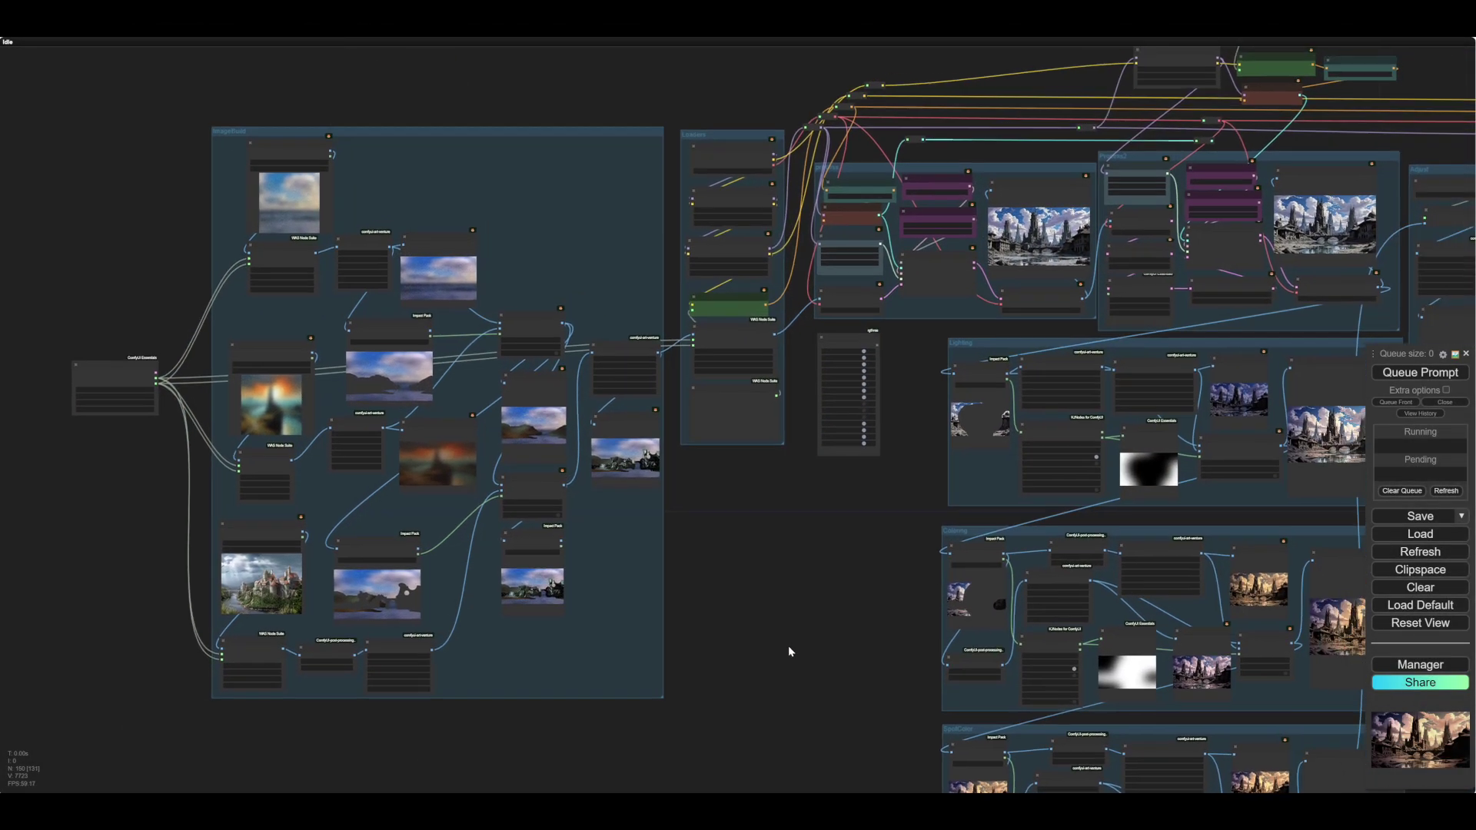
Look over the ImageBuild group and the loader and processing groups connected to it.
{"action": "left_click_drag", "start_coordinate": [741, 635], "coordinate": [765, 601]}
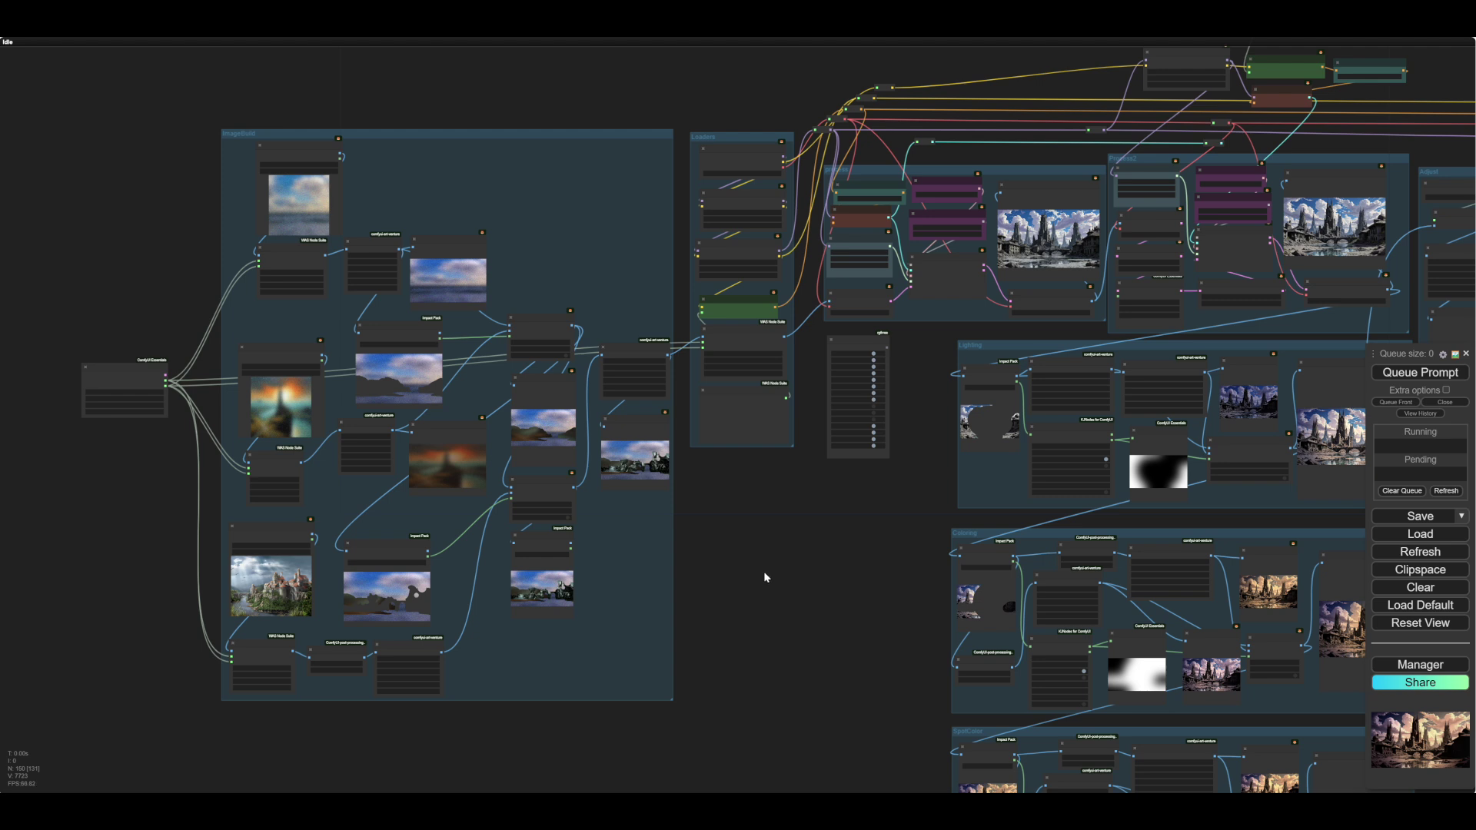
{"action": "left_click_drag", "start_coordinate": [764, 570], "coordinate": [823, 590]}
{"action": "scroll", "coordinate": [817, 593], "scroll_direction": "up", "scroll_amount": 5}
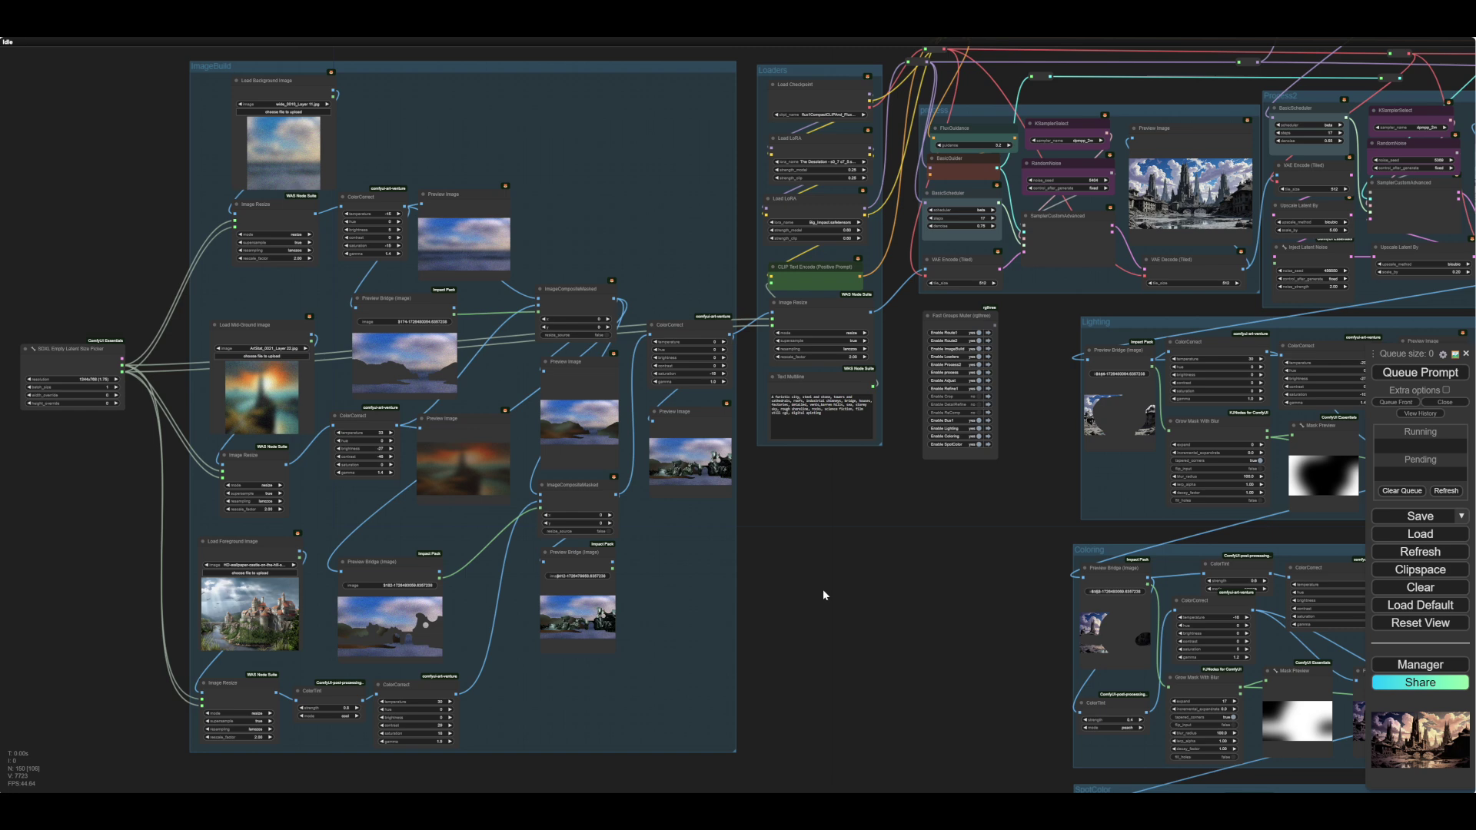
{"action": "scroll", "coordinate": [822, 589], "scroll_direction": "down", "scroll_amount": 2}
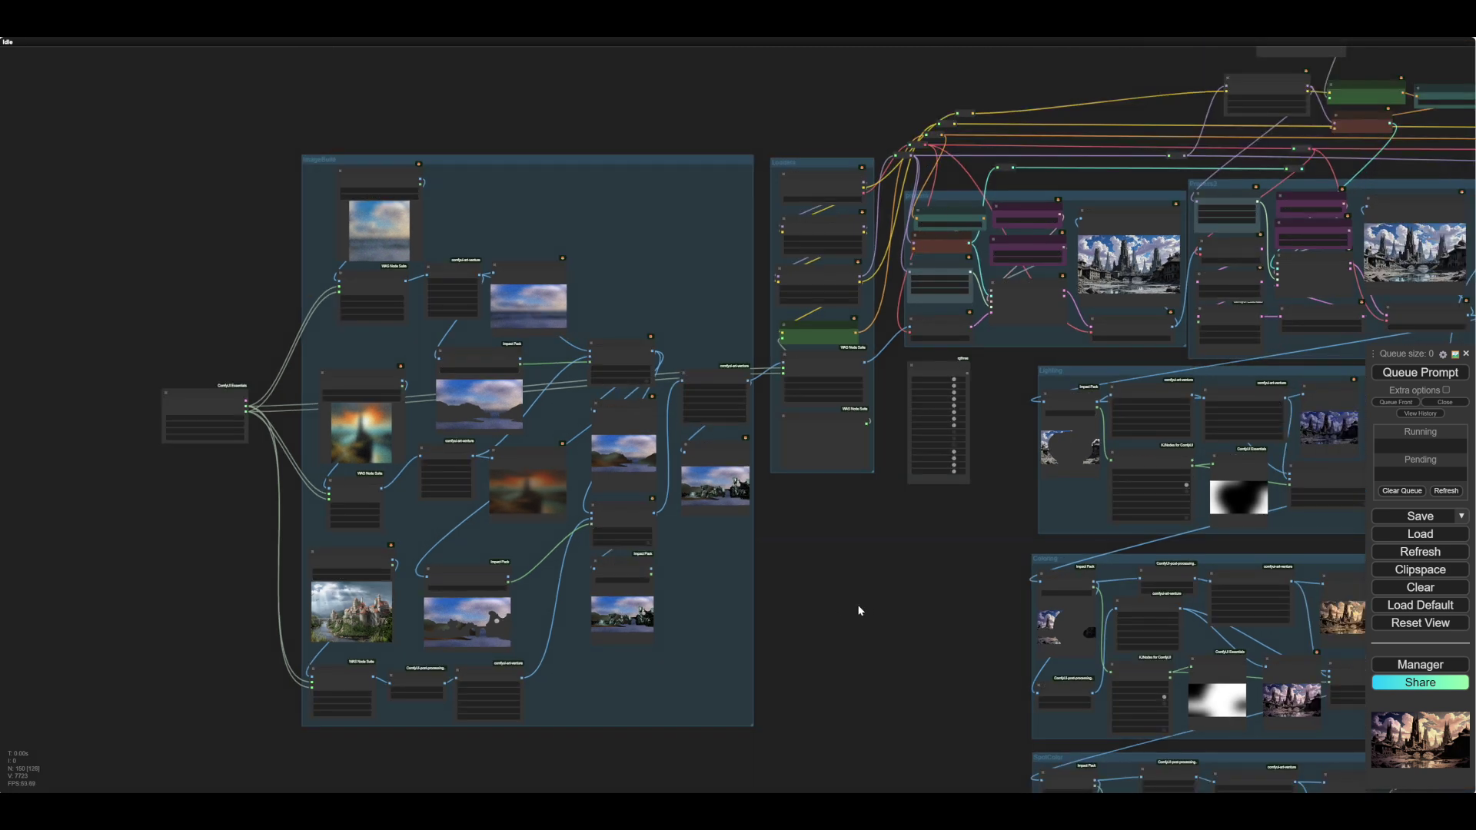
{"action": "left_click_drag", "start_coordinate": [856, 611], "coordinate": [995, 596]}
{"action": "scroll", "coordinate": [956, 626], "scroll_direction": "up", "scroll_amount": 2}
{"action": "scroll", "coordinate": [986, 613], "scroll_direction": "down", "scroll_amount": 2}
{"action": "scroll", "coordinate": [985, 612], "scroll_direction": "up", "scroll_amount": 2}
{"action": "scroll", "coordinate": [988, 599], "scroll_direction": "up", "scroll_amount": 3}
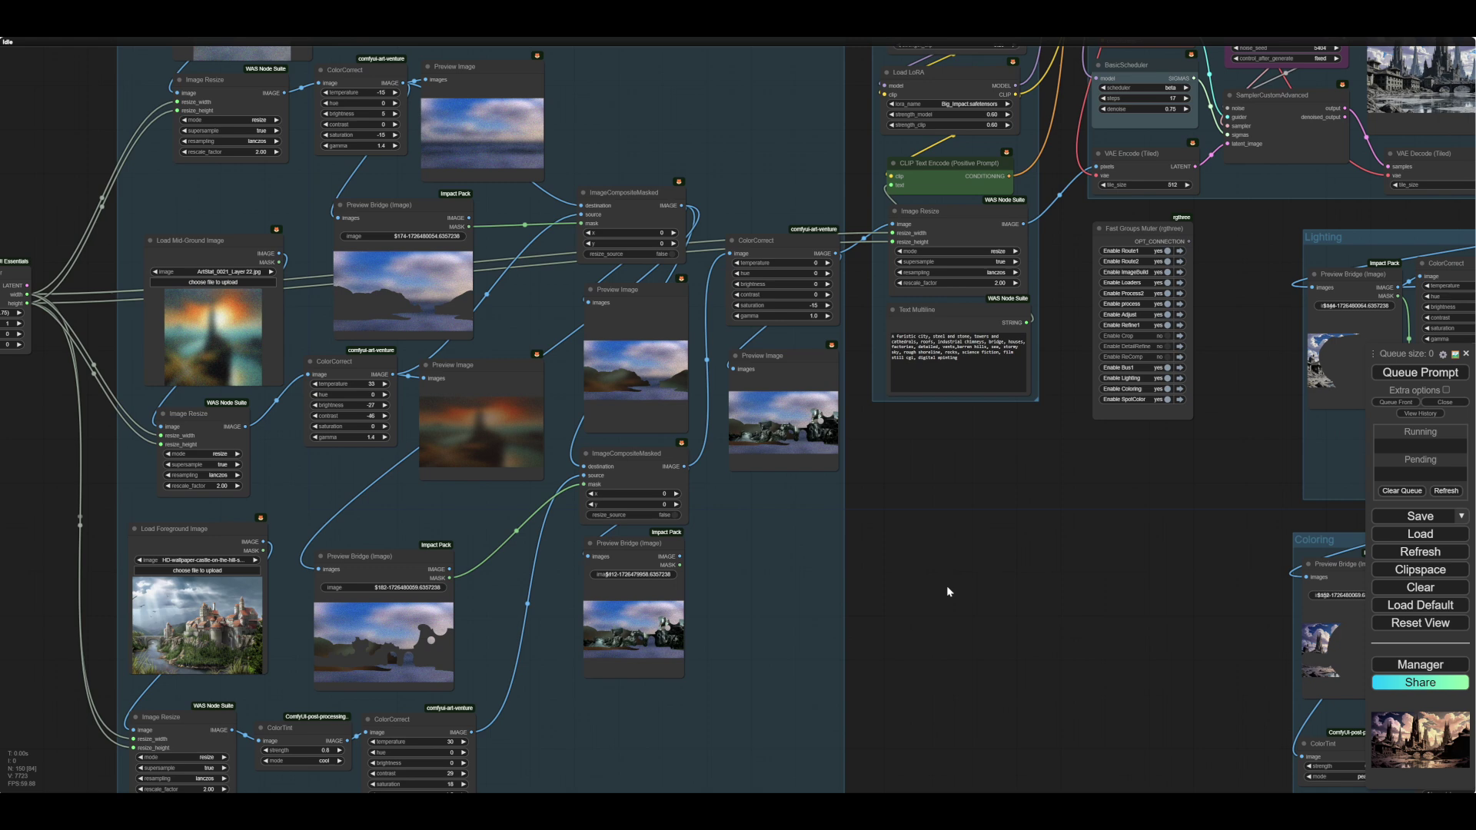
{"action": "scroll", "coordinate": [949, 590], "scroll_direction": "down", "scroll_amount": 3}
{"action": "left_click_drag", "start_coordinate": [947, 586], "coordinate": [1013, 595]}
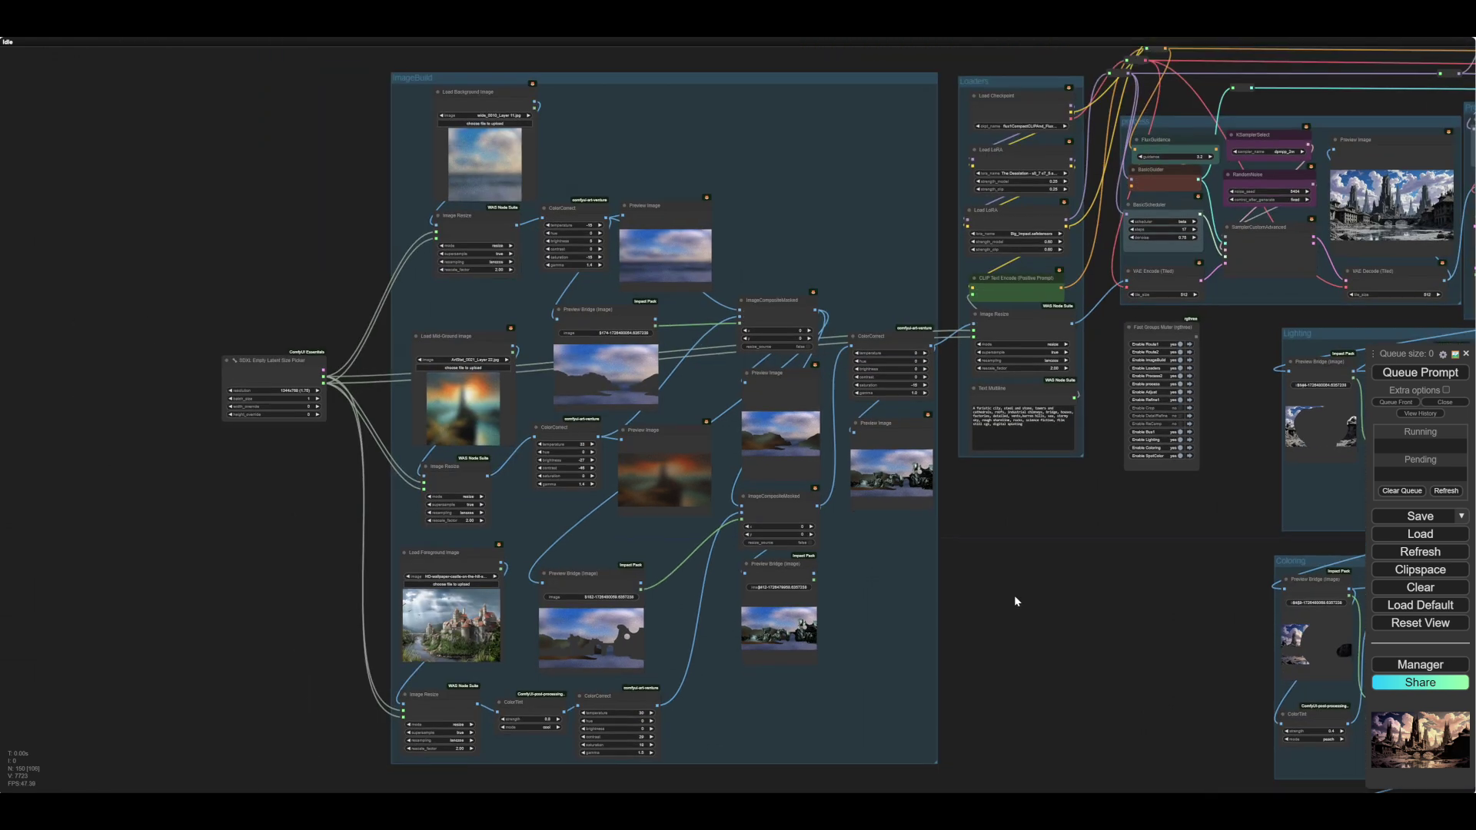
{"action": "left_click_drag", "start_coordinate": [276, 570], "coordinate": [259, 562]}
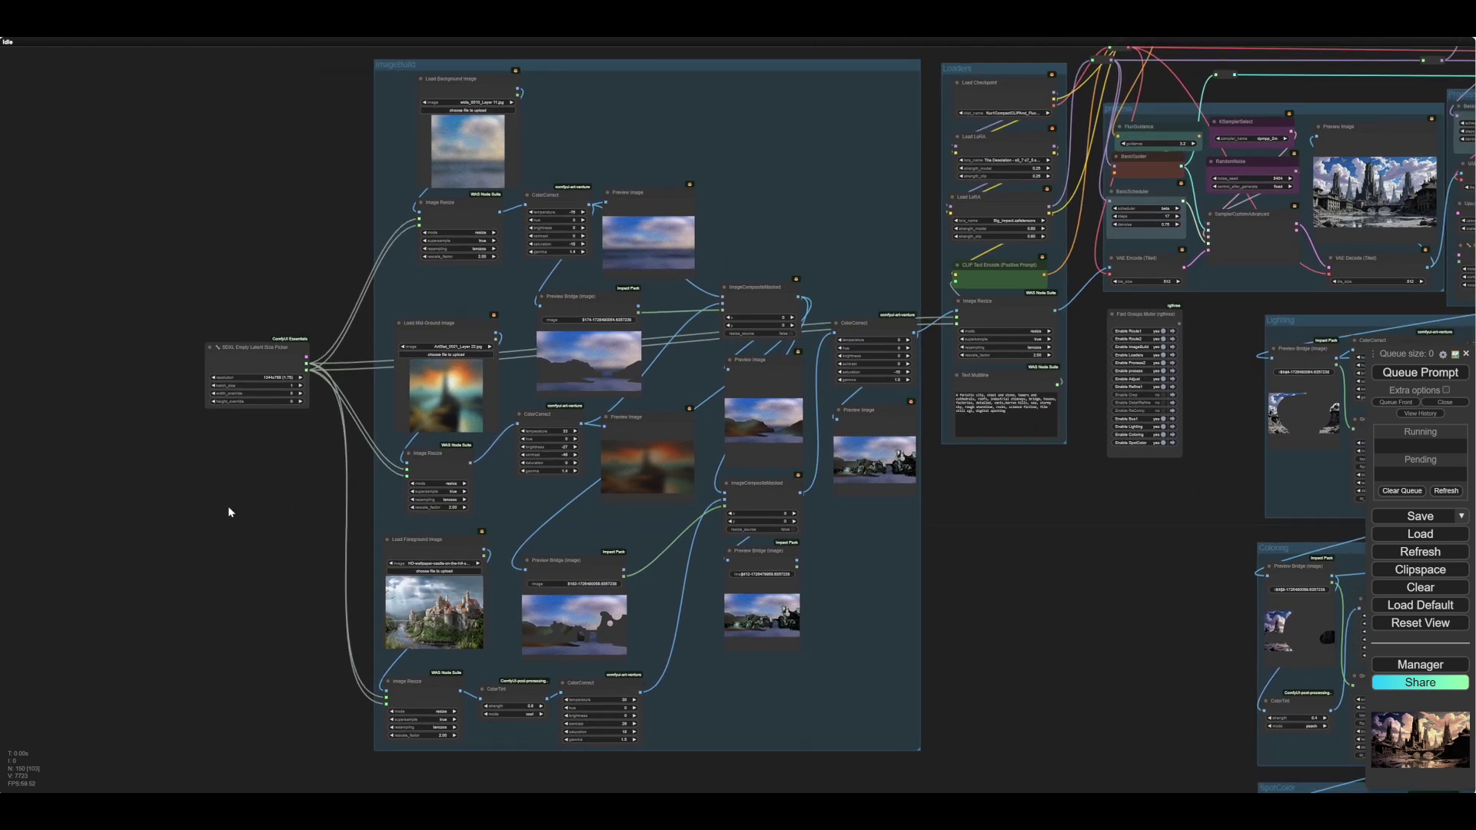
Examine the SDXL Empty Latent Size Picker's settings and its width and height links into the ImageBuild group.
{"action": "scroll", "coordinate": [231, 520], "scroll_direction": "up", "scroll_amount": 3}
{"action": "scroll", "coordinate": [231, 520], "scroll_direction": "down", "scroll_amount": 1}
{"action": "scroll", "coordinate": [230, 520], "scroll_direction": "up", "scroll_amount": 4}
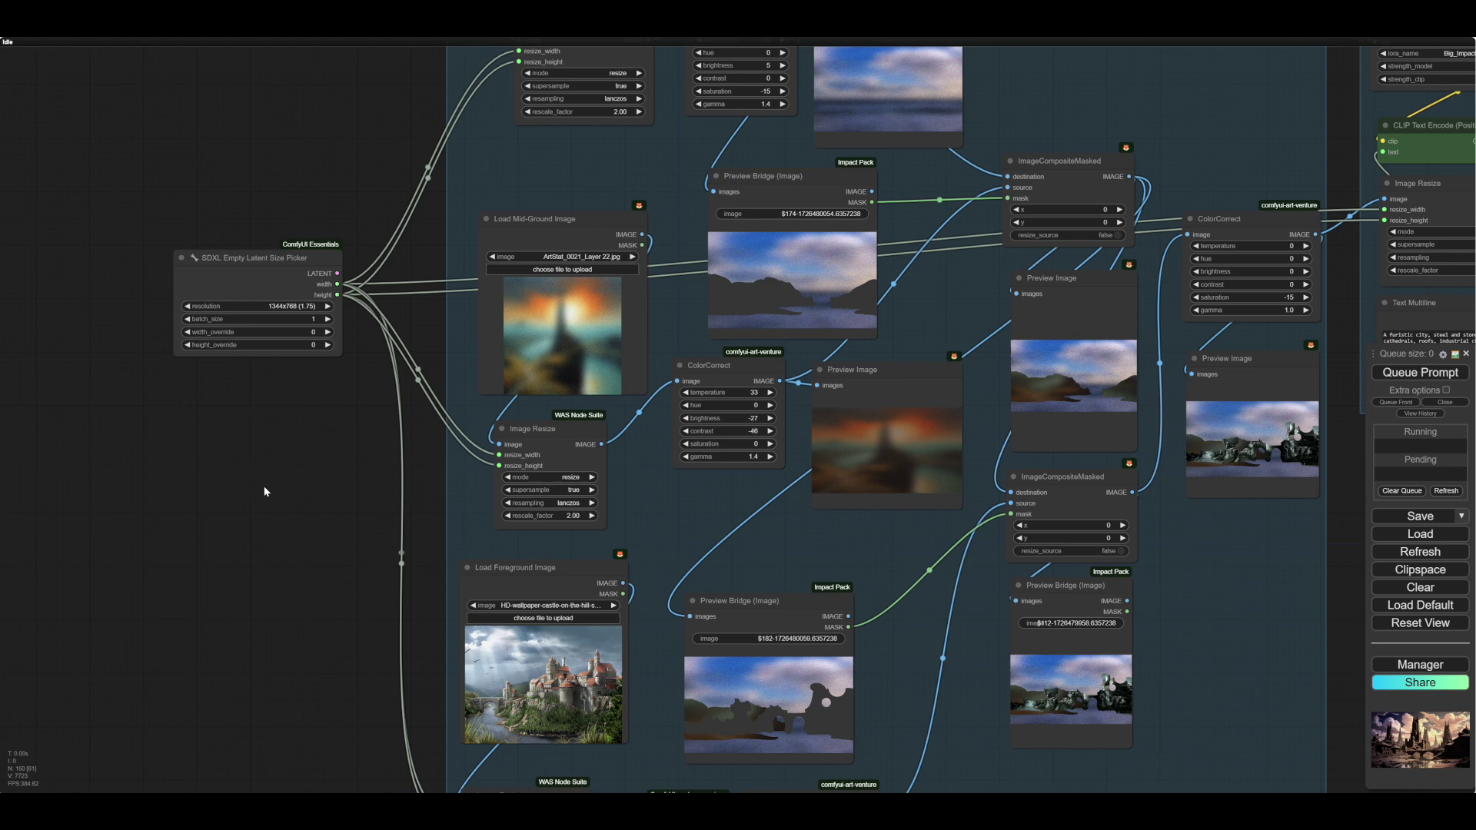
{"action": "scroll", "coordinate": [278, 465], "scroll_direction": "up", "scroll_amount": 5}
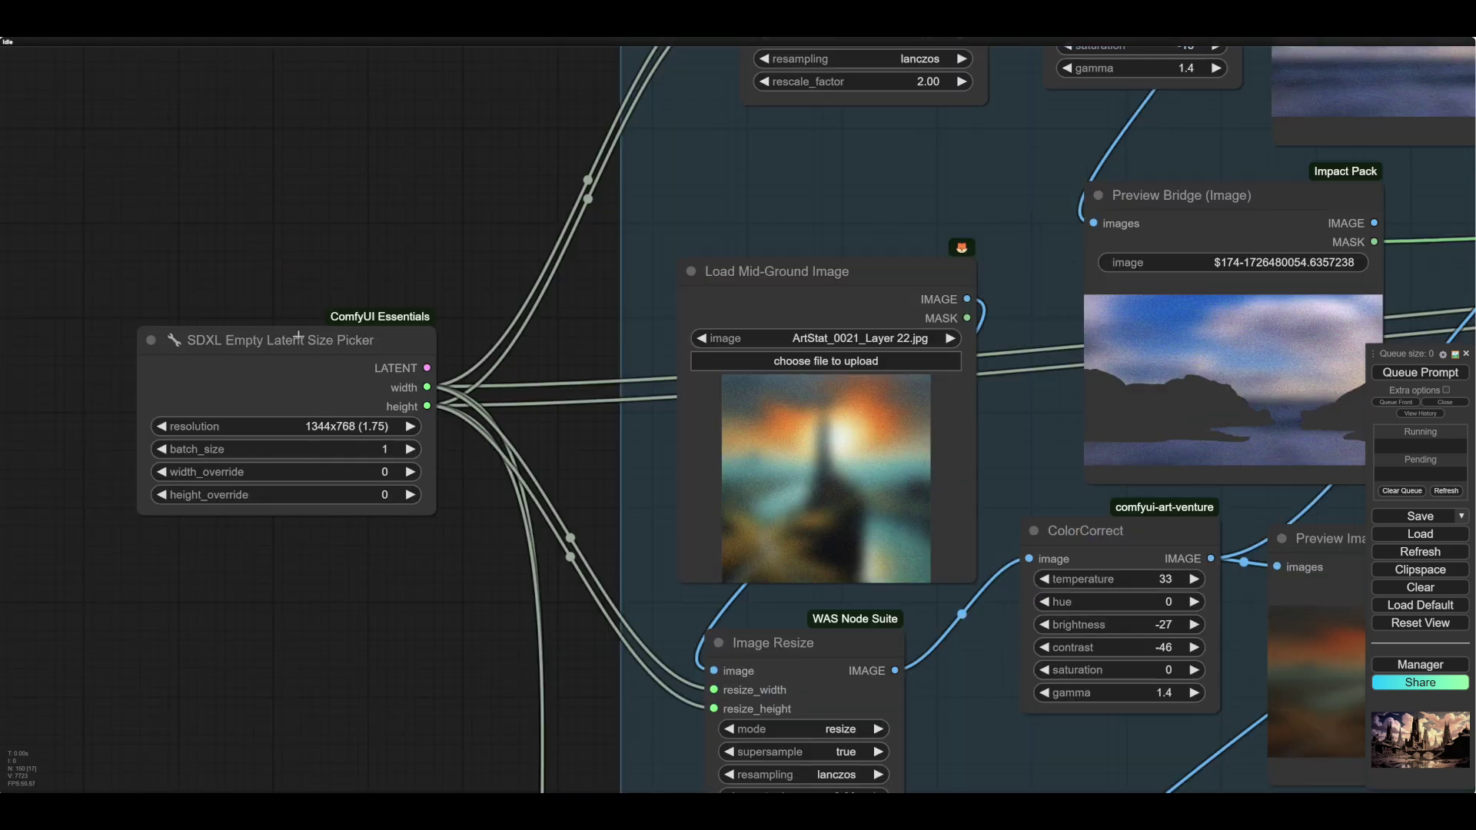
{"action": "scroll", "coordinate": [326, 581], "scroll_direction": "down", "scroll_amount": 6}
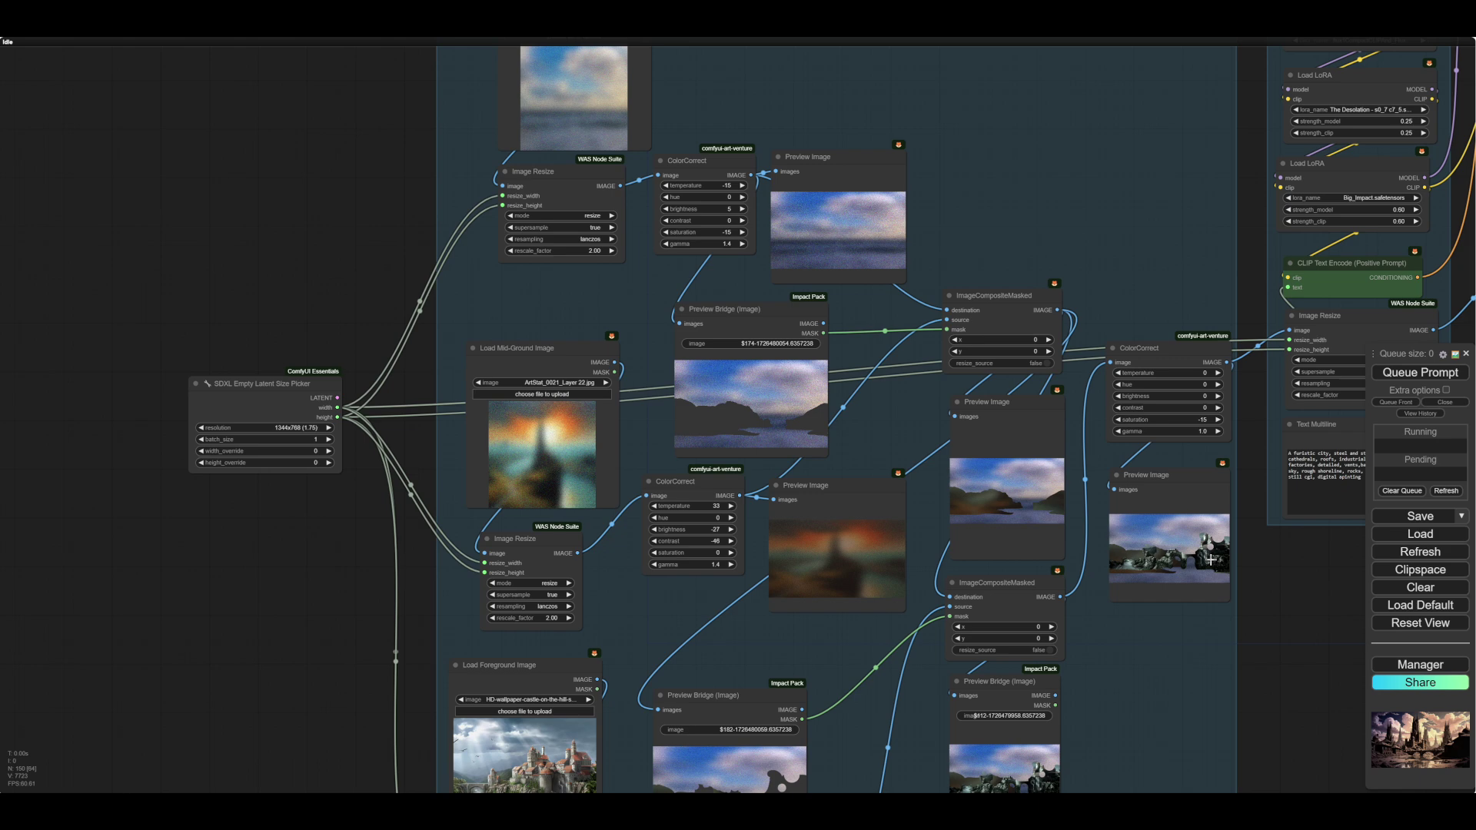
{"action": "left_click_drag", "start_coordinate": [304, 598], "coordinate": [292, 601]}
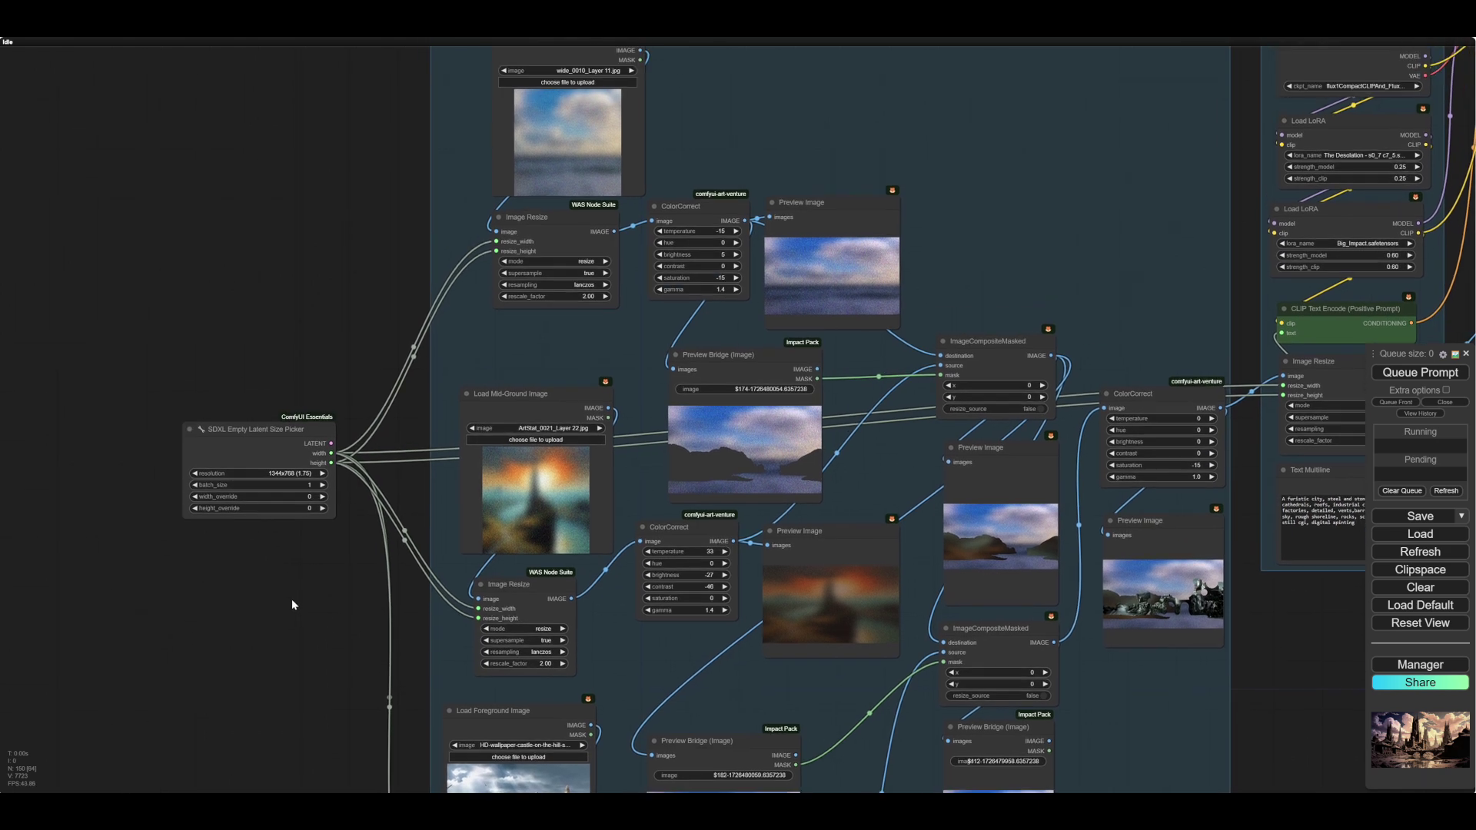
{"action": "scroll", "coordinate": [229, 542], "scroll_direction": "down", "scroll_amount": 5}
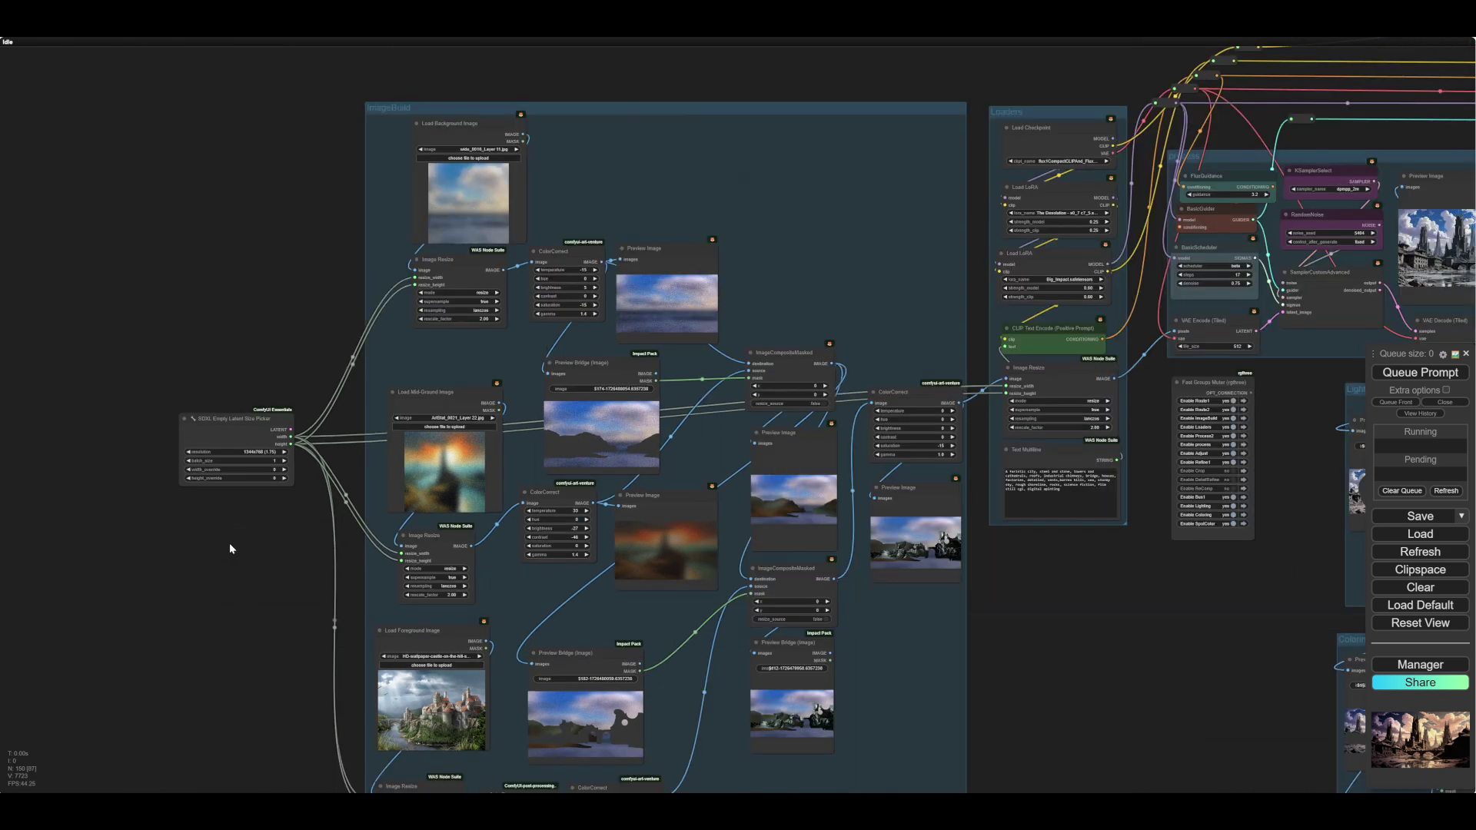
{"action": "scroll", "coordinate": [196, 515], "scroll_direction": "down", "scroll_amount": 1}
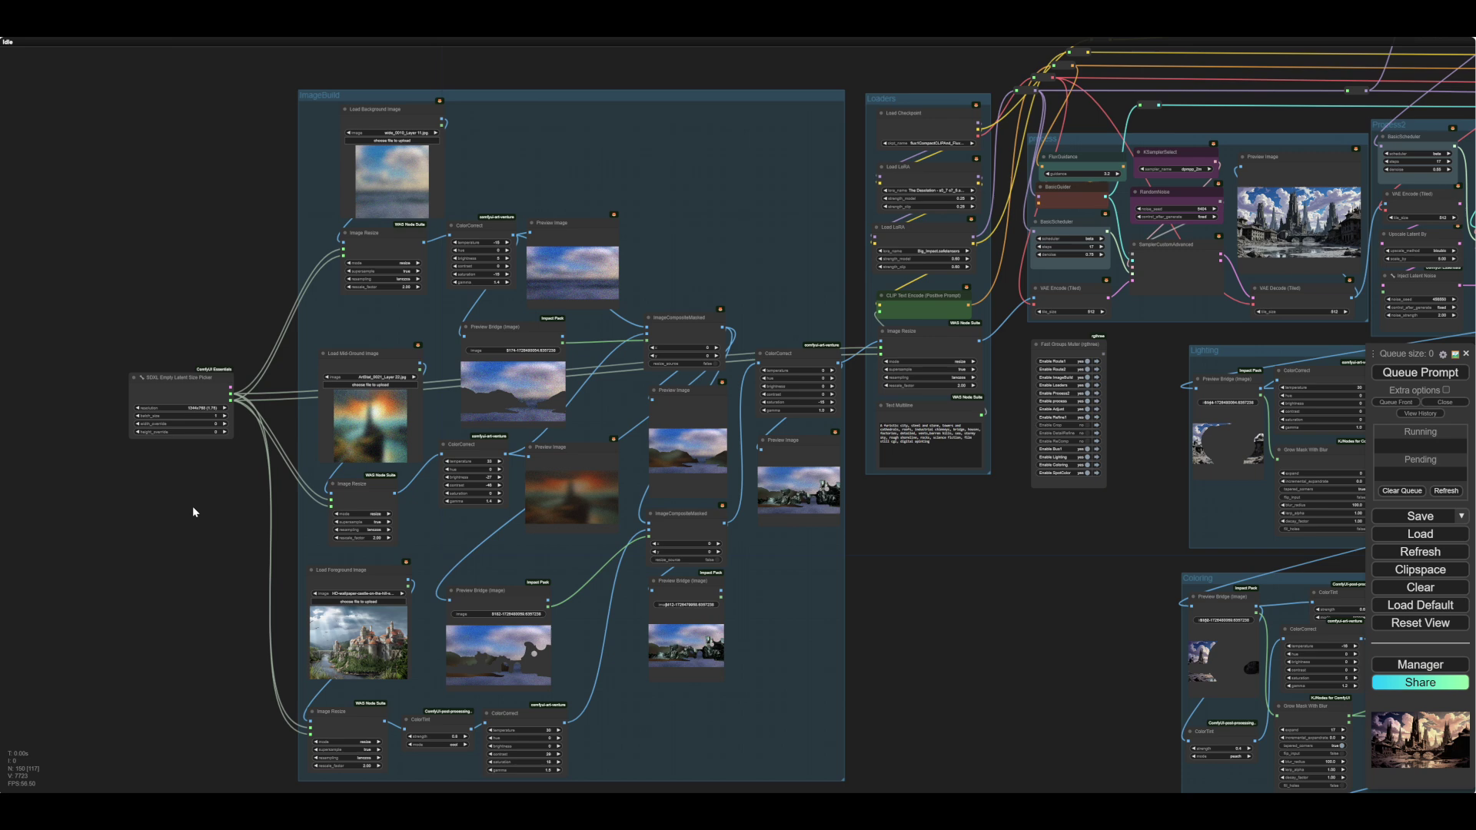
{"action": "left_click_drag", "start_coordinate": [1016, 607], "coordinate": [1100, 599]}
{"action": "scroll", "coordinate": [1091, 591], "scroll_direction": "up", "scroll_amount": 1}
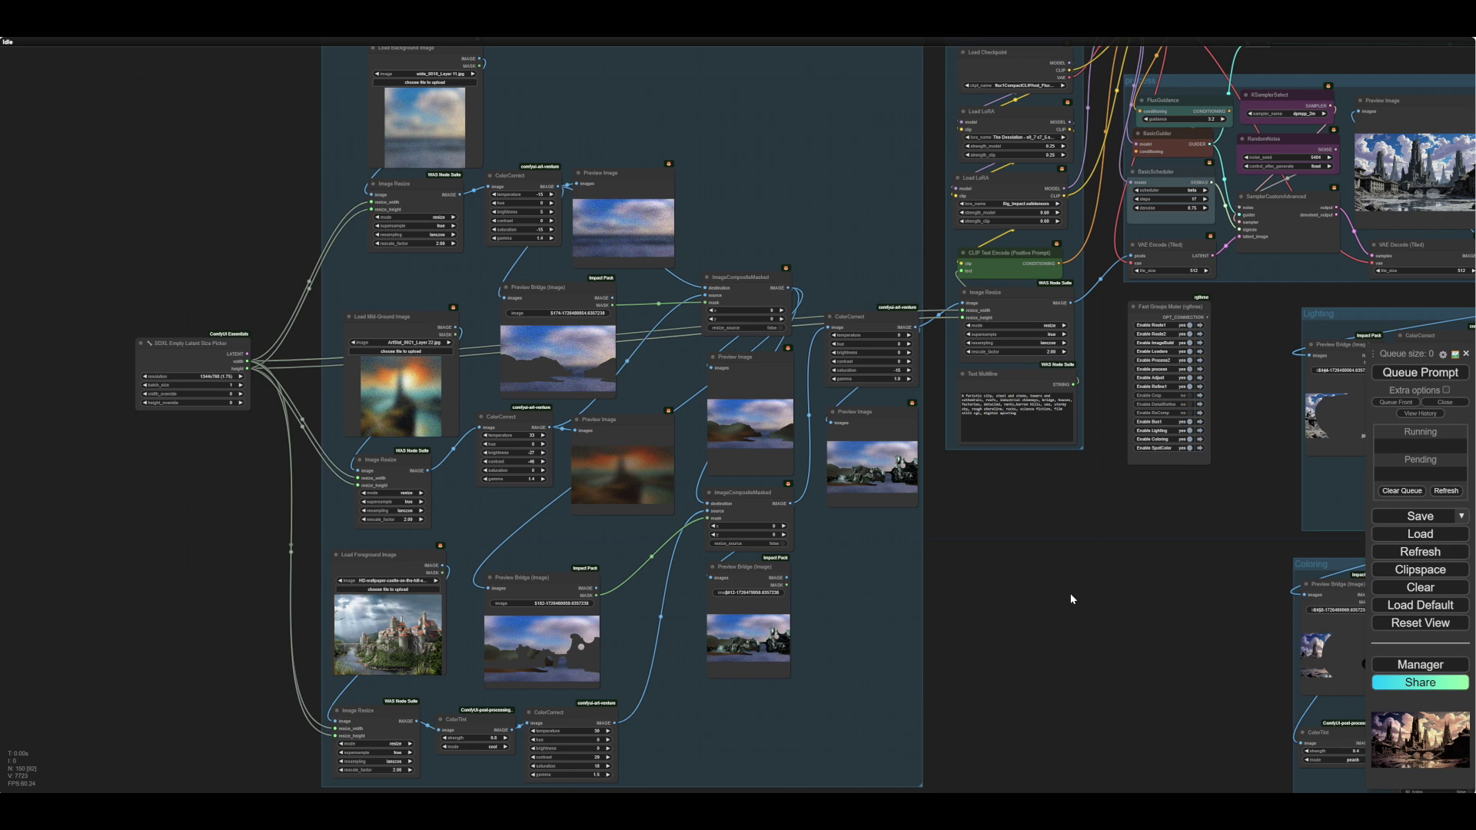
{"action": "left_click_drag", "start_coordinate": [1070, 594], "coordinate": [1070, 591]}
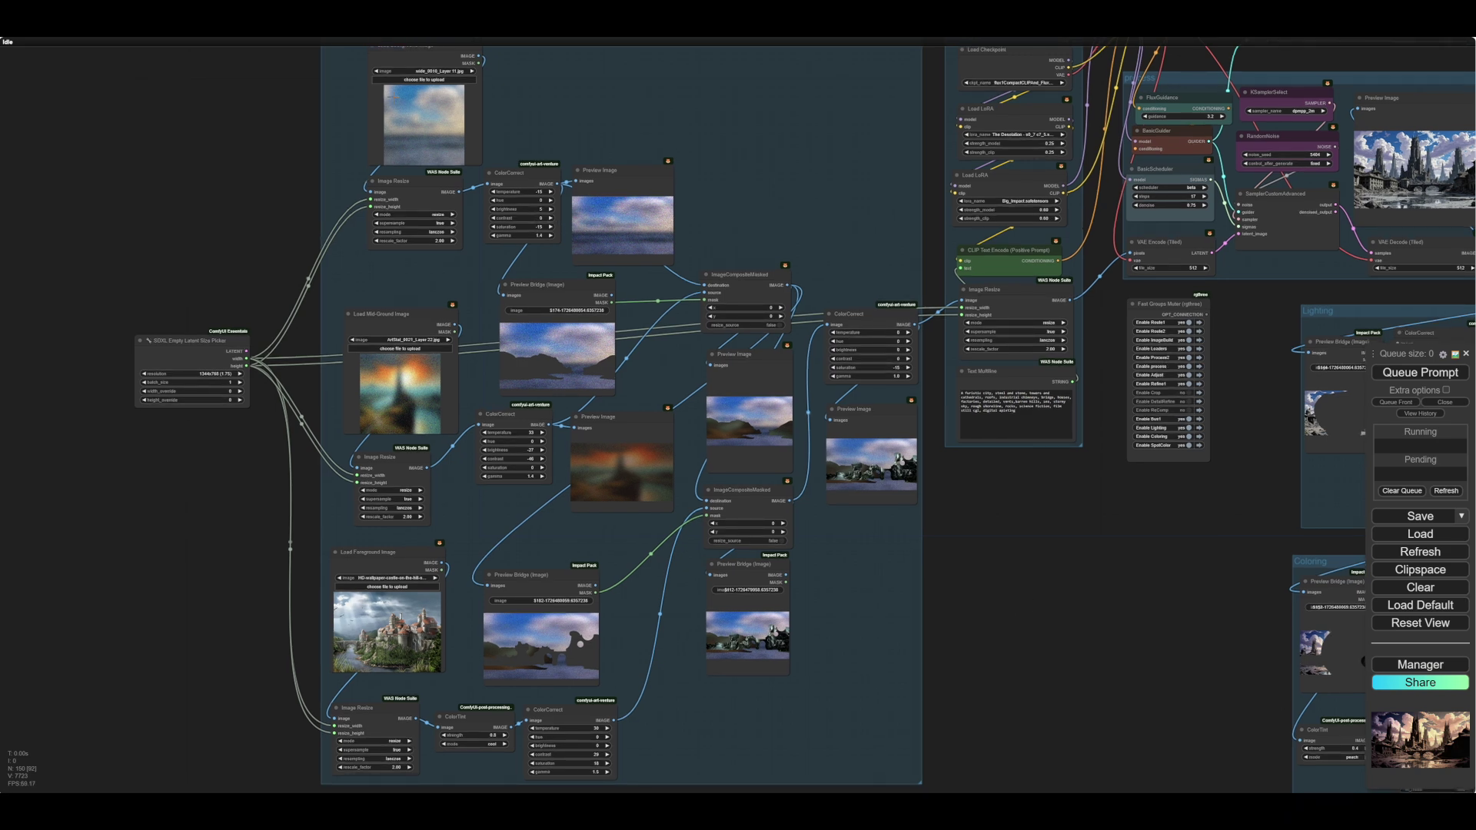
{"action": "left_click_drag", "start_coordinate": [985, 605], "coordinate": [1088, 602]}
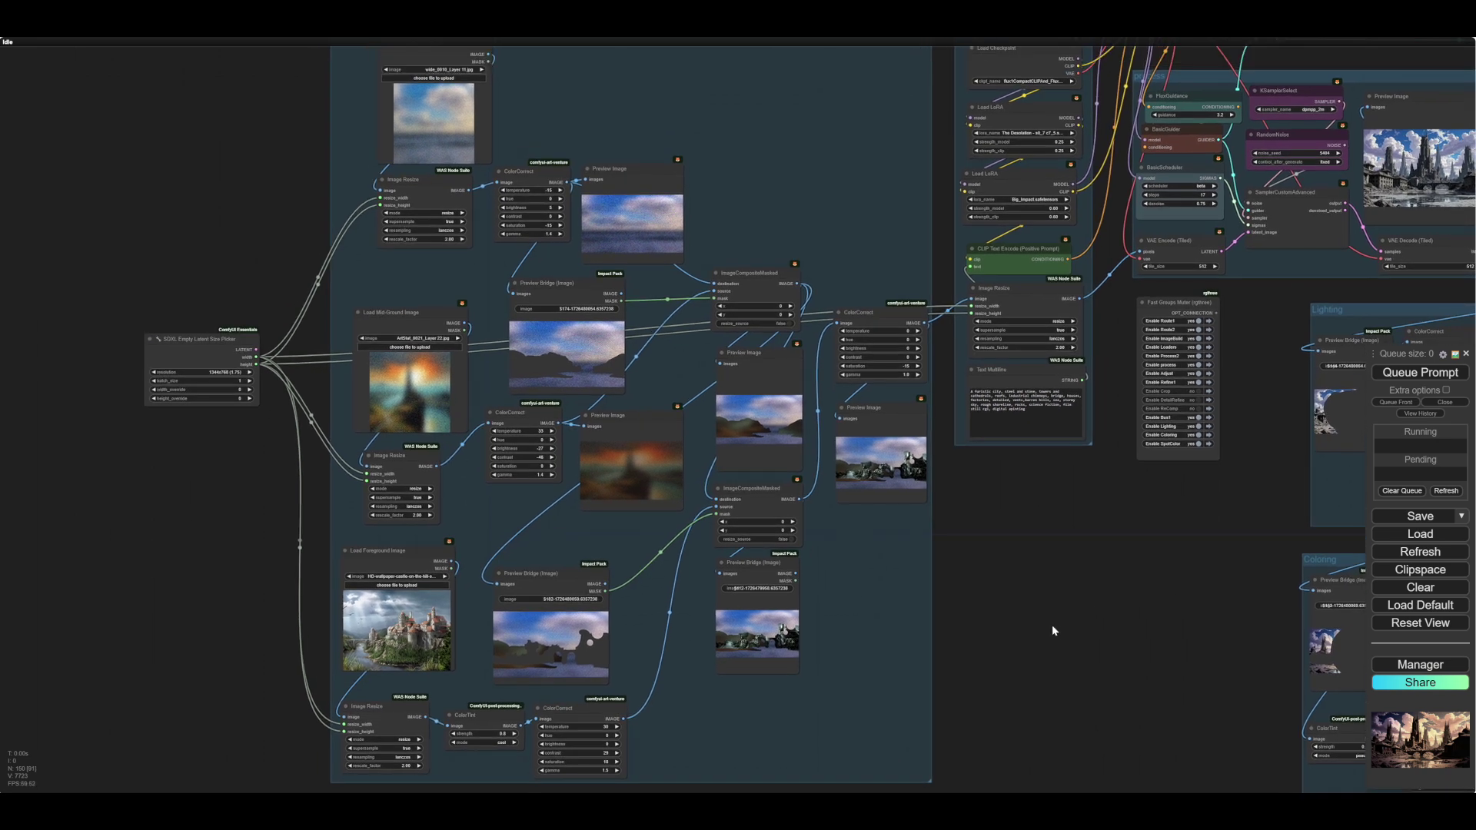
{"action": "scroll", "coordinate": [1060, 622], "scroll_direction": "up", "scroll_amount": 1}
{"action": "scroll", "coordinate": [1060, 622], "scroll_direction": "down", "scroll_amount": 2}
{"action": "scroll", "coordinate": [1060, 626], "scroll_direction": "up", "scroll_amount": 1}
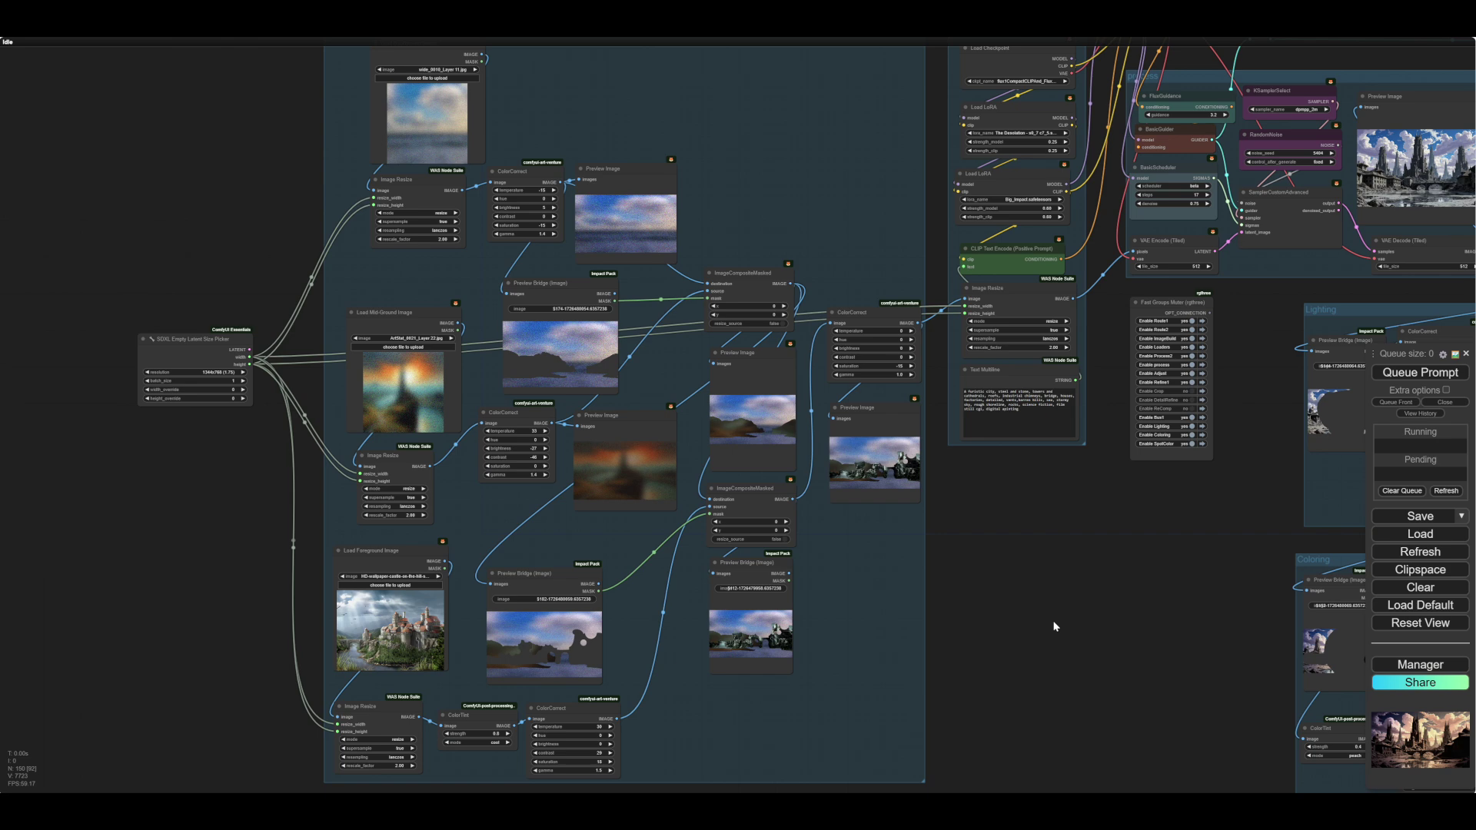
{"action": "left_click_drag", "start_coordinate": [1071, 607], "coordinate": [1036, 586]}
{"action": "scroll", "coordinate": [1038, 601], "scroll_direction": "down", "scroll_amount": 1}
{"action": "scroll", "coordinate": [1035, 586], "scroll_direction": "up", "scroll_amount": 1}
{"action": "scroll", "coordinate": [1031, 590], "scroll_direction": "down", "scroll_amount": 1}
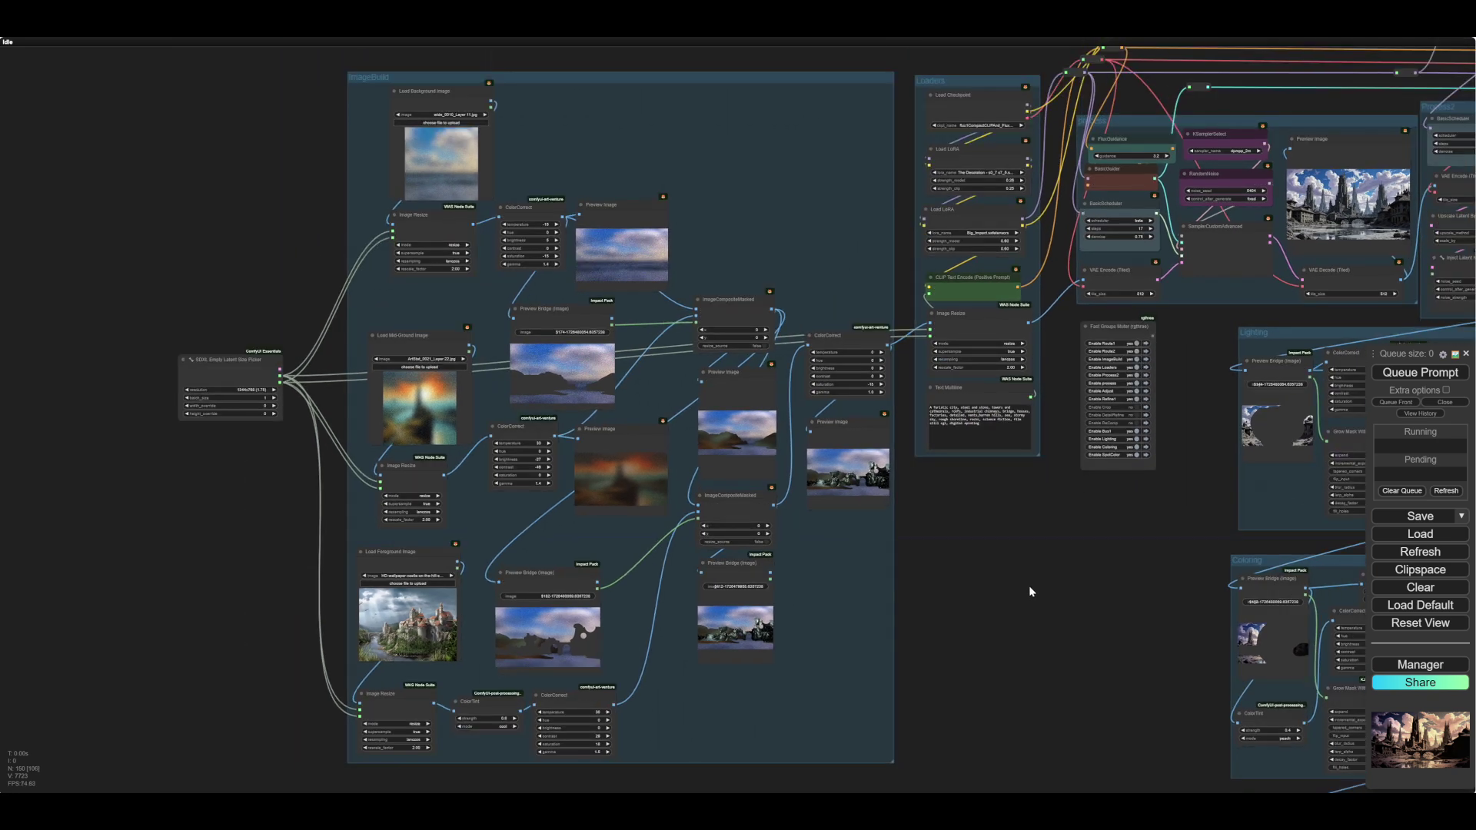
{"action": "scroll", "coordinate": [1030, 590], "scroll_direction": "up", "scroll_amount": 1}
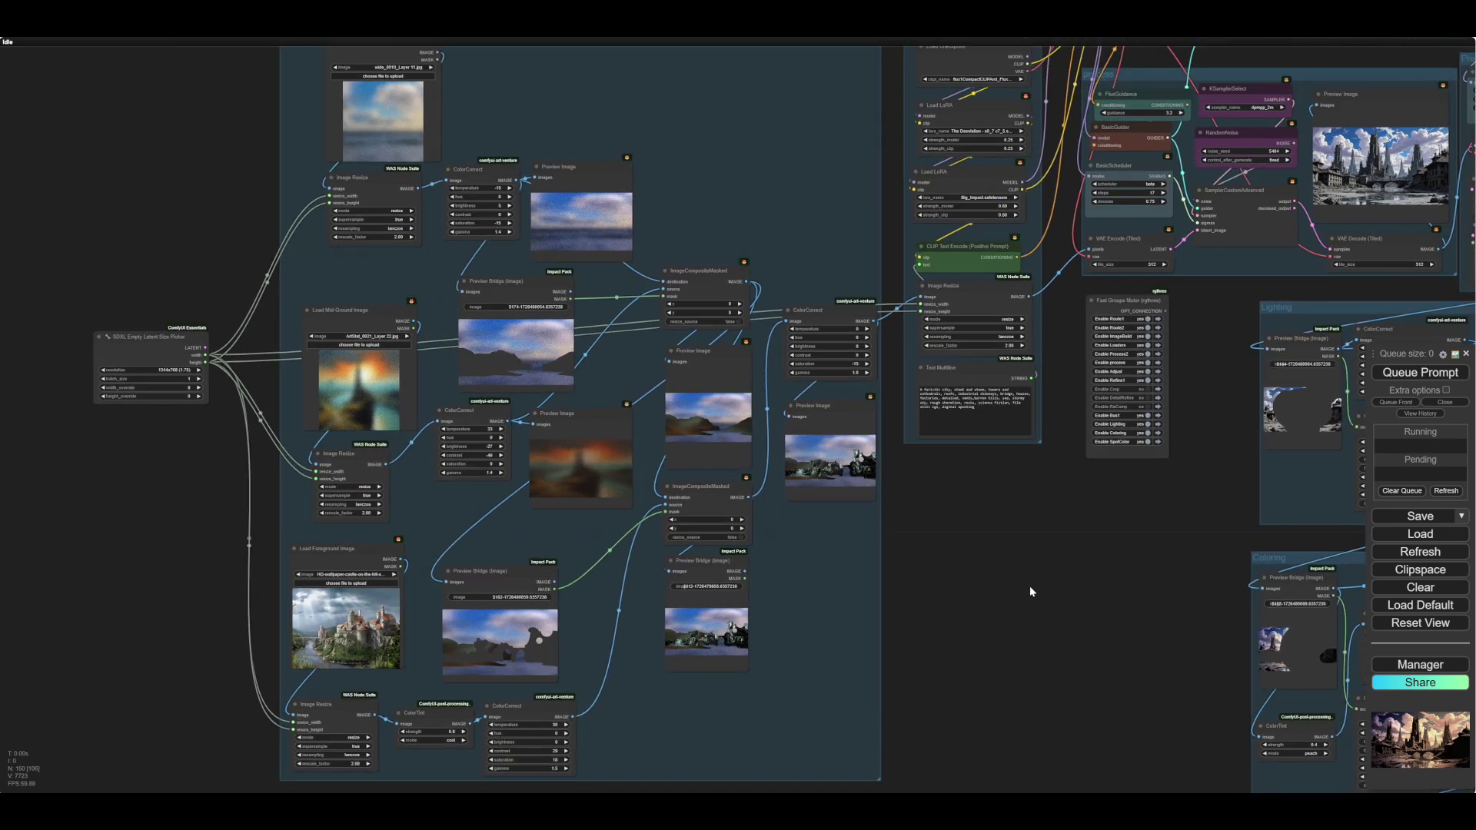
{"action": "left_click_drag", "start_coordinate": [1030, 587], "coordinate": [1034, 618]}
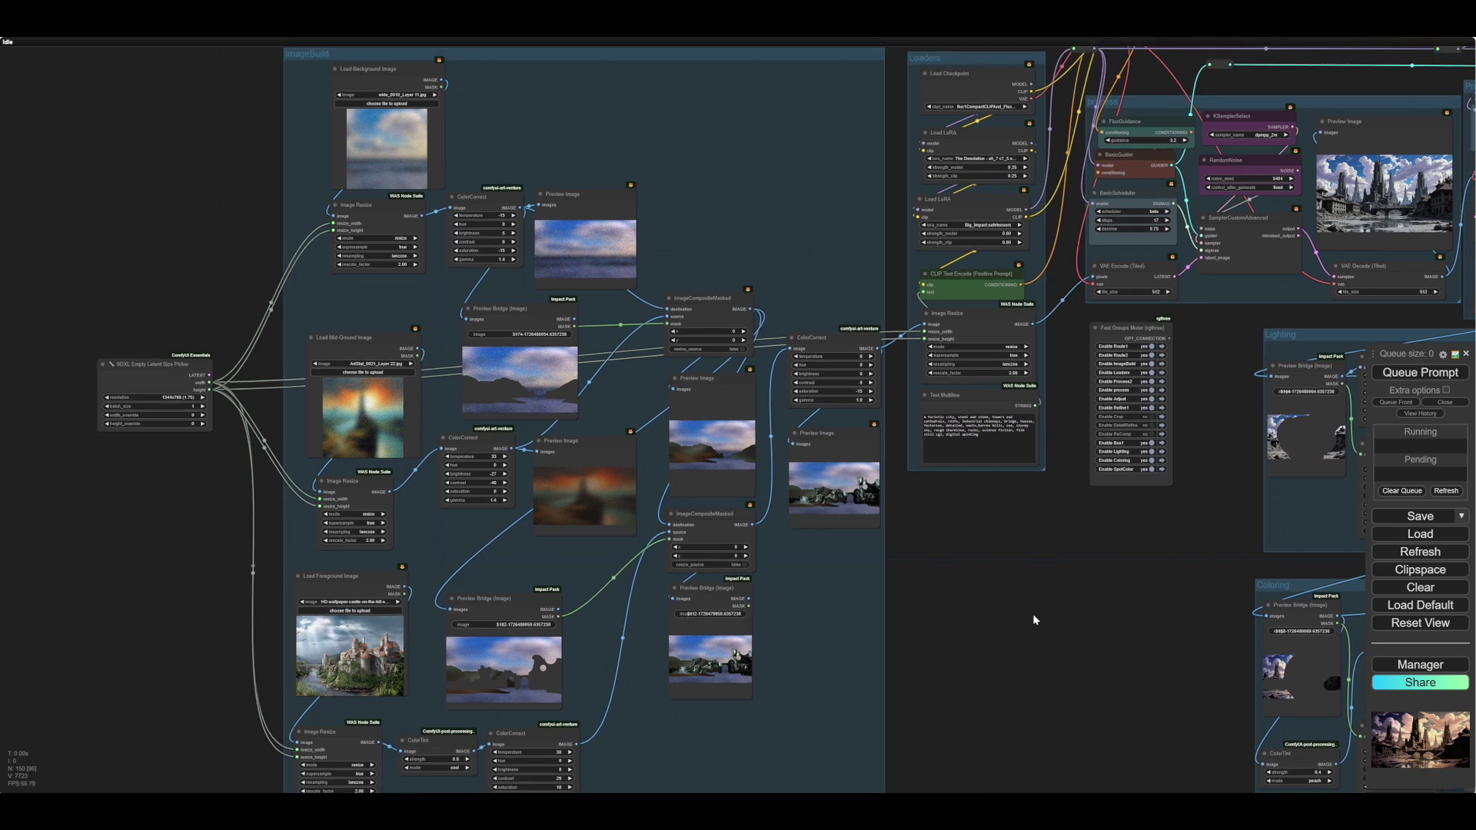
{"action": "scroll", "coordinate": [54, 515], "scroll_direction": "down", "scroll_amount": 1}
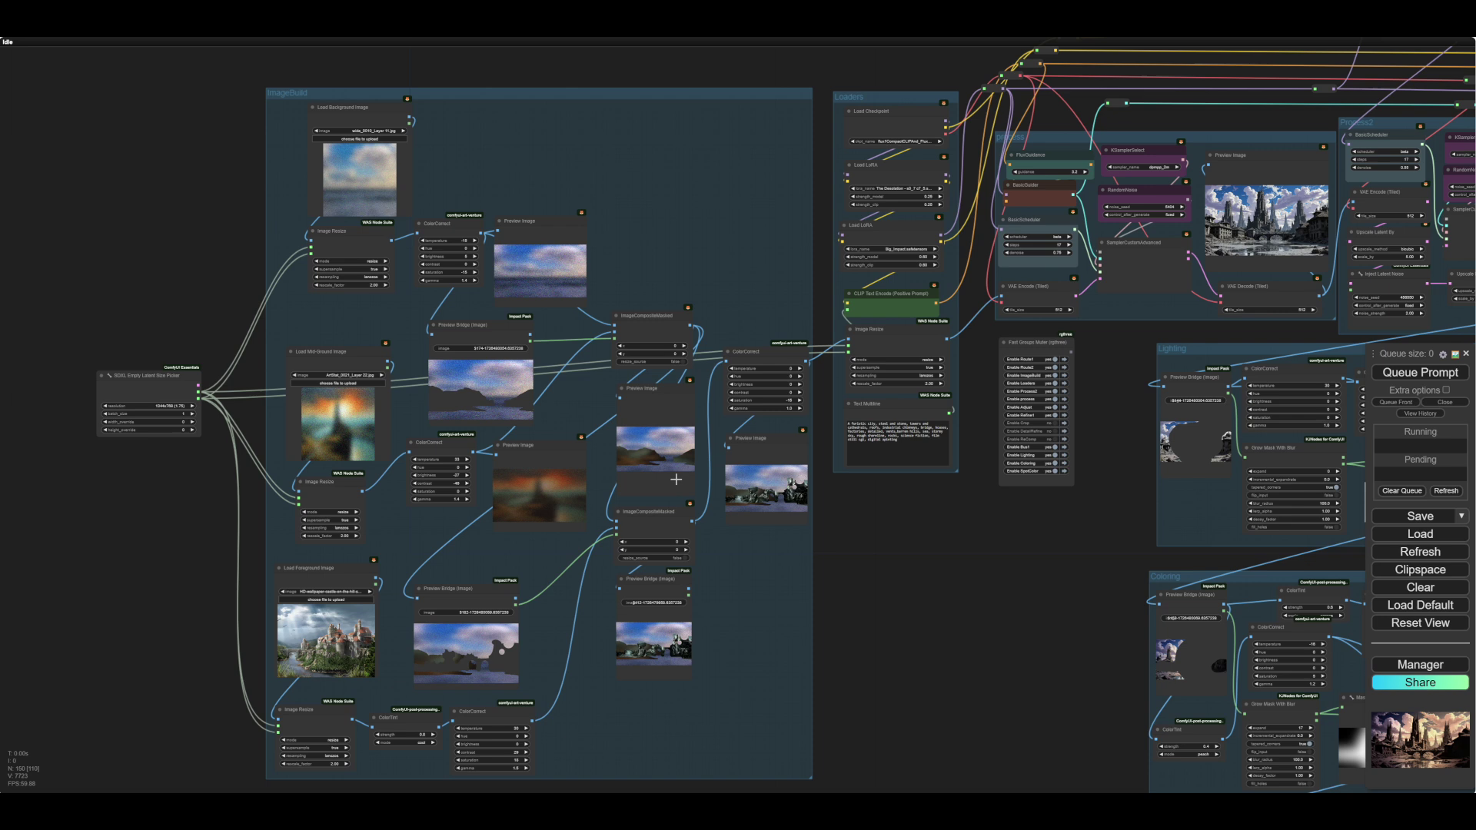
{"action": "left_click_drag", "start_coordinate": [930, 639], "coordinate": [958, 629]}
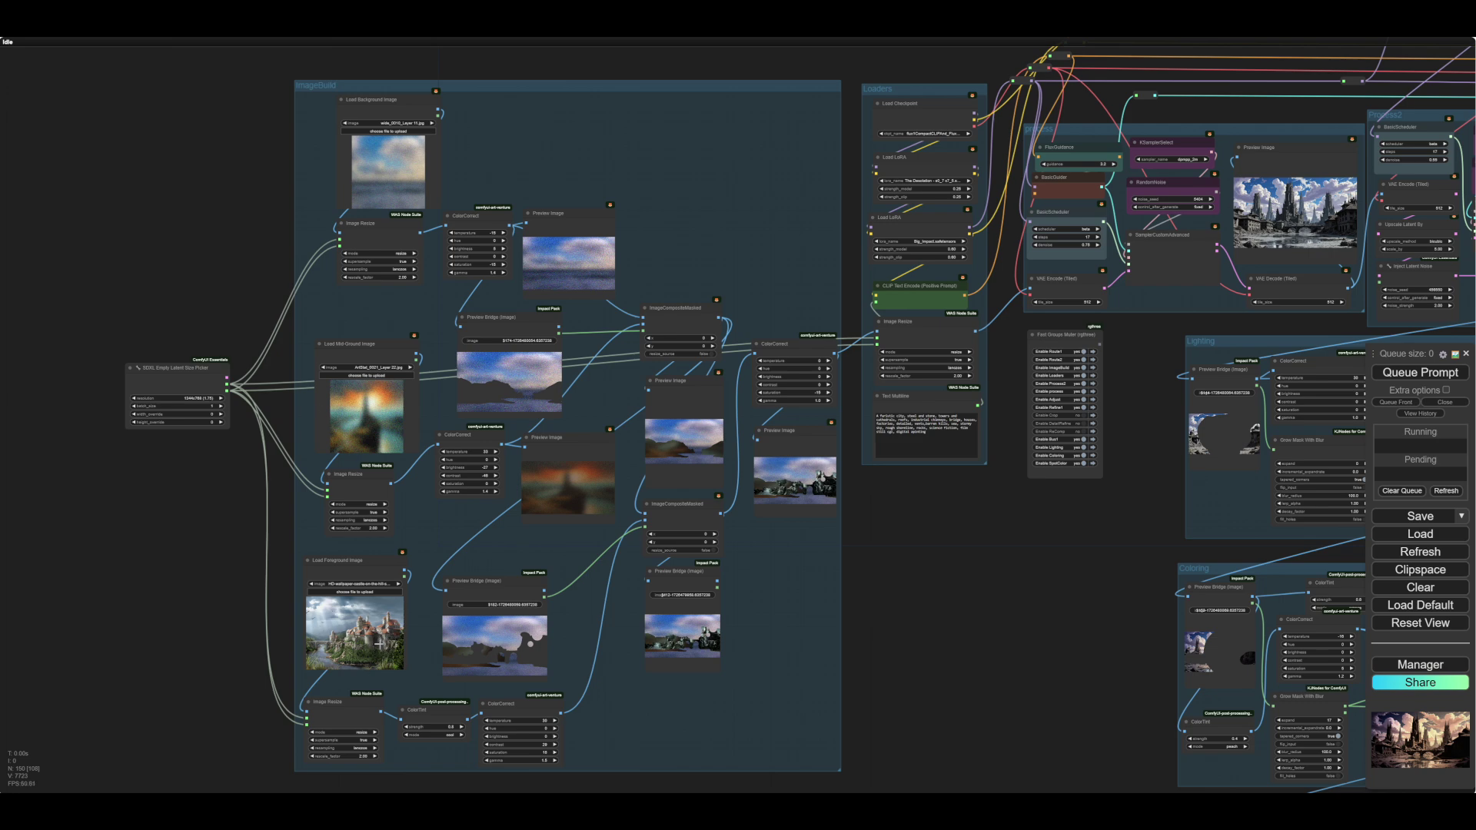
{"action": "mouse_move", "coordinate": [215, 631]}
{"action": "left_mouse_down"}
{"action": "mouse_move", "coordinate": [222, 606]}
{"action": "mouse_move", "coordinate": [233, 661]}
{"action": "mouse_move", "coordinate": [206, 631]}
{"action": "left_mouse_up"}
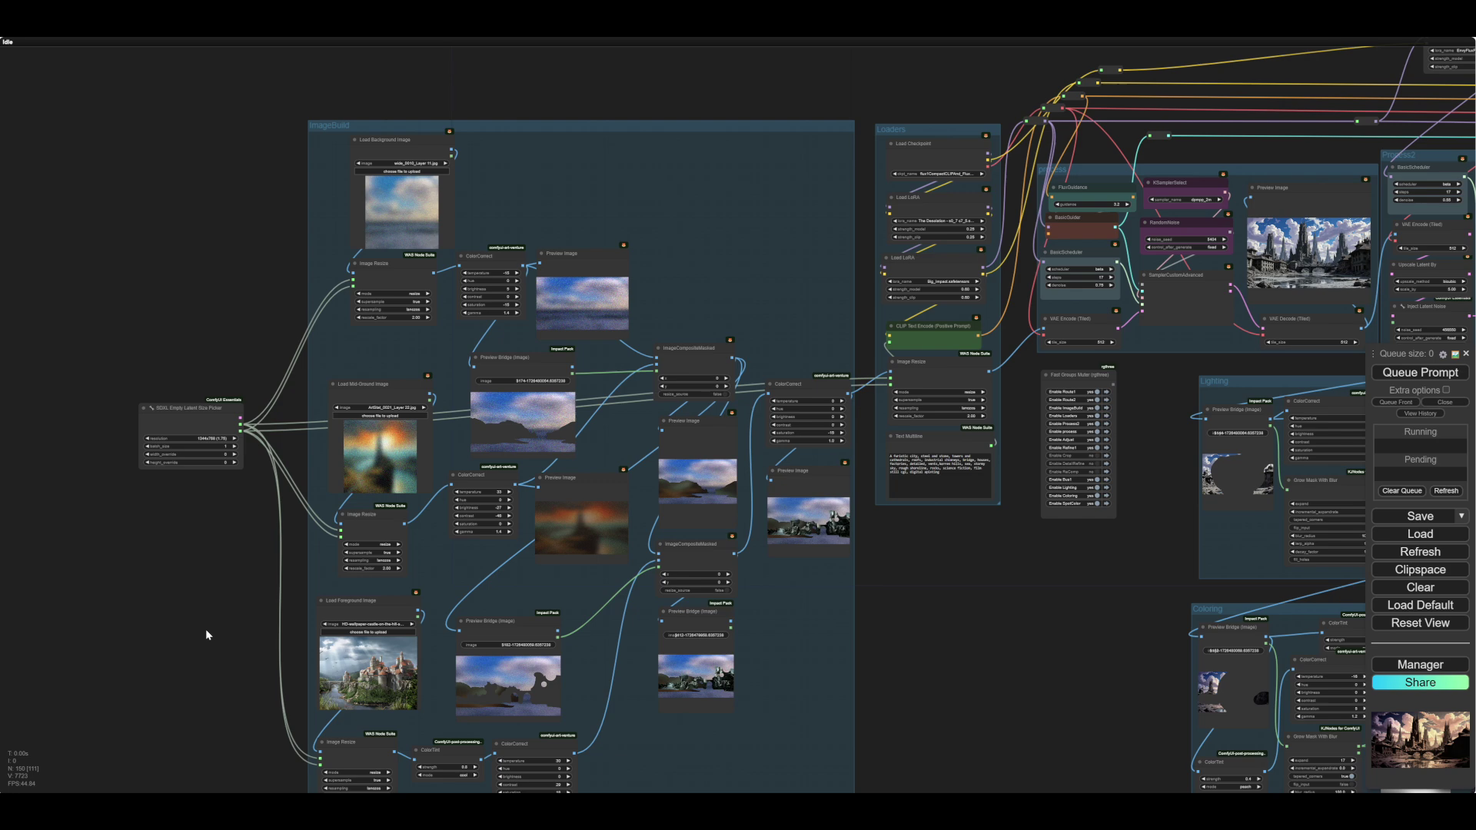
{"action": "scroll", "coordinate": [206, 628], "scroll_direction": "up", "scroll_amount": 2}
{"action": "scroll", "coordinate": [206, 628], "scroll_direction": "down", "scroll_amount": 2}
{"action": "scroll", "coordinate": [201, 632], "scroll_direction": "up", "scroll_amount": 1}
{"action": "scroll", "coordinate": [200, 632], "scroll_direction": "down", "scroll_amount": 1}
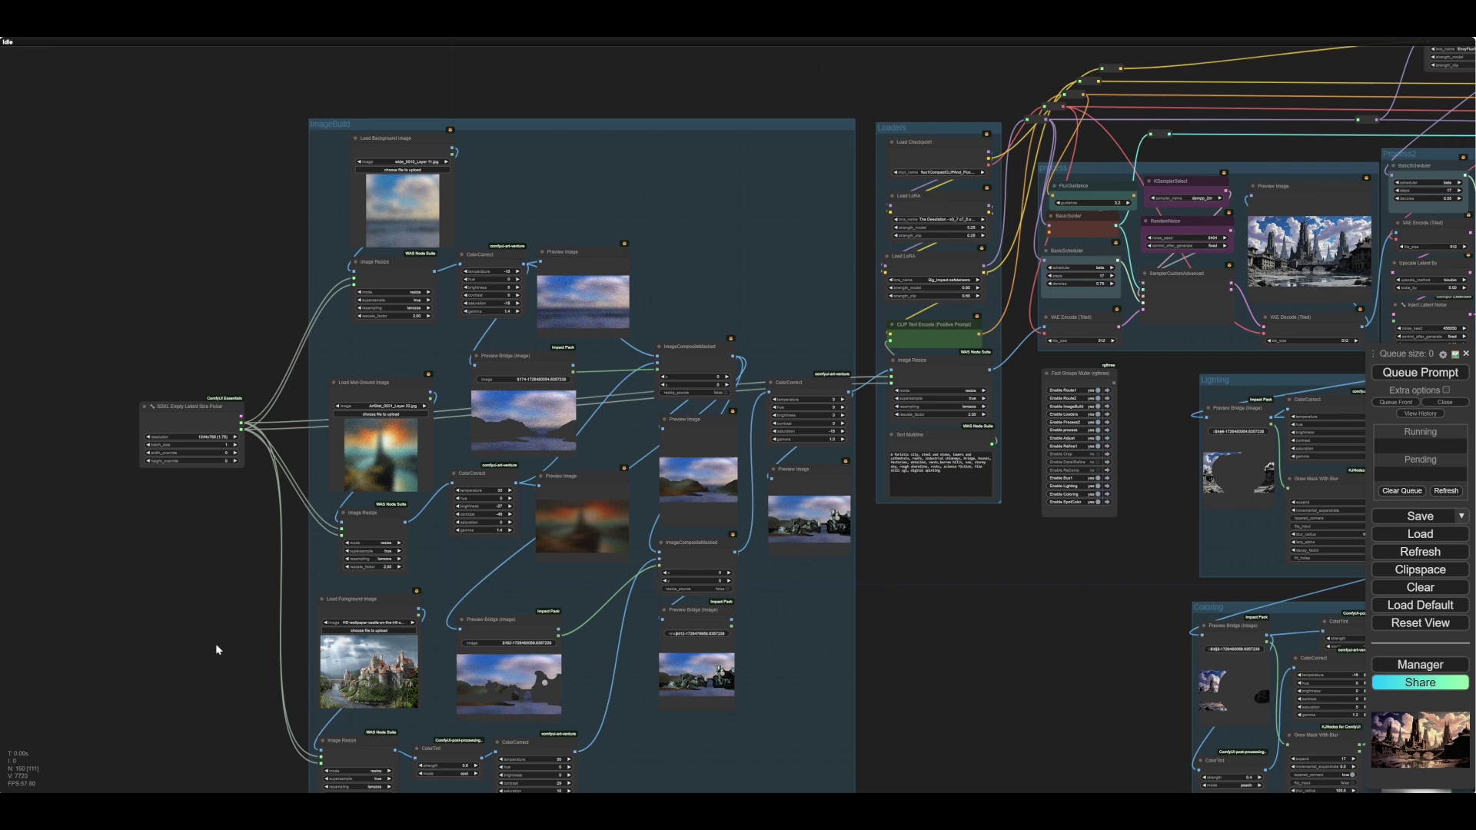
{"action": "scroll", "coordinate": [216, 643], "scroll_direction": "up", "scroll_amount": 2}
{"action": "scroll", "coordinate": [215, 643], "scroll_direction": "down", "scroll_amount": 1}
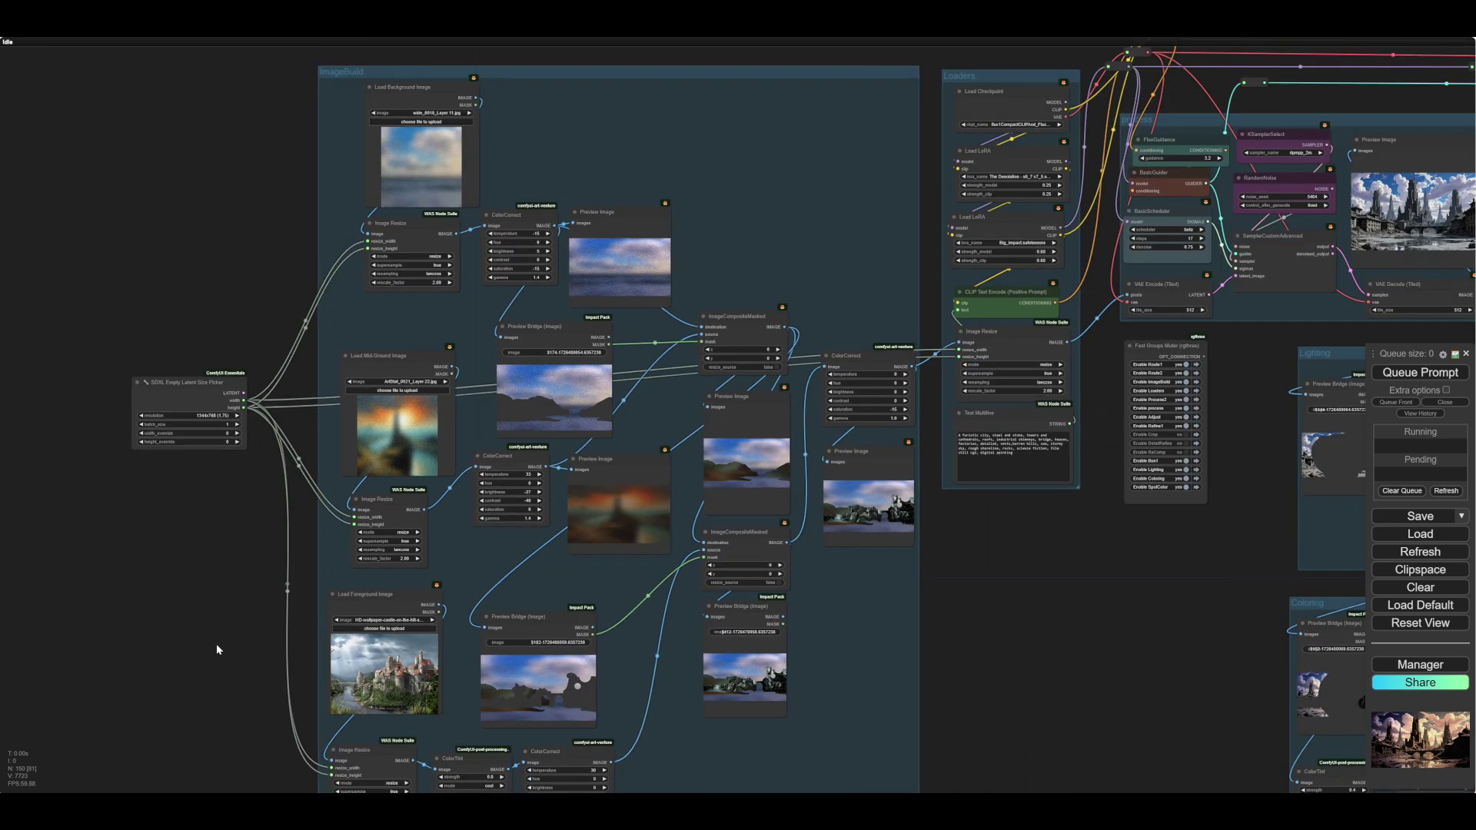
Load Land_0026_Layer 27.jpg from the LandscapeMaps folder within Loaders into the Load Background Image node.
{"action": "left_click_drag", "start_coordinate": [215, 643], "coordinate": [206, 694]}
{"action": "scroll", "coordinate": [229, 446], "scroll_direction": "up", "scroll_amount": 5}
{"action": "left_click_drag", "start_coordinate": [228, 327], "coordinate": [124, 478]}
{"action": "scroll", "coordinate": [179, 448], "scroll_direction": "up", "scroll_amount": 3}
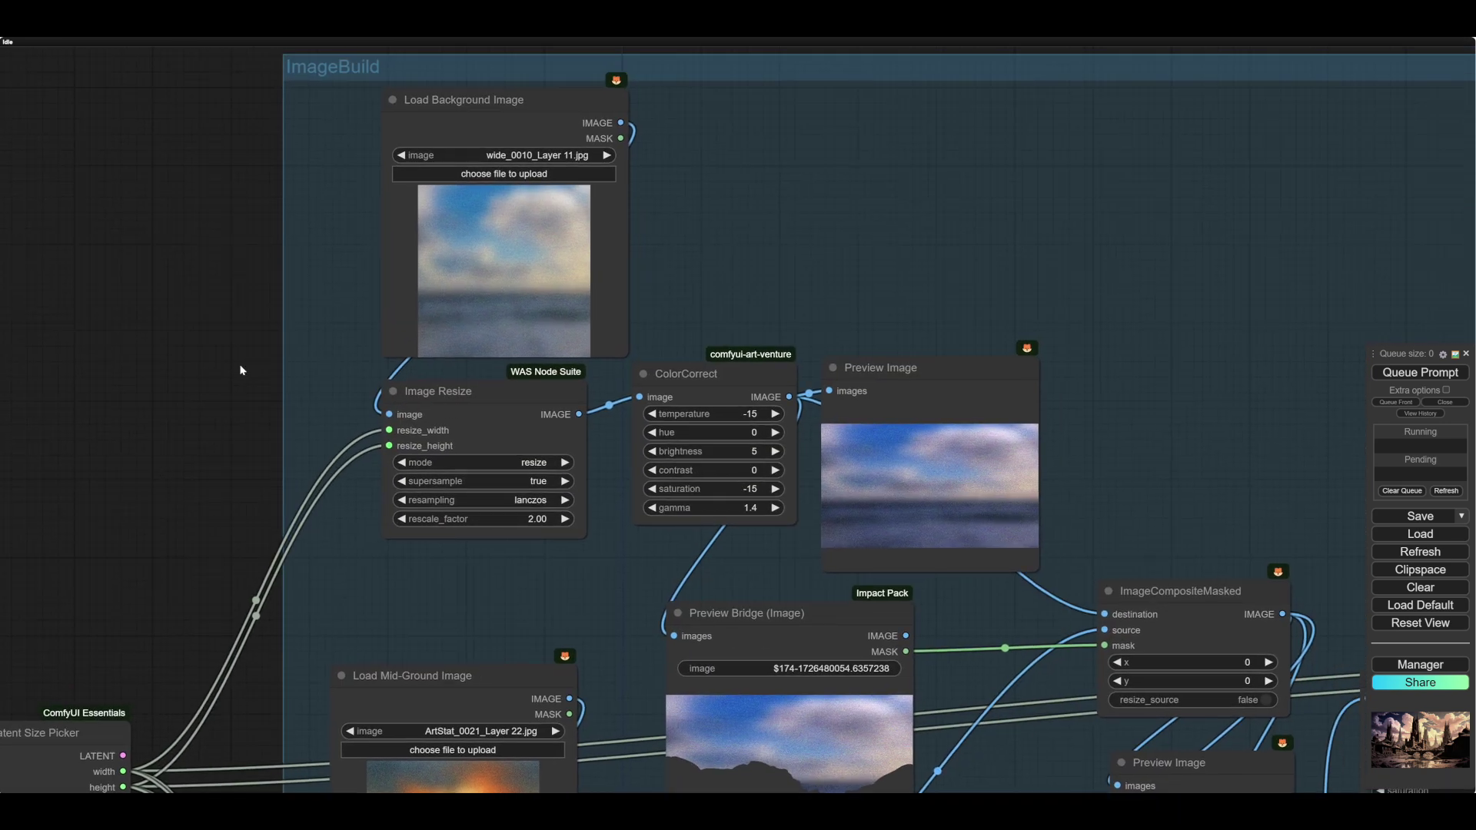
{"action": "left_click", "coordinate": [515, 179]}
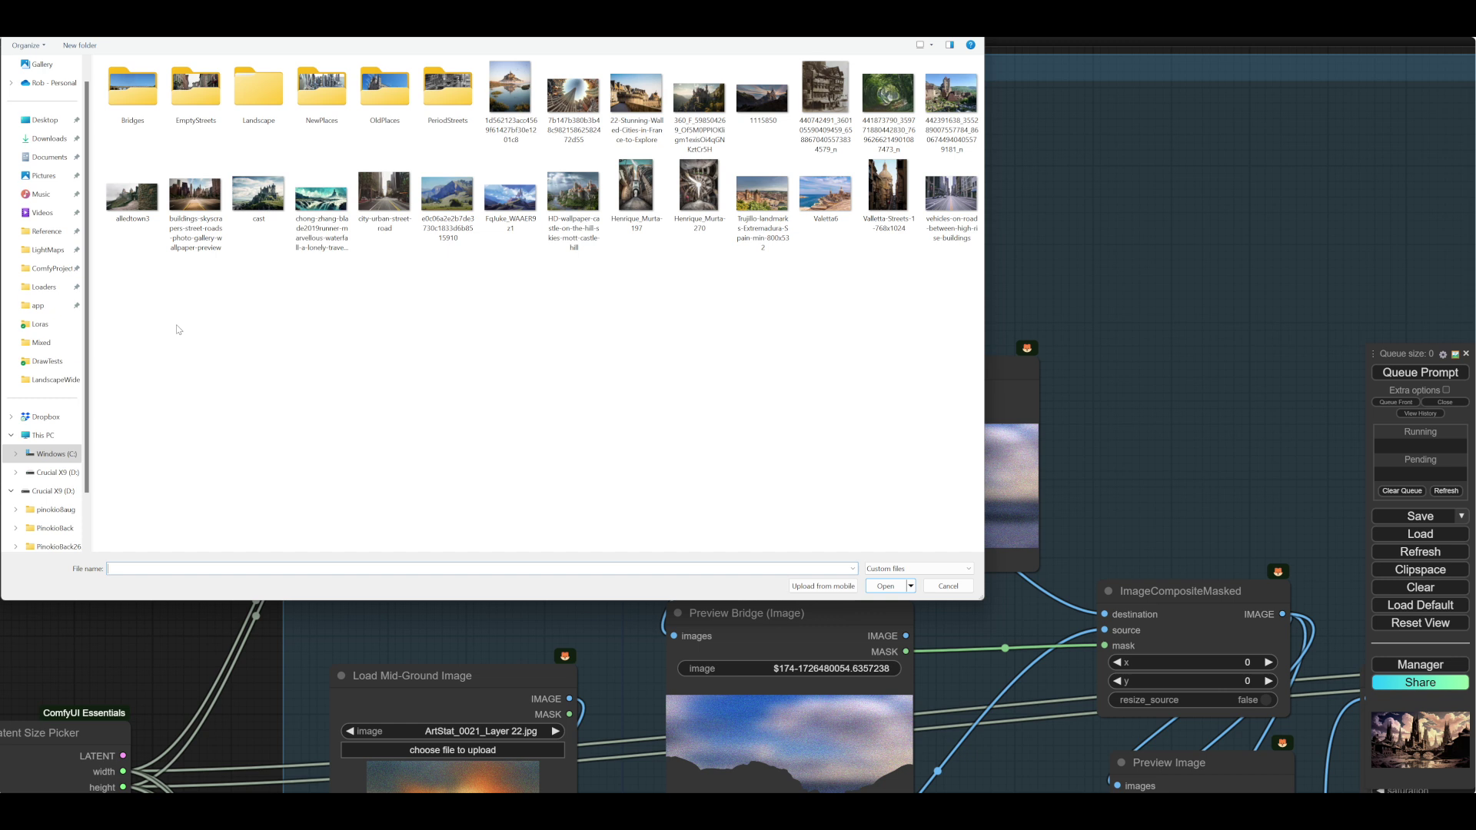
{"action": "left_click", "coordinate": [51, 290]}
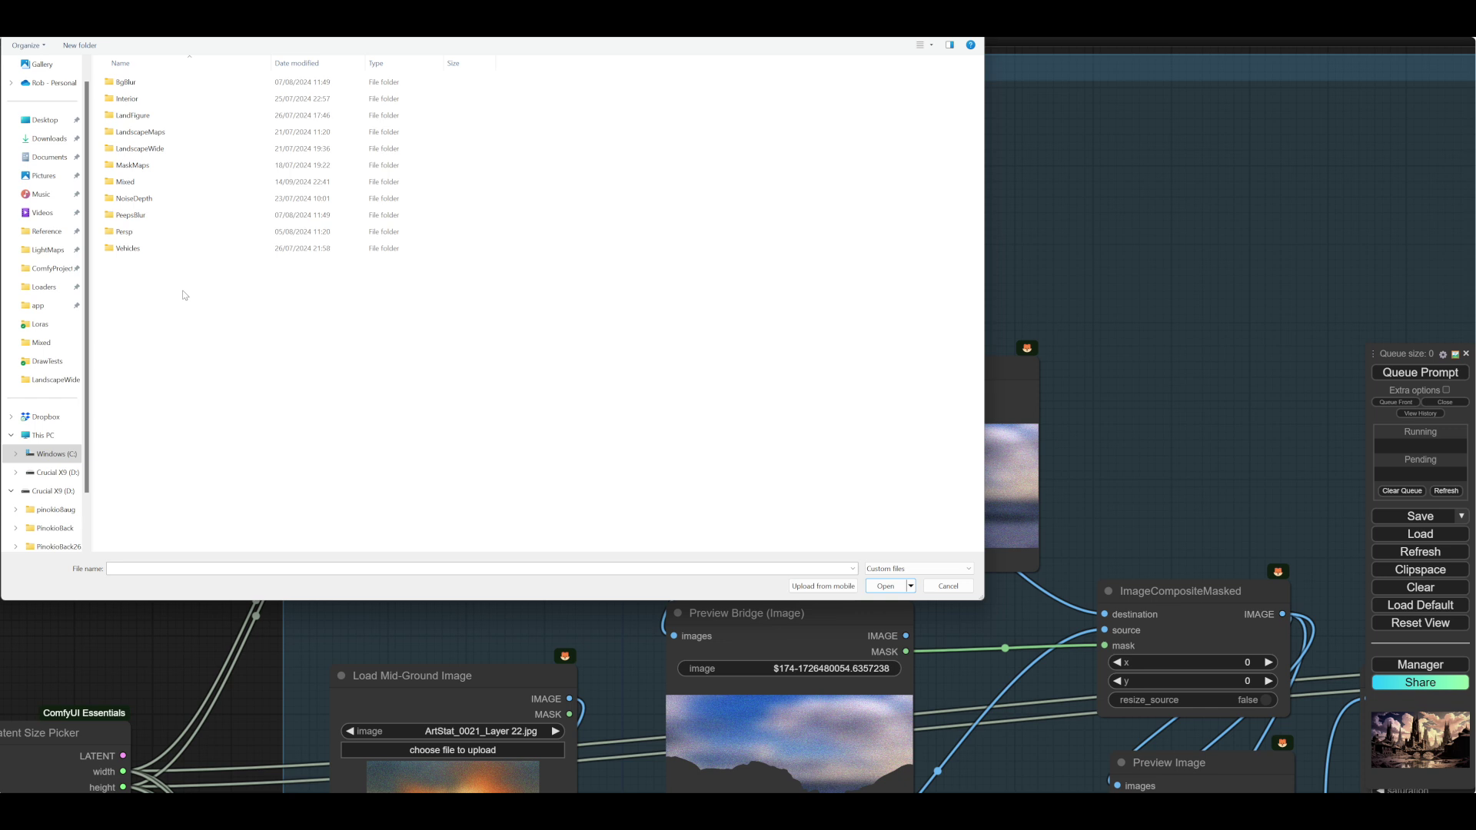
{"action": "double_click", "coordinate": [129, 135]}
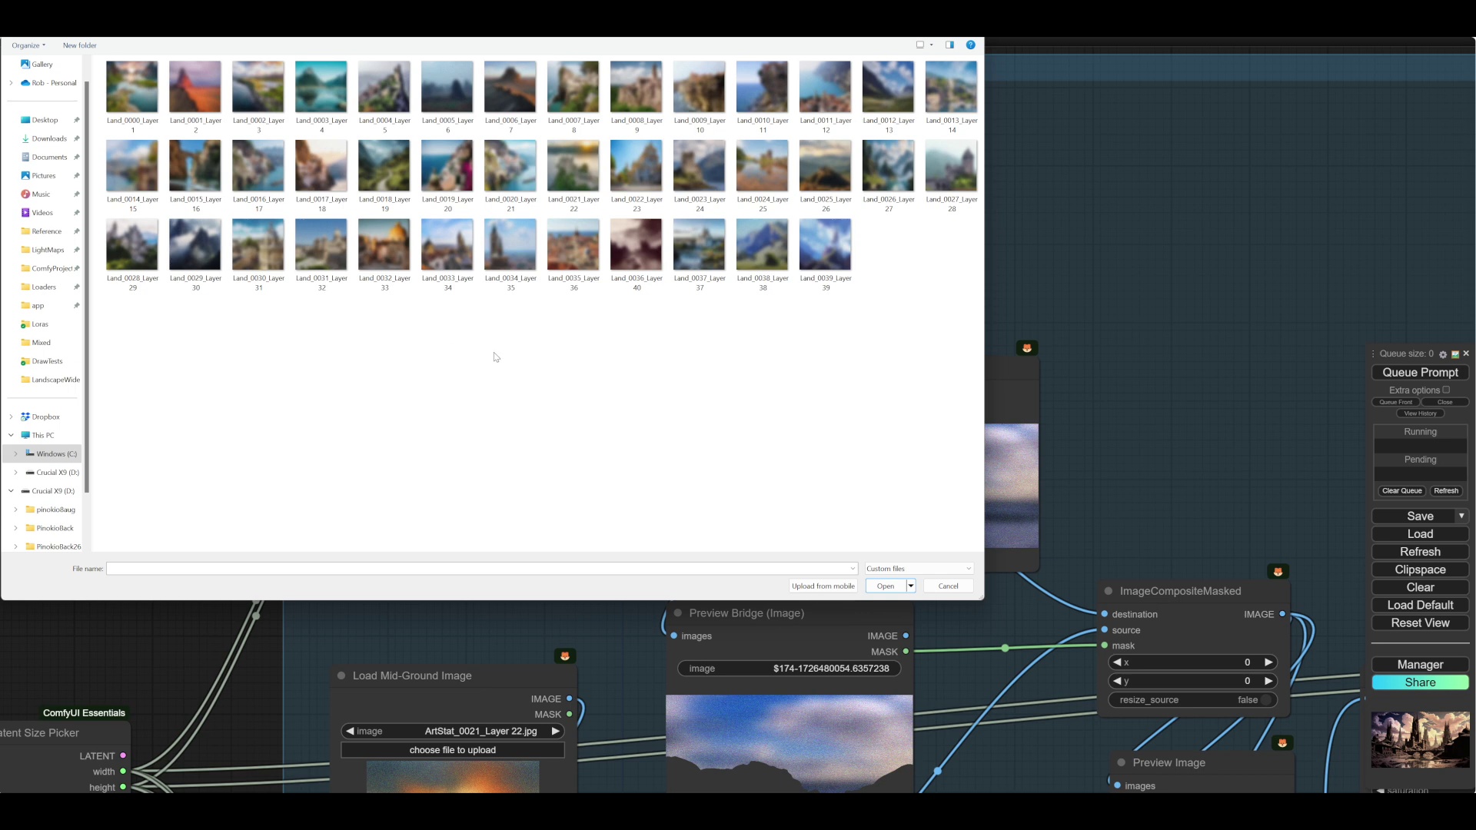
{"action": "left_click", "coordinate": [885, 182]}
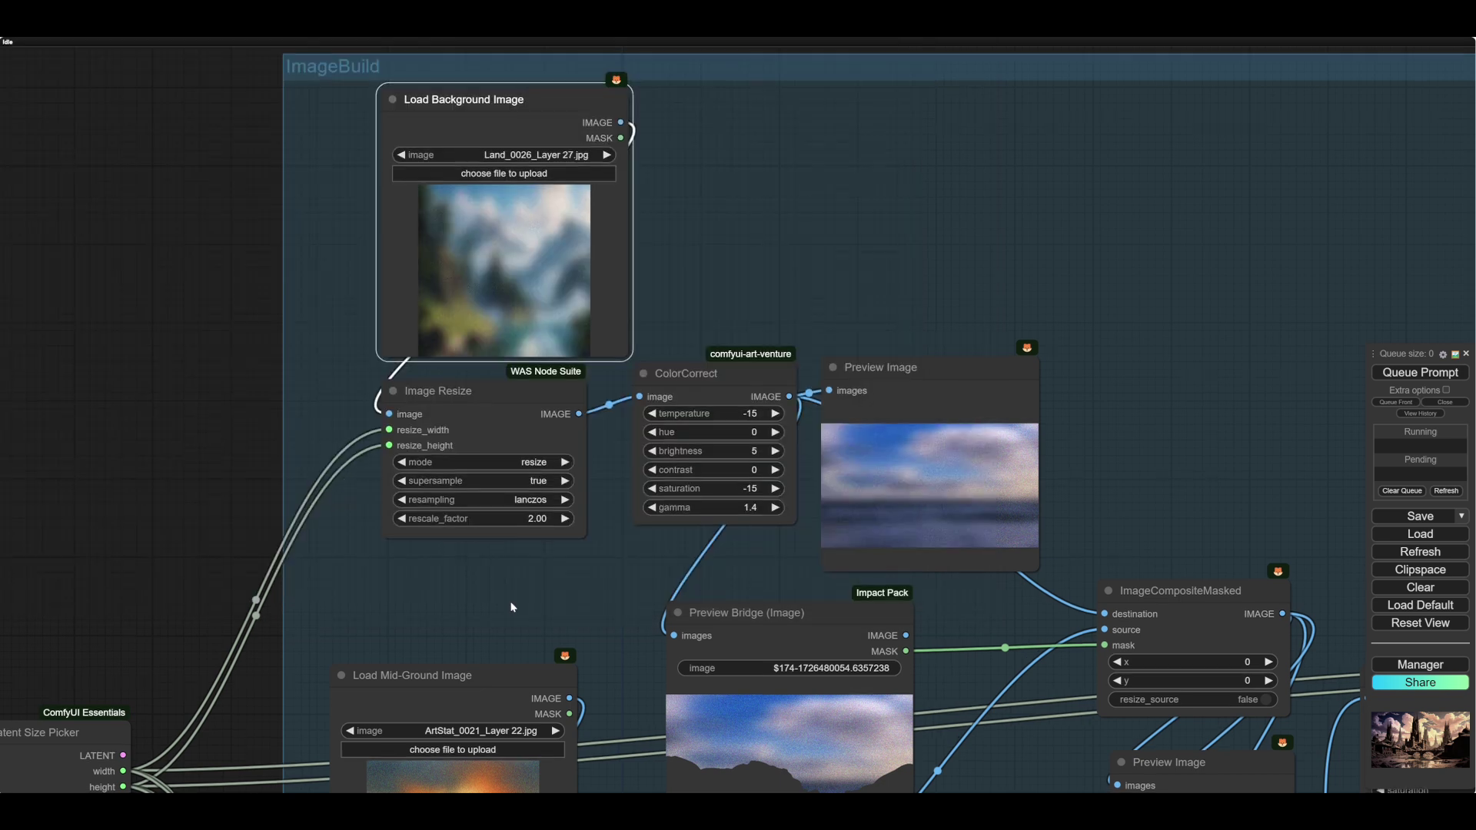
Load the fractal image whose file name starts with dgziq3y-3bcc8167 into the Load Mid-Ground Image node.
{"action": "scroll", "coordinate": [480, 408], "scroll_direction": "up", "scroll_amount": 6}
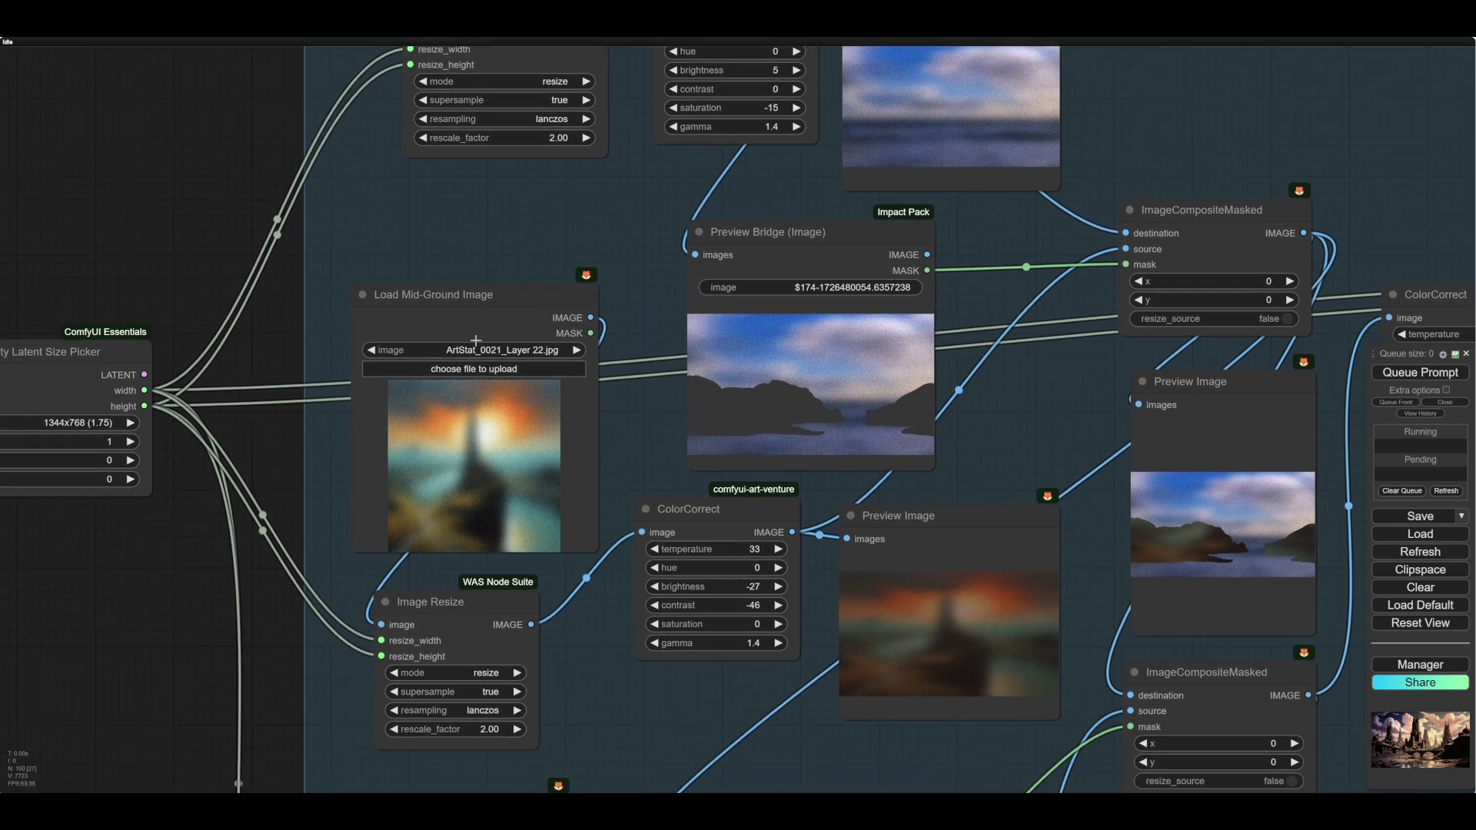
{"action": "left_click", "coordinate": [464, 370]}
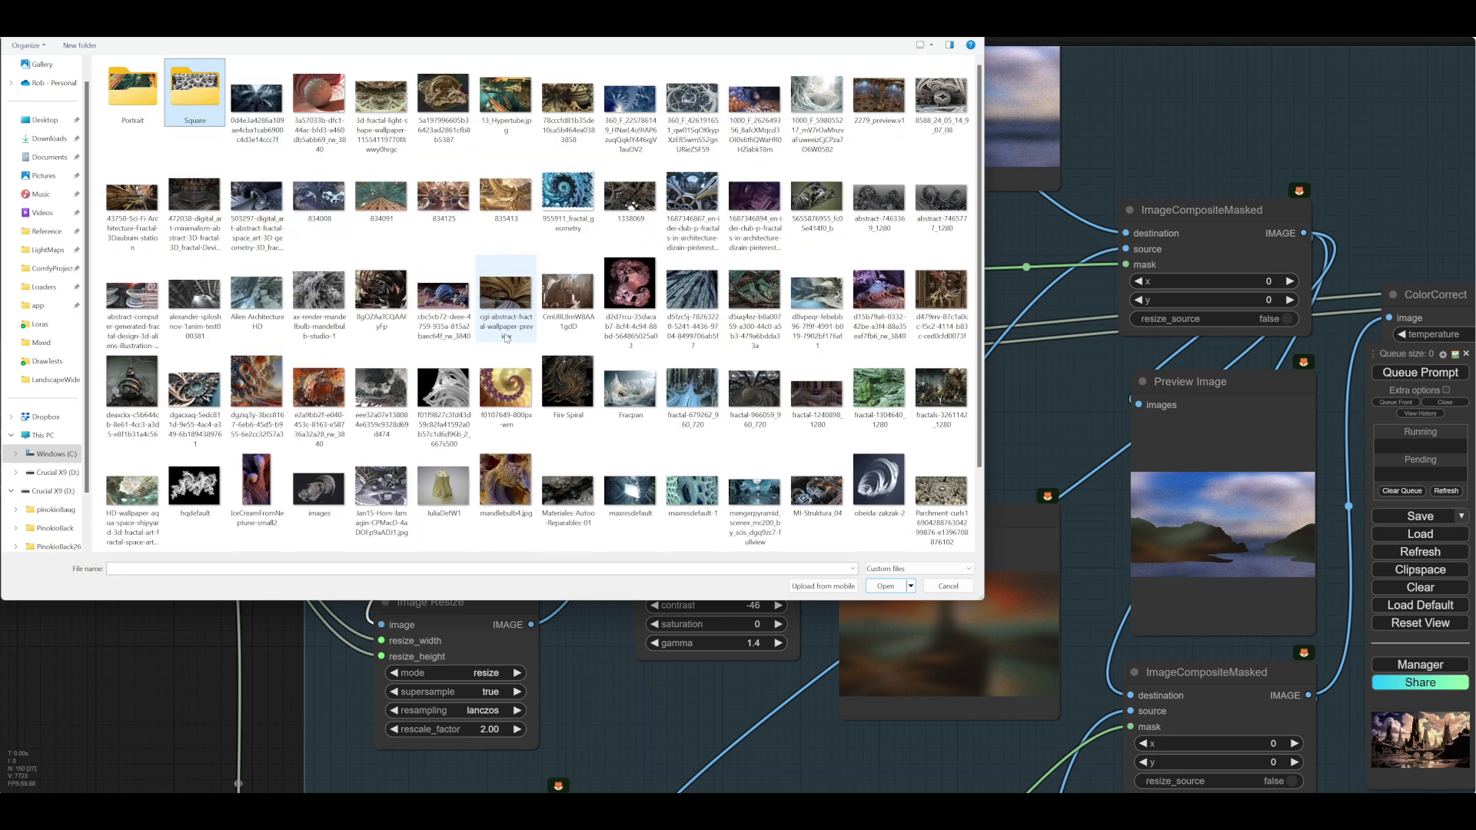
{"action": "left_click", "coordinate": [263, 375]}
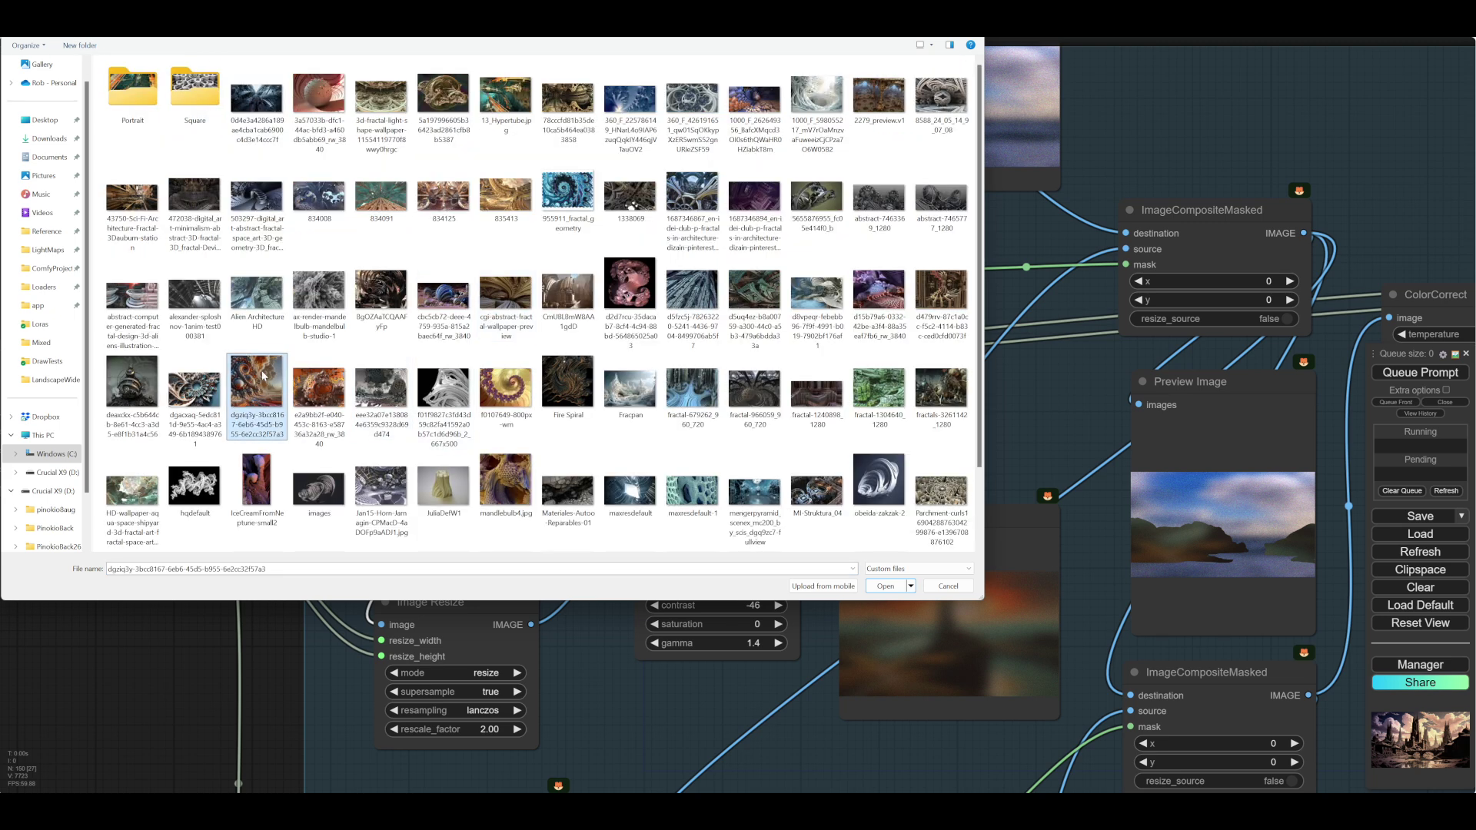
{"action": "left_click", "coordinate": [892, 586]}
Load the fractal image whose file name starts with dgacxaq-5edc811d into the Load Foreground Image node.
{"action": "left_click_drag", "start_coordinate": [629, 687], "coordinate": [551, 262]}
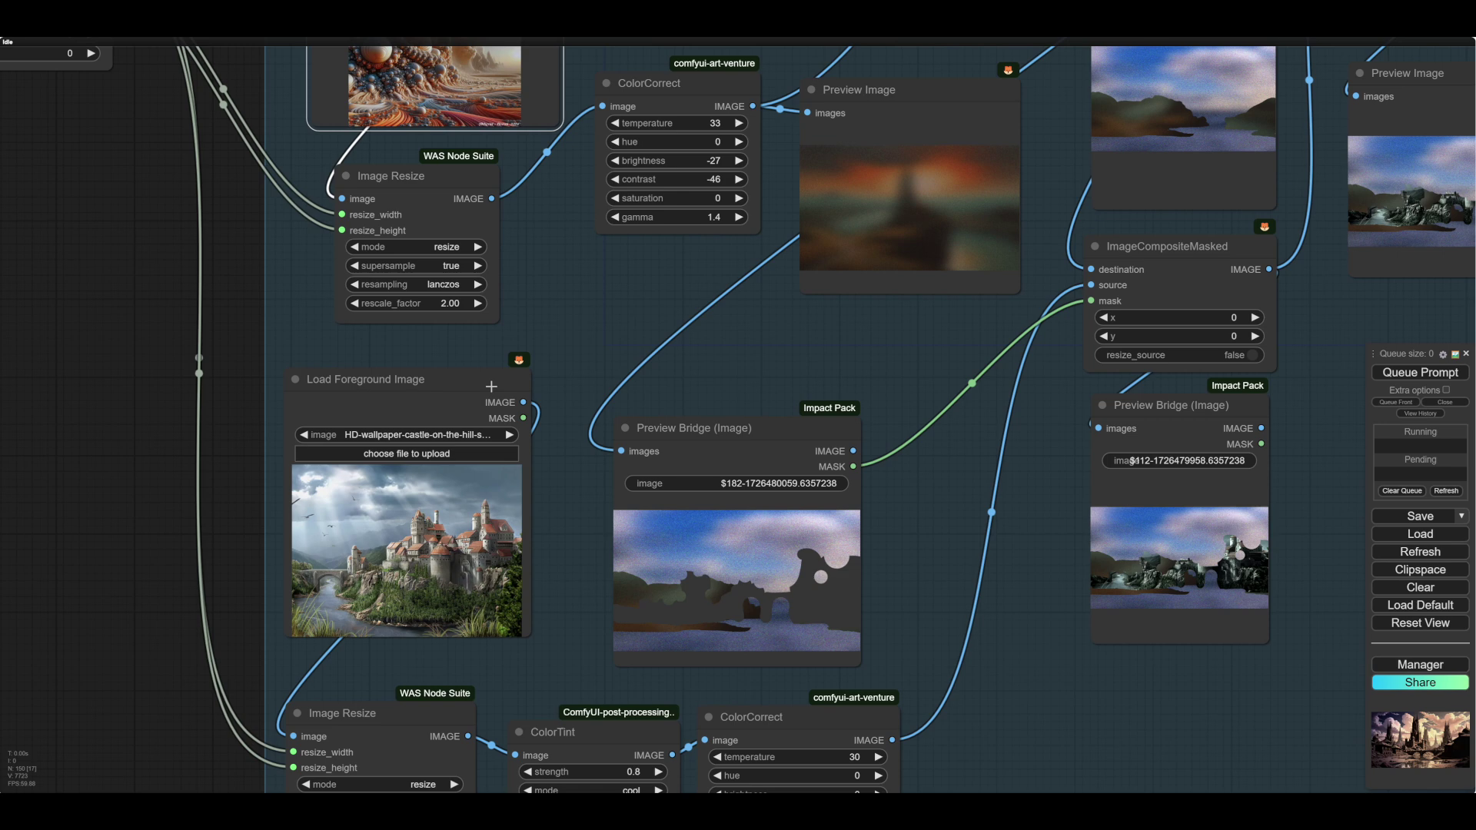
{"action": "left_click", "coordinate": [397, 455]}
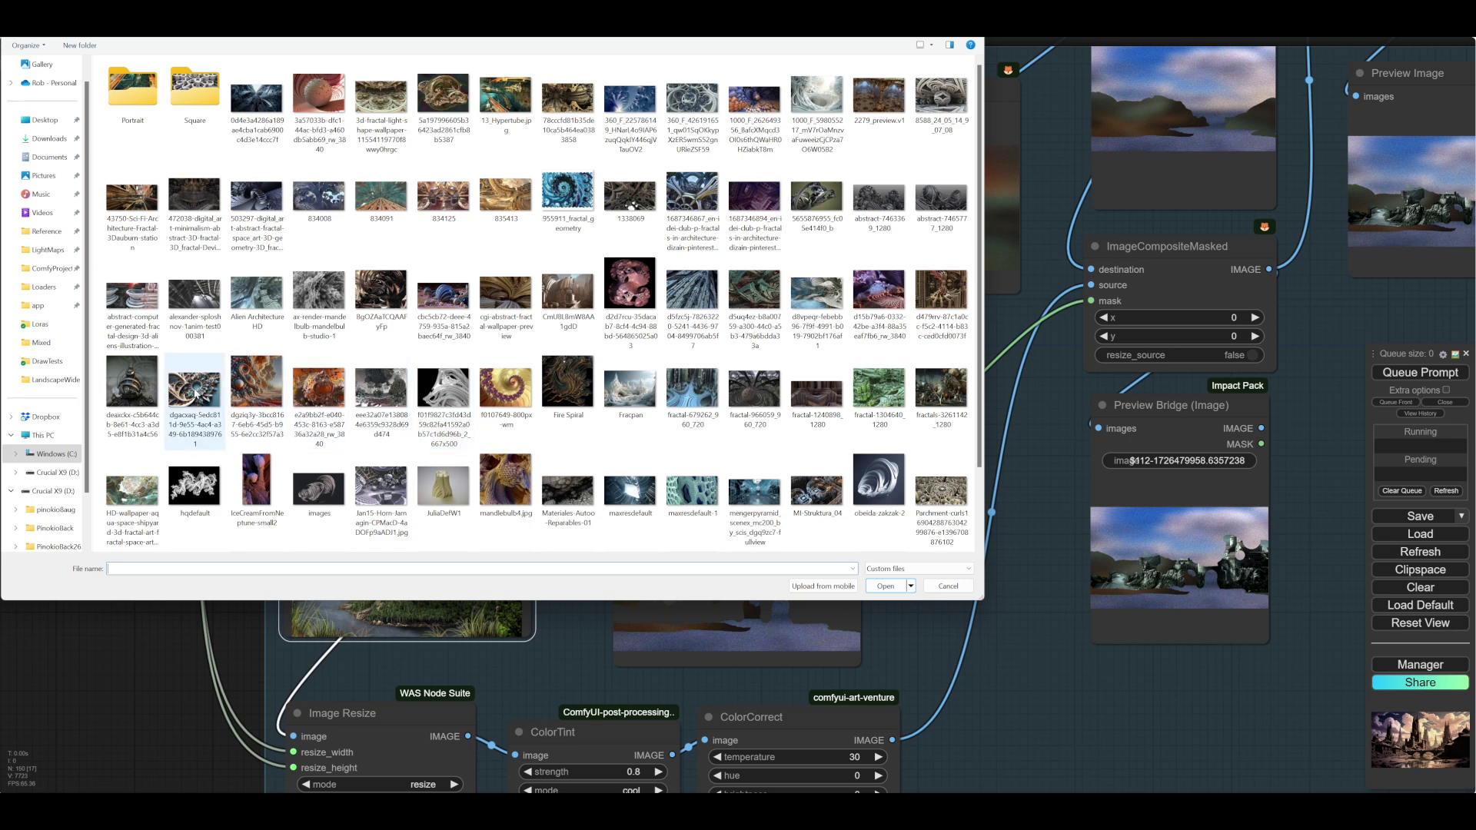
{"action": "left_click", "coordinate": [199, 394]}
{"action": "left_click", "coordinate": [884, 585]}
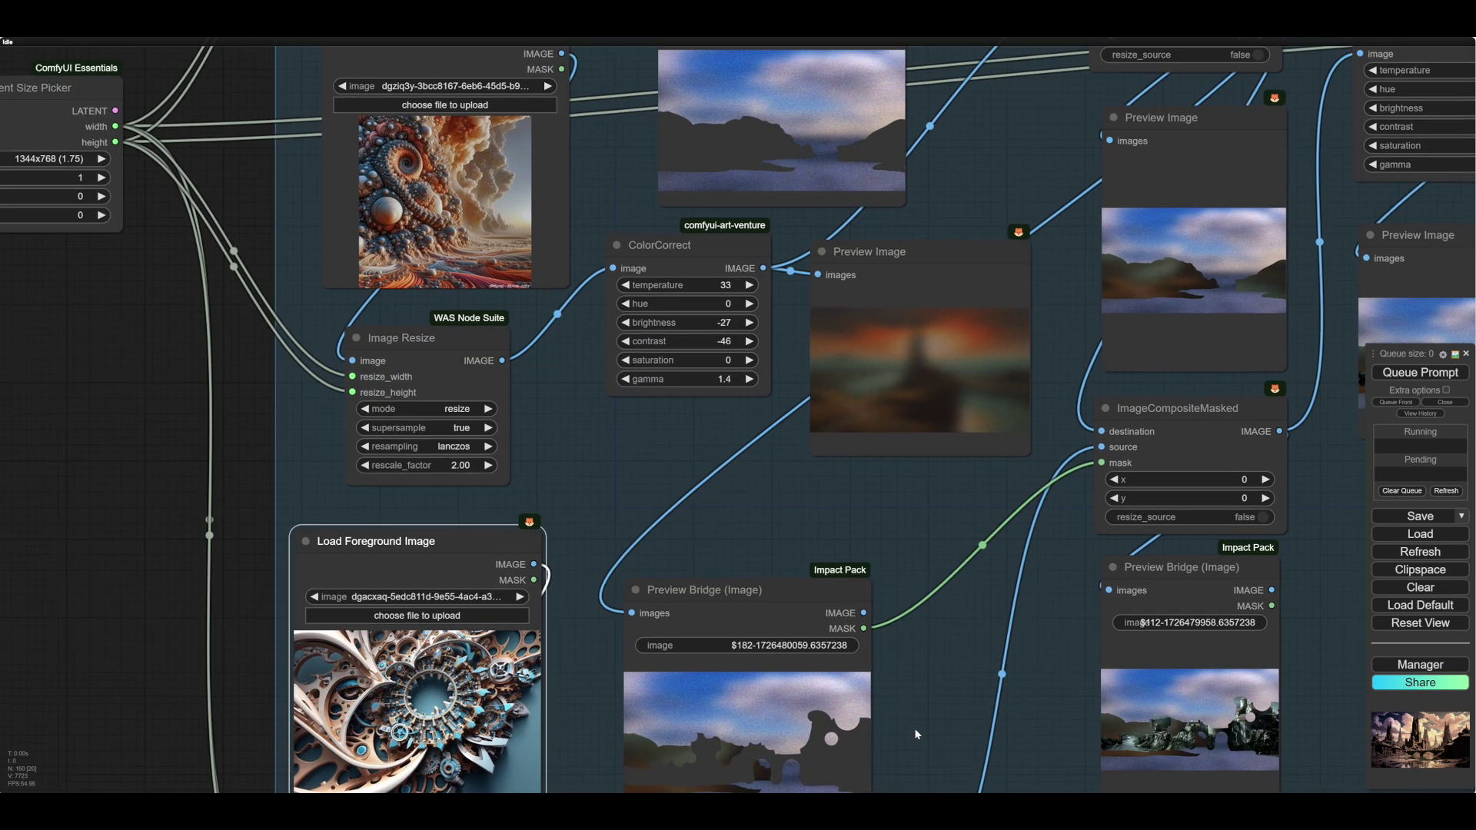
Examine the Preview Bridge masks and ImageCompositeMasked nodes for the foreground and mid-ground layers.
{"action": "left_click_drag", "start_coordinate": [776, 533], "coordinate": [682, 299]}
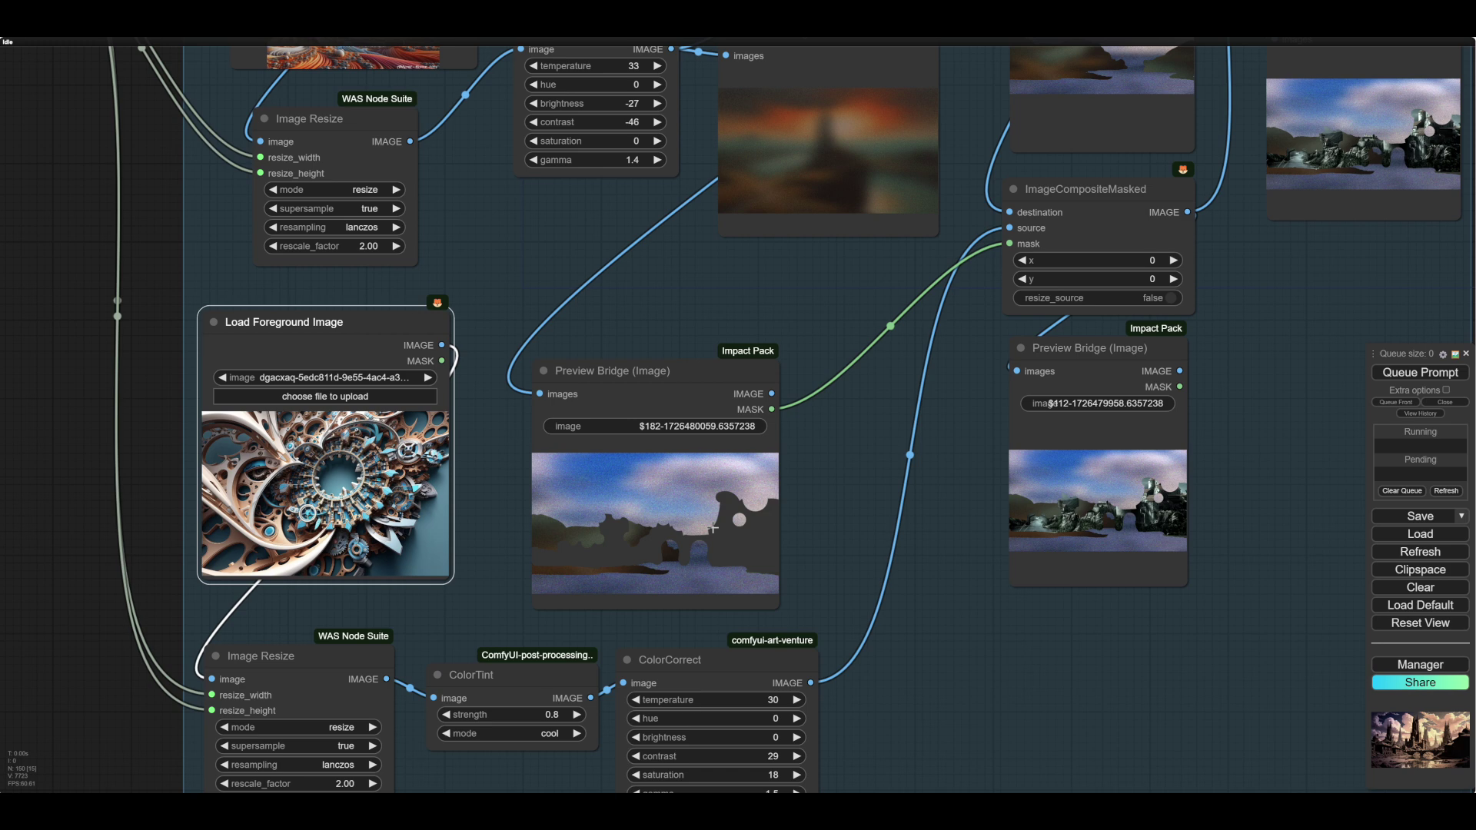
{"action": "left_click_drag", "start_coordinate": [870, 514], "coordinate": [969, 645]}
{"action": "left_click_drag", "start_coordinate": [1086, 198], "coordinate": [908, 717]}
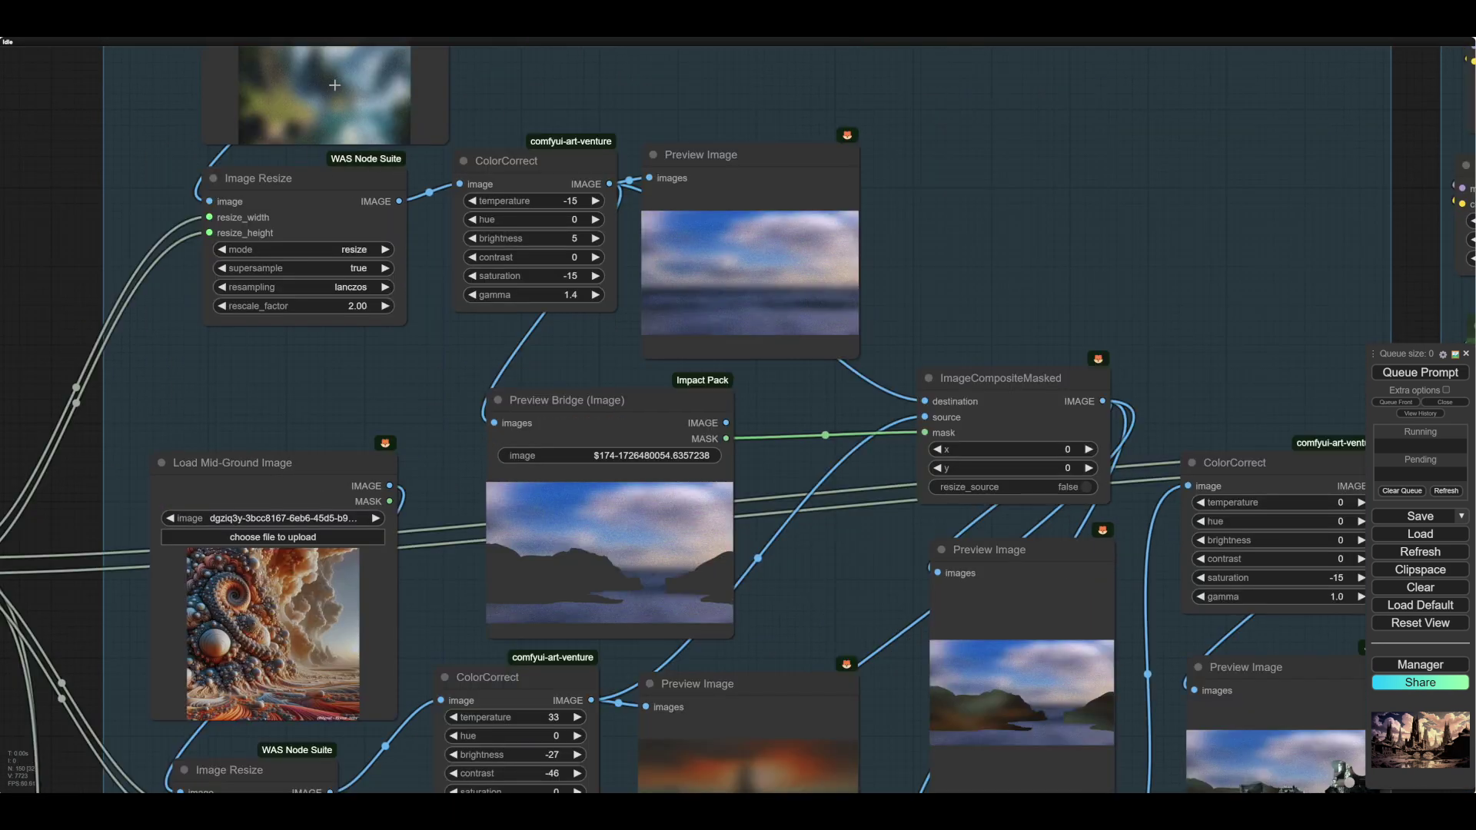
{"action": "left_click_drag", "start_coordinate": [974, 269], "coordinate": [964, 252]}
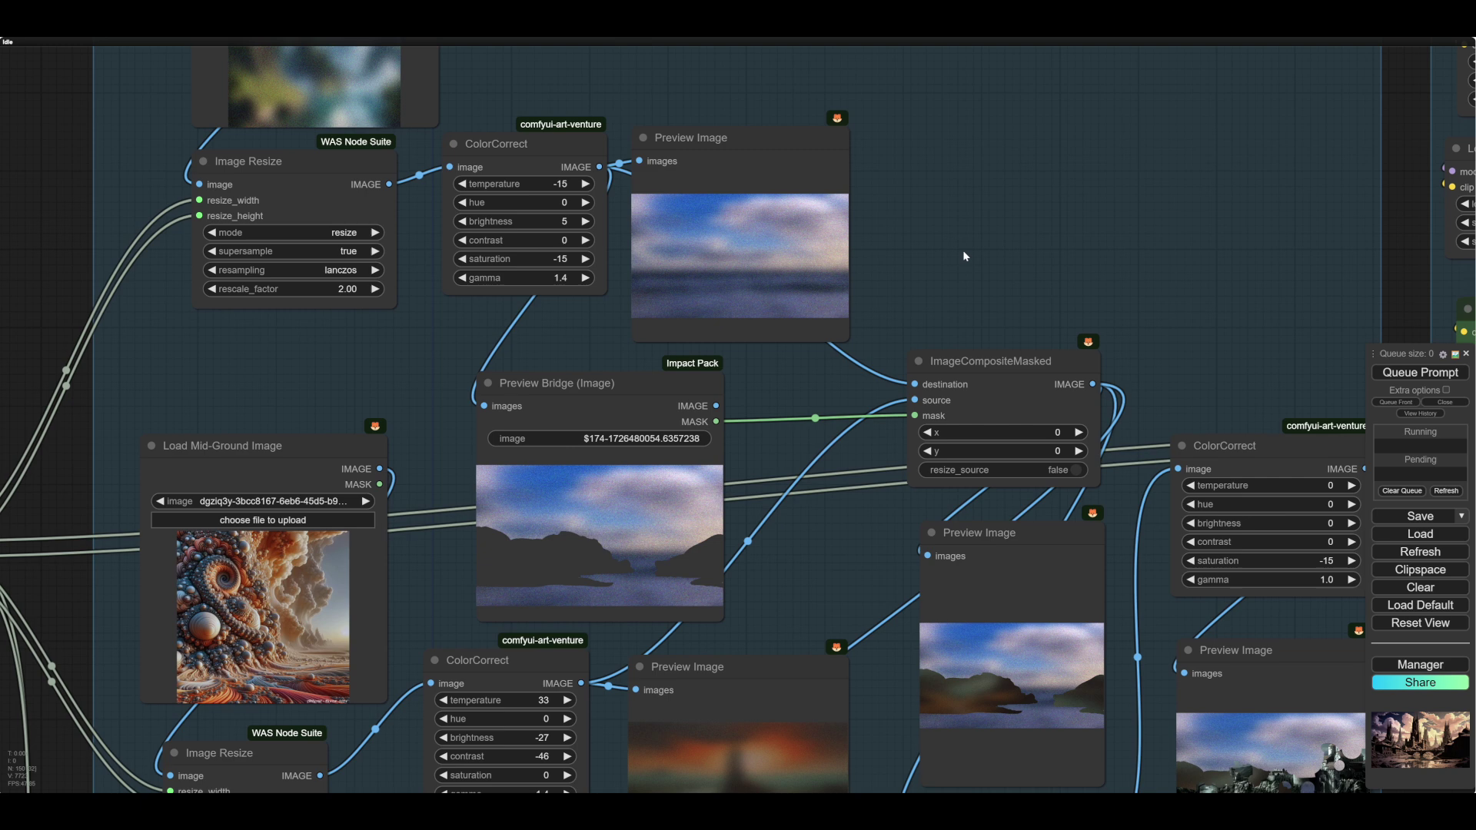
{"action": "scroll", "coordinate": [883, 231], "scroll_direction": "down", "scroll_amount": 3}
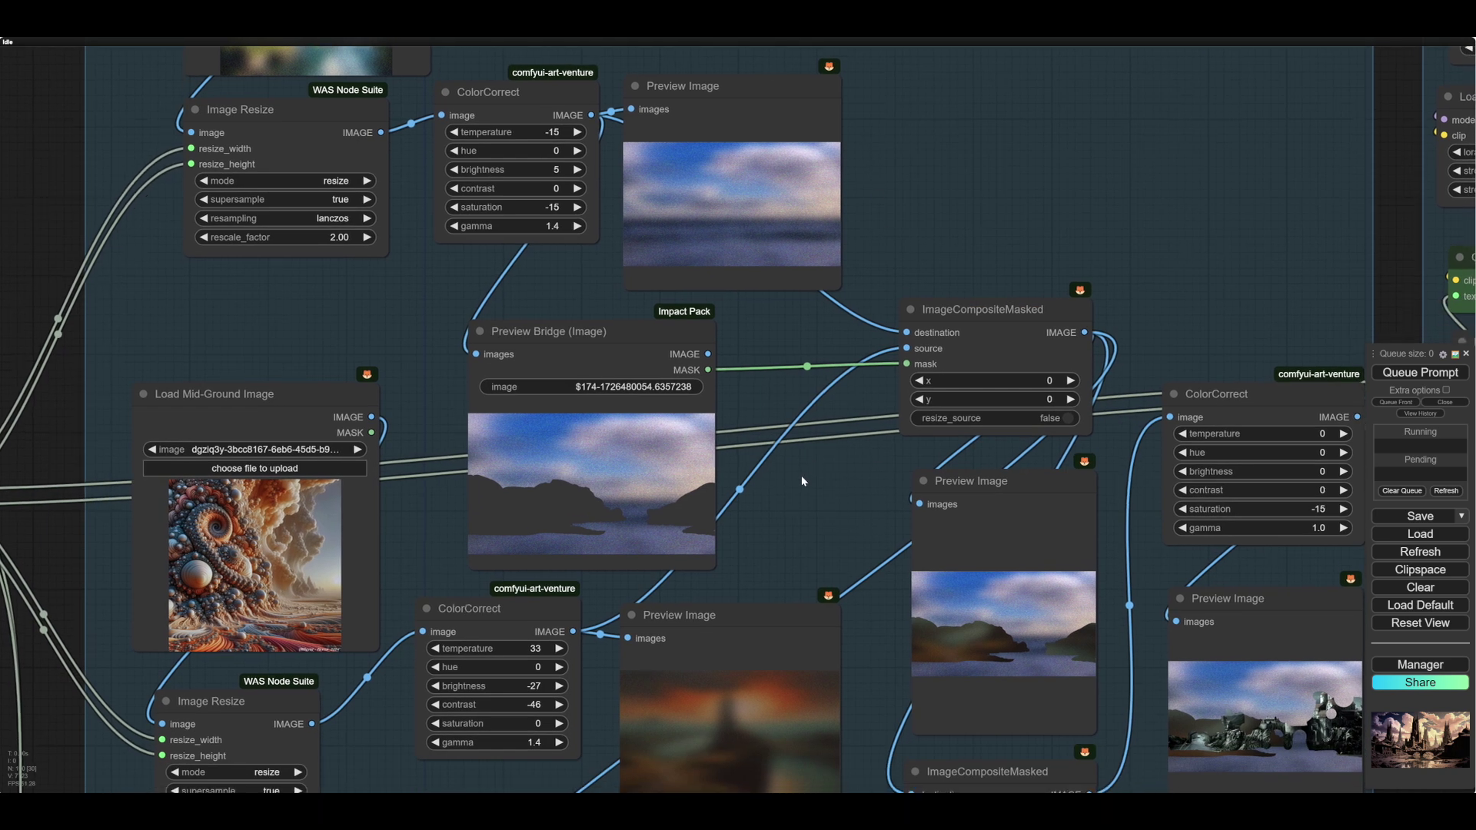
{"action": "scroll", "coordinate": [783, 506], "scroll_direction": "up", "scroll_amount": 1}
{"action": "scroll", "coordinate": [904, 177], "scroll_direction": "down", "scroll_amount": 1}
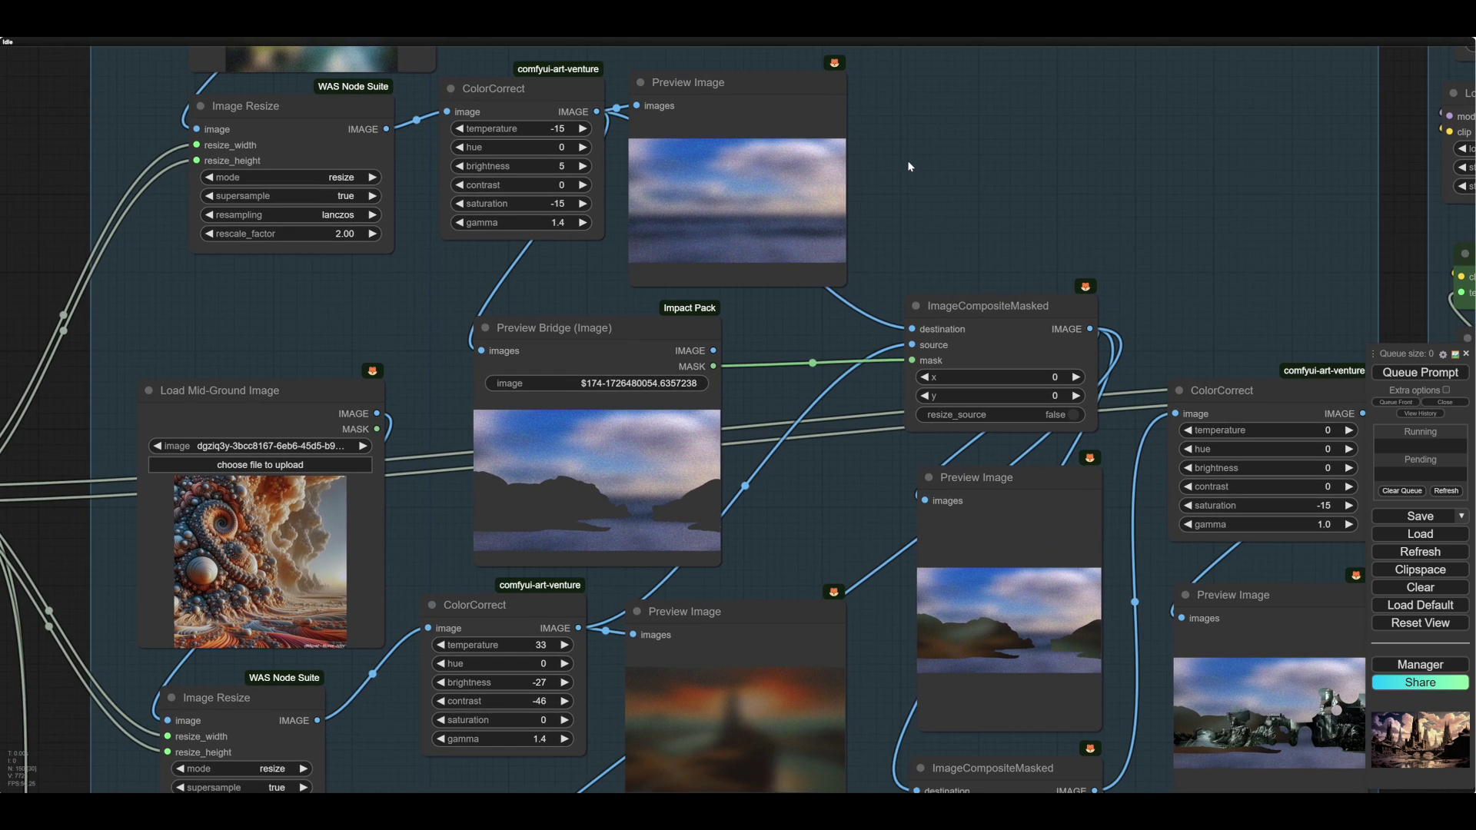
Shift the background Preview Image node slightly upward and run the workflow to refresh the layer previews.
{"action": "left_click_drag", "start_coordinate": [720, 86], "coordinate": [722, 74]}
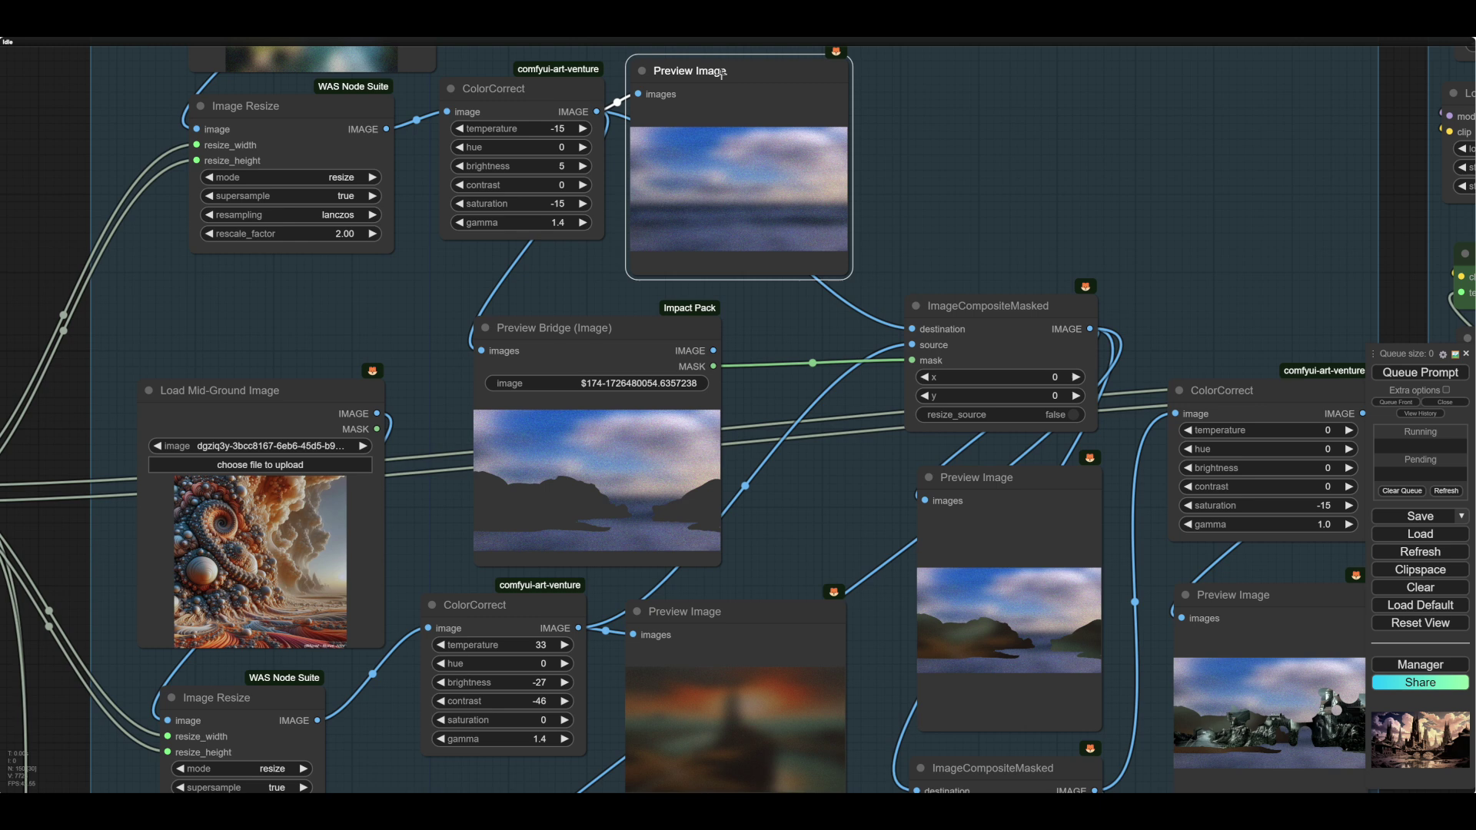
{"action": "scroll", "coordinate": [948, 191], "scroll_direction": "down", "scroll_amount": 4}
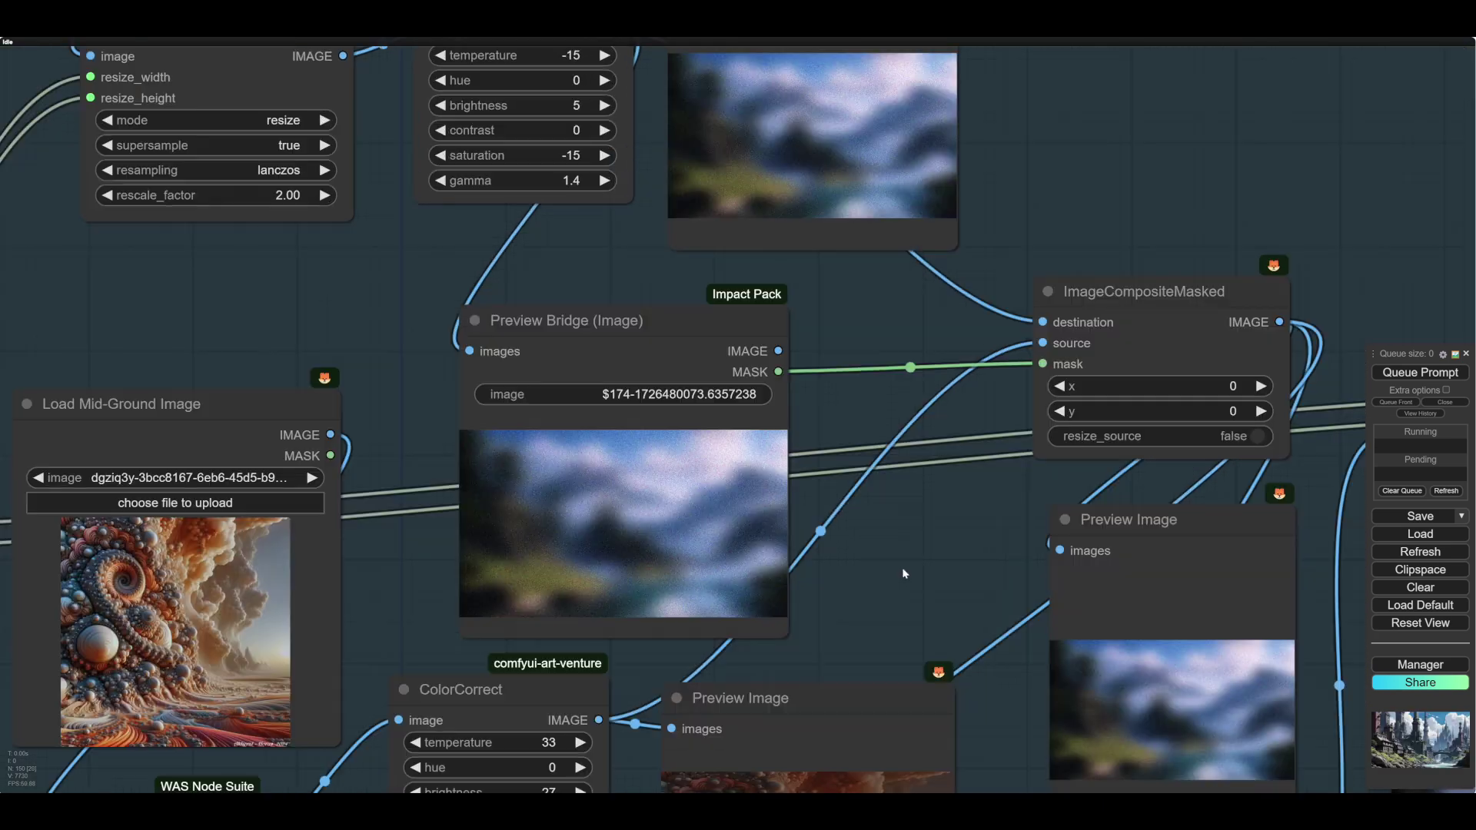
{"action": "scroll", "coordinate": [494, 495], "scroll_direction": "left", "scroll_amount": 5}
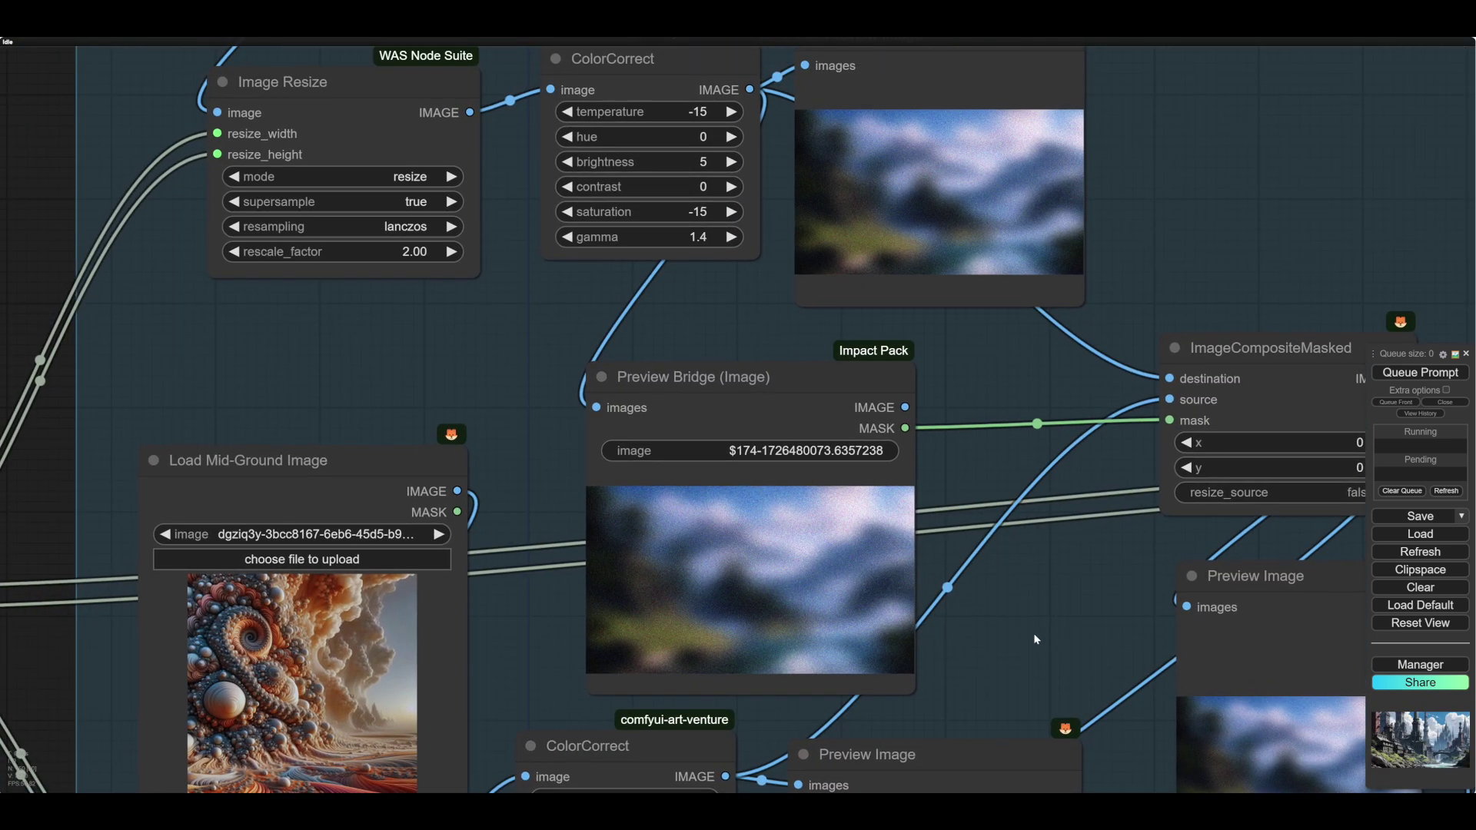
Open the background Preview Bridge image in the mask editor and paint a first mask shape from its left edge towards the centre.
{"action": "scroll", "coordinate": [494, 496], "scroll_direction": "down", "scroll_amount": 5}
{"action": "scroll", "coordinate": [494, 496], "scroll_direction": "right", "scroll_amount": 2}
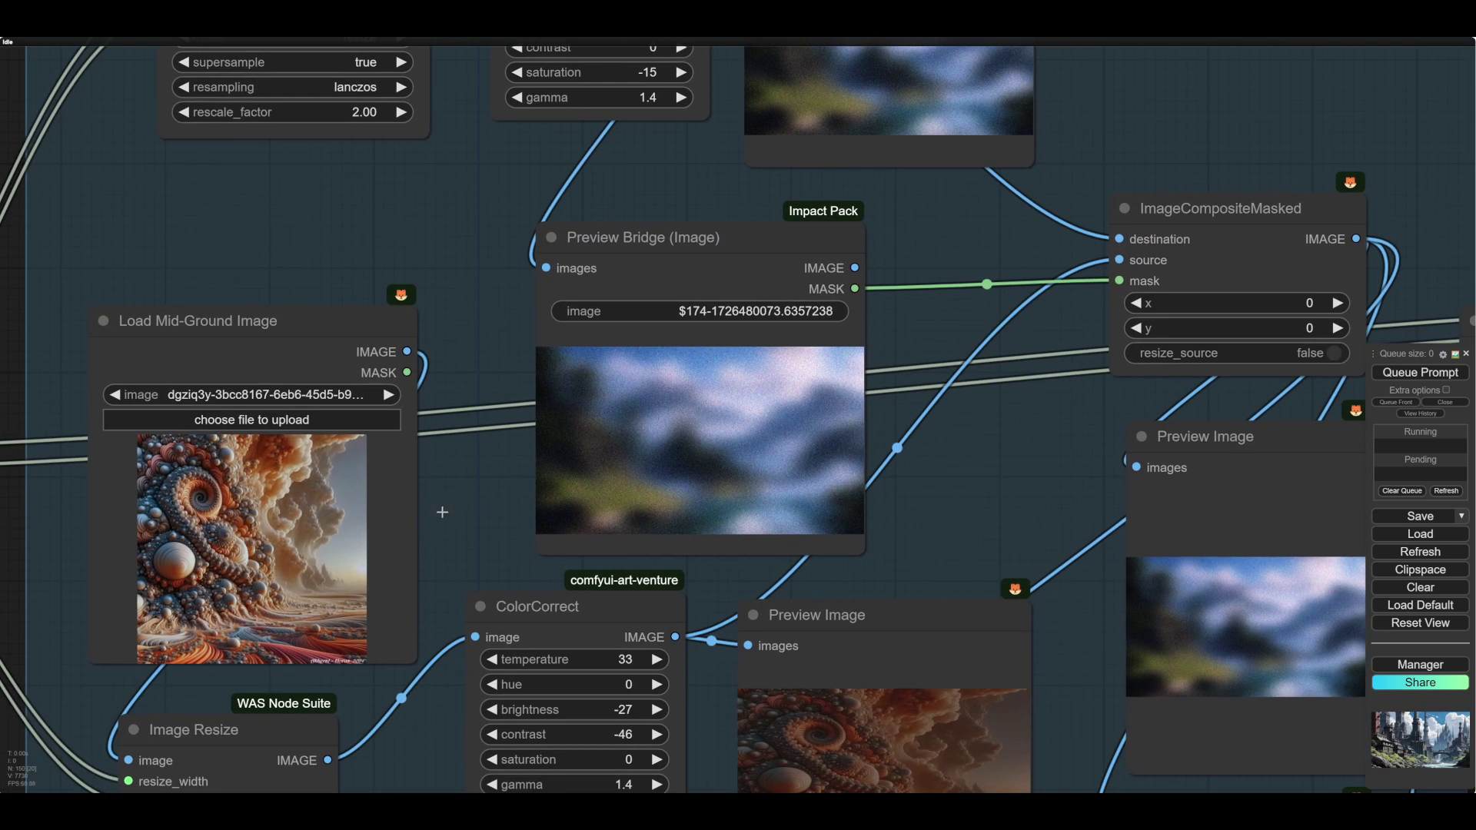
{"action": "right_click", "coordinate": [660, 400]}
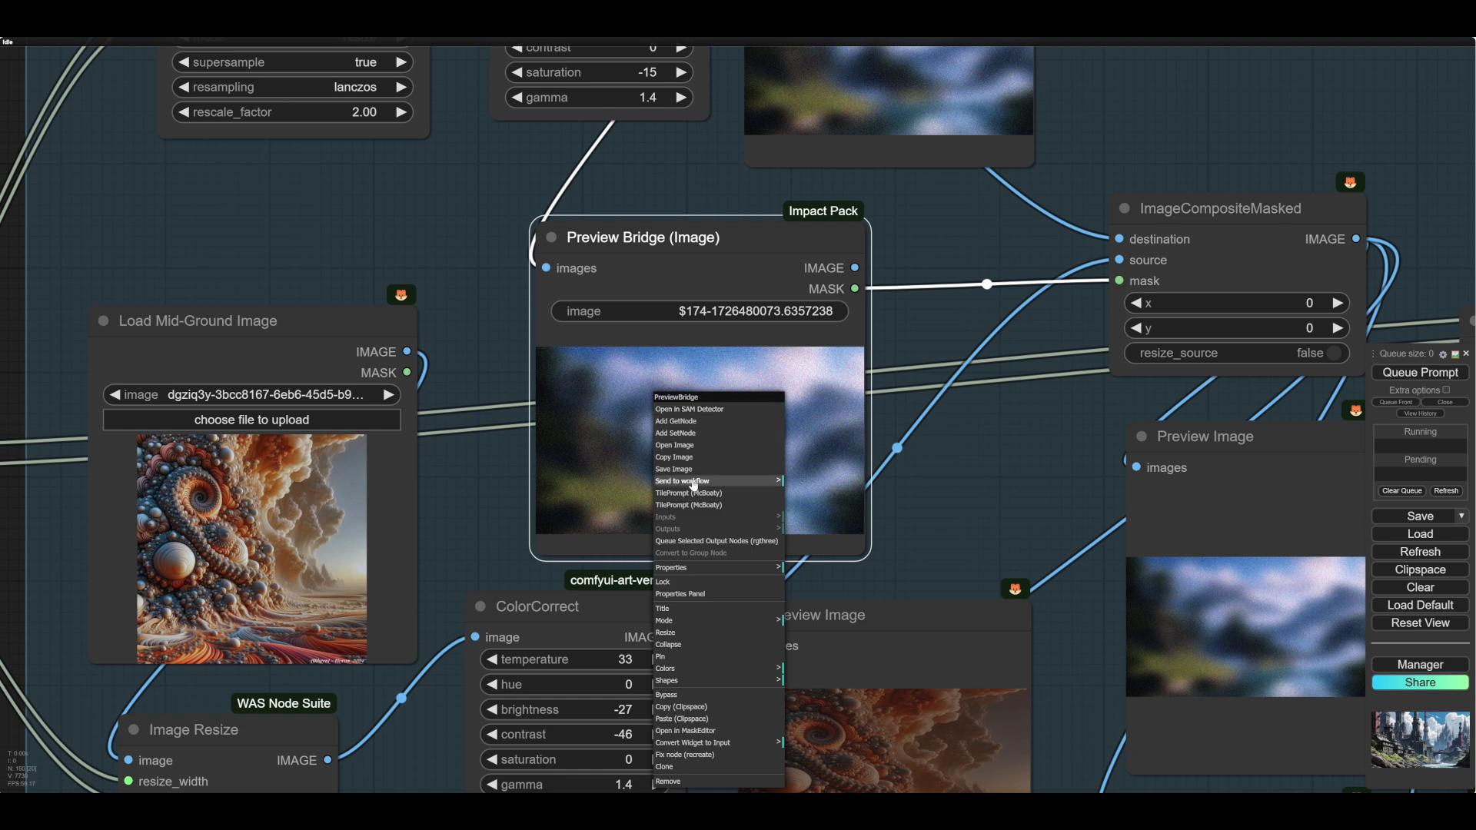
{"action": "left_click", "coordinate": [686, 731]}
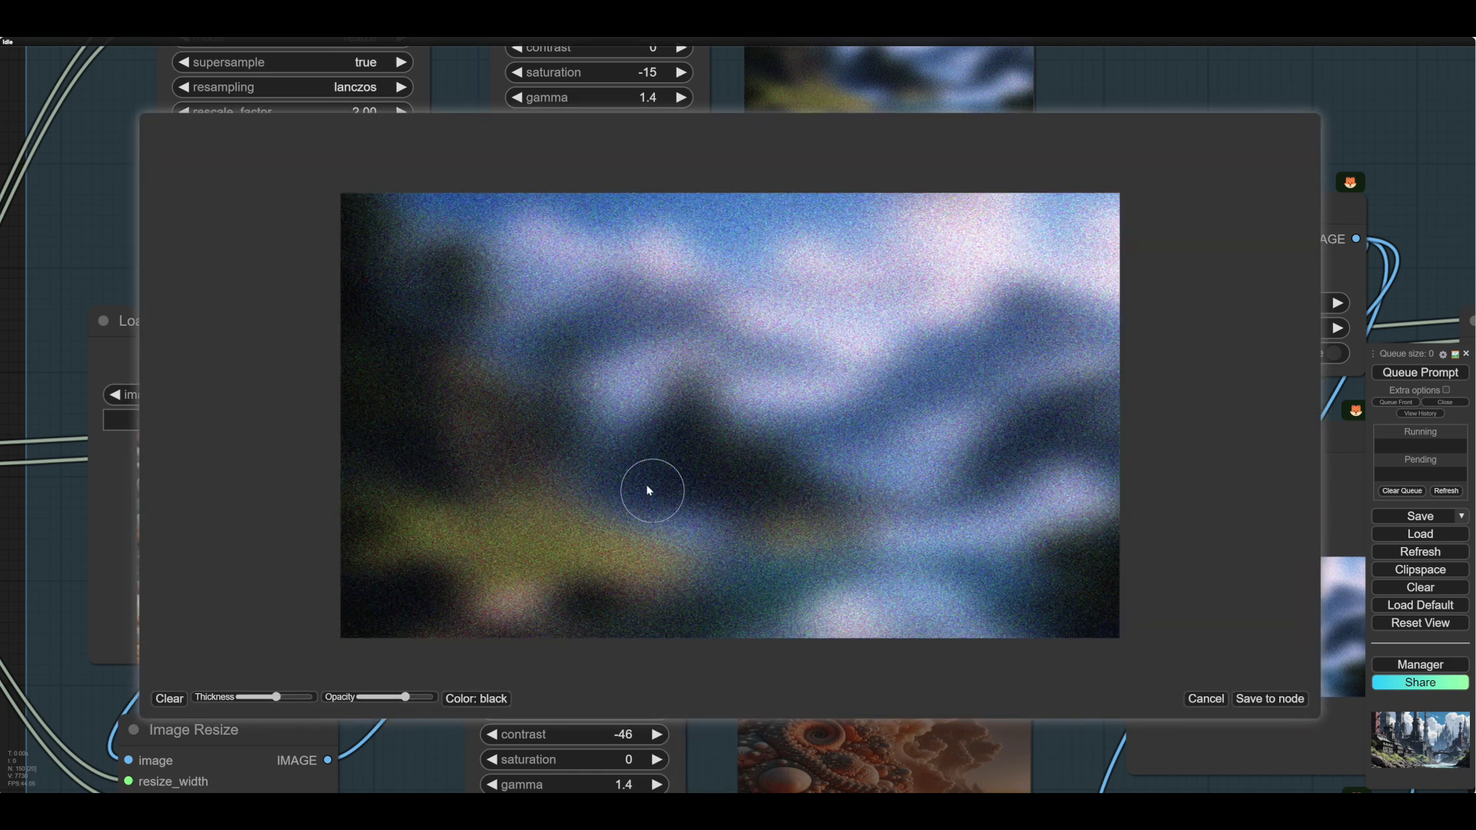
{"action": "mouse_move", "coordinate": [648, 490]}
{"action": "left_mouse_down"}
{"action": "mouse_move", "coordinate": [585, 428]}
{"action": "mouse_move", "coordinate": [481, 401]}
{"action": "mouse_move", "coordinate": [314, 306]}
{"action": "mouse_move", "coordinate": [630, 420]}
{"action": "mouse_move", "coordinate": [582, 461]}
{"action": "mouse_move", "coordinate": [608, 416]}
{"action": "mouse_move", "coordinate": [579, 362]}
{"action": "left_mouse_up"}
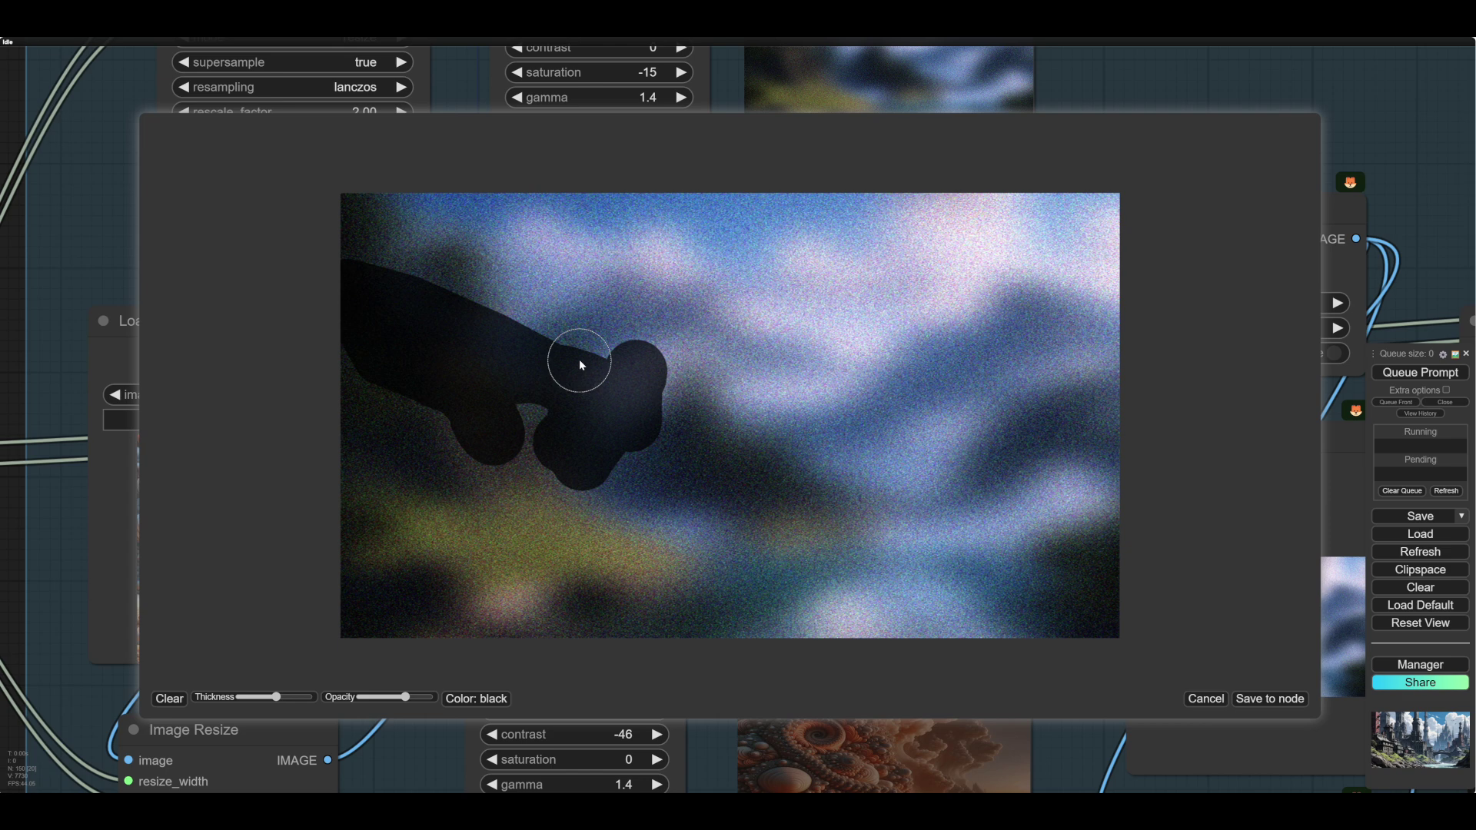
Extend the mask over the left part of the background image with a larger brush and save it to the node.
{"action": "scroll", "coordinate": [583, 360], "scroll_direction": "up", "scroll_amount": 12}
{"action": "left_click", "coordinate": [583, 357]}
{"action": "left_click", "coordinate": [735, 459]}
{"action": "left_click", "coordinate": [632, 530]}
{"action": "left_click_drag", "start_coordinate": [604, 473], "coordinate": [557, 468]}
{"action": "left_click", "coordinate": [504, 484]}
{"action": "left_click", "coordinate": [462, 433]}
{"action": "left_click", "coordinate": [388, 448]}
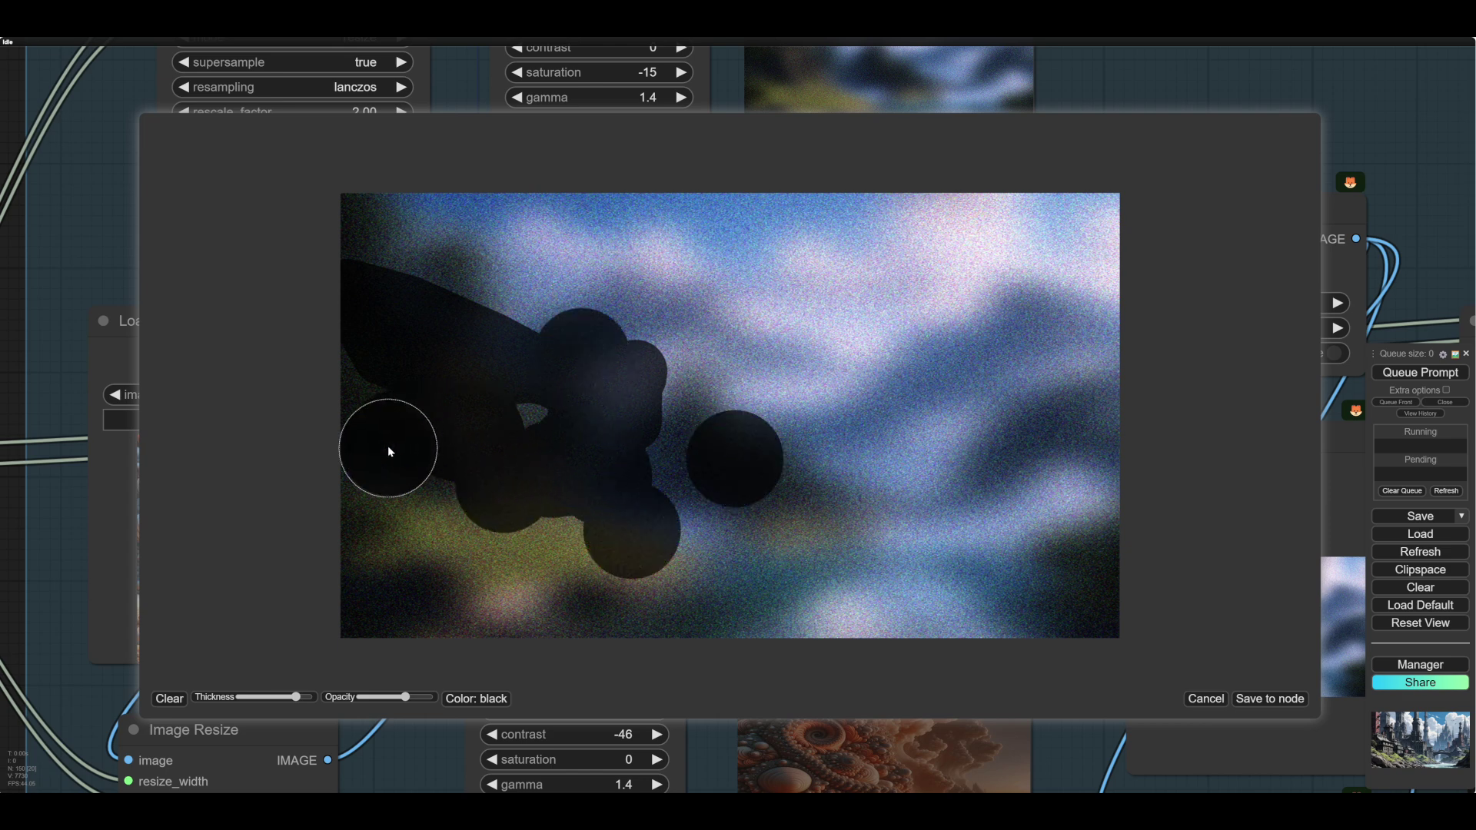
{"action": "mouse_move", "coordinate": [389, 451]}
{"action": "left_mouse_down"}
{"action": "mouse_move", "coordinate": [422, 288]}
{"action": "mouse_move", "coordinate": [415, 507]}
{"action": "mouse_move", "coordinate": [392, 531]}
{"action": "mouse_move", "coordinate": [617, 564]}
{"action": "mouse_move", "coordinate": [670, 419]}
{"action": "left_mouse_up"}
{"action": "left_click", "coordinate": [1270, 697]}
Set the mid-ground ColorCorrect node's contrast to 14, gamma to 1.0 and brightness to -42.
{"action": "mouse_move", "coordinate": [869, 538]}
{"action": "left_mouse_down"}
{"action": "mouse_move", "coordinate": [978, 406]}
{"action": "mouse_move", "coordinate": [896, 486]}
{"action": "mouse_move", "coordinate": [897, 597]}
{"action": "mouse_move", "coordinate": [889, 539]}
{"action": "mouse_move", "coordinate": [974, 439]}
{"action": "mouse_move", "coordinate": [957, 452]}
{"action": "left_mouse_up"}
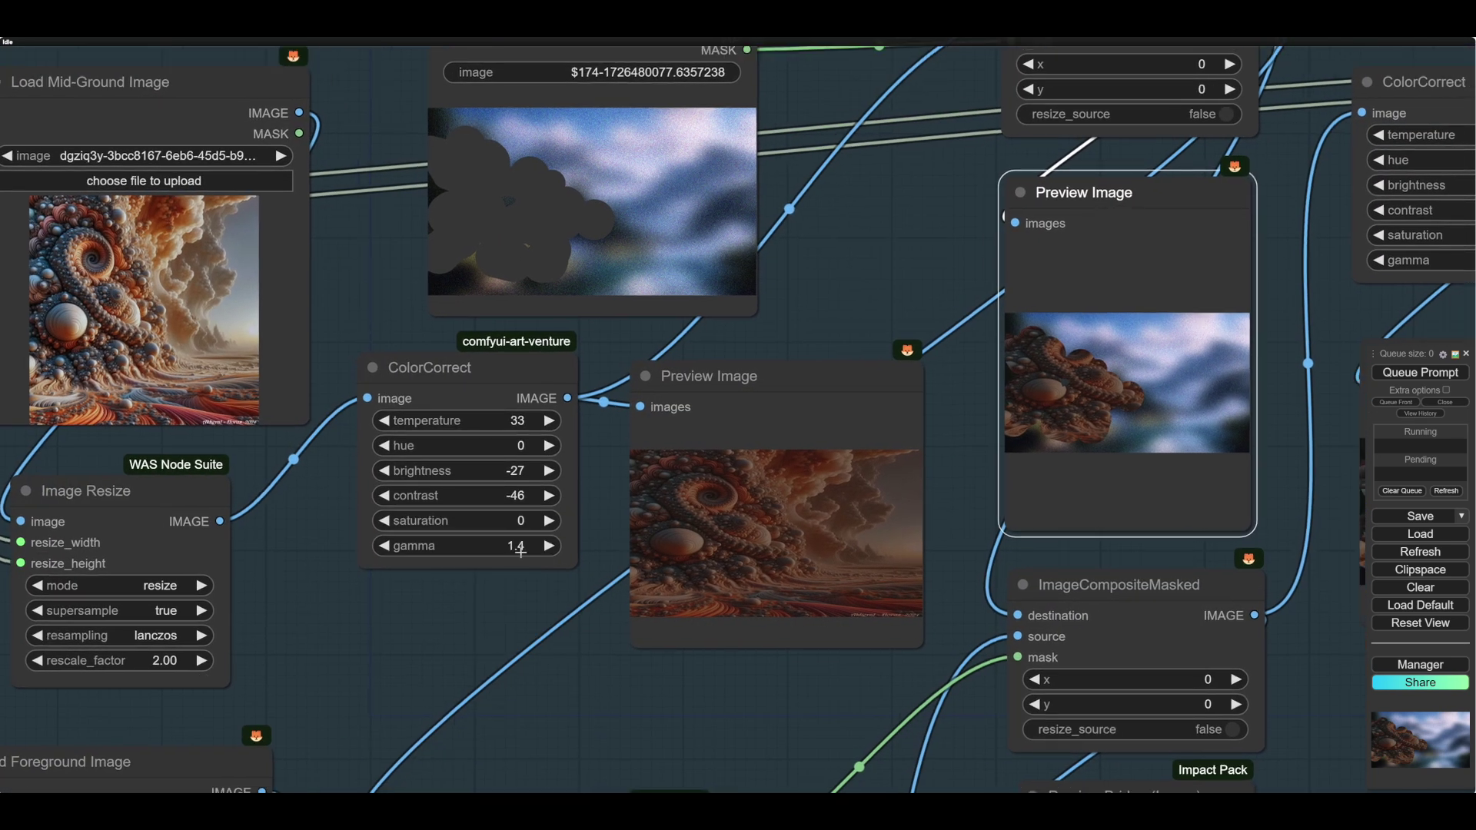
{"action": "left_click_drag", "start_coordinate": [521, 495], "coordinate": [554, 496]}
{"action": "left_click", "coordinate": [533, 470]}
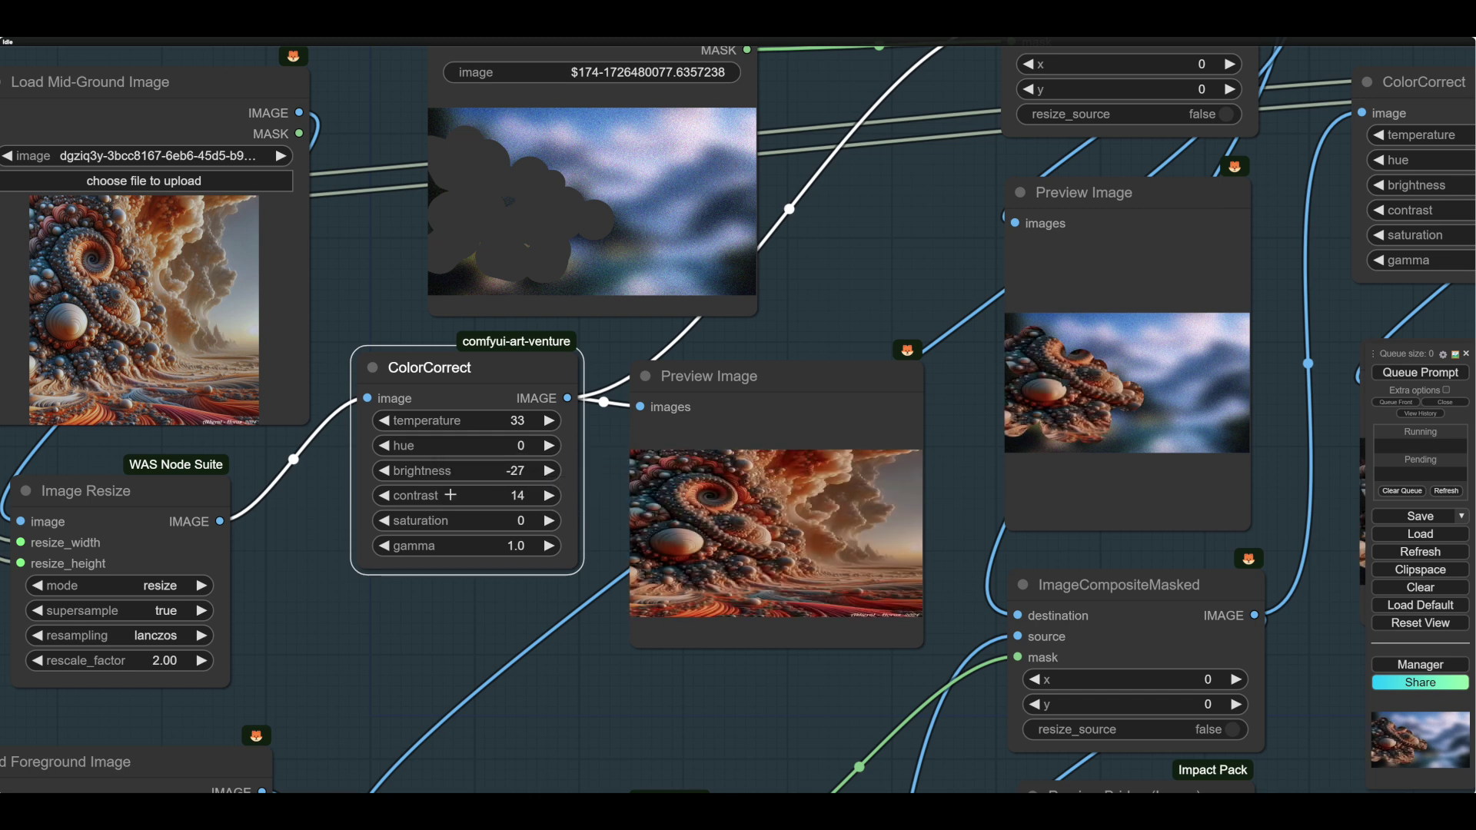
{"action": "left_click", "coordinate": [383, 470]}
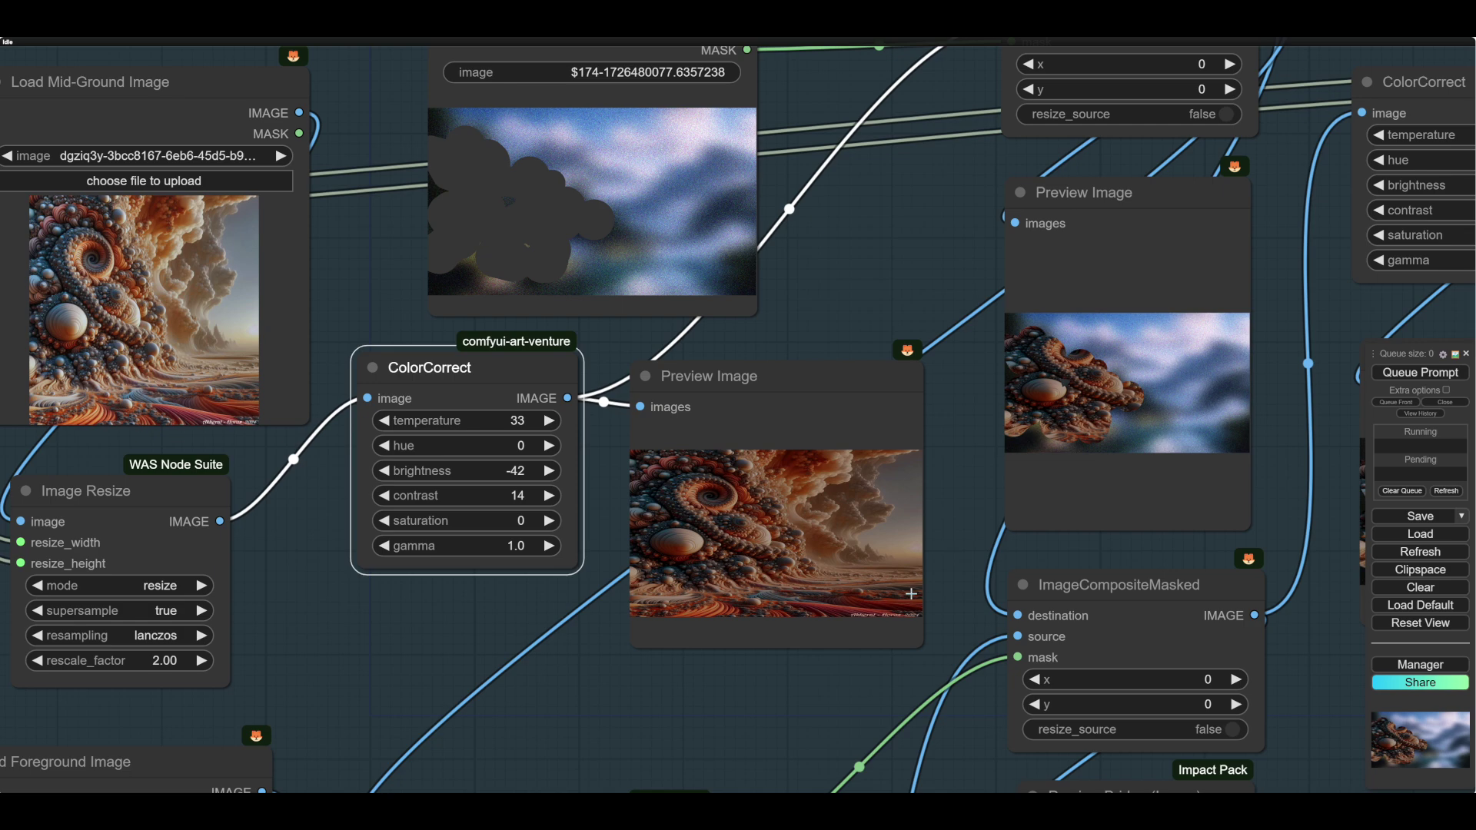
Mask the lower area and thin branching shapes at the right of the foreground Preview Bridge image, and save the mask to the node.
{"action": "left_click_drag", "start_coordinate": [694, 679], "coordinate": [764, 458]}
{"action": "left_click_drag", "start_coordinate": [860, 692], "coordinate": [943, 432]}
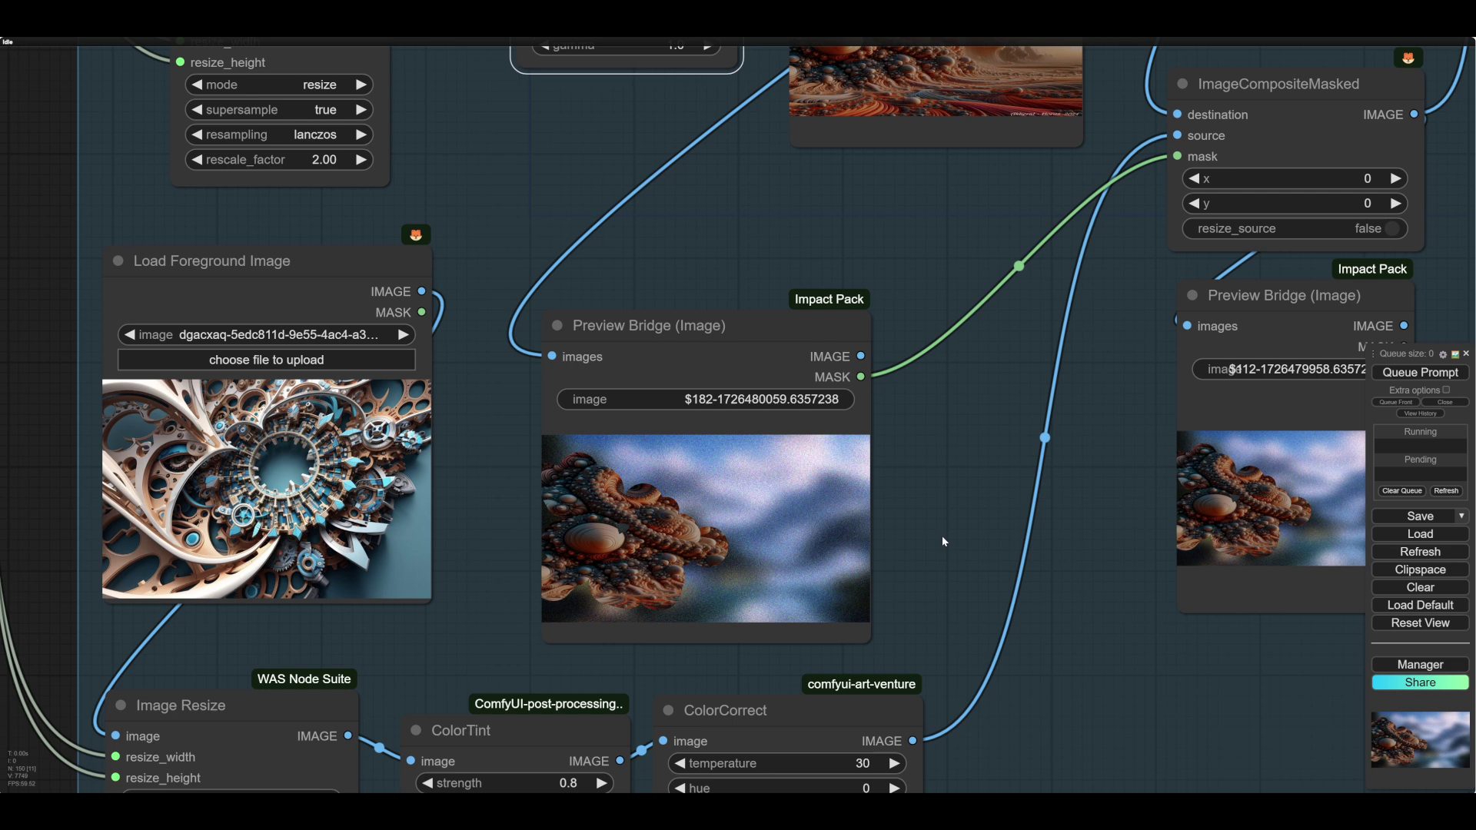
{"action": "left_click_drag", "start_coordinate": [942, 536], "coordinate": [974, 427]}
{"action": "right_click", "coordinate": [661, 381]}
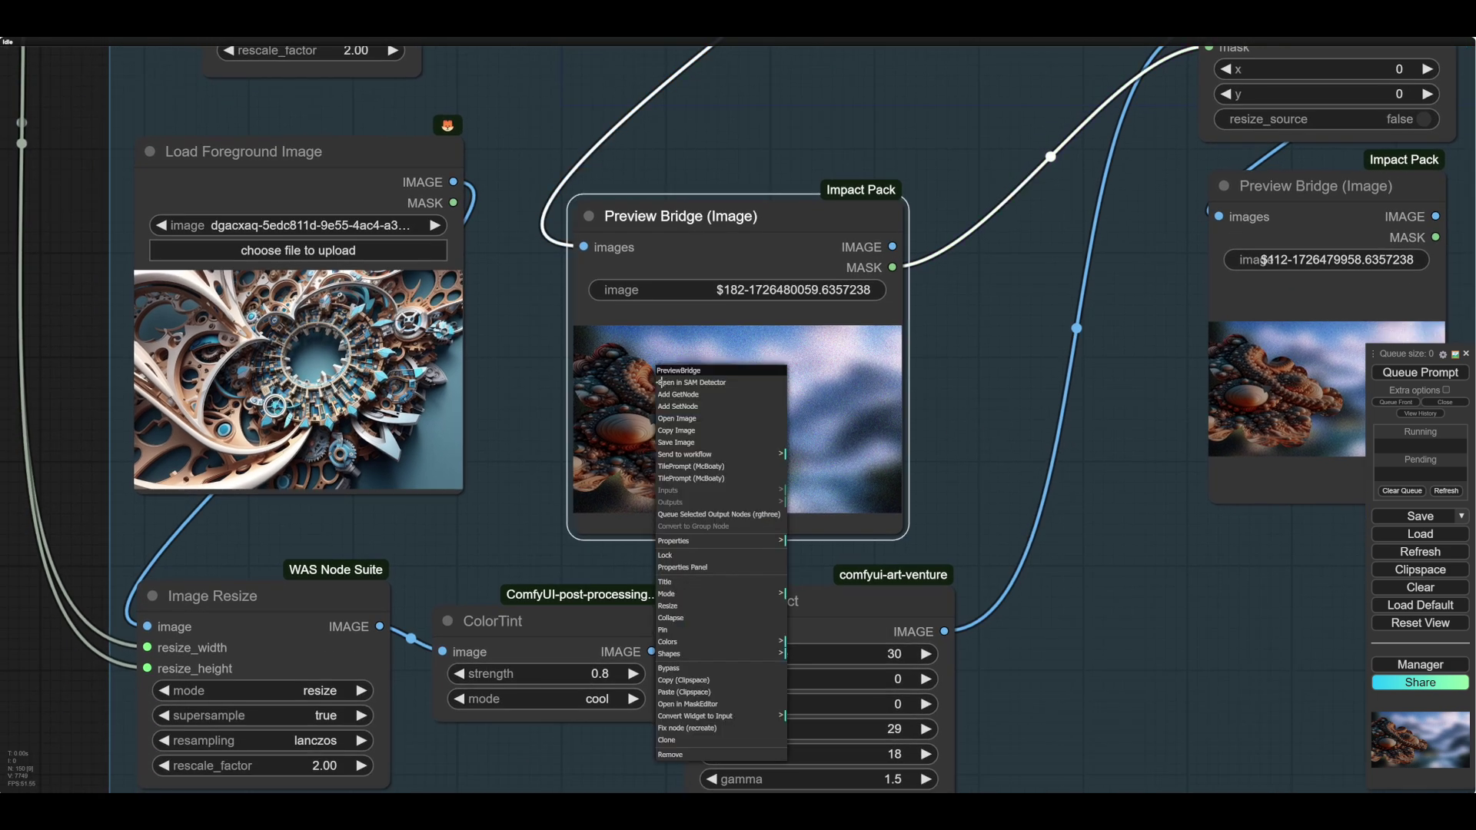
{"action": "left_click", "coordinate": [703, 708]}
{"action": "mouse_move", "coordinate": [723, 538]}
{"action": "left_mouse_down"}
{"action": "mouse_move", "coordinate": [363, 496]}
{"action": "mouse_move", "coordinate": [841, 543]}
{"action": "mouse_move", "coordinate": [934, 495]}
{"action": "mouse_move", "coordinate": [764, 586]}
{"action": "mouse_move", "coordinate": [400, 607]}
{"action": "left_mouse_up"}
{"action": "scroll", "coordinate": [910, 560], "scroll_direction": "down", "scroll_amount": 10}
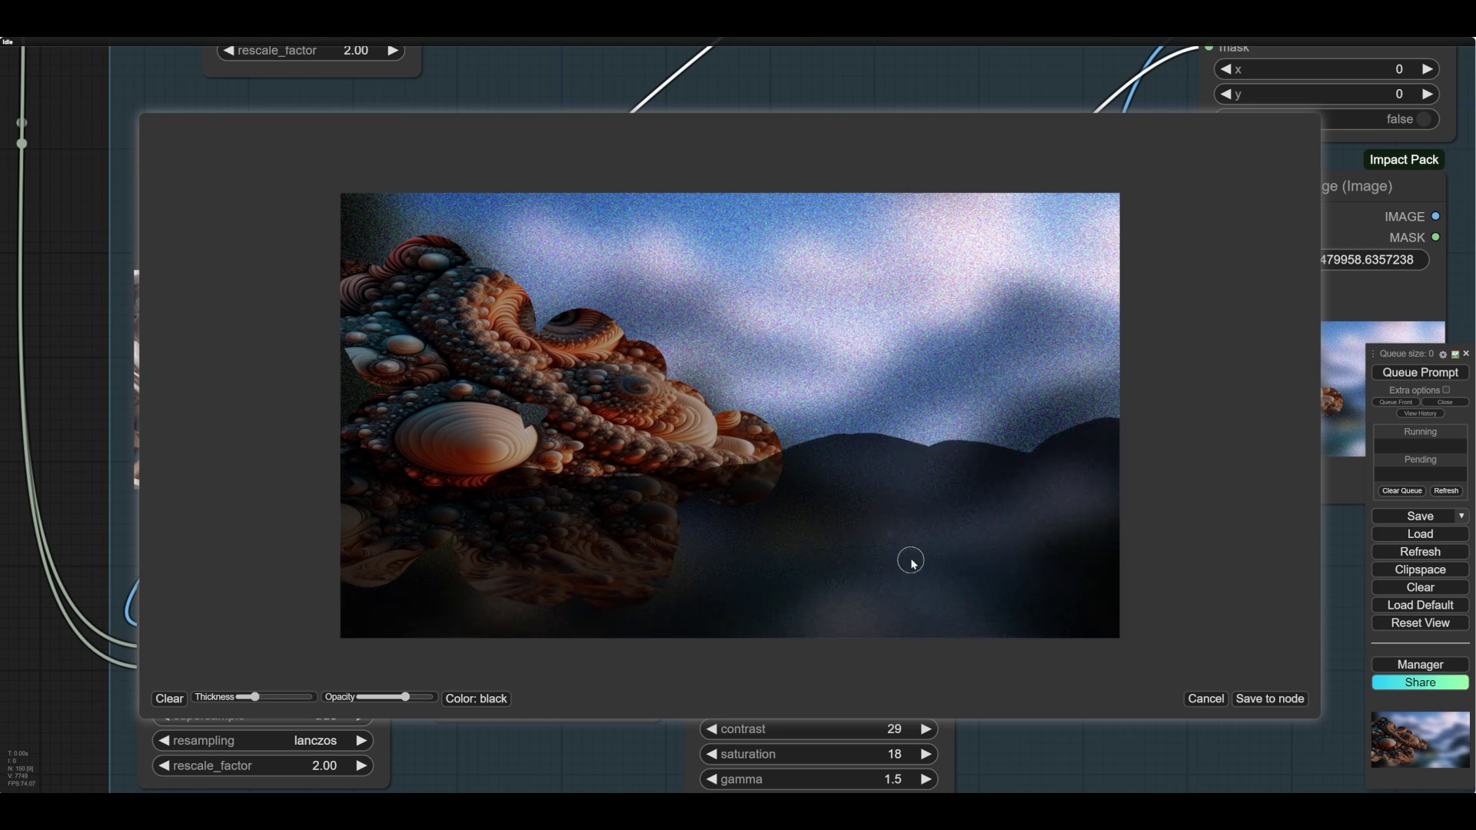
{"action": "left_click_drag", "start_coordinate": [972, 231], "coordinate": [930, 530]}
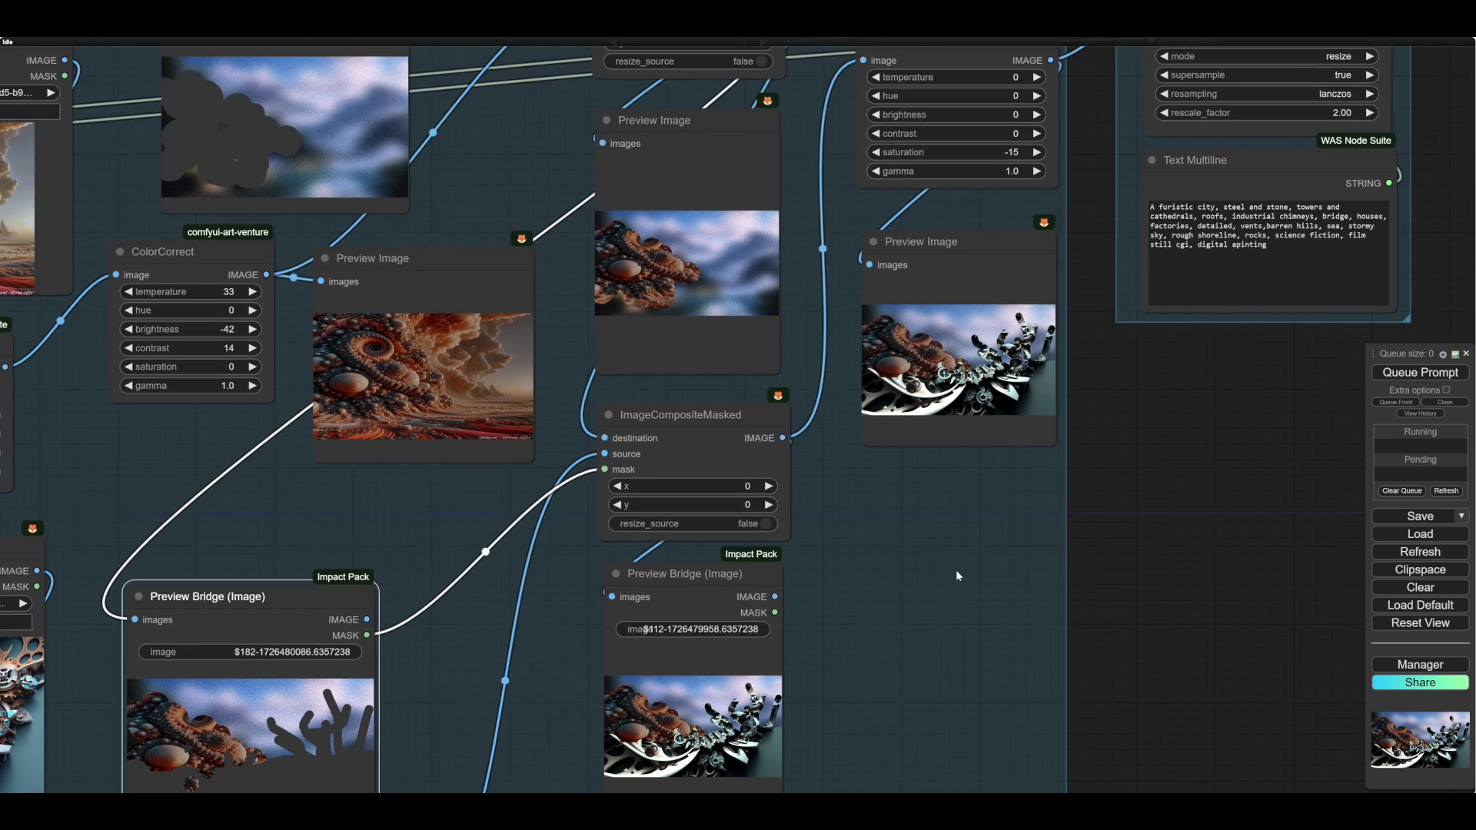
Set the foreground ColorCorrect node's contrast to 4 and gamma to 1.3.
{"action": "left_click_drag", "start_coordinate": [956, 551], "coordinate": [1091, 346]}
{"action": "scroll", "coordinate": [947, 584], "scroll_direction": "up", "scroll_amount": 1}
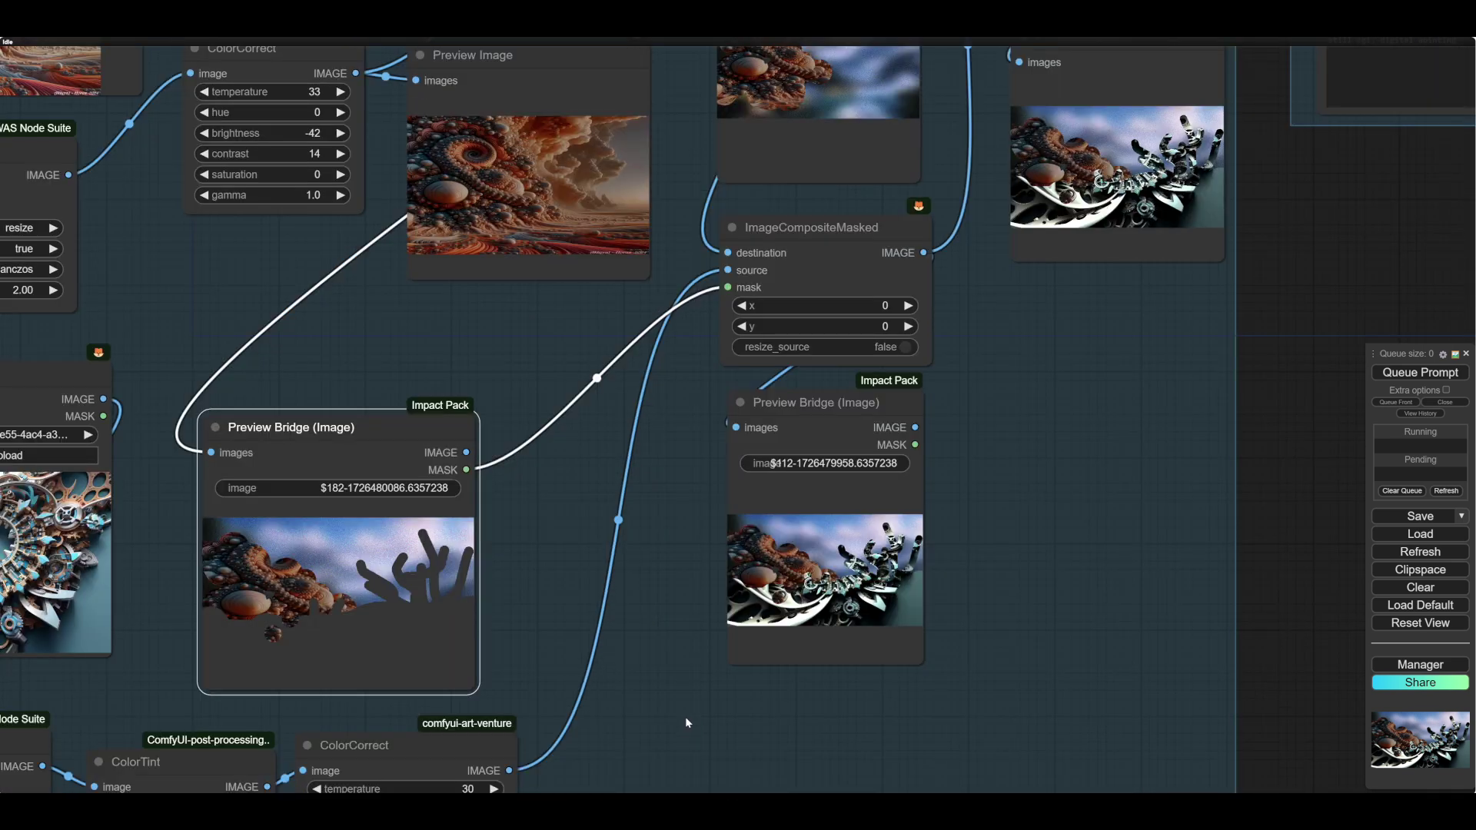
{"action": "left_click_drag", "start_coordinate": [685, 717], "coordinate": [922, 517]}
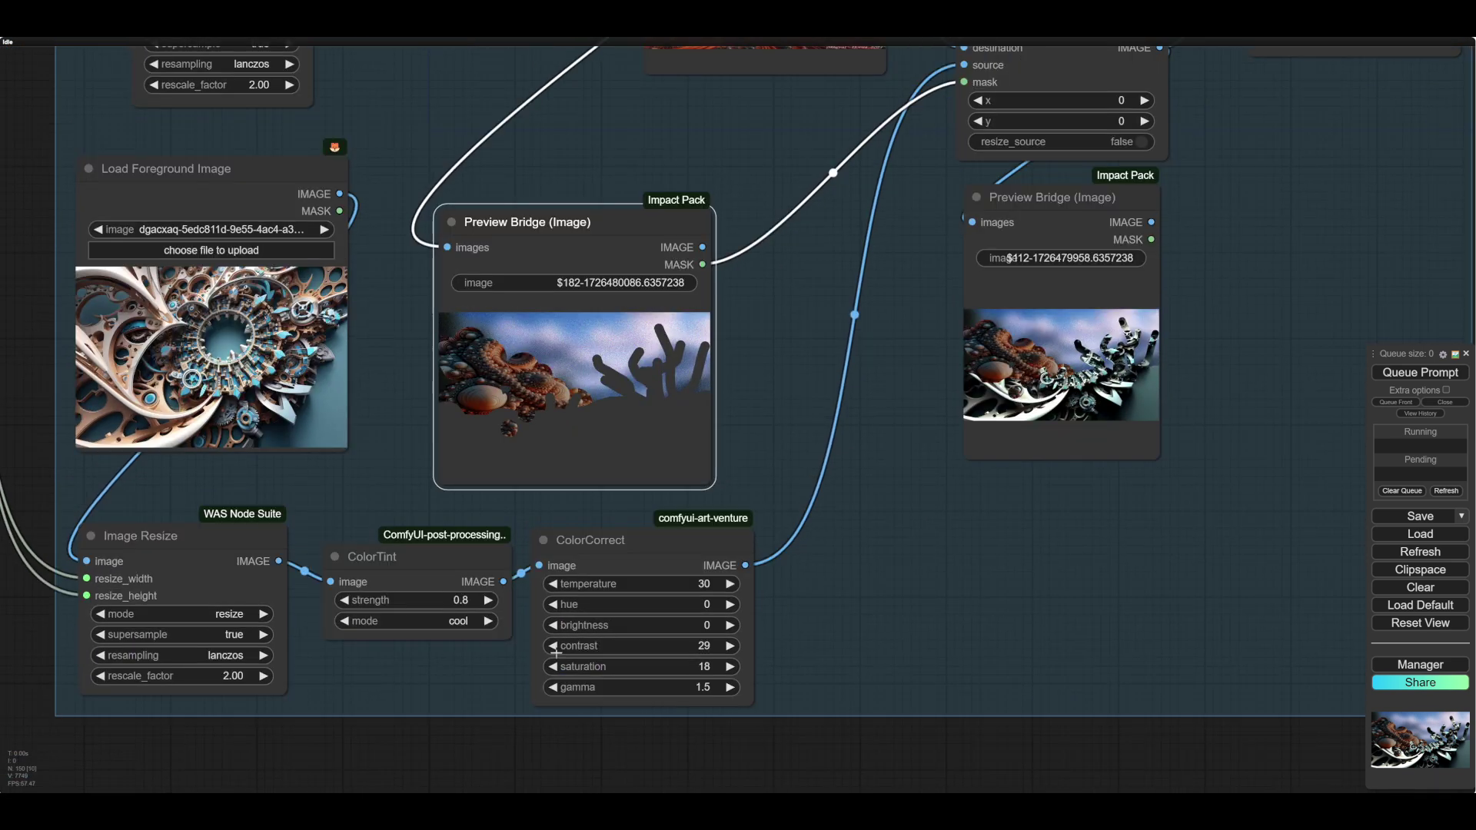
{"action": "left_click", "coordinate": [554, 646]}
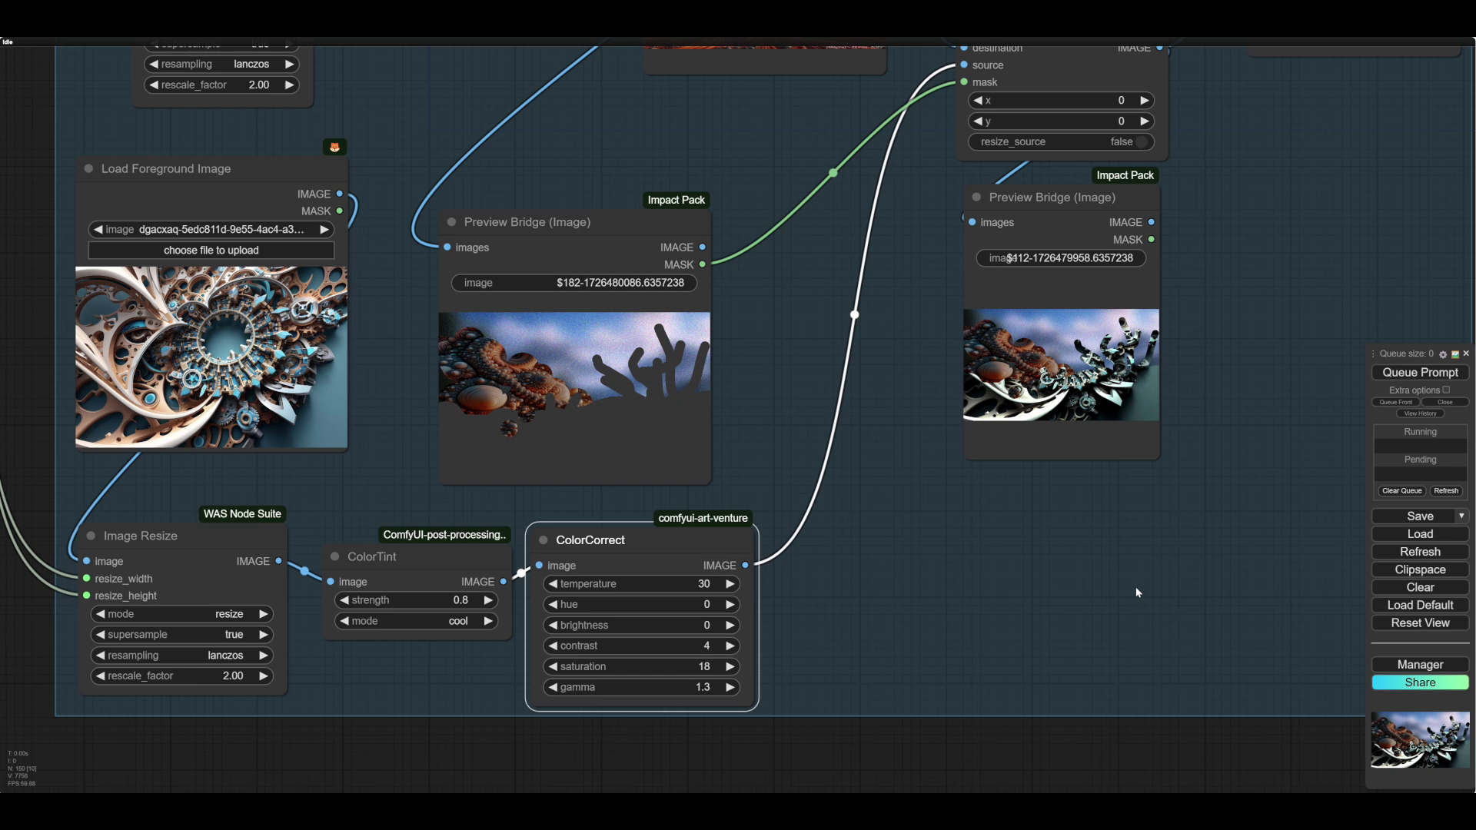
Examine the combined composite preview, the Text Multiline prompt and the Fast Groups Muter toggles.
{"action": "left_click_drag", "start_coordinate": [1136, 588], "coordinate": [703, 776]}
{"action": "left_click_drag", "start_coordinate": [898, 408], "coordinate": [824, 523]}
{"action": "left_click_drag", "start_coordinate": [850, 467], "coordinate": [762, 563]}
{"action": "scroll", "coordinate": [963, 587], "scroll_direction": "down", "scroll_amount": 1}
{"action": "scroll", "coordinate": [964, 588], "scroll_direction": "up", "scroll_amount": 1}
{"action": "left_click_drag", "start_coordinate": [964, 587], "coordinate": [723, 718]}
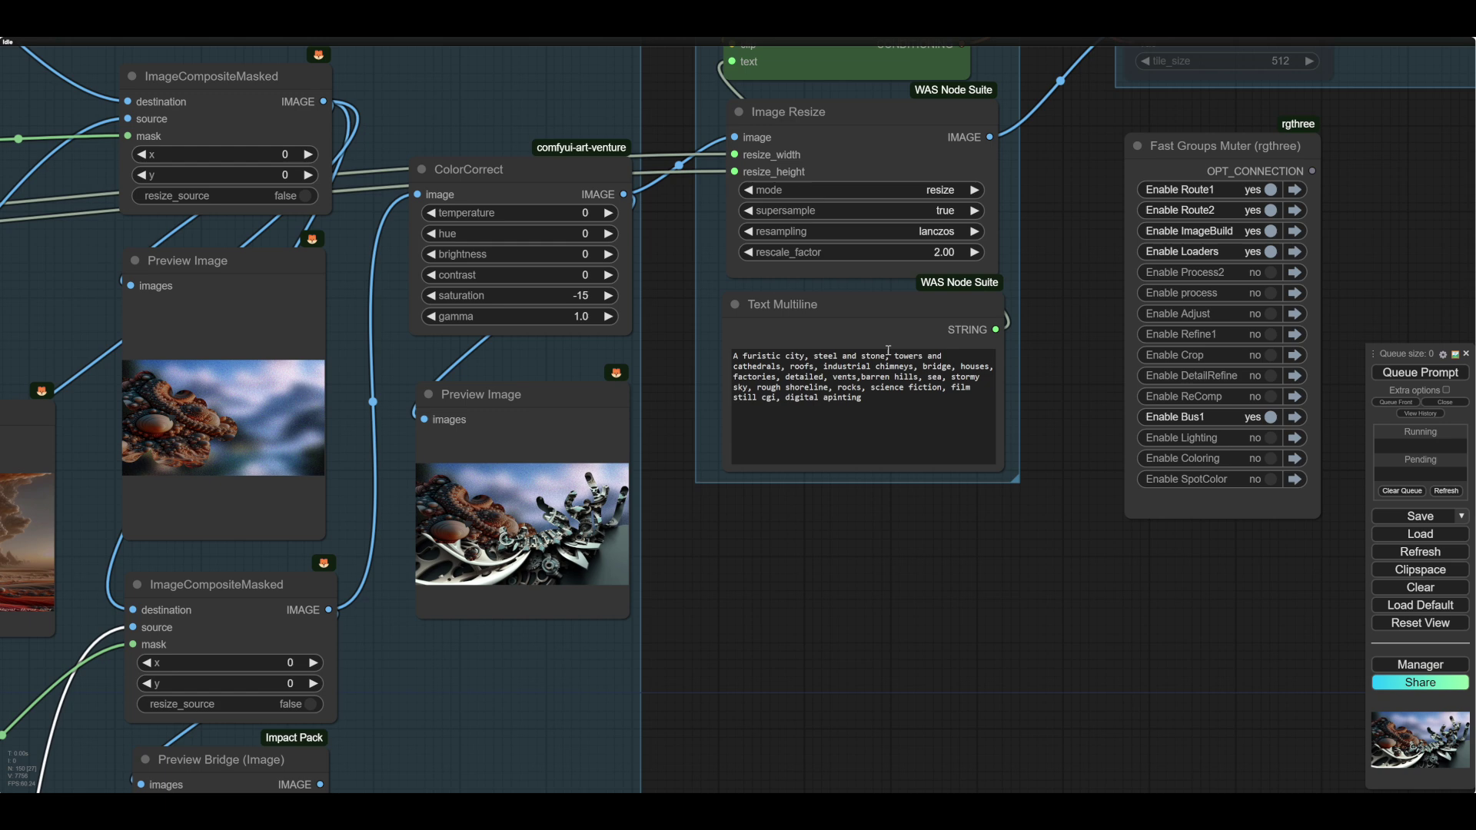
{"action": "left_click_drag", "start_coordinate": [884, 591], "coordinate": [766, 671]}
{"action": "scroll", "coordinate": [757, 584], "scroll_direction": "down", "scroll_amount": 3}
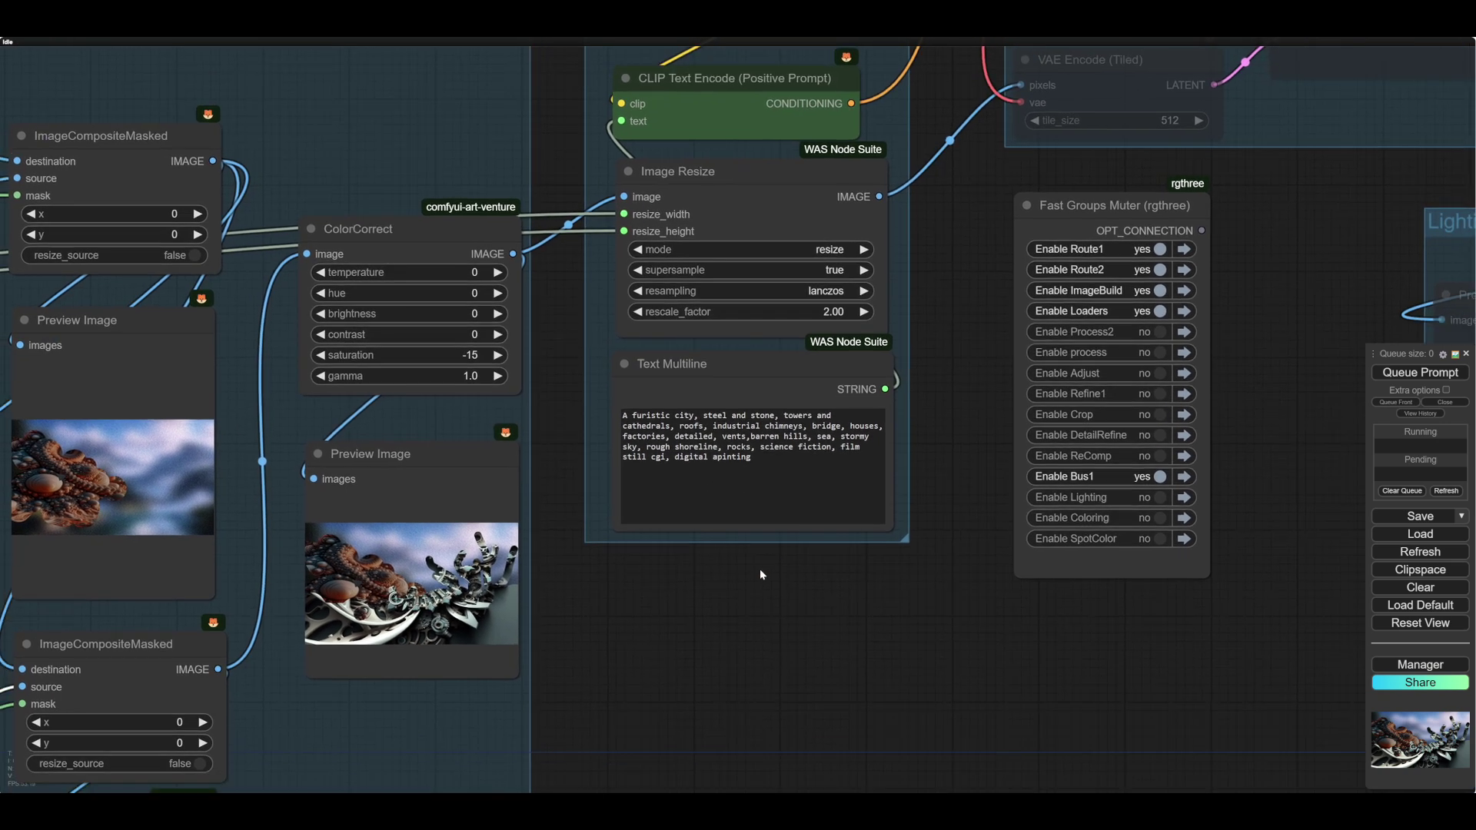
{"action": "left_click_drag", "start_coordinate": [762, 635], "coordinate": [713, 646]}
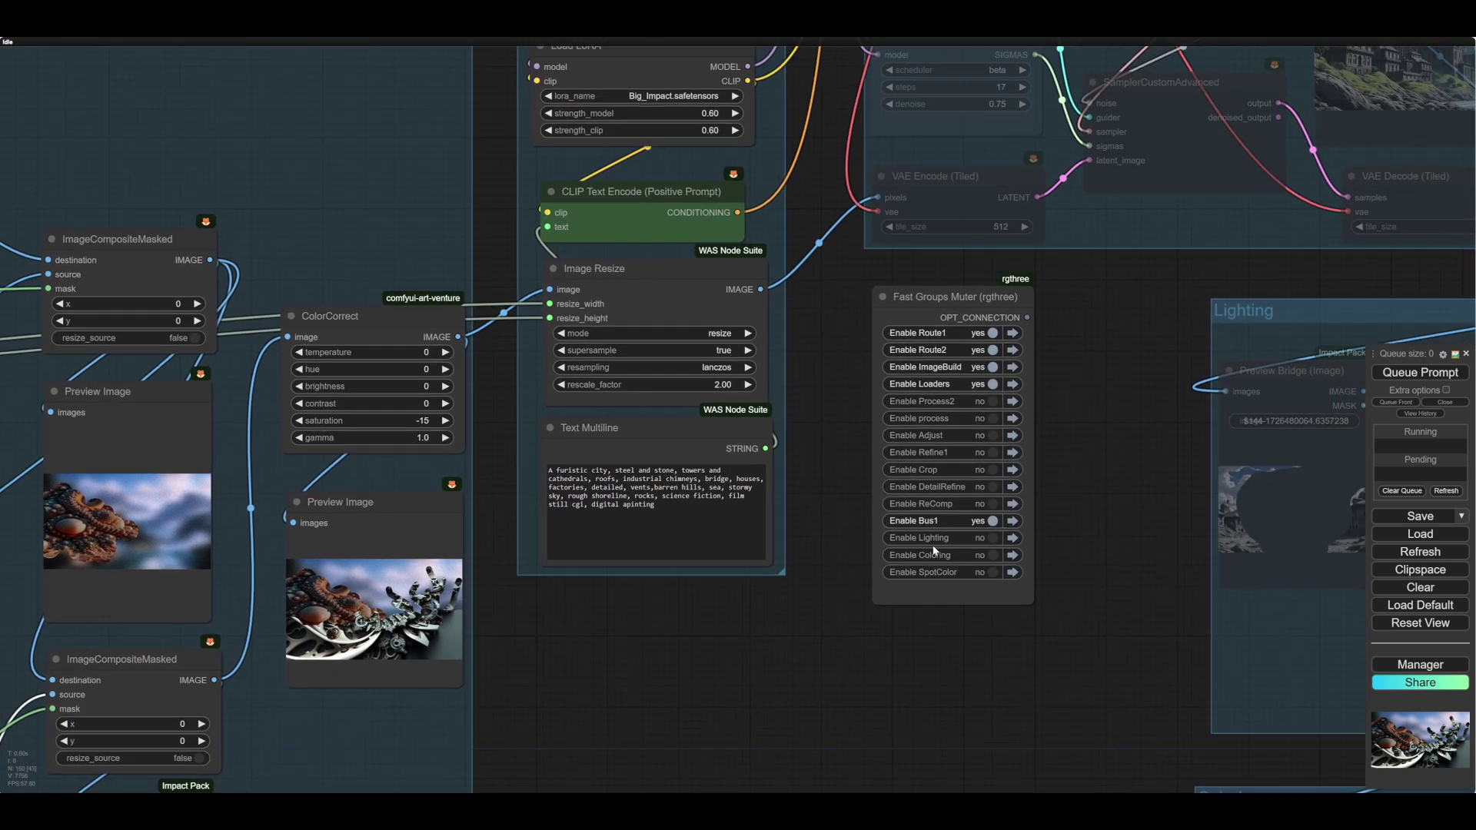
Set the process group's nodes to Always, run the workflow and inspect the generated image in its Preview Image node.
{"action": "left_click_drag", "start_coordinate": [1079, 417], "coordinate": [981, 536]}
{"action": "right_click", "coordinate": [1026, 336]}
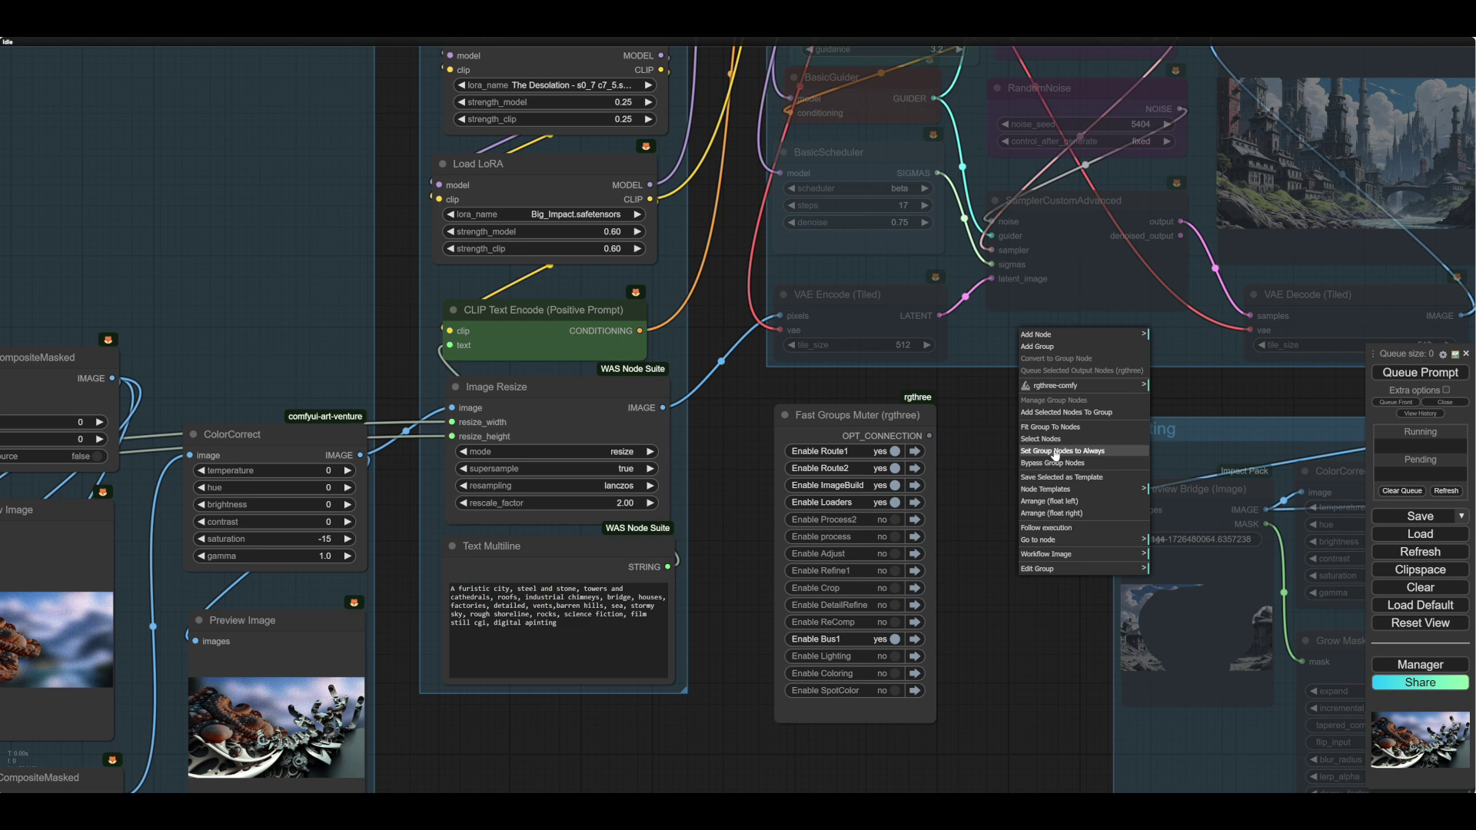
{"action": "left_click", "coordinate": [1055, 453]}
{"action": "left_click_drag", "start_coordinate": [1030, 461], "coordinate": [872, 578]}
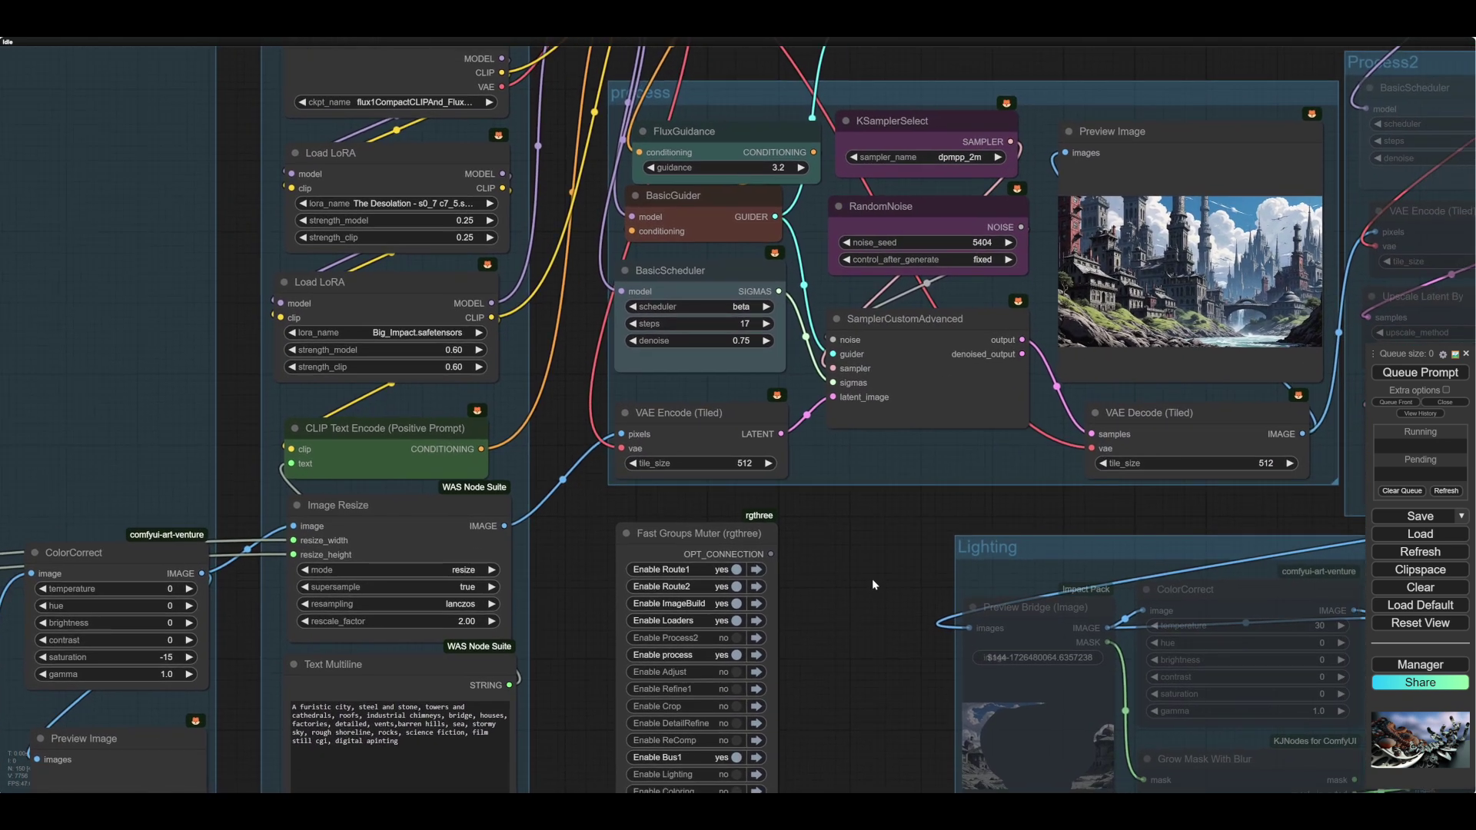
{"action": "left_click", "coordinate": [1413, 374]}
{"action": "left_click_drag", "start_coordinate": [892, 527], "coordinate": [880, 519]}
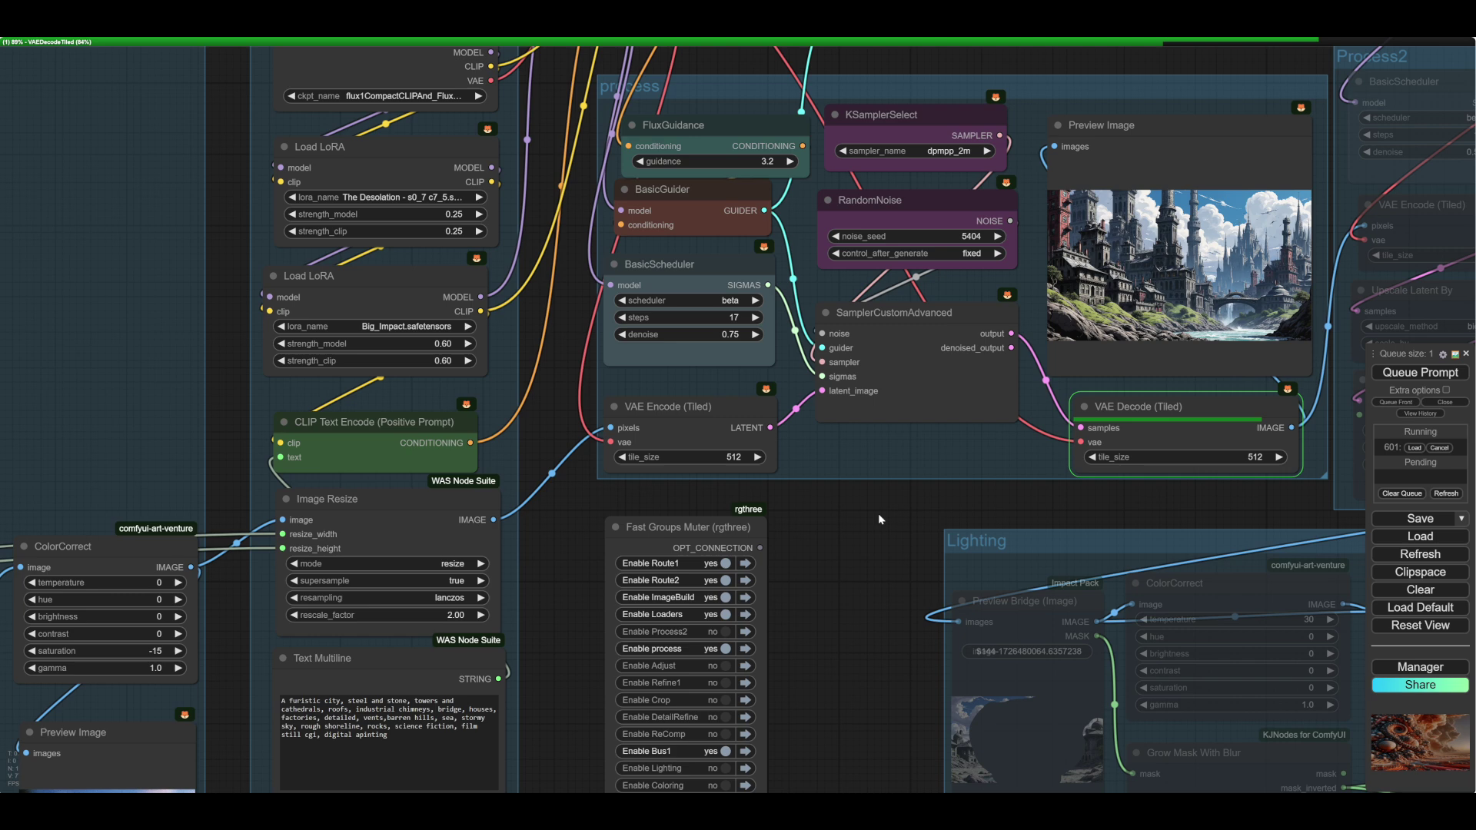
{"action": "left_click_drag", "start_coordinate": [1125, 507], "coordinate": [901, 668]}
{"action": "scroll", "coordinate": [911, 538], "scroll_direction": "up", "scroll_amount": 4}
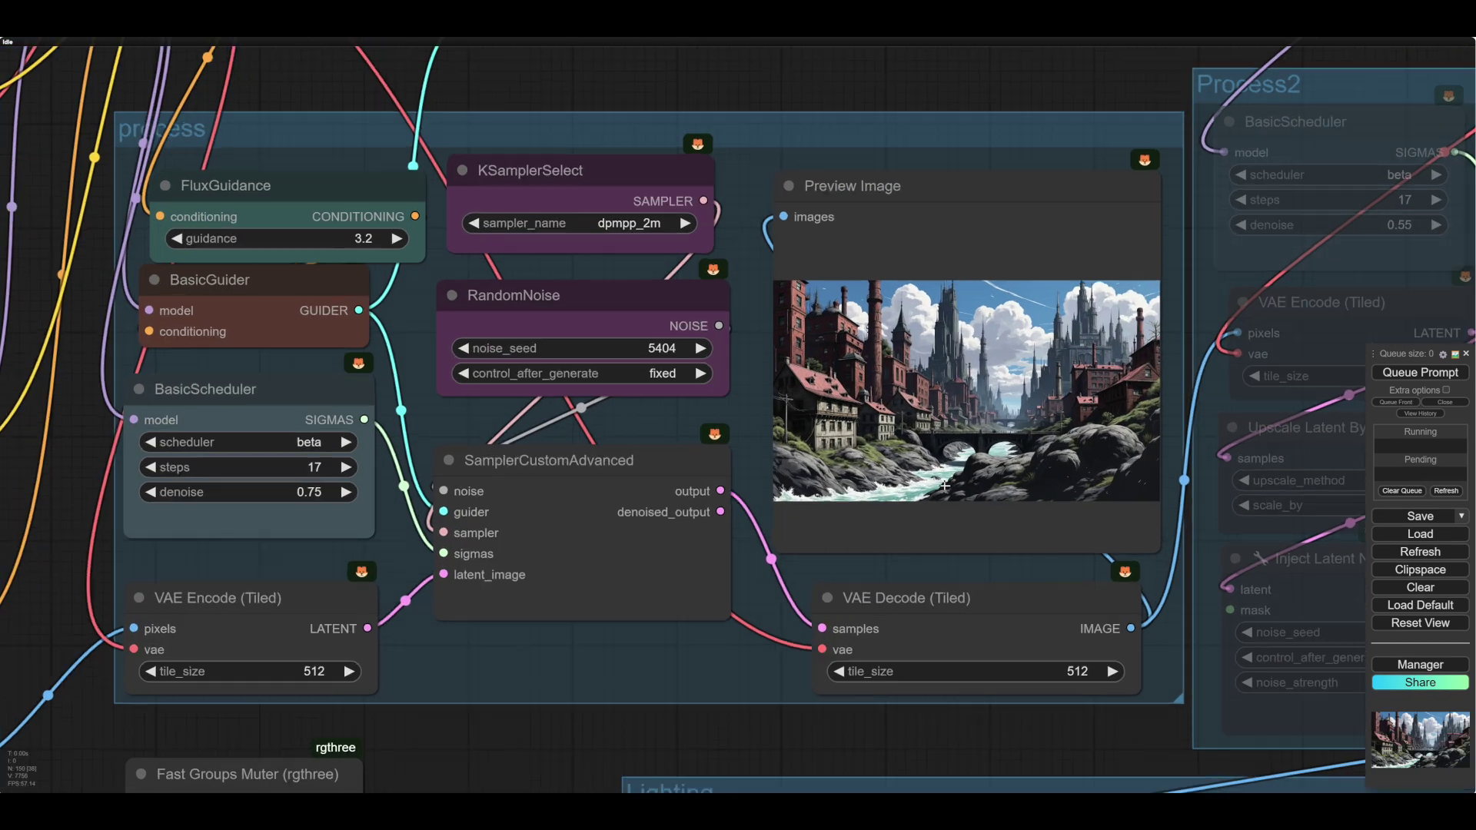
{"action": "scroll", "coordinate": [954, 472], "scroll_direction": "up", "scroll_amount": 5}
Correct the Text Multiline prompt's ending to "digital painting" and append "fractal".
{"action": "scroll", "coordinate": [998, 409], "scroll_direction": "down", "scroll_amount": 6}
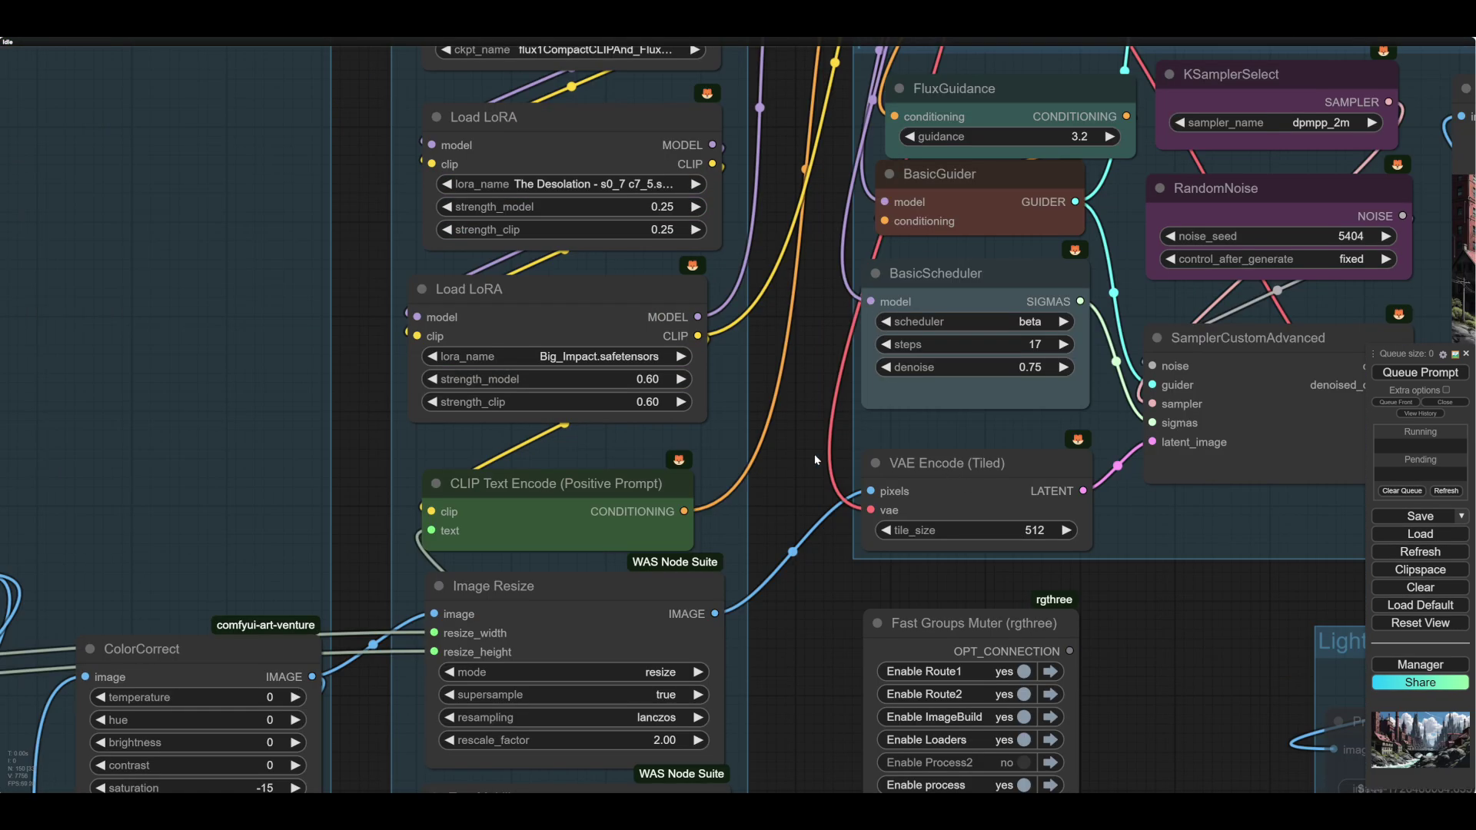
{"action": "left_click_drag", "start_coordinate": [782, 451], "coordinate": [909, 550]}
{"action": "left_click", "coordinate": [757, 288]}
{"action": "scroll", "coordinate": [742, 354], "scroll_direction": "up", "scroll_amount": 10}
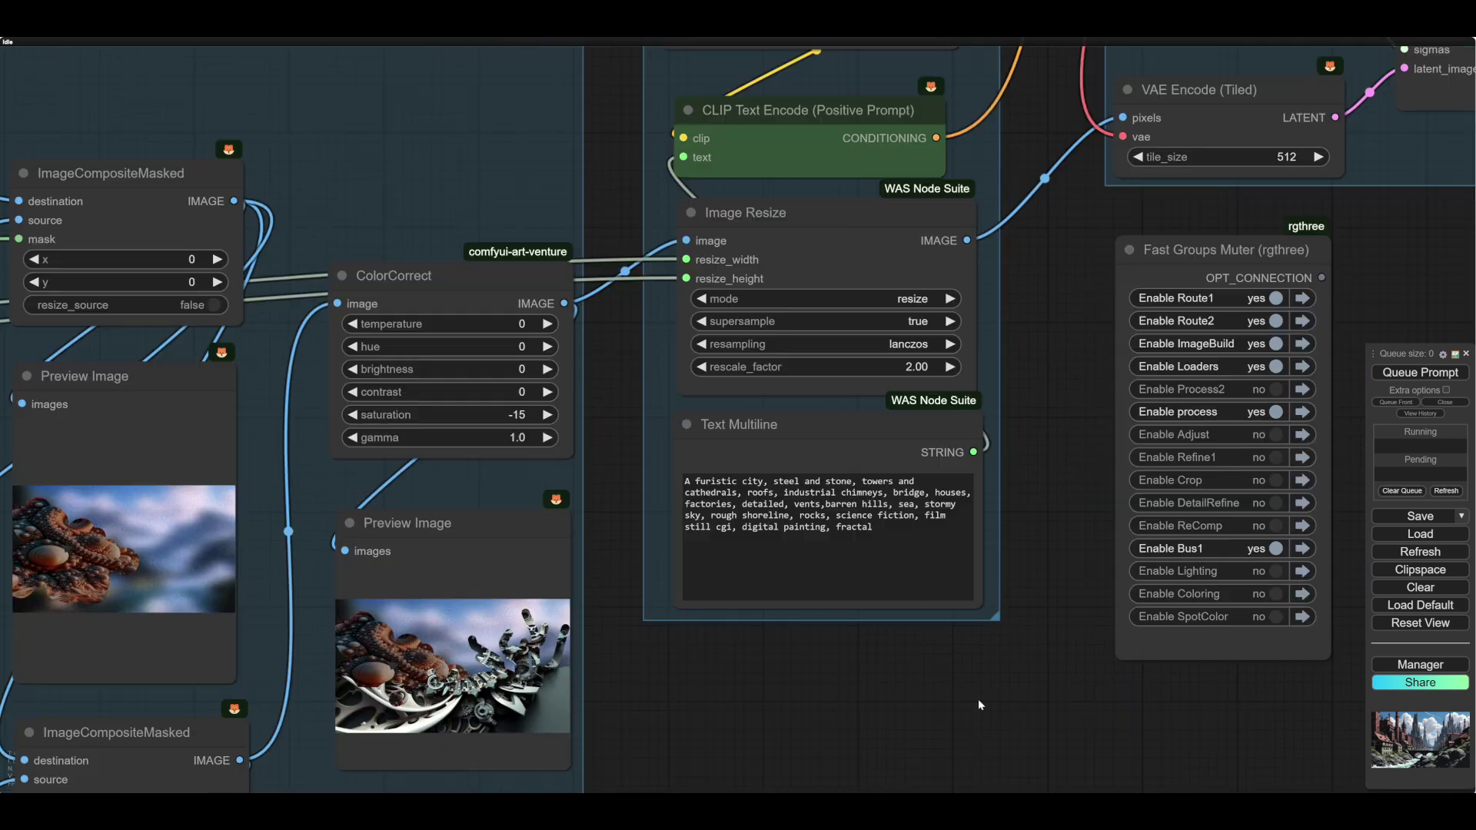
Run the workflow with the revised prompt and watch the process group's sampler.
{"action": "left_click_drag", "start_coordinate": [979, 700], "coordinate": [584, 733]}
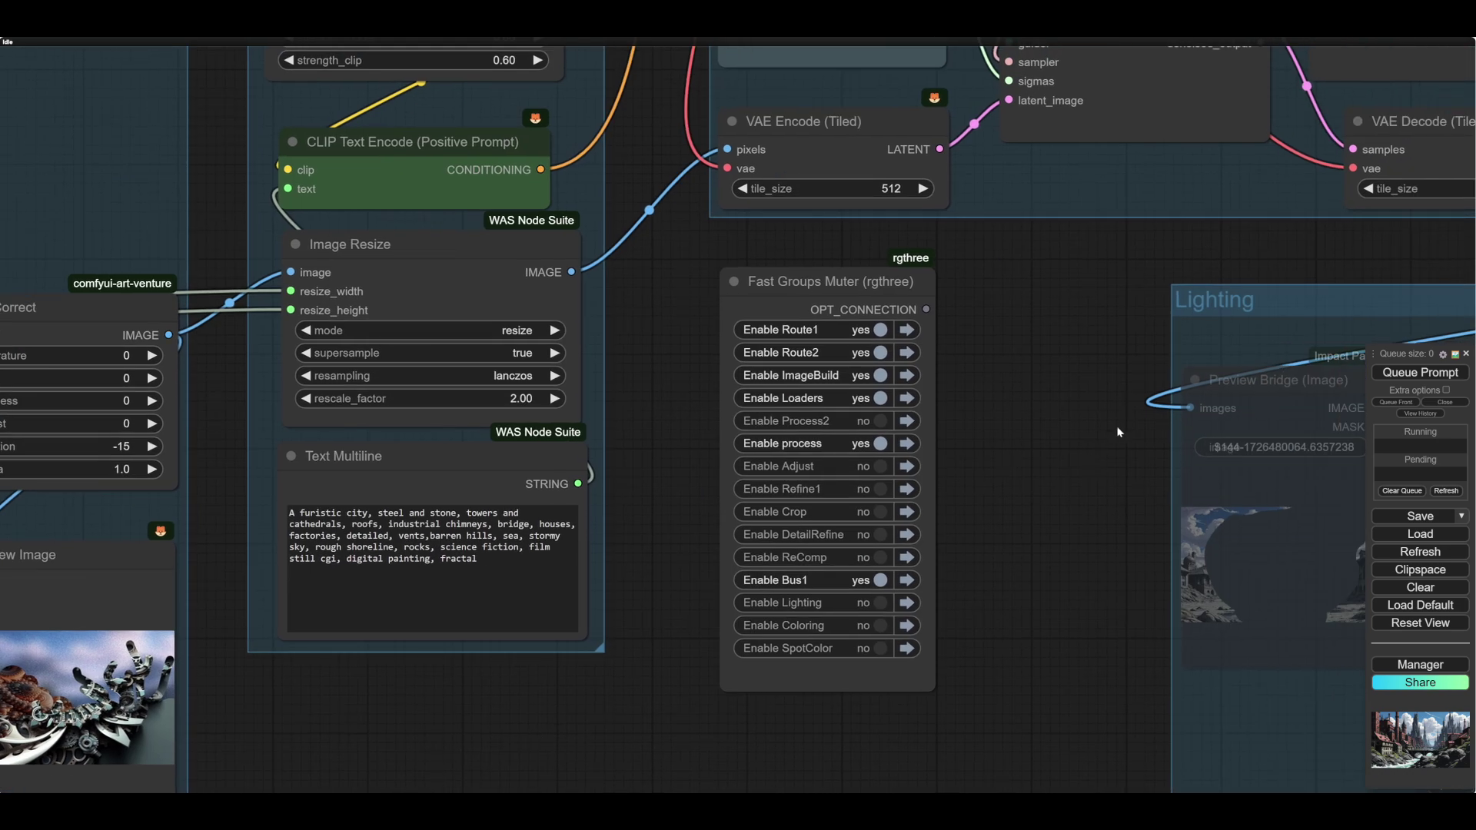
{"action": "left_click_drag", "start_coordinate": [1118, 427], "coordinate": [936, 746]}
{"action": "left_click_drag", "start_coordinate": [1184, 580], "coordinate": [694, 641]}
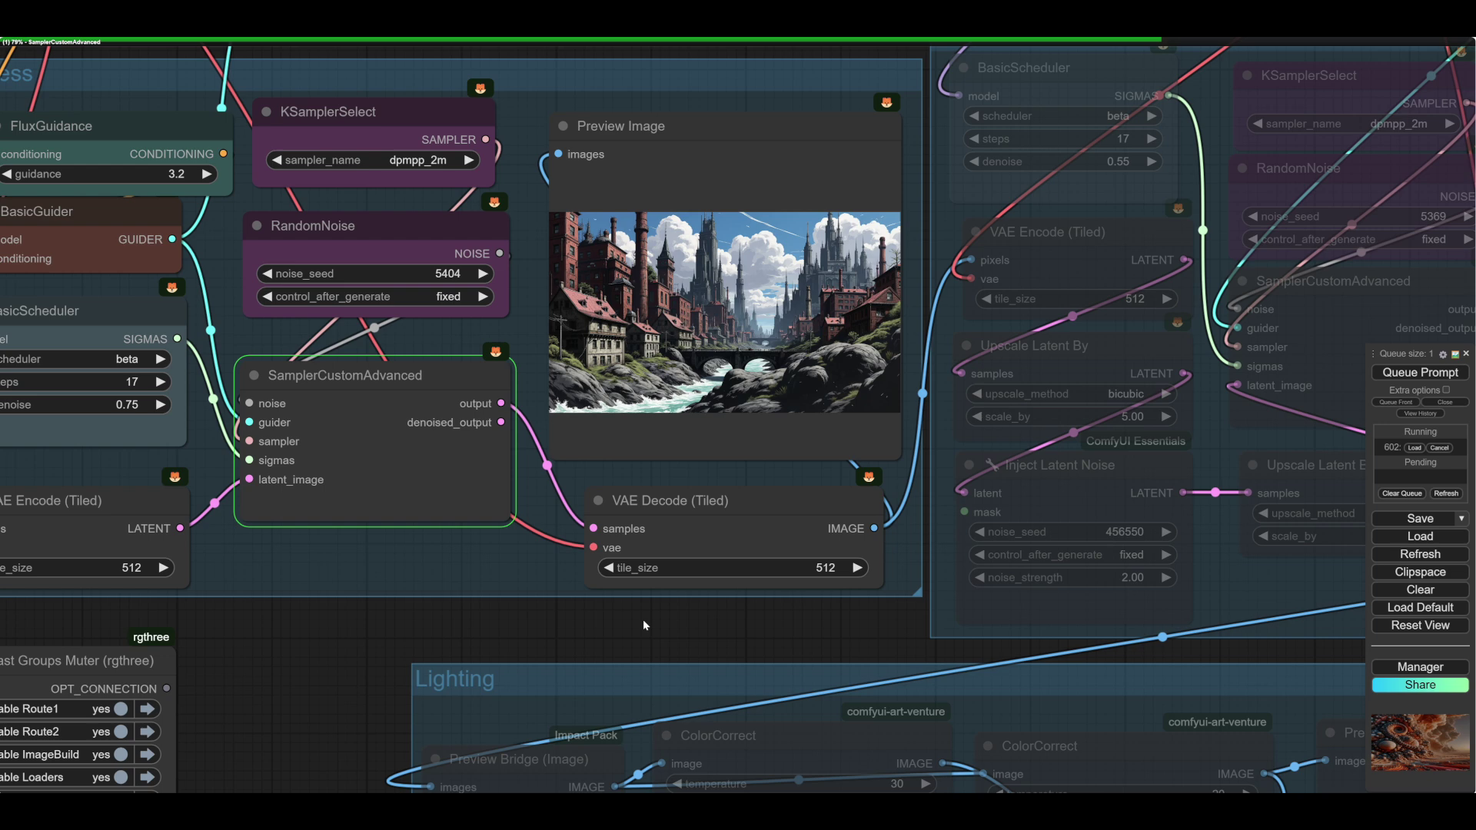
{"action": "left_click_drag", "start_coordinate": [332, 643], "coordinate": [540, 608]}
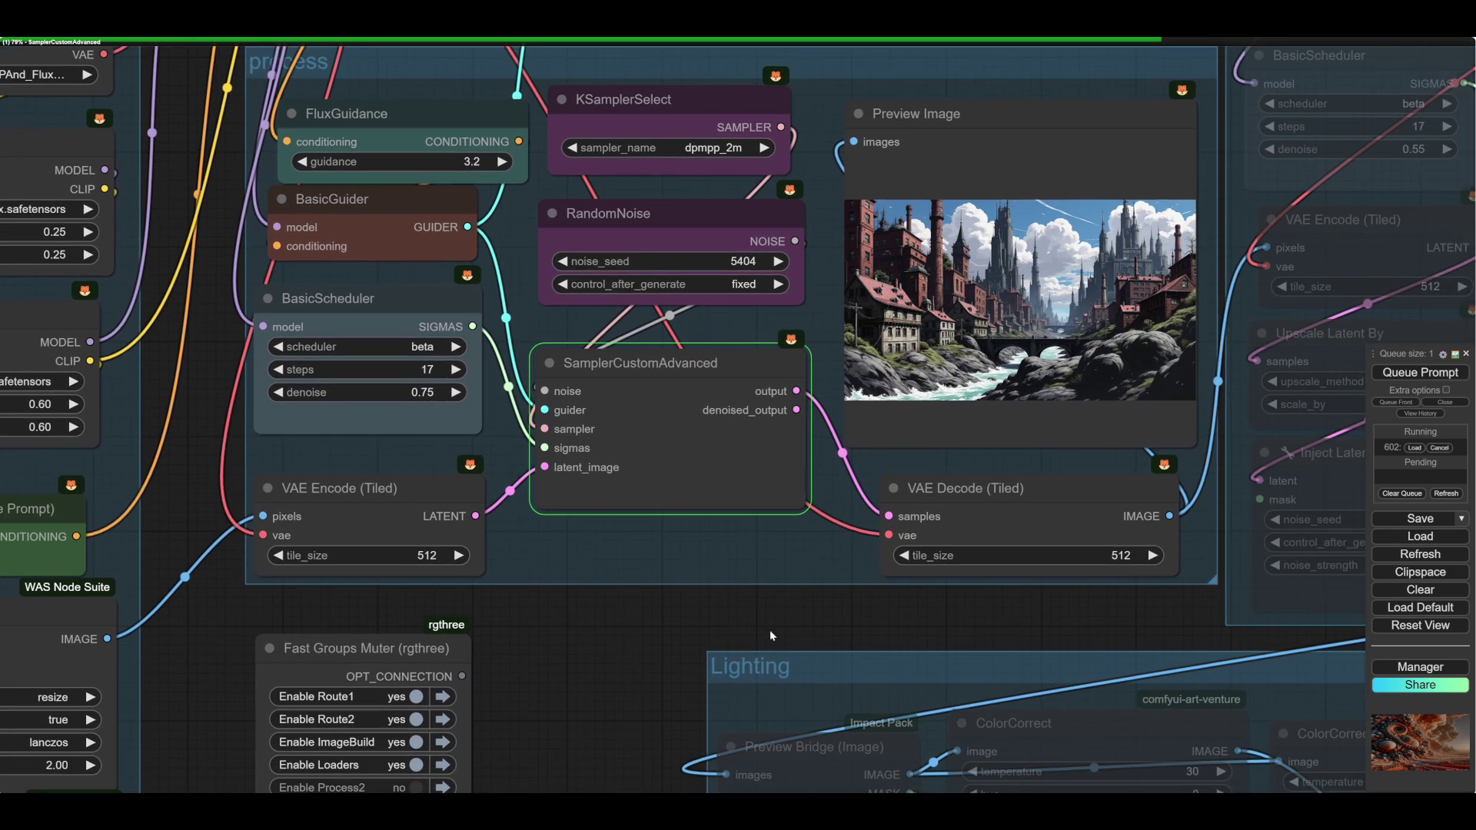
Inspect the newly generated city image in the process group's Preview Image node.
{"action": "left_click_drag", "start_coordinate": [768, 629], "coordinate": [751, 647]}
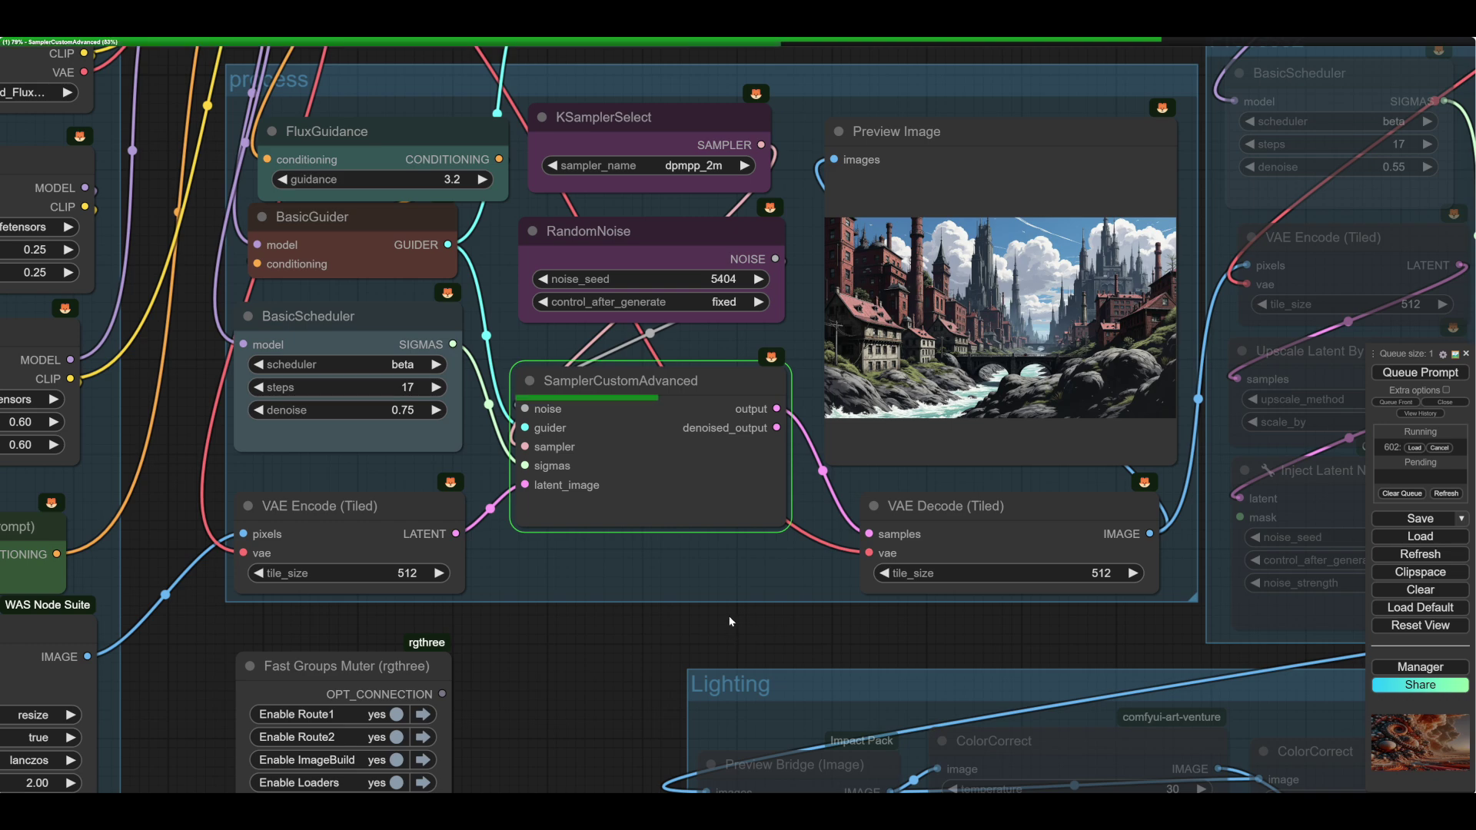
{"action": "scroll", "coordinate": [730, 621], "scroll_direction": "down", "scroll_amount": 3}
{"action": "left_click_drag", "start_coordinate": [517, 655], "coordinate": [888, 602]}
{"action": "left_click_drag", "start_coordinate": [693, 488], "coordinate": [551, 507]}
{"action": "left_click_drag", "start_coordinate": [841, 594], "coordinate": [542, 613]}
{"action": "scroll", "coordinate": [983, 438], "scroll_direction": "up", "scroll_amount": 8}
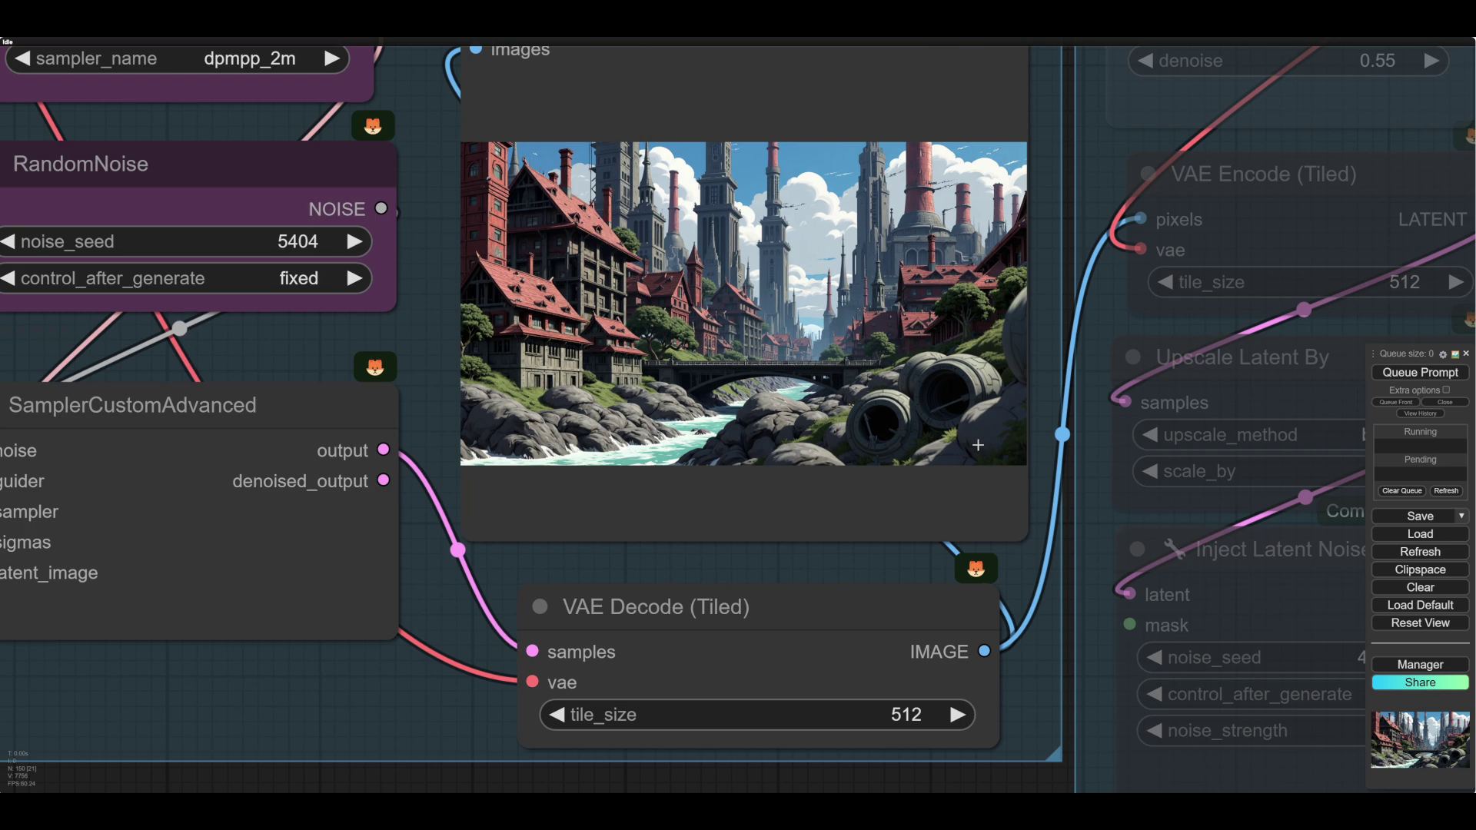
Load FRococoSteamPunkFlux.safetensors in the second Load LoRA node and append "steampunk rococo" to the Text Multiline prompt.
{"action": "scroll", "coordinate": [961, 461], "scroll_direction": "down", "scroll_amount": 6}
{"action": "left_click", "coordinate": [557, 375]}
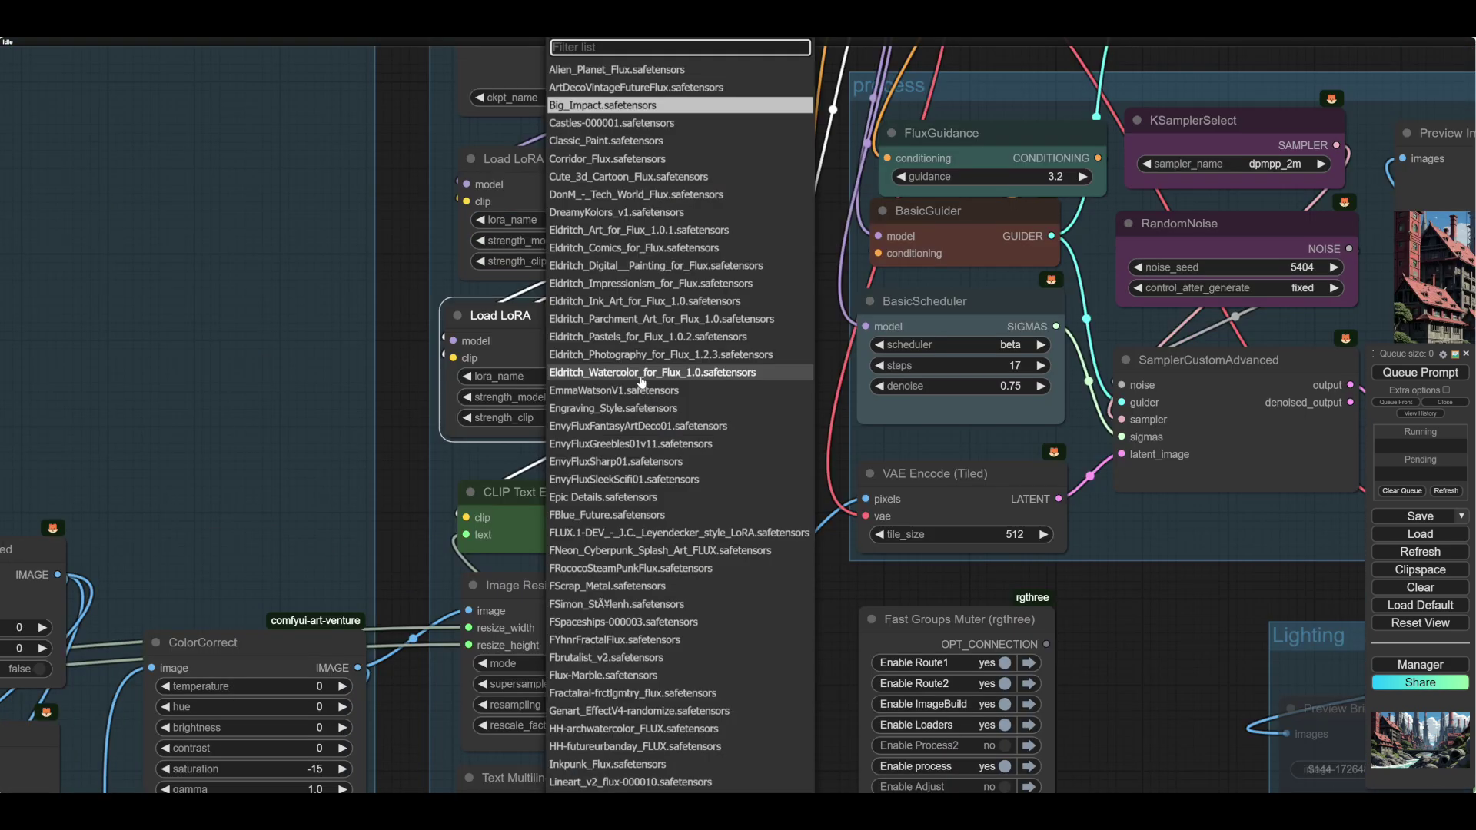
{"action": "left_click", "coordinate": [631, 568]}
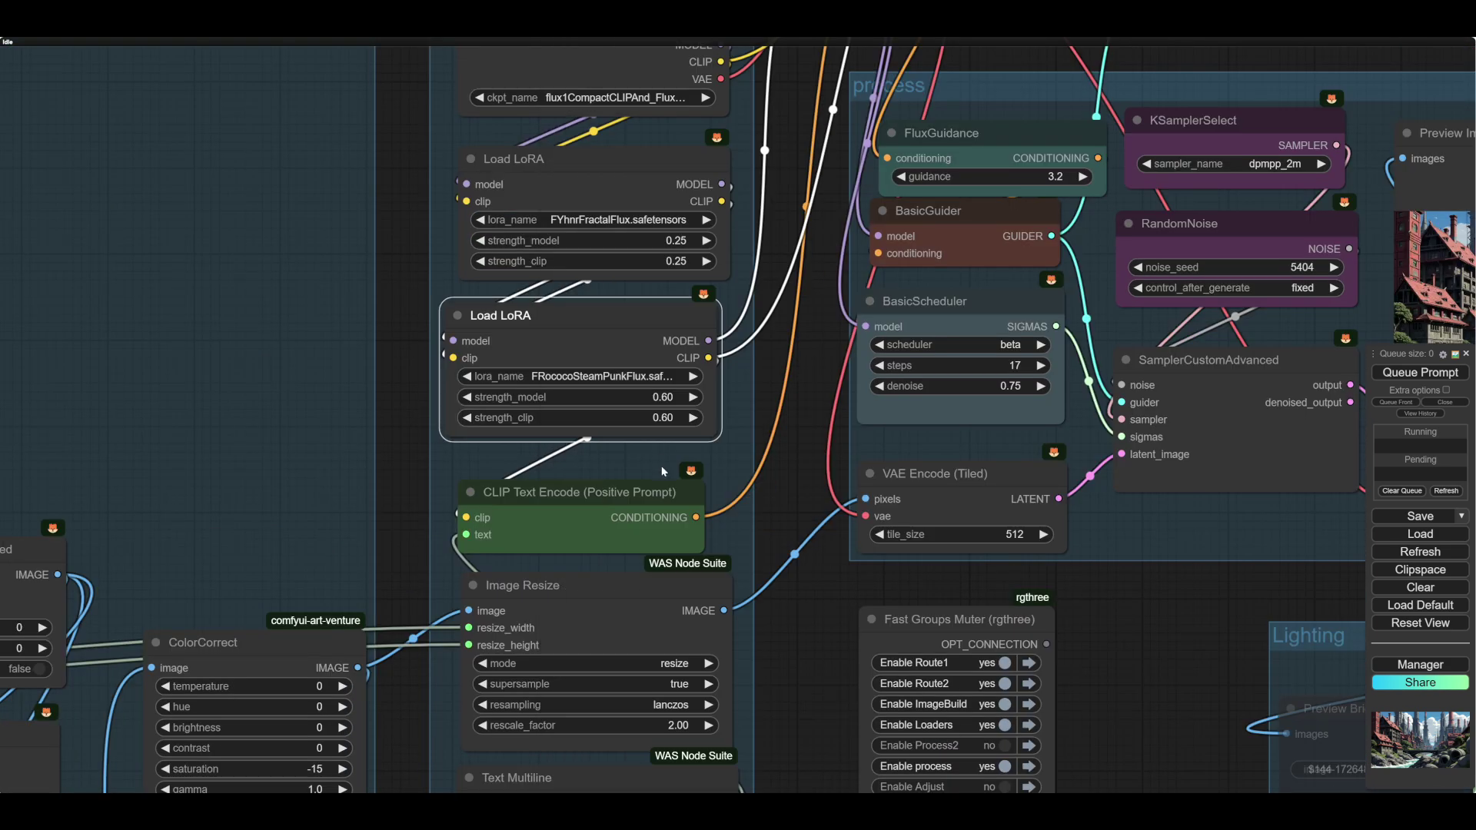
{"action": "left_click_drag", "start_coordinate": [805, 407], "coordinate": [844, 134]}
{"action": "left_click_drag", "start_coordinate": [821, 509], "coordinate": [859, 346]}
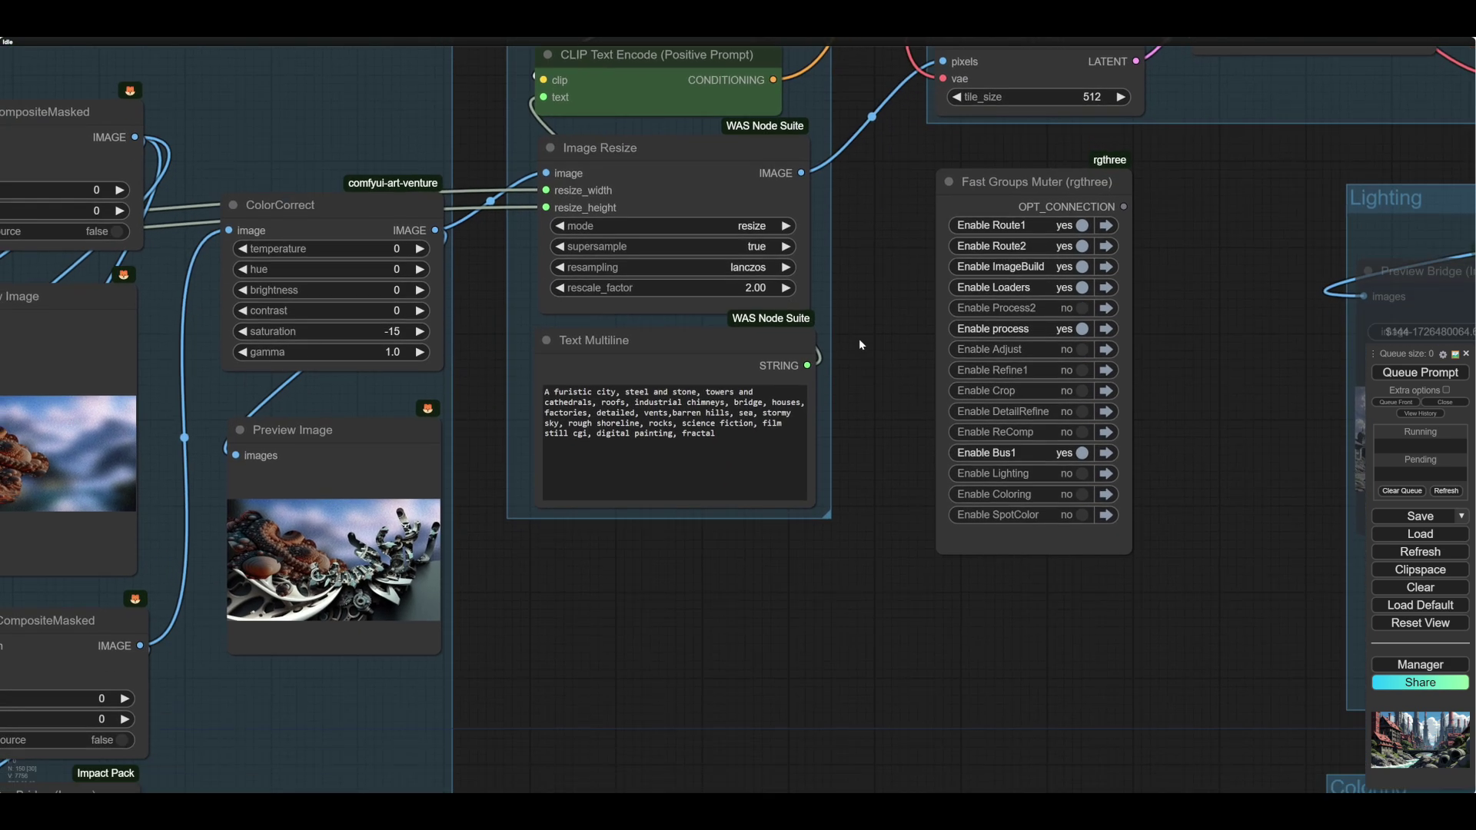
{"action": "left_click", "coordinate": [720, 446]}
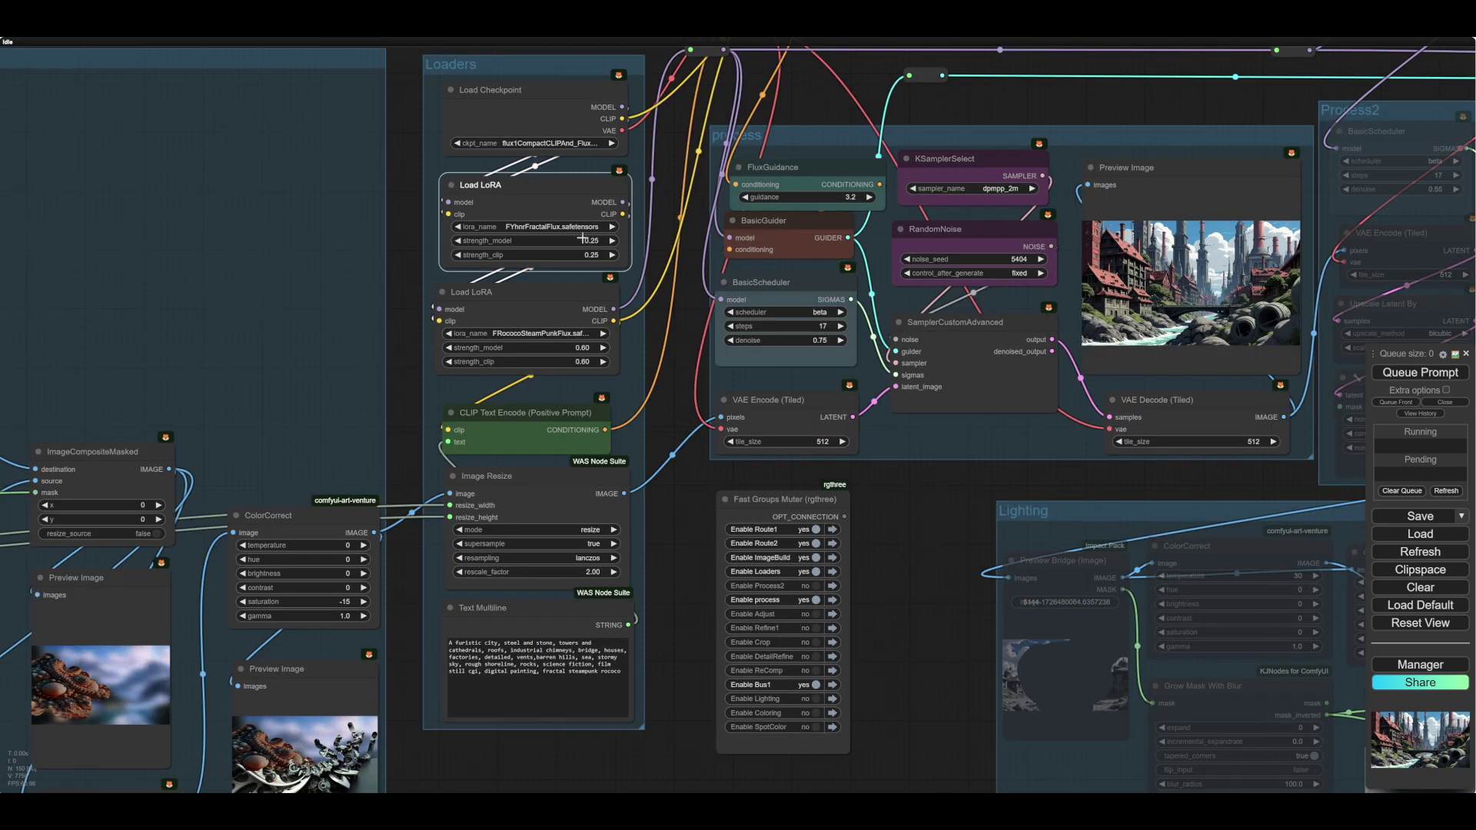
Set the FYhnrFractalFlux LoRA's model and clip strengths to 0.44 and run the workflow.
{"action": "left_click_drag", "start_coordinate": [583, 239], "coordinate": [589, 239]}
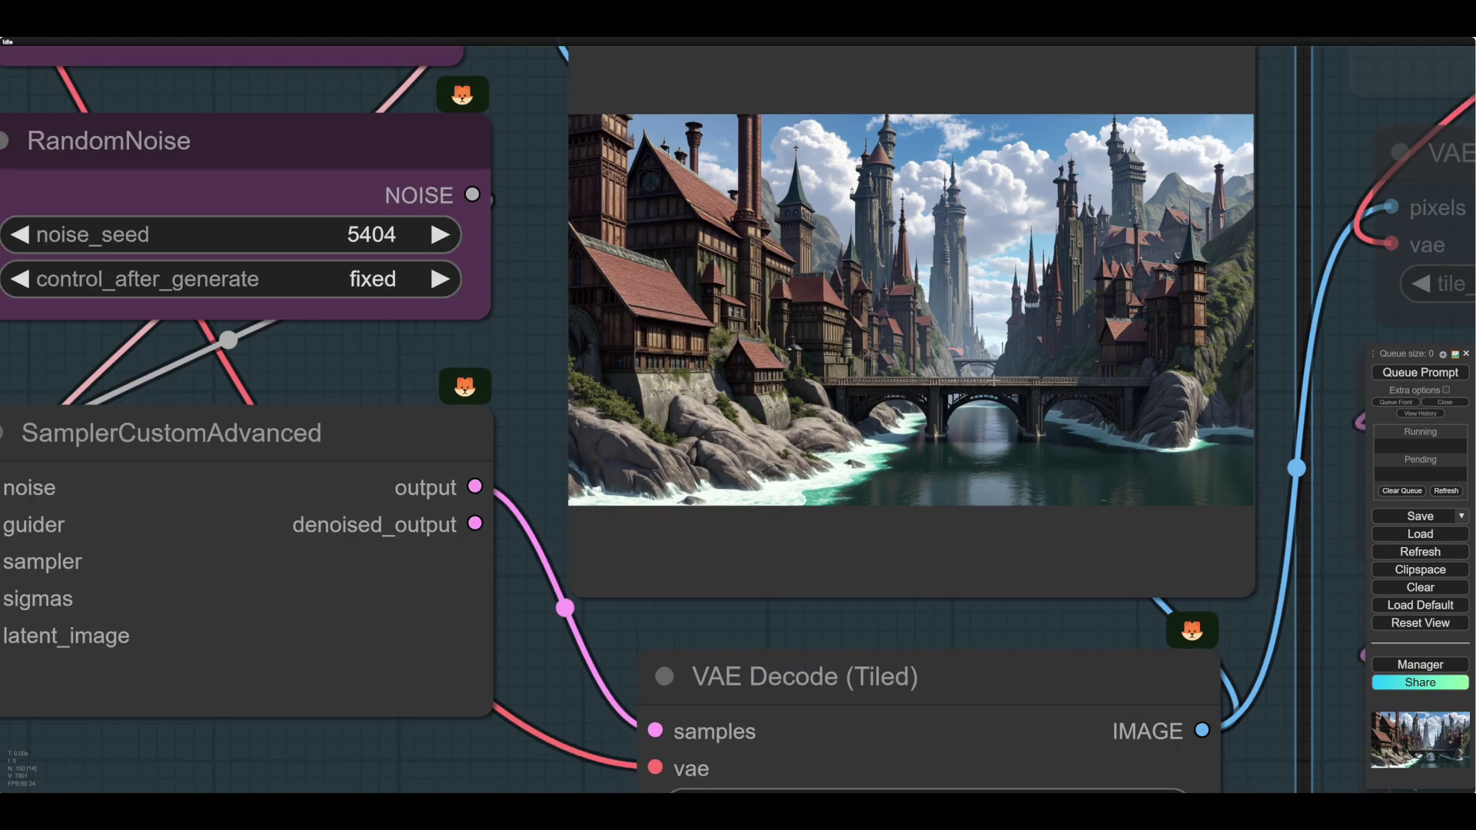
{"action": "scroll", "coordinate": [994, 380], "scroll_direction": "down", "scroll_amount": 12}
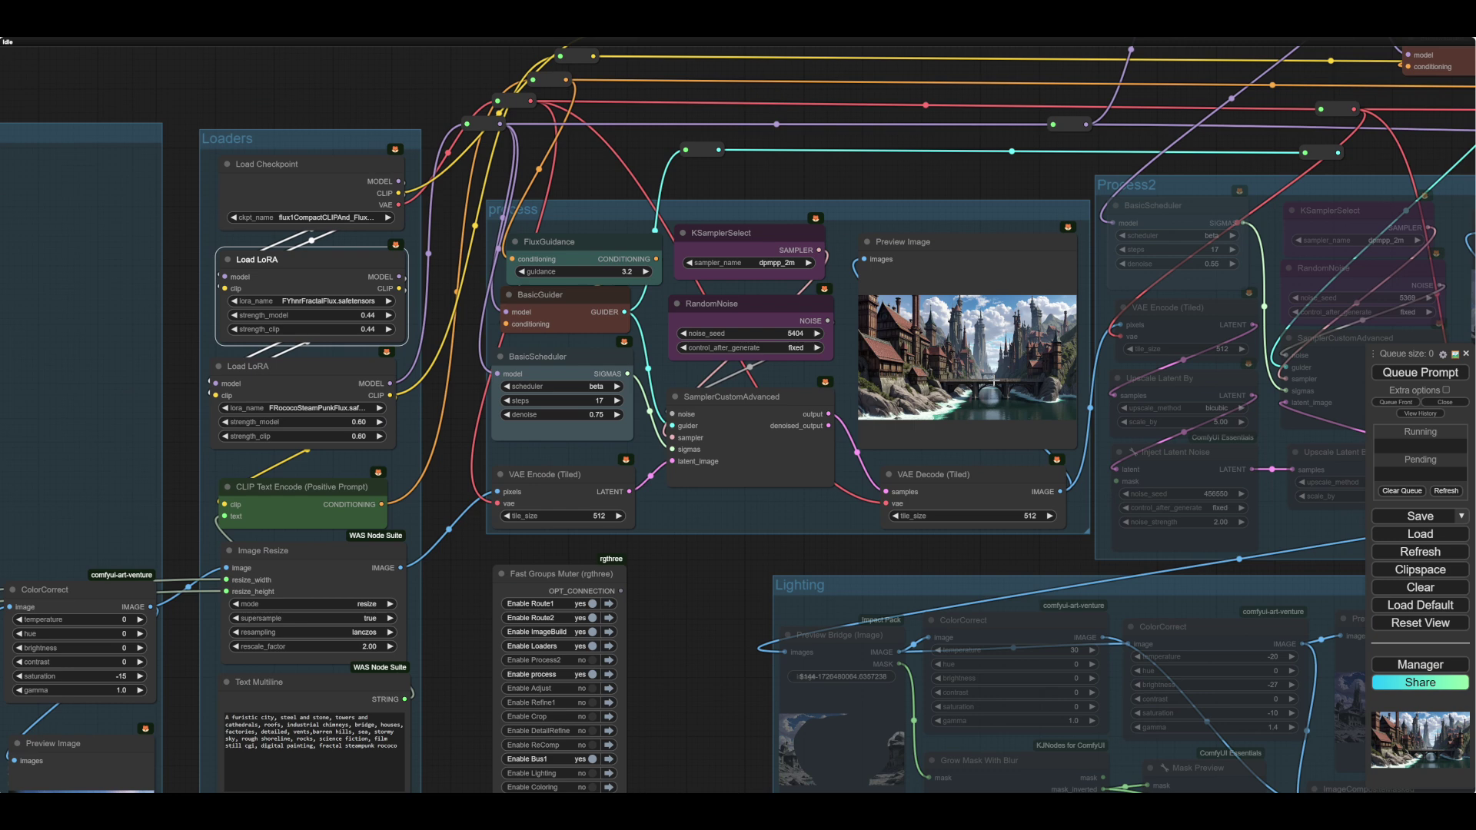
Set the process group's BasicScheduler denoise to 0.85, run the workflow and inspect the generated image.
{"action": "left_click_drag", "start_coordinate": [690, 612], "coordinate": [736, 556]}
{"action": "left_click", "coordinate": [662, 358]}
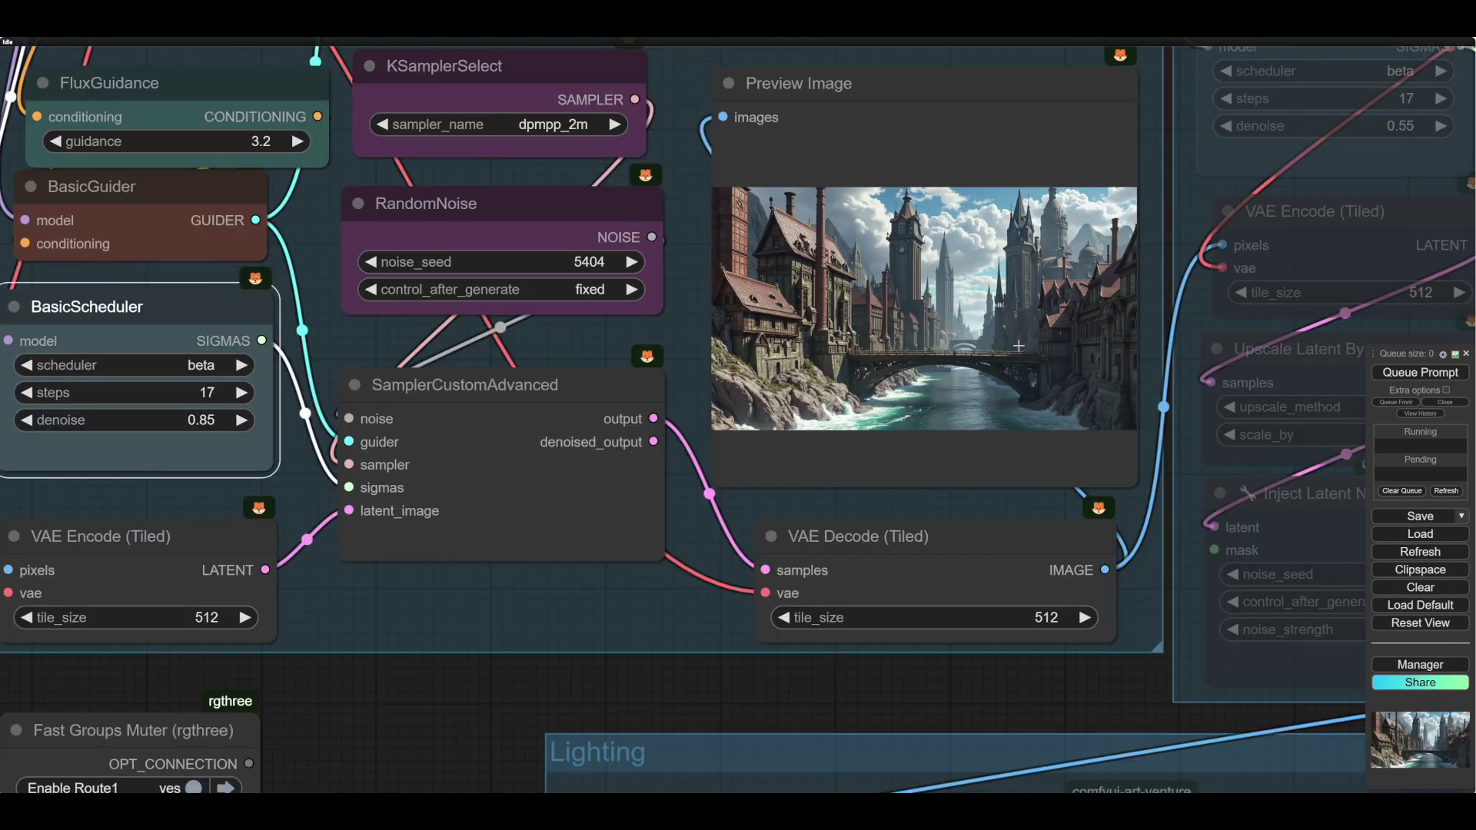
{"action": "scroll", "coordinate": [1018, 346], "scroll_direction": "up", "scroll_amount": 5}
{"action": "scroll", "coordinate": [1019, 346], "scroll_direction": "down", "scroll_amount": 1}
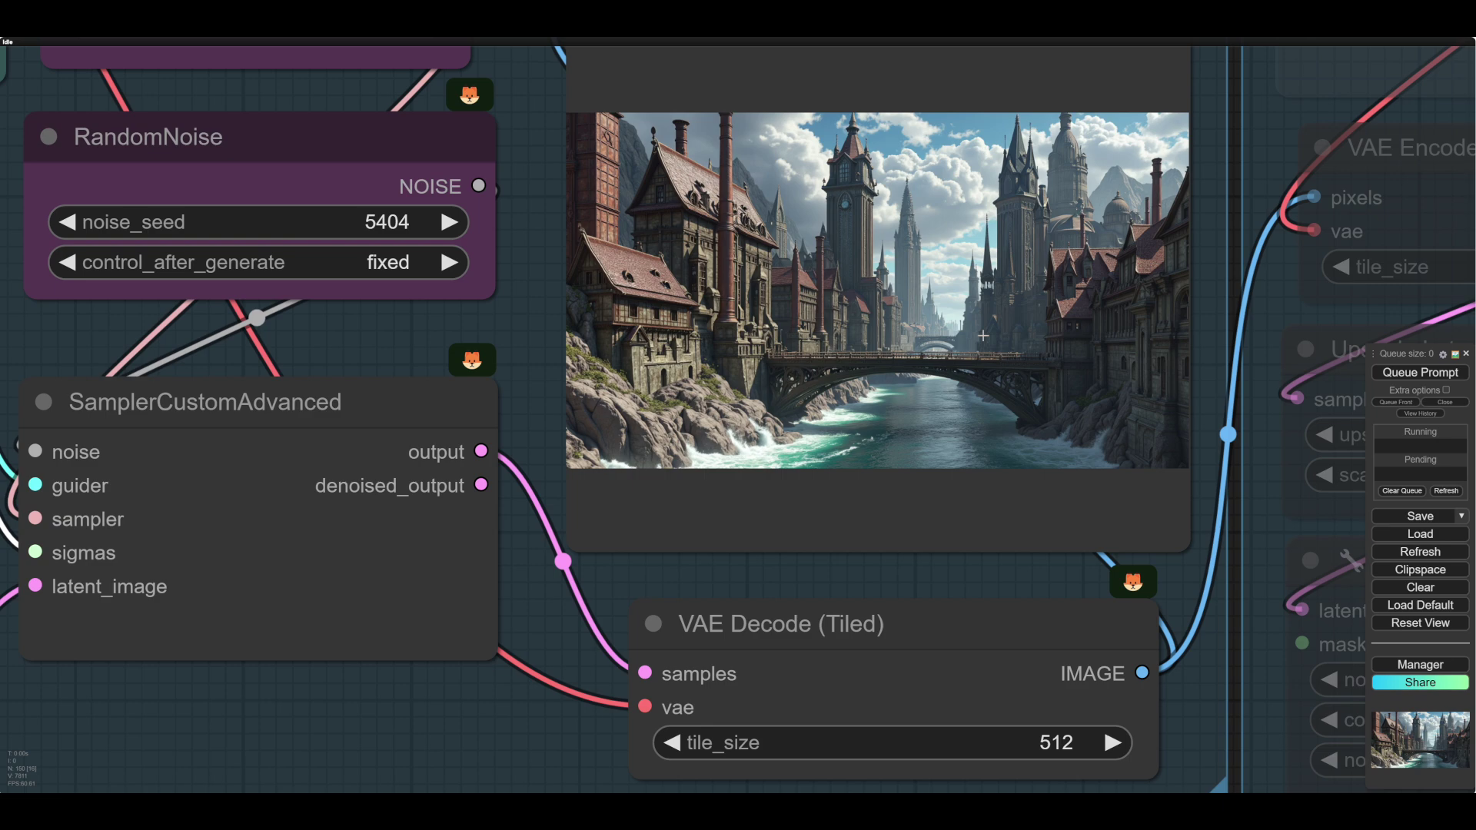
{"action": "scroll", "coordinate": [1018, 346], "scroll_direction": "up", "scroll_amount": 4}
{"action": "scroll", "coordinate": [983, 335], "scroll_direction": "down", "scroll_amount": 5}
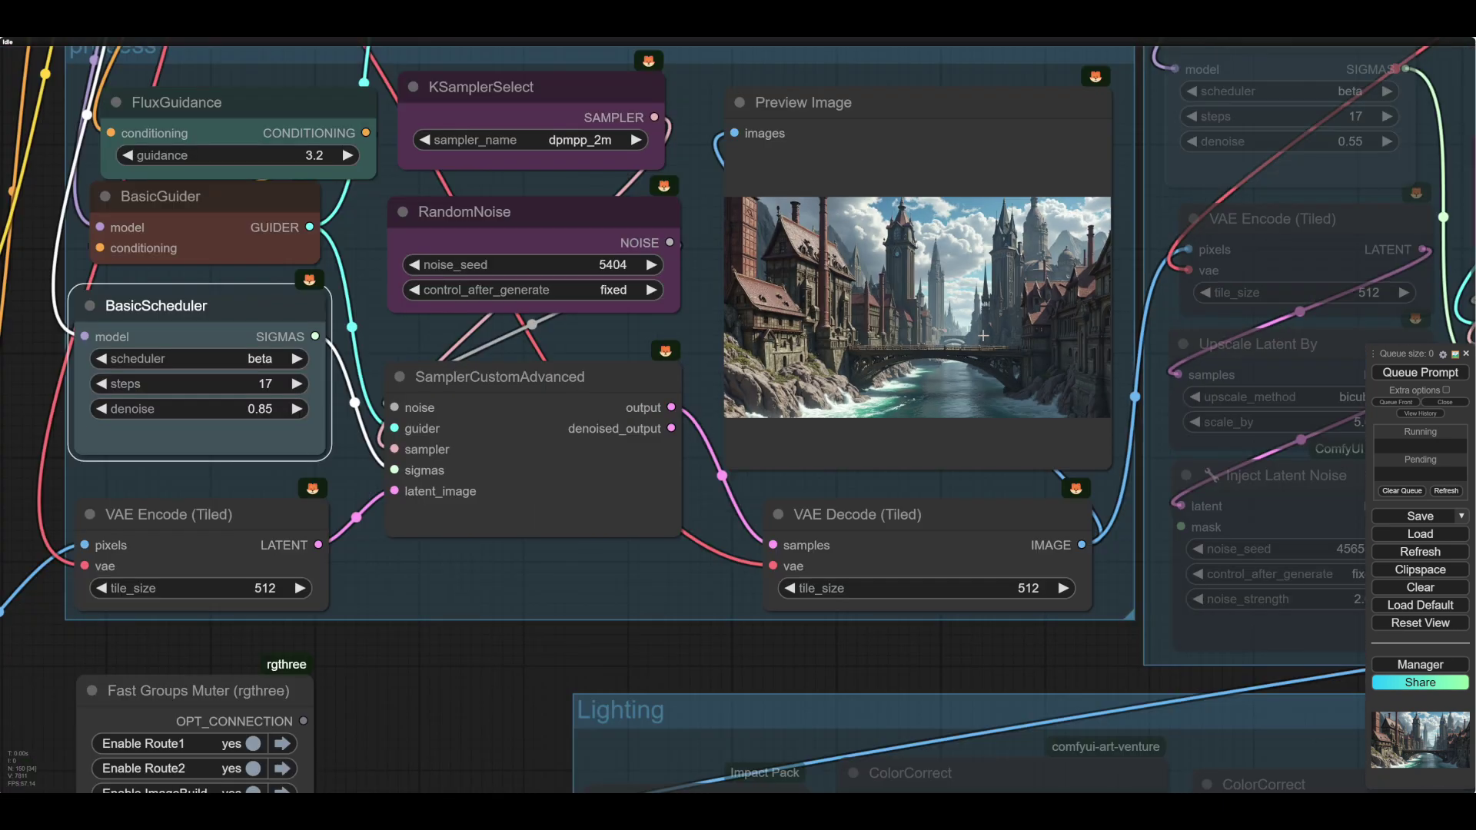
{"action": "scroll", "coordinate": [983, 336], "scroll_direction": "up", "scroll_amount": 4}
{"action": "scroll", "coordinate": [983, 336], "scroll_direction": "down", "scroll_amount": 5}
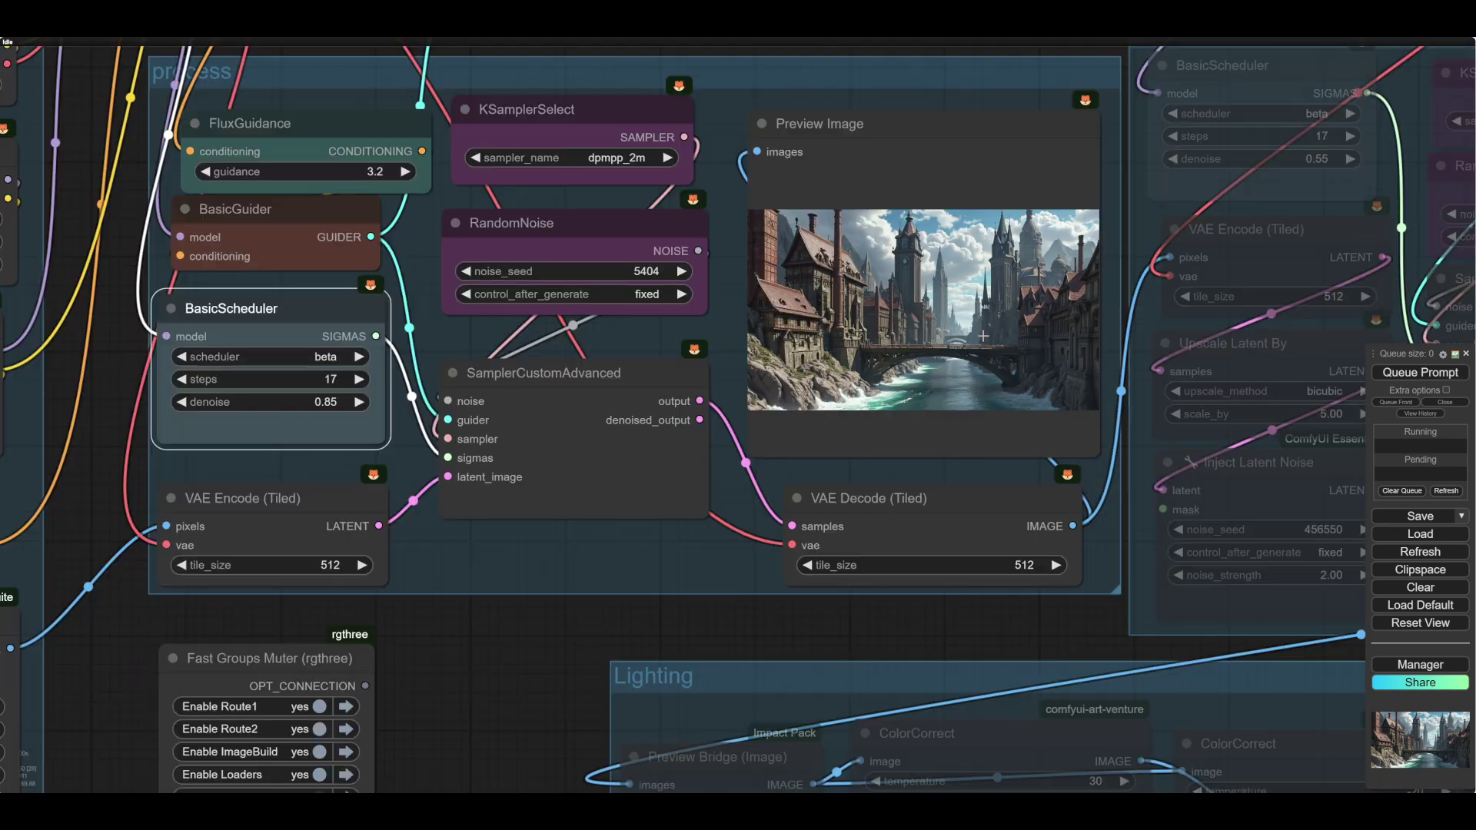
Switch the first Load LoRA node to Eldritch_Parchment_Art_for_Flux_1.0.safetensors, run the workflow and inspect the generated image.
{"action": "left_click_drag", "start_coordinate": [514, 682], "coordinate": [927, 692]}
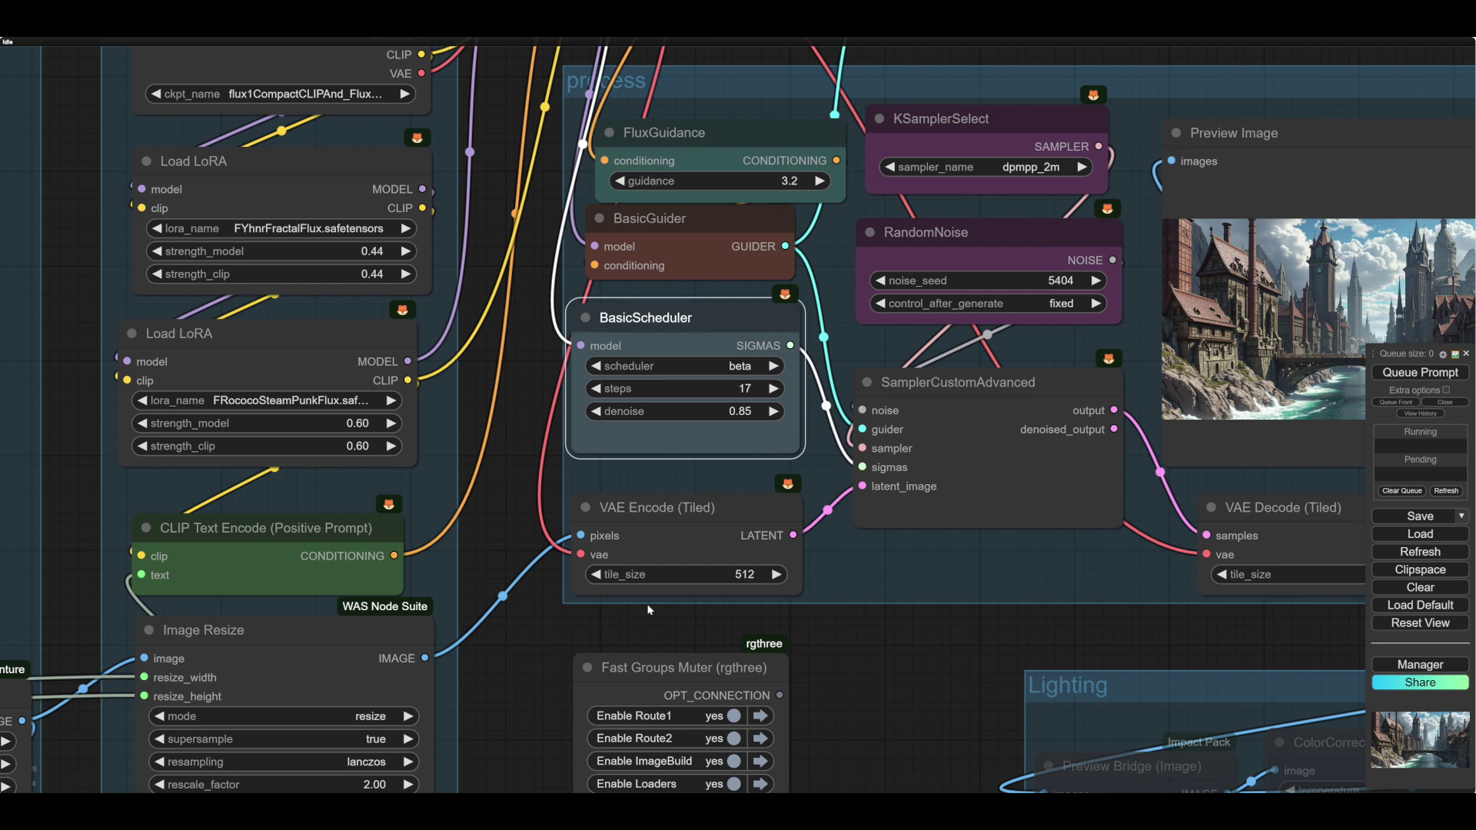
{"action": "left_click_drag", "start_coordinate": [528, 474], "coordinate": [749, 518]}
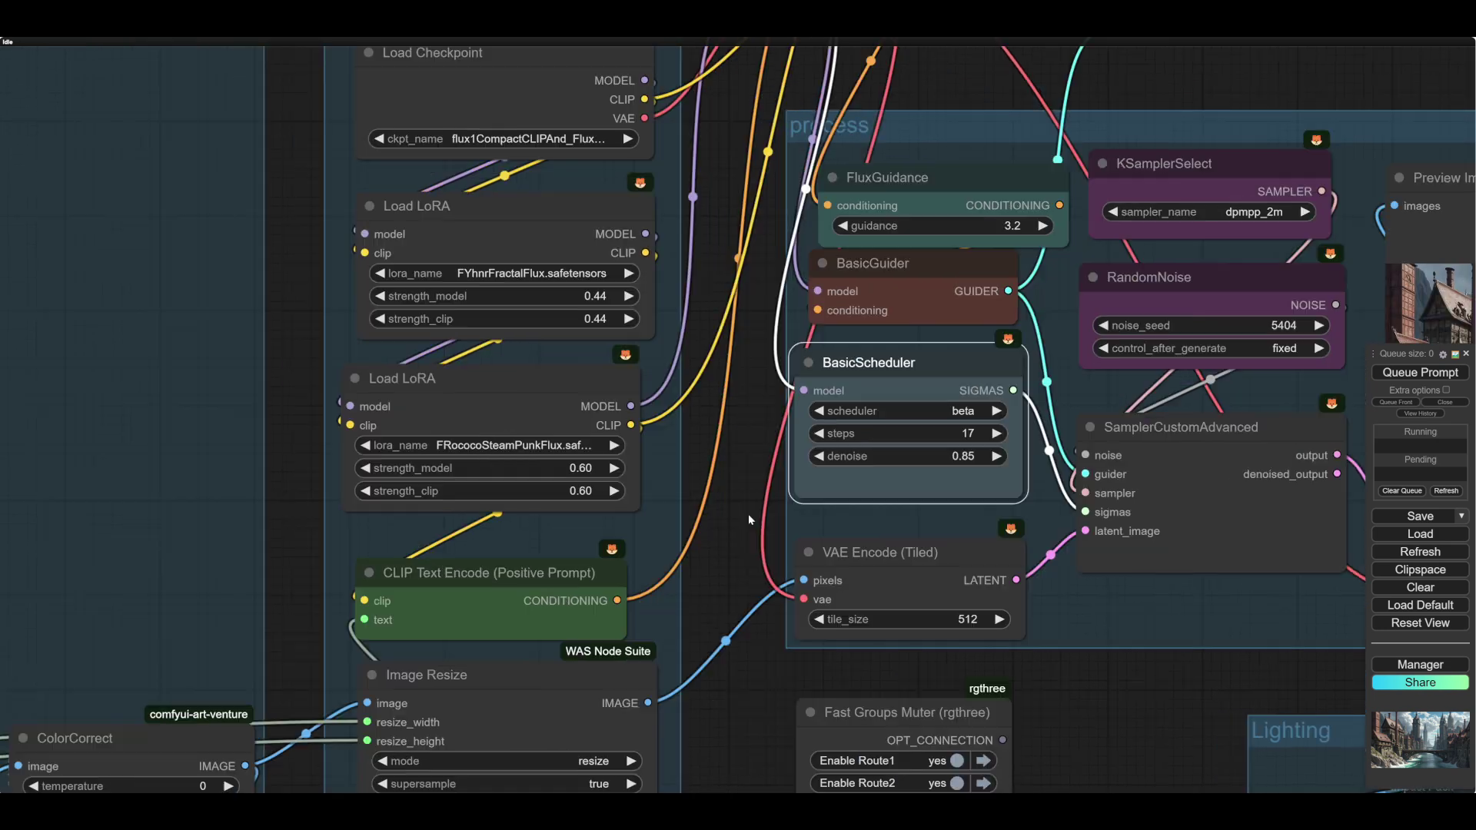
{"action": "left_click", "coordinate": [519, 272]}
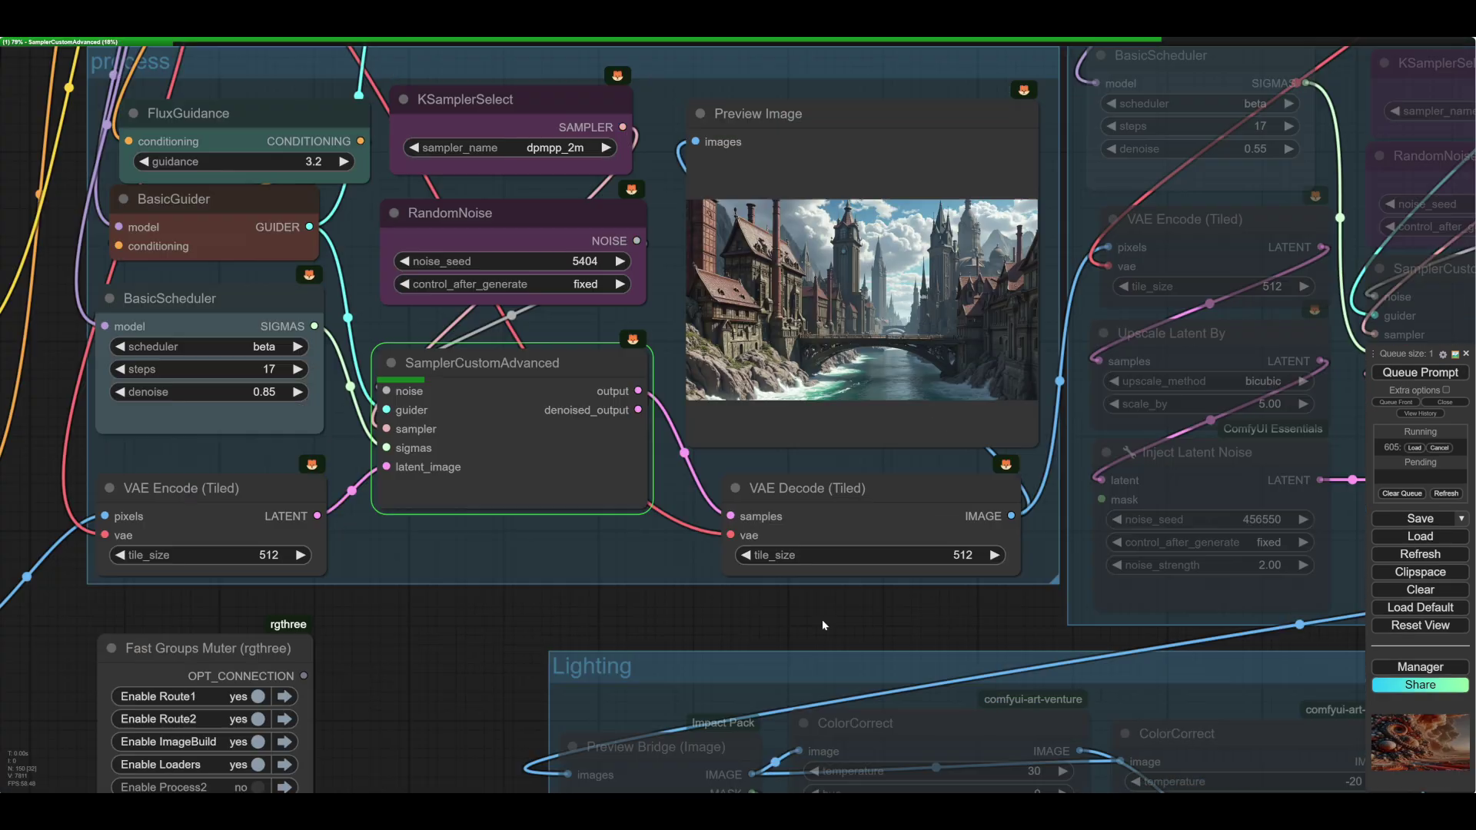
{"action": "scroll", "coordinate": [823, 621], "scroll_direction": "down", "scroll_amount": 5}
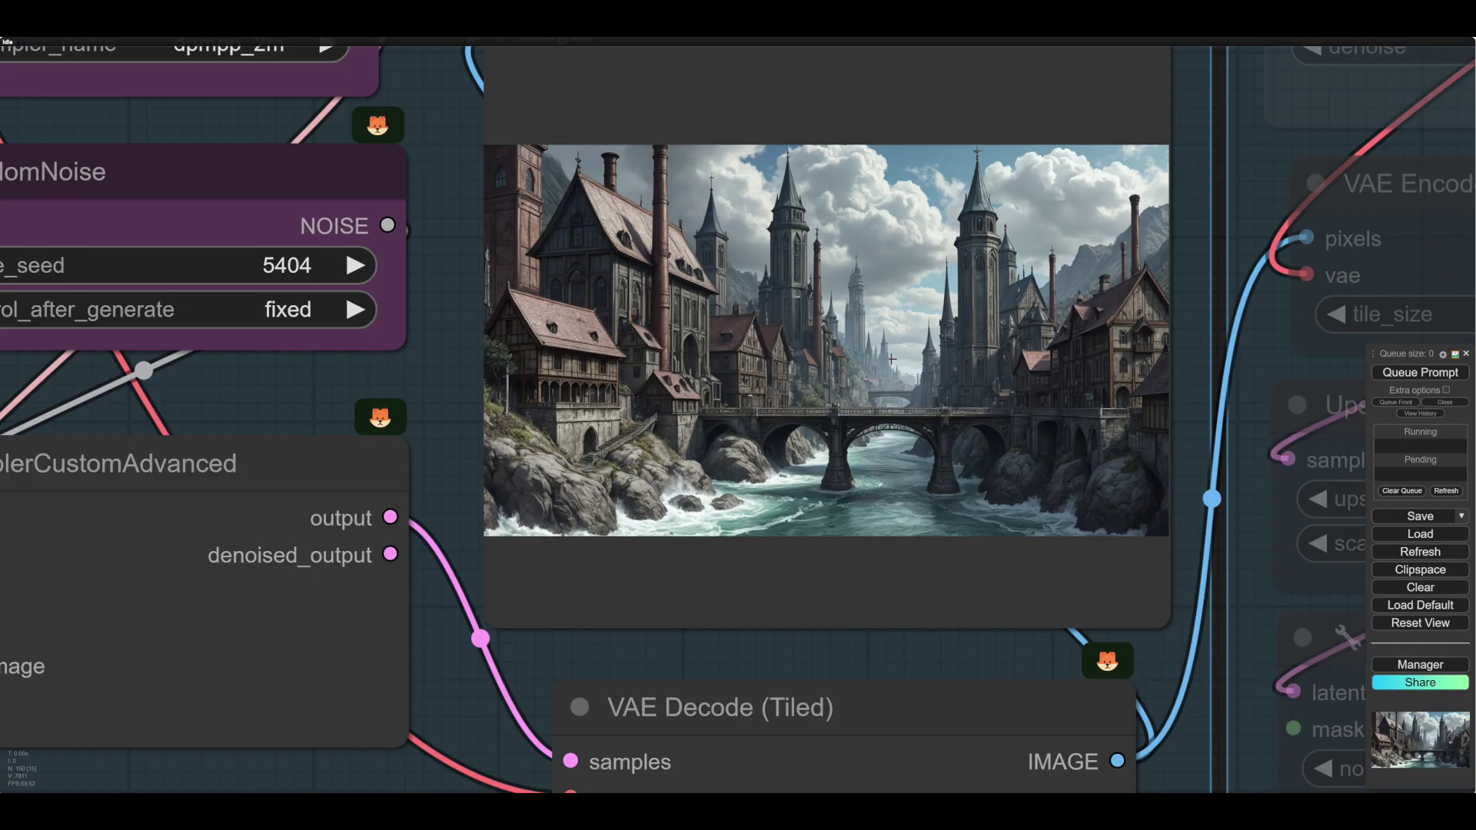
{"action": "scroll", "coordinate": [891, 359], "scroll_direction": "up", "scroll_amount": 6}
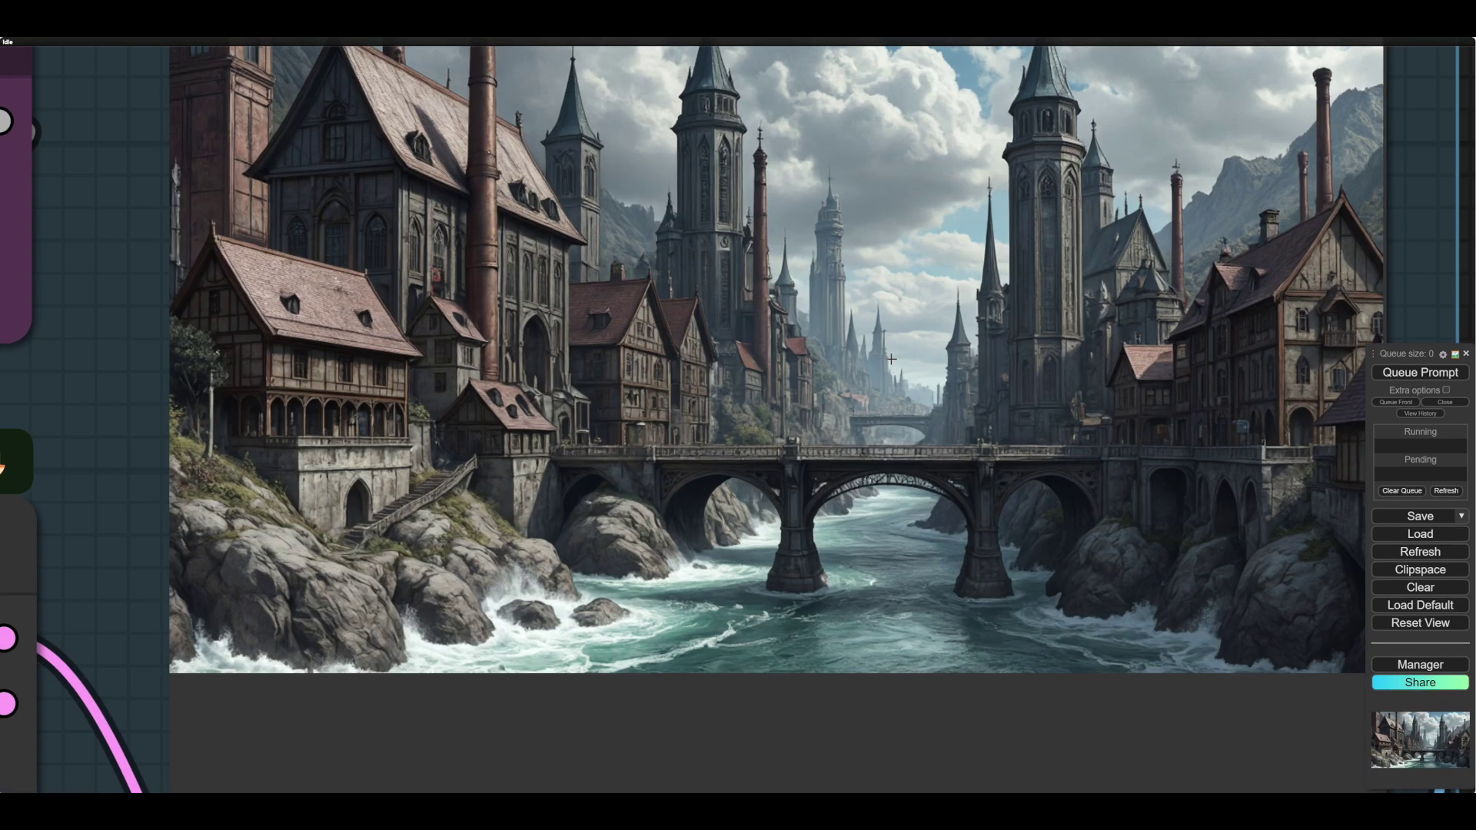
Set the FRococoSteamPunkFlux LoRA's model and clip strengths to 0.85.
{"action": "scroll", "coordinate": [891, 359], "scroll_direction": "down", "scroll_amount": 12}
{"action": "left_click_drag", "start_coordinate": [472, 658], "coordinate": [1003, 651]}
{"action": "left_click", "coordinate": [553, 453]}
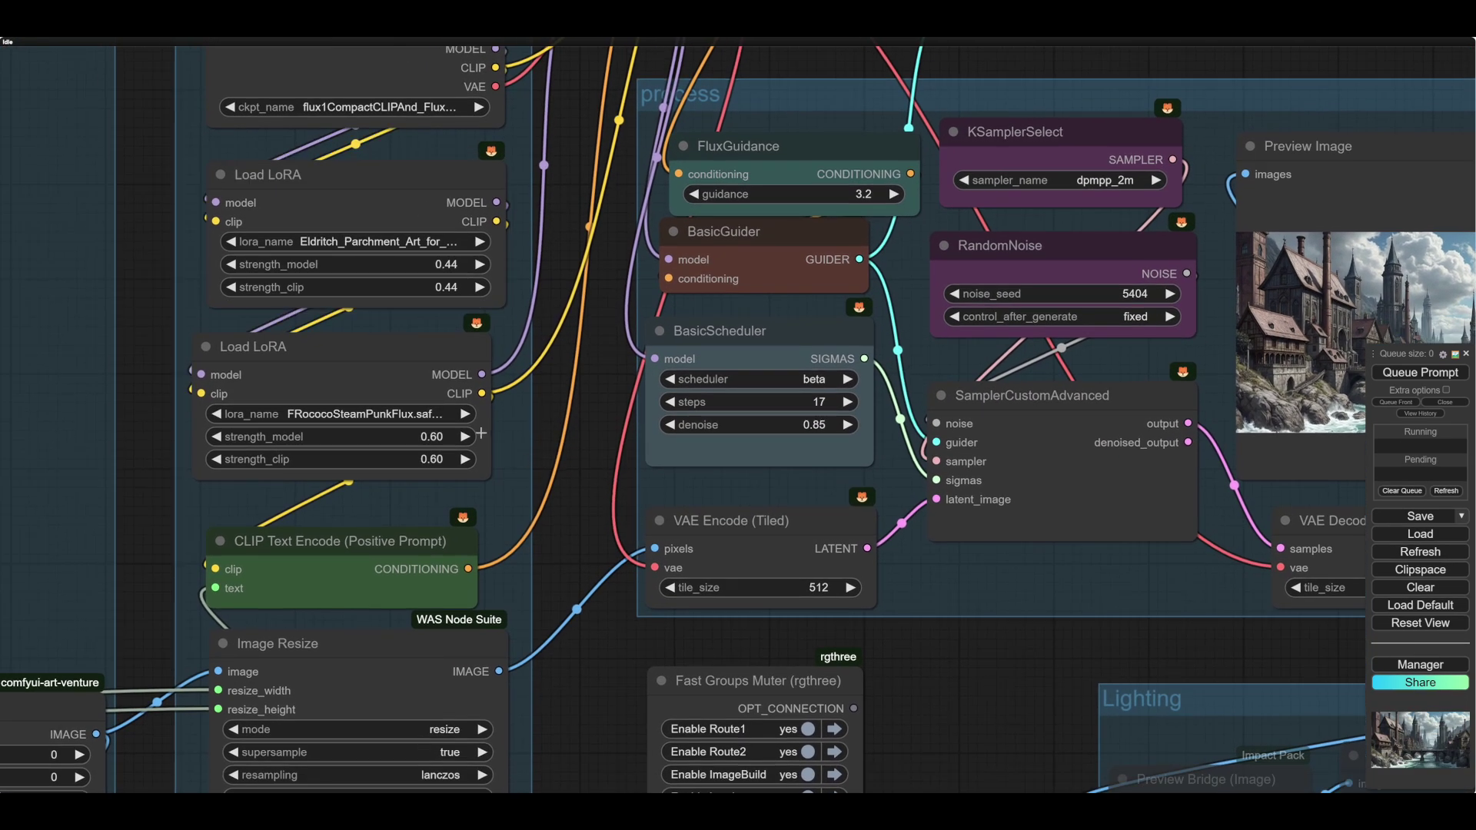
{"action": "left_click", "coordinate": [395, 429]}
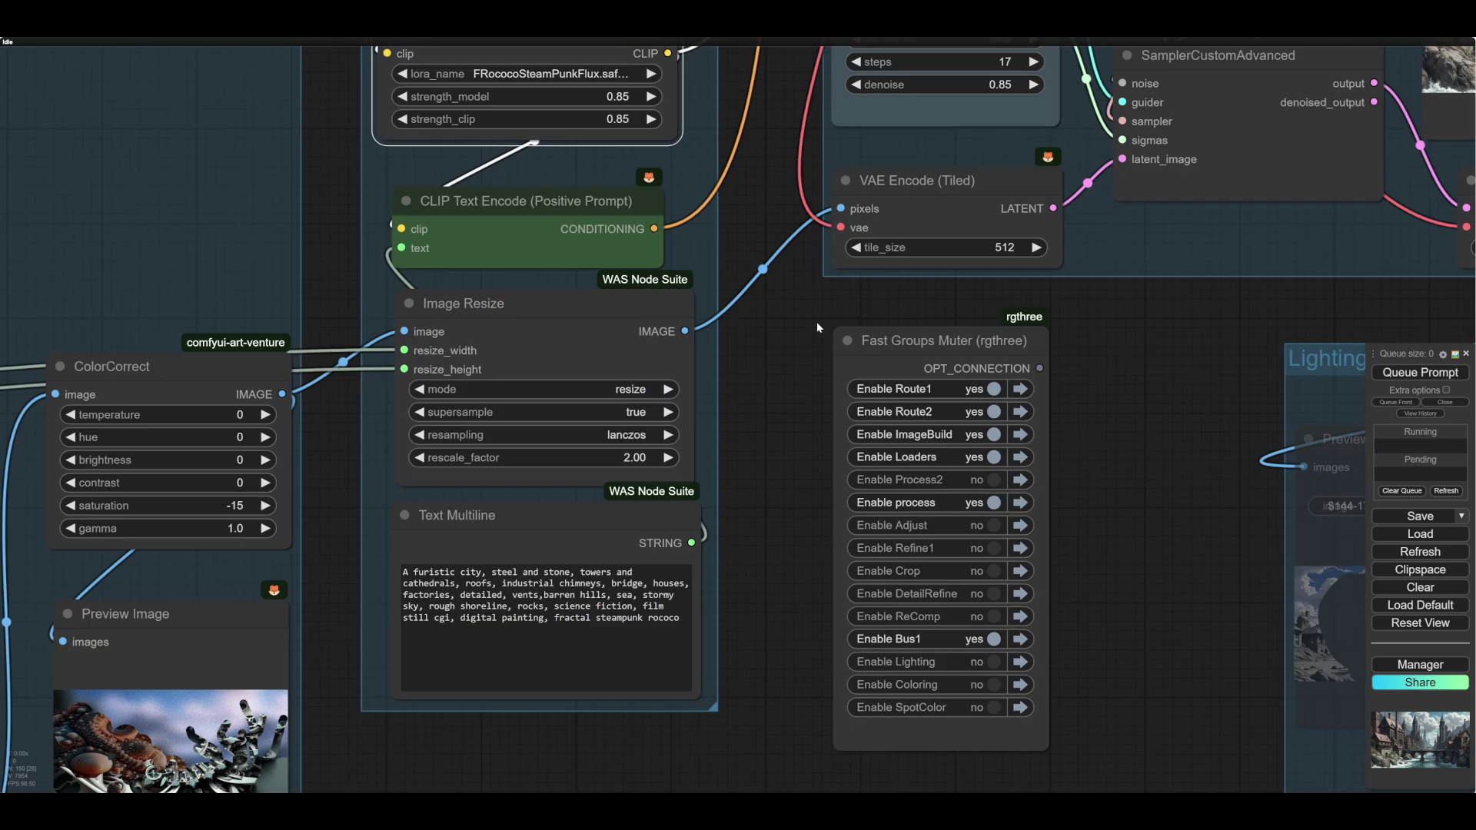
Rework the Text Multiline prompt into a baroque, alien futuristic city with insane cathedrals, jagged roofs, warped bridge, mad houses, steampunk factories, machines and wooded hills.
{"action": "scroll", "coordinate": [816, 321], "scroll_direction": "down", "scroll_amount": 5}
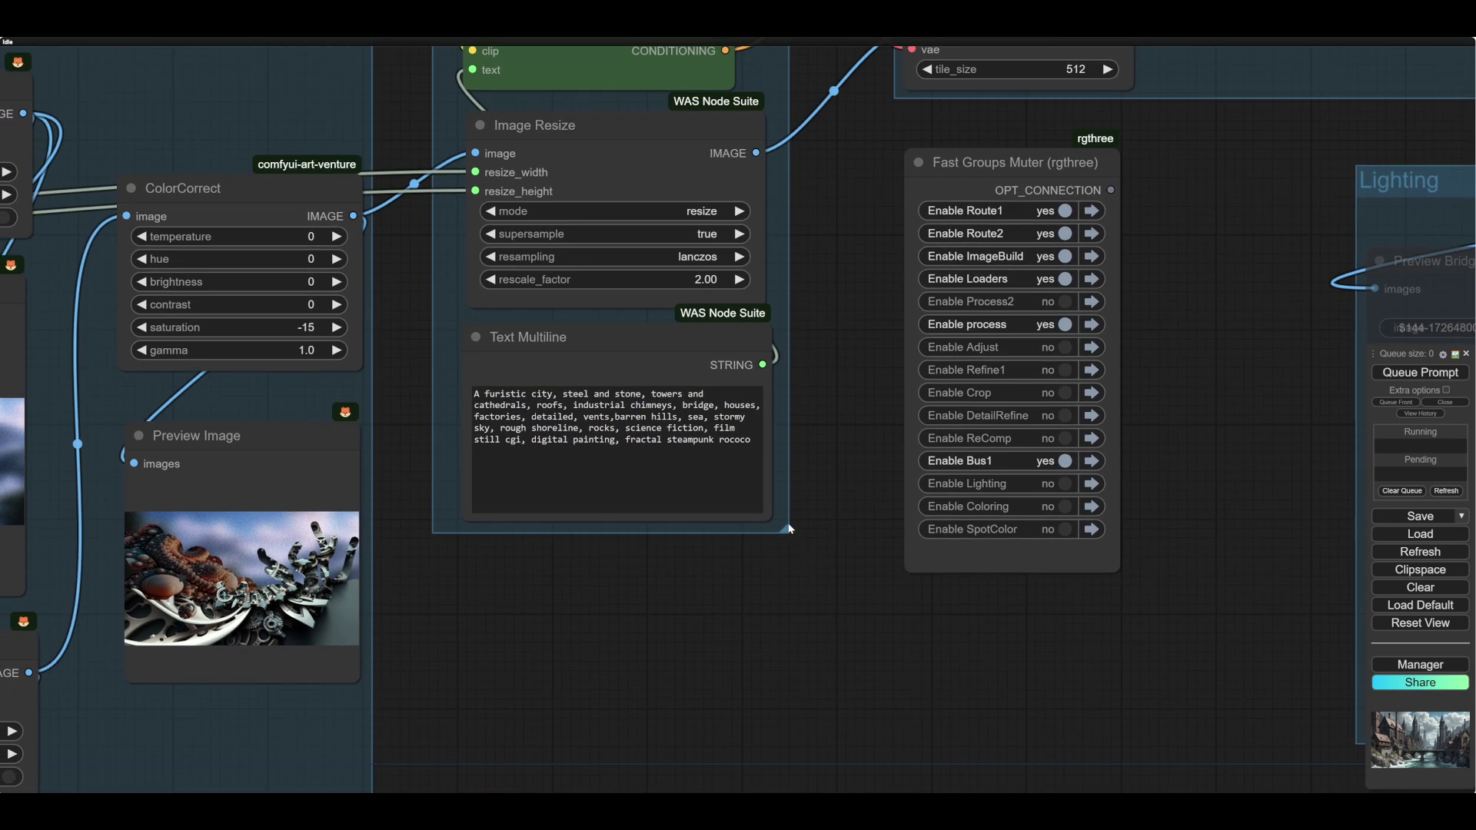
{"action": "scroll", "coordinate": [789, 529], "scroll_direction": "up", "scroll_amount": 1}
{"action": "left_click", "coordinate": [525, 437]}
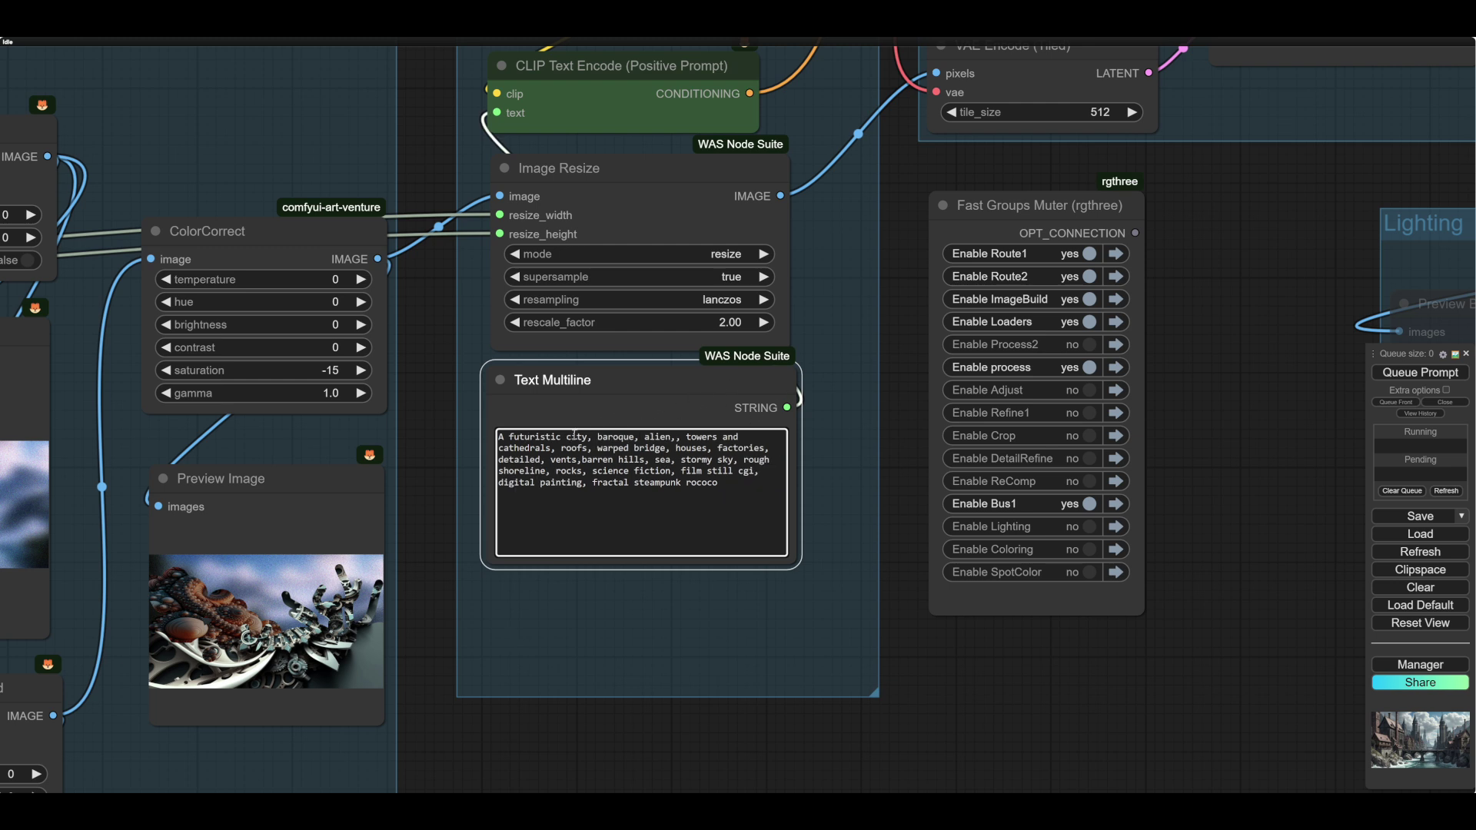
{"action": "type", "text": "insane"}
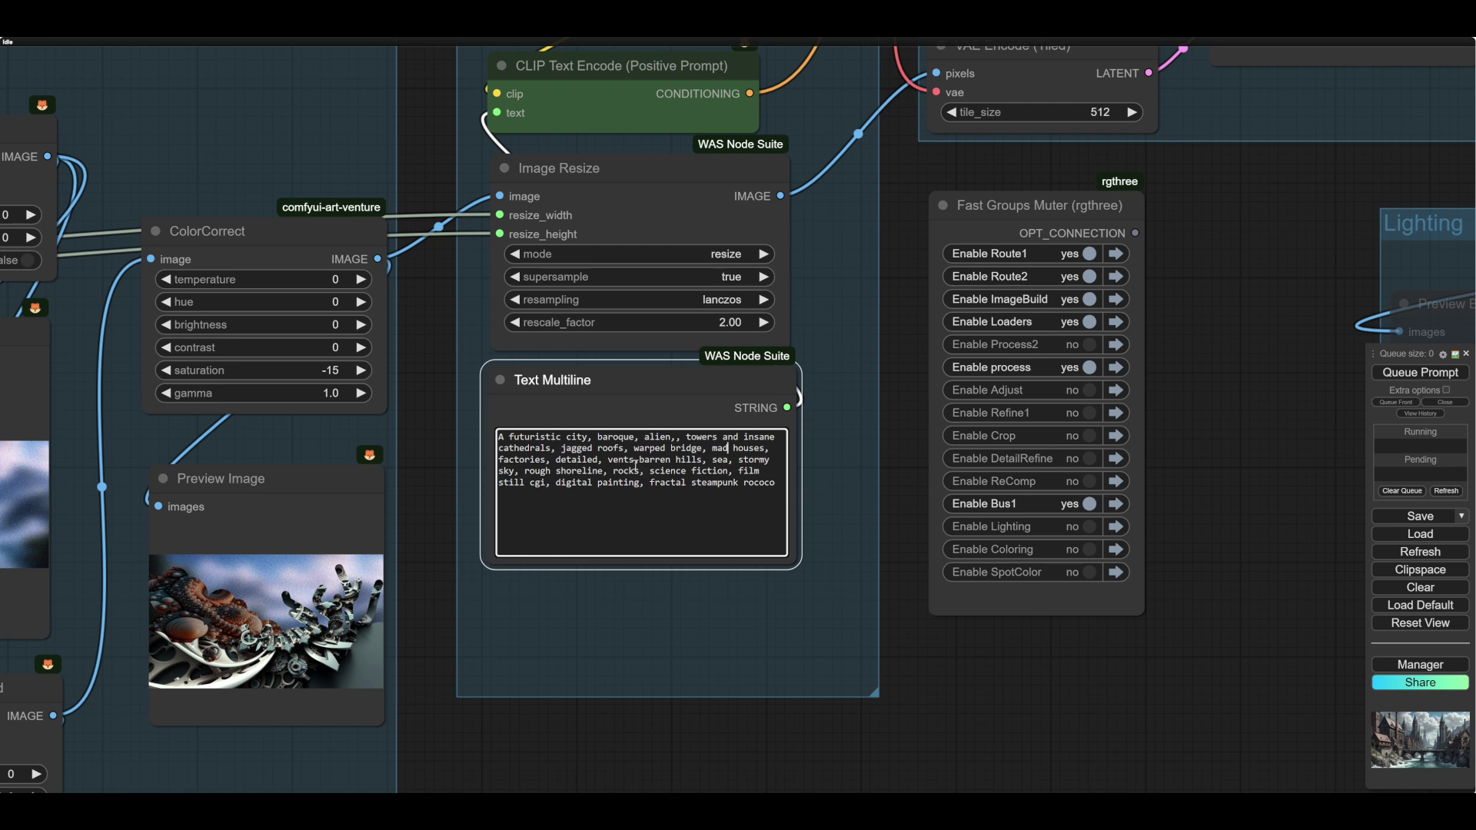
{"action": "double_click", "coordinate": [669, 460]}
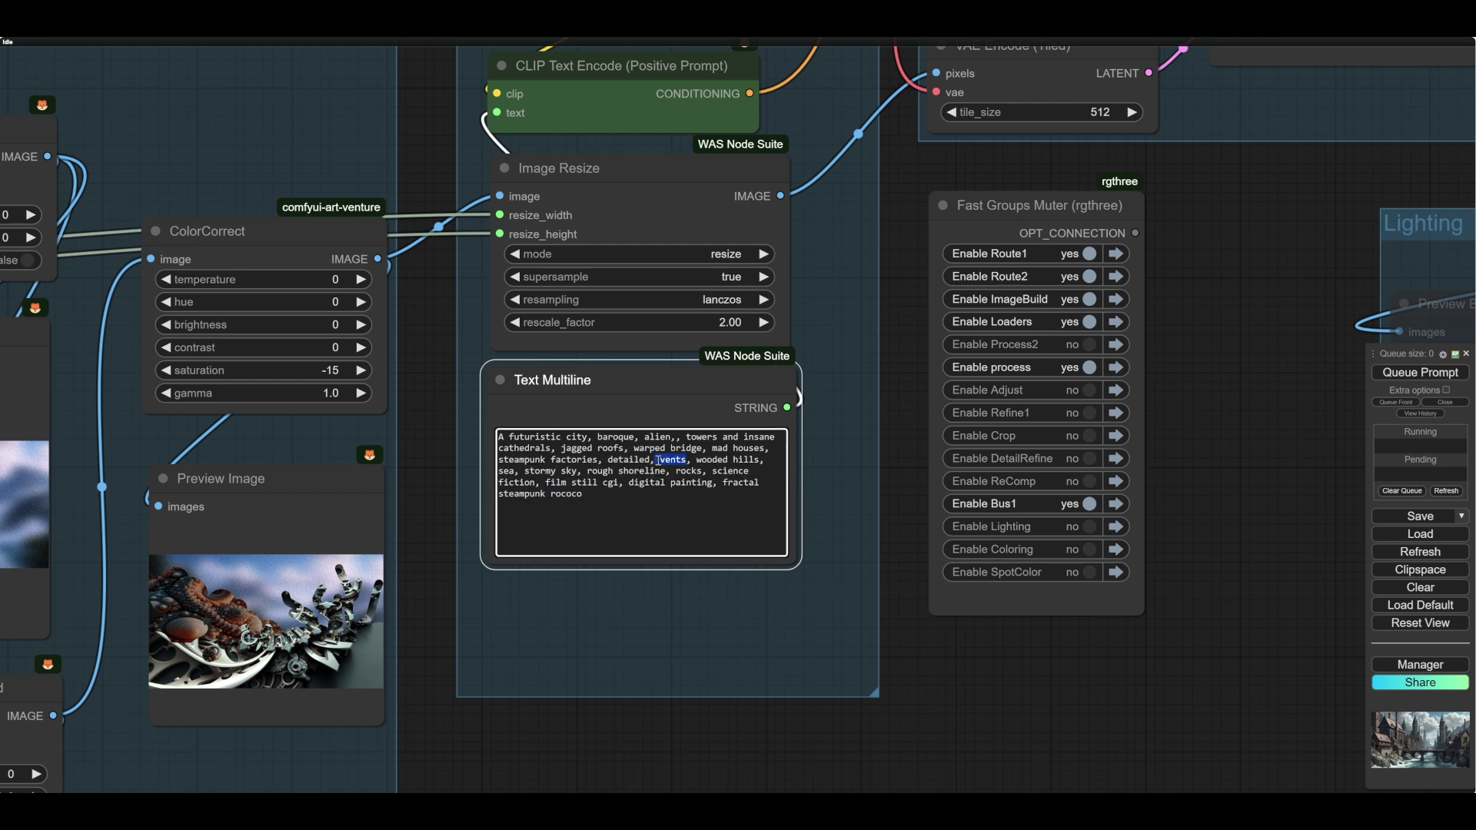
{"action": "type", "text": "machines"}
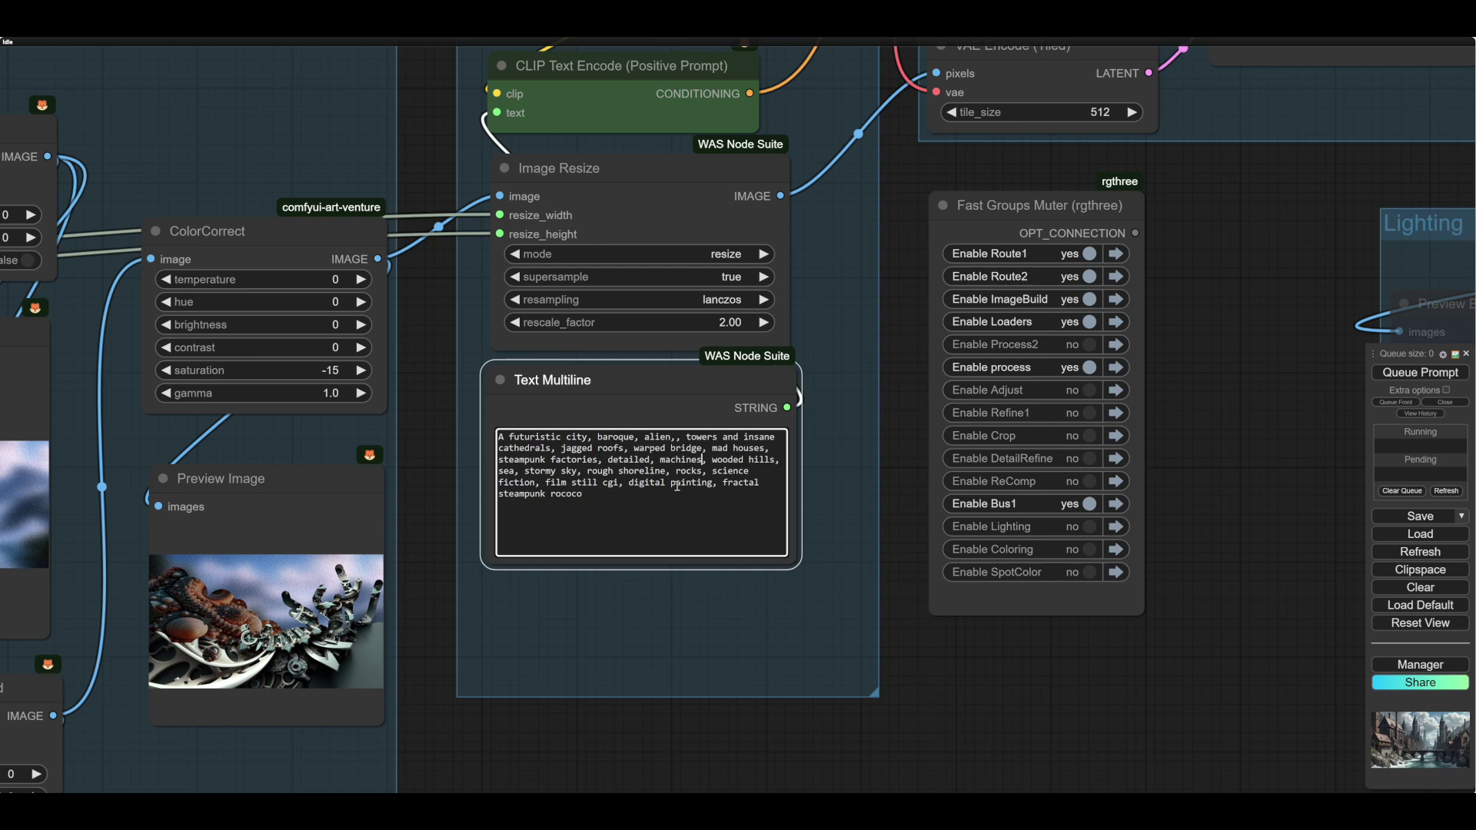
Replace "sea" with "river, waterfalls" in the Text Multiline prompt and run the workflow.
{"action": "scroll", "coordinate": [1090, 662], "scroll_direction": "down", "scroll_amount": 5}
{"action": "left_click_drag", "start_coordinate": [1230, 550], "coordinate": [885, 598]}
{"action": "scroll", "coordinate": [886, 597], "scroll_direction": "down", "scroll_amount": 5}
{"action": "scroll", "coordinate": [947, 652], "scroll_direction": "up", "scroll_amount": 12}
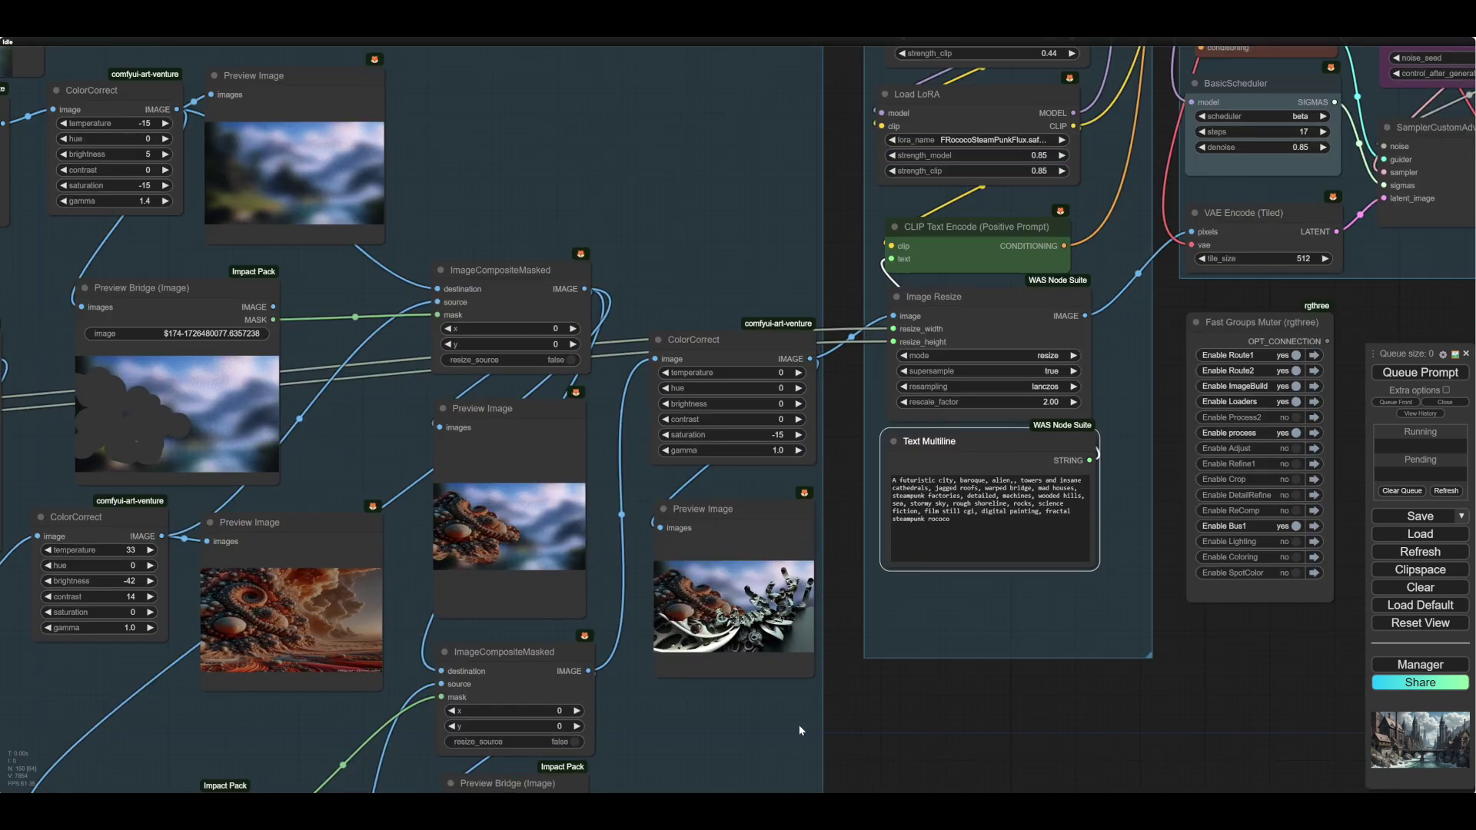
{"action": "scroll", "coordinate": [870, 643], "scroll_direction": "down", "scroll_amount": 5}
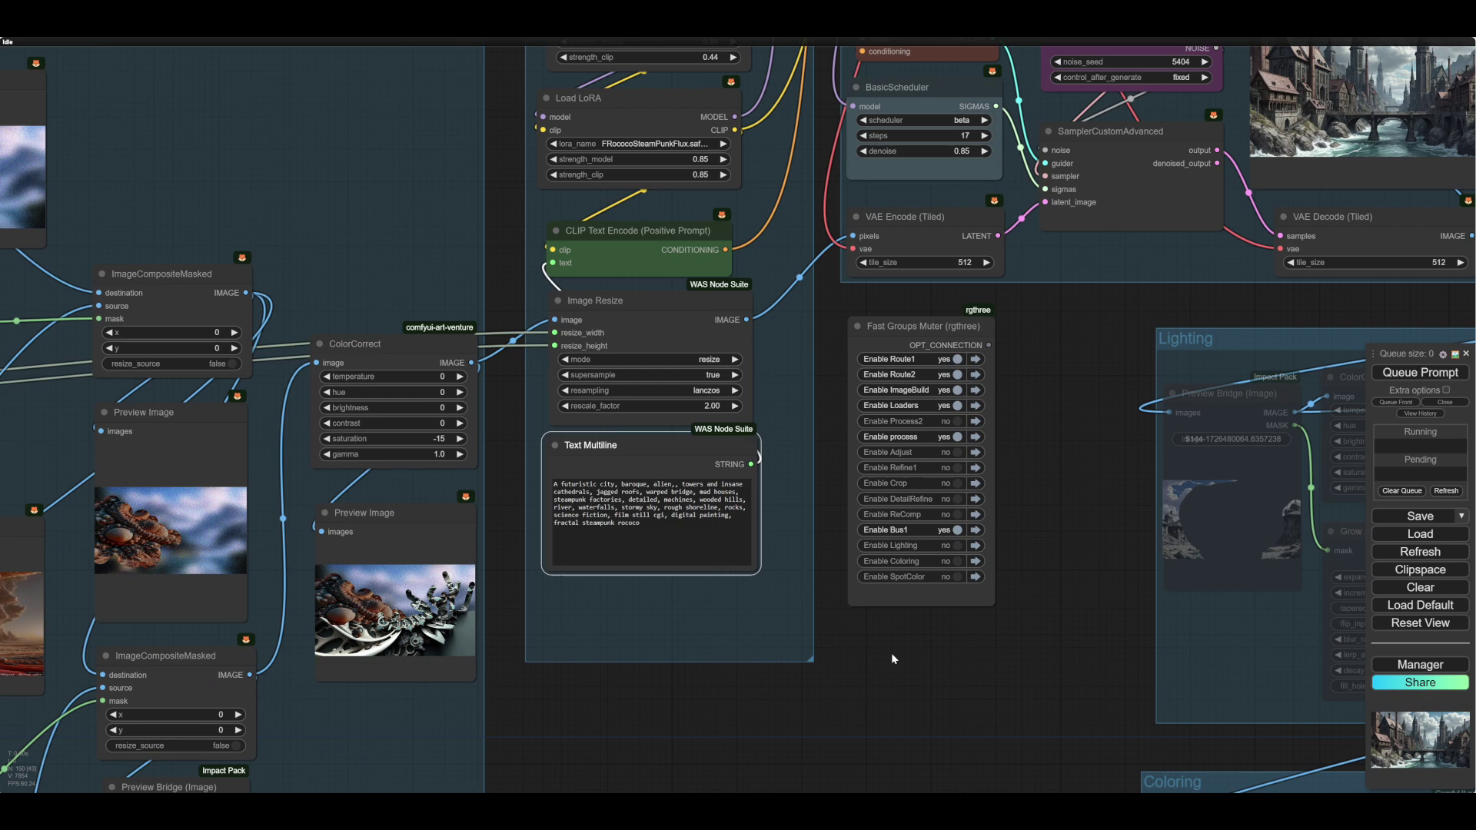
{"action": "left_click_drag", "start_coordinate": [1085, 504], "coordinate": [615, 603]}
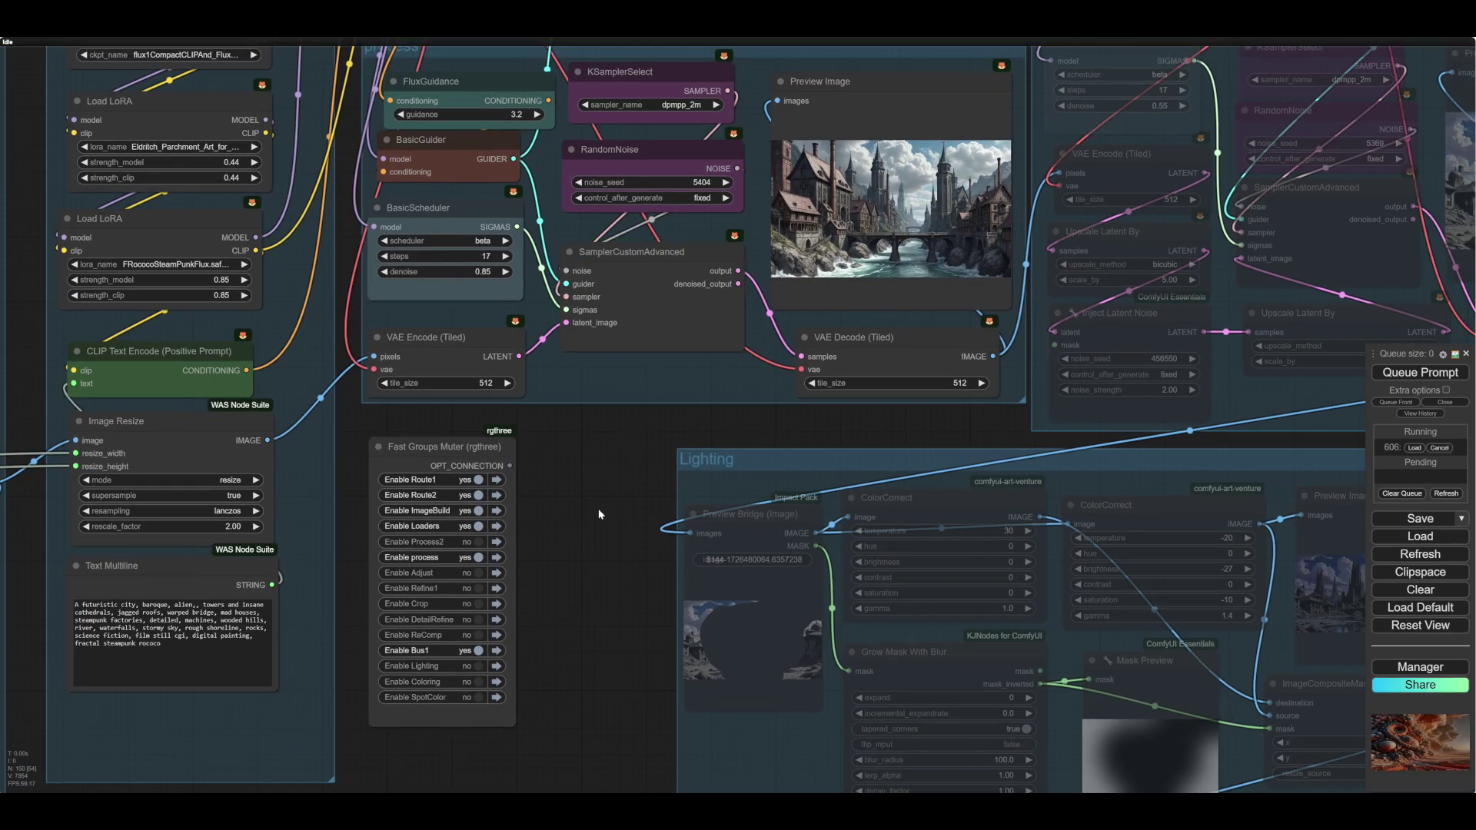
{"action": "scroll", "coordinate": [836, 116], "scroll_direction": "up", "scroll_amount": 10}
{"action": "left_click_drag", "start_coordinate": [523, 731], "coordinate": [1189, 222]}
{"action": "scroll", "coordinate": [844, 409], "scroll_direction": "down", "scroll_amount": 7}
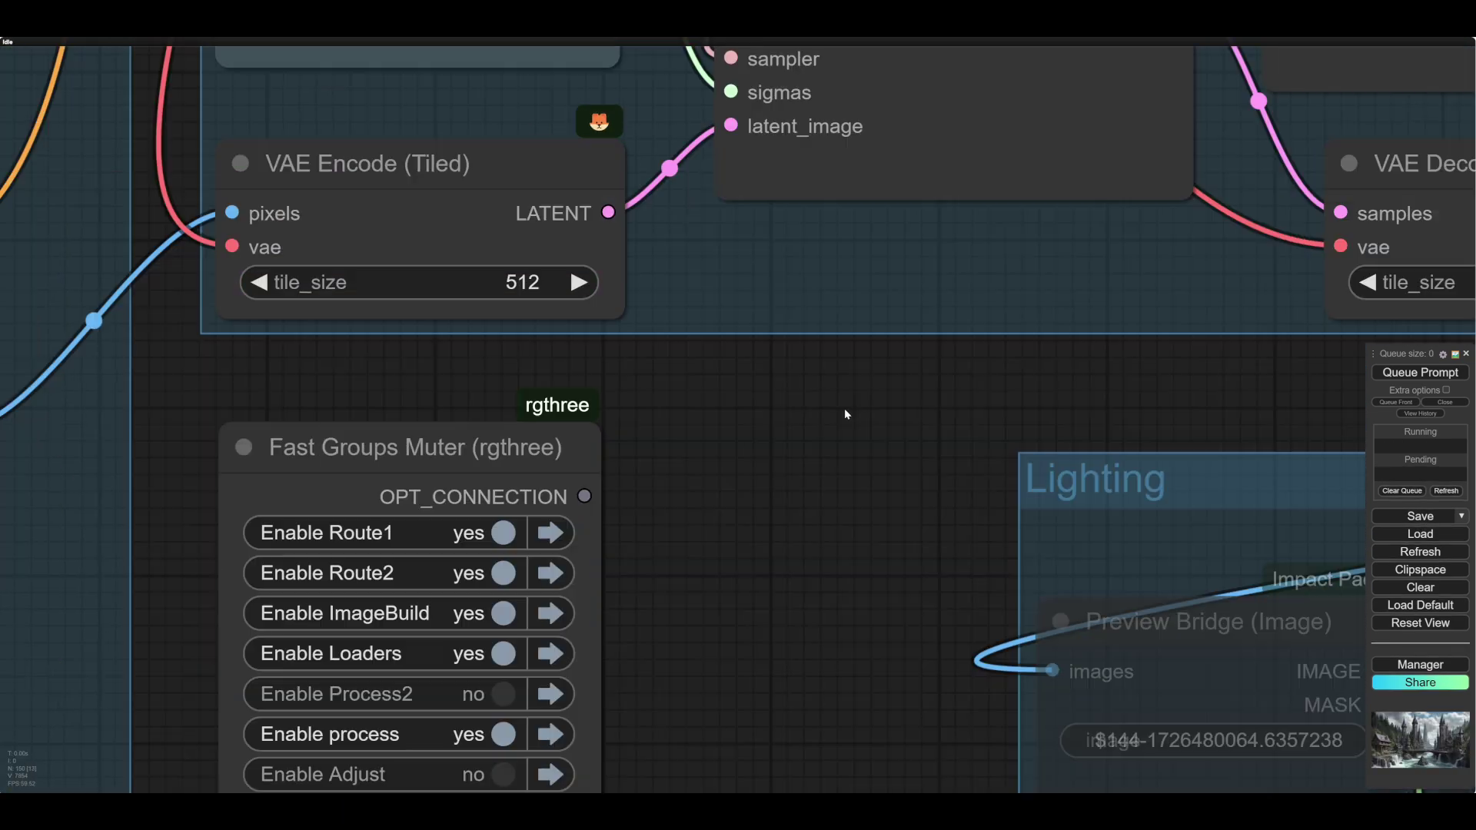
Set the saturation of the final composite's ColorCorrect node to 5, run the workflow and inspect the generated image.
{"action": "left_click_drag", "start_coordinate": [822, 532], "coordinate": [1008, 234]}
{"action": "scroll", "coordinate": [1008, 234], "scroll_direction": "down", "scroll_amount": 2}
{"action": "left_click_drag", "start_coordinate": [557, 785], "coordinate": [1076, 749]}
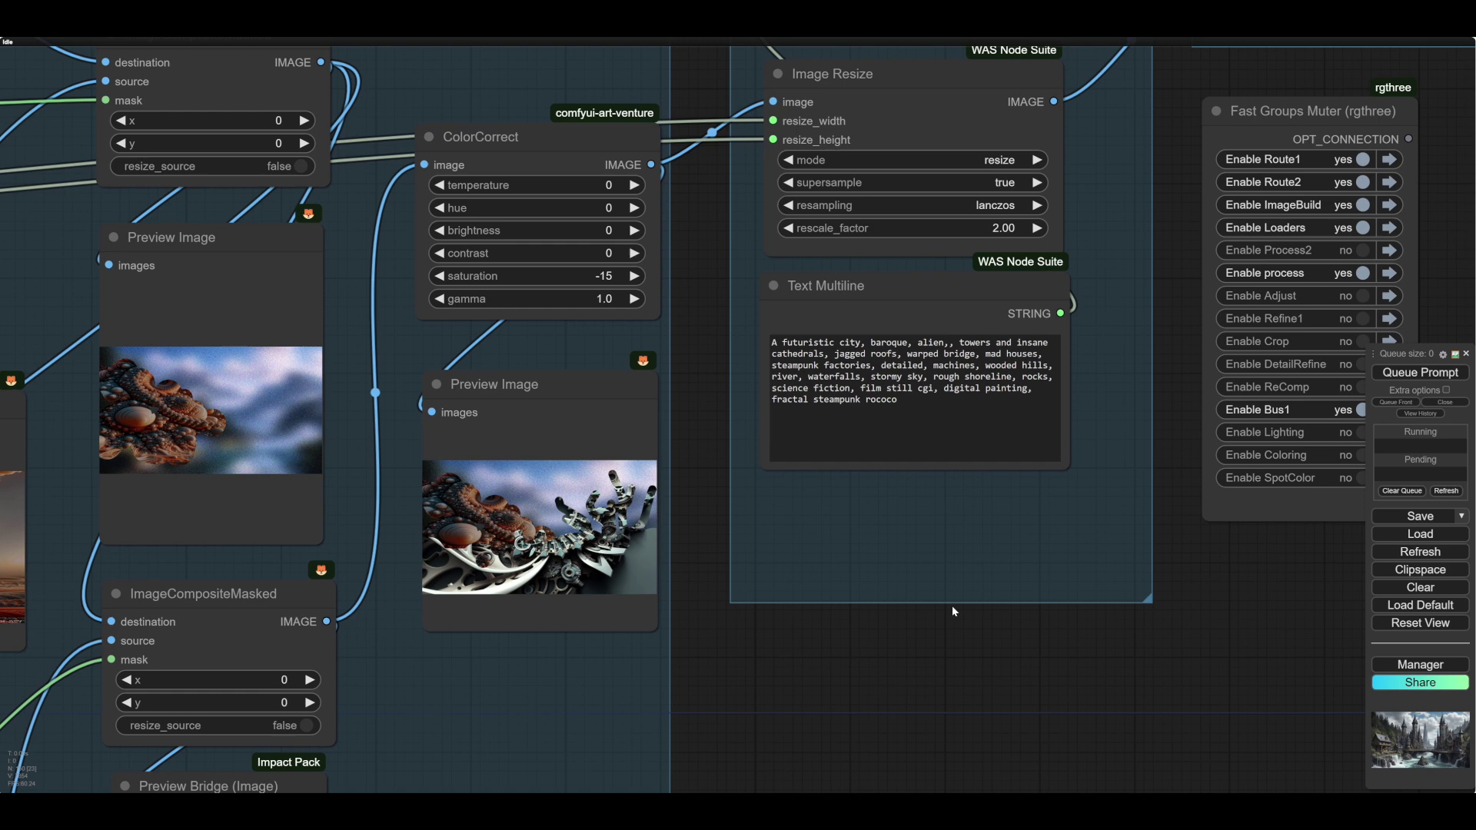
{"action": "left_click", "coordinate": [630, 276]}
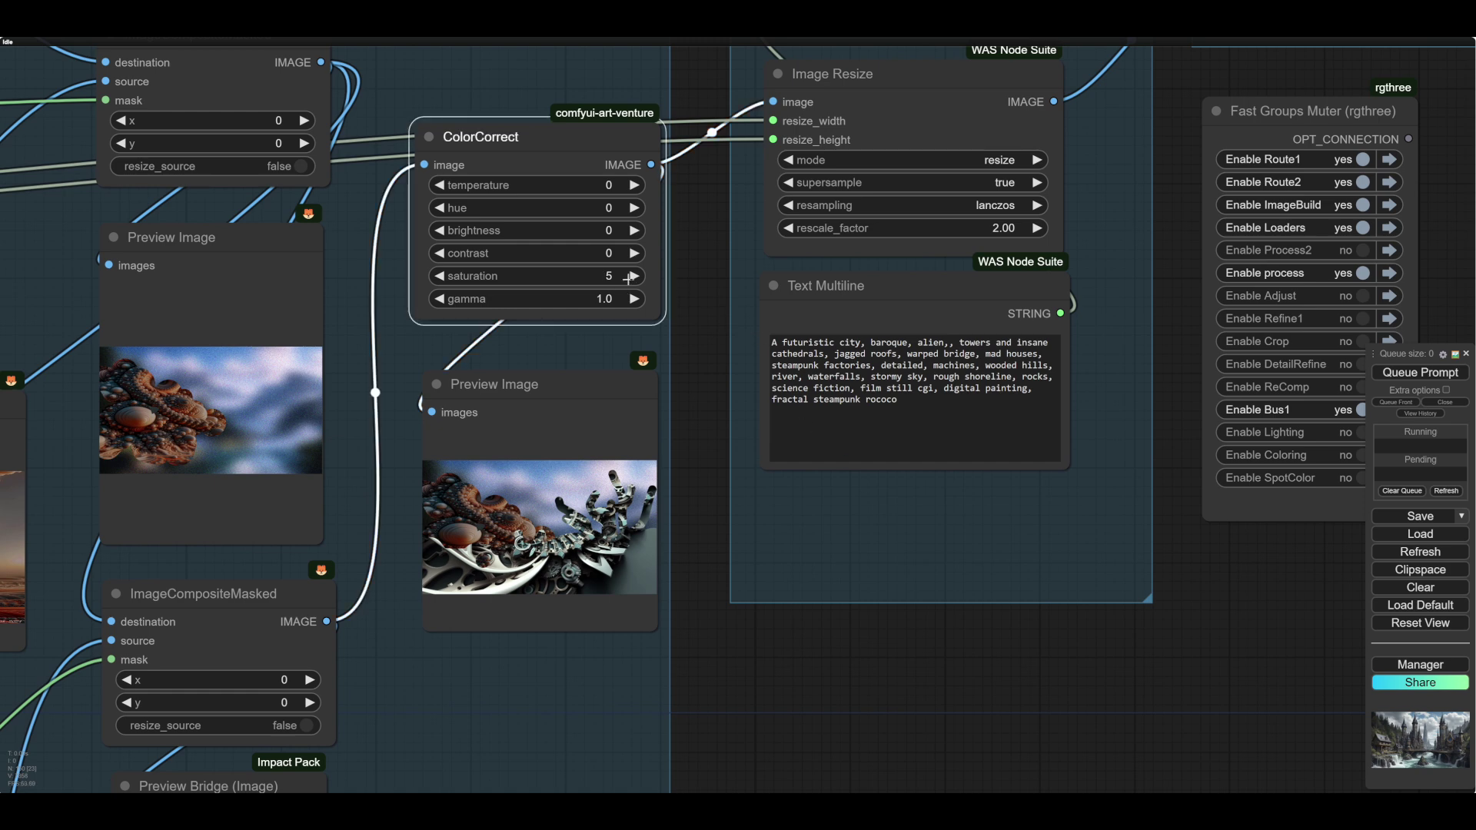
{"action": "left_click_drag", "start_coordinate": [1360, 651], "coordinate": [726, 779]}
{"action": "left_click_drag", "start_coordinate": [837, 359], "coordinate": [603, 701]}
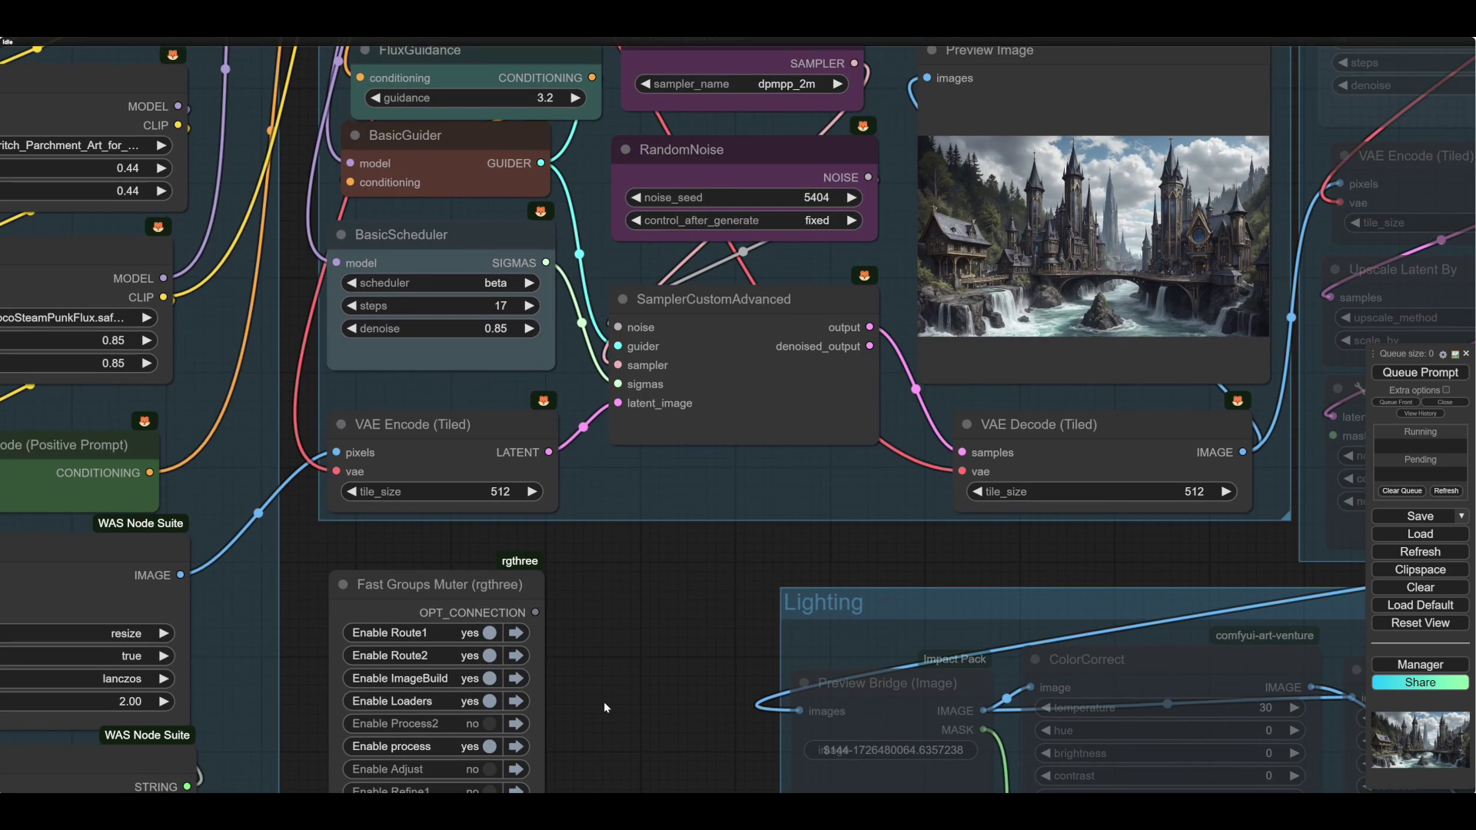
{"action": "scroll", "coordinate": [1121, 272], "scroll_direction": "up", "scroll_amount": 3}
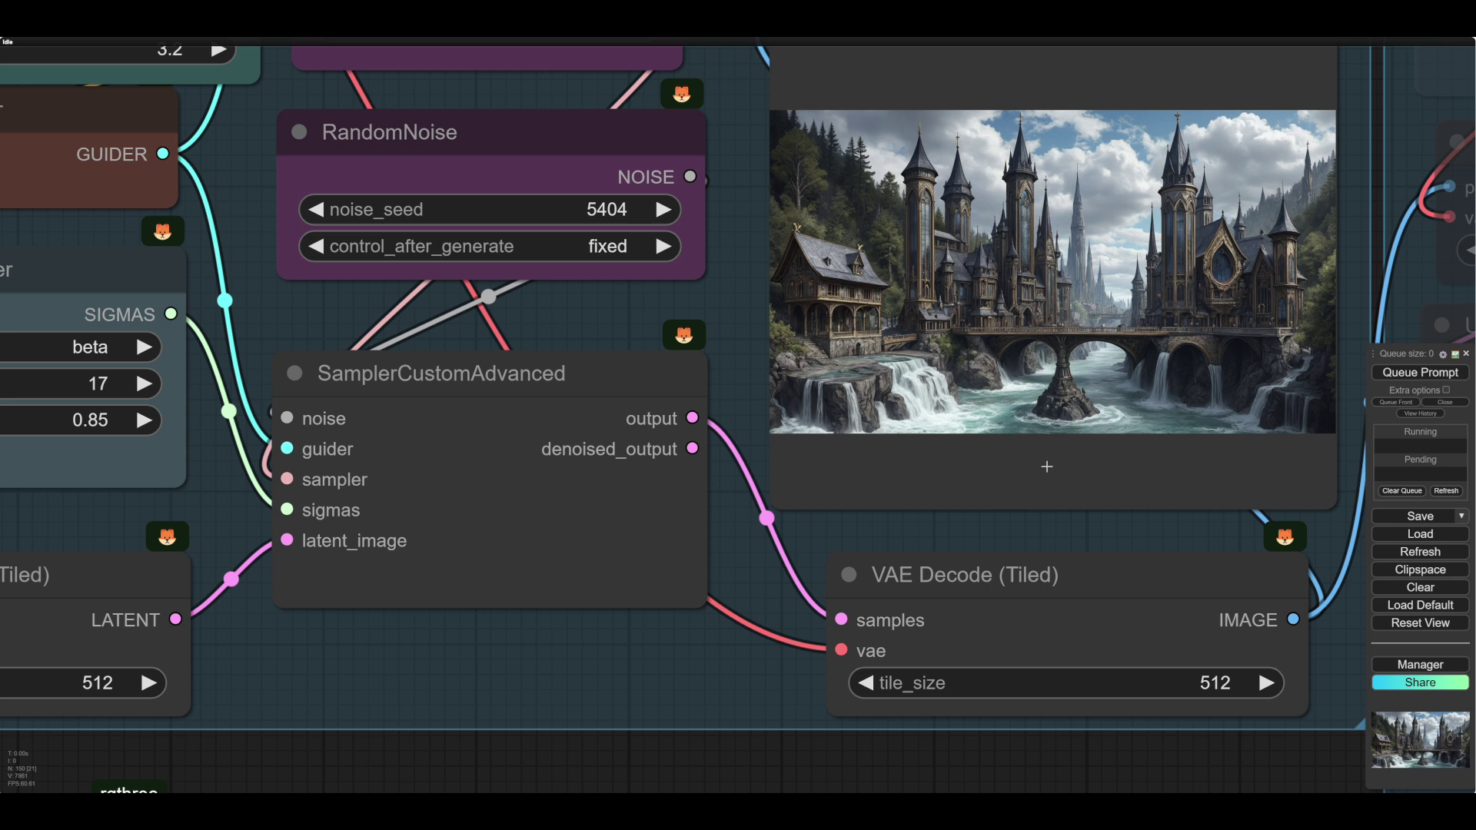
Generate variations with noise seeds from 5405 up to 5411, and set the FluxGuidance to 3.3 and the denoise to 0.80.
{"action": "left_click", "coordinate": [660, 210]}
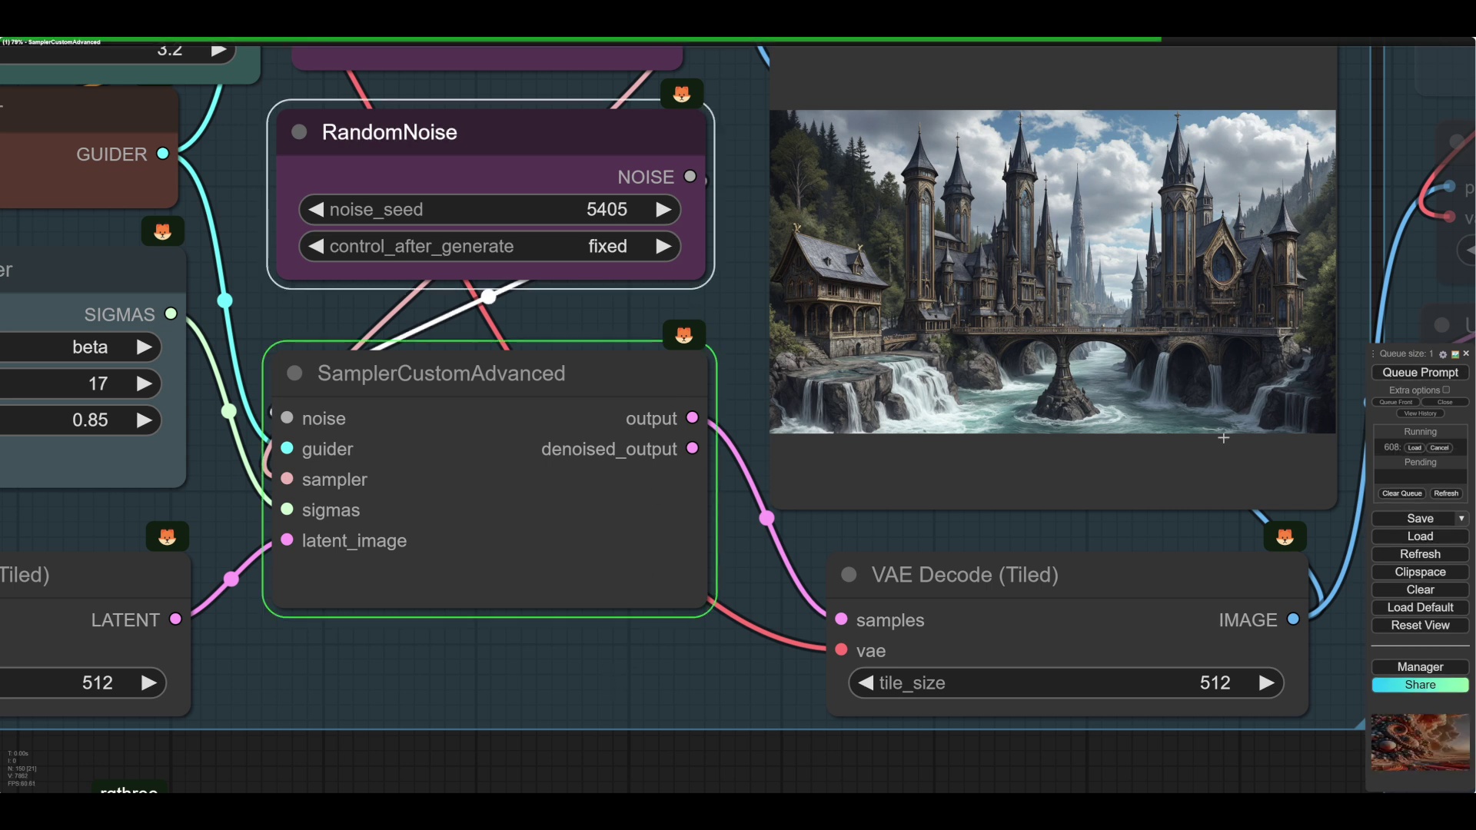
{"action": "left_click_drag", "start_coordinate": [683, 671], "coordinate": [671, 675]}
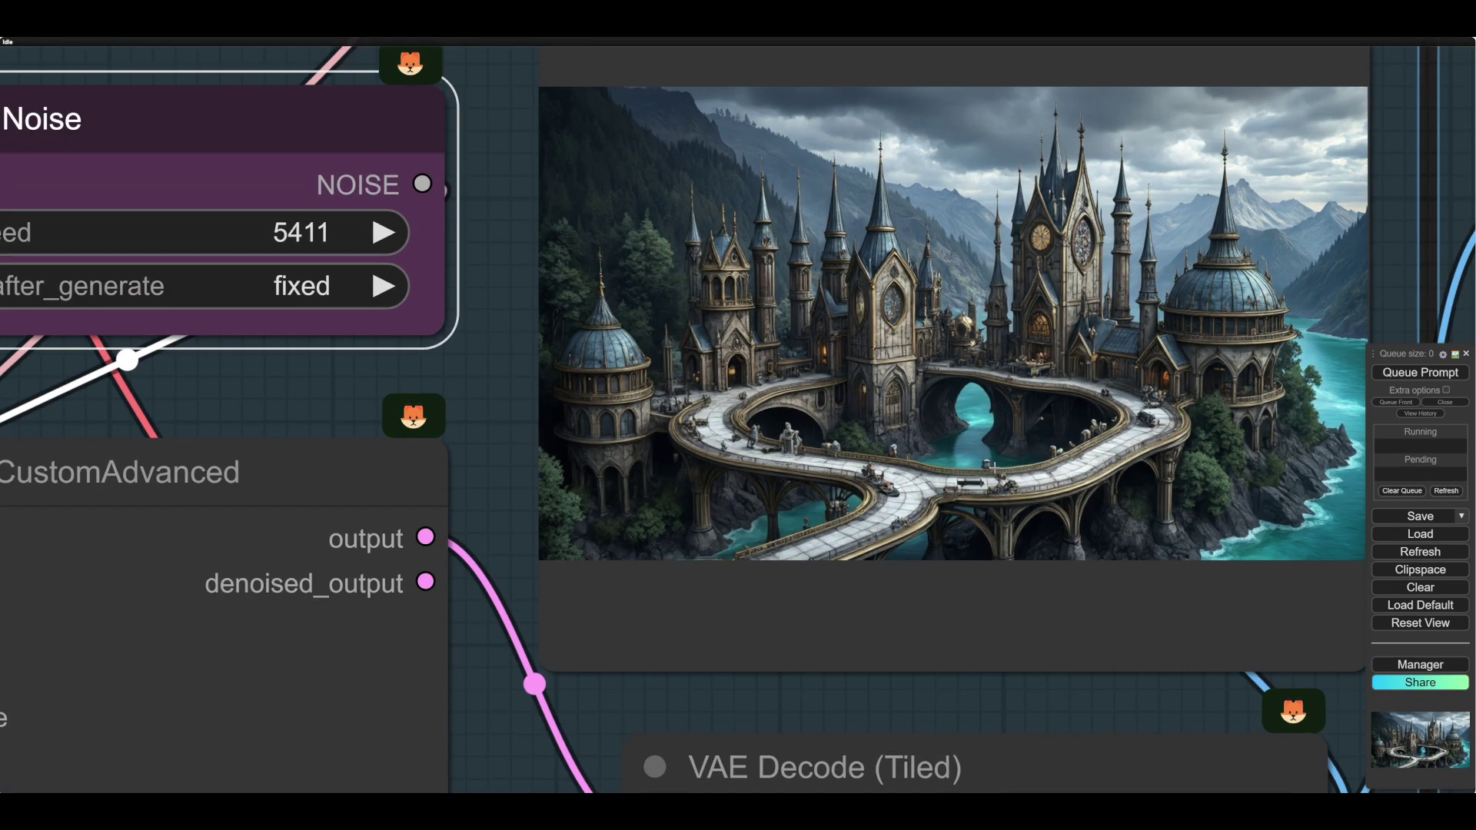
{"action": "scroll", "coordinate": [994, 467], "scroll_direction": "up", "scroll_amount": 5}
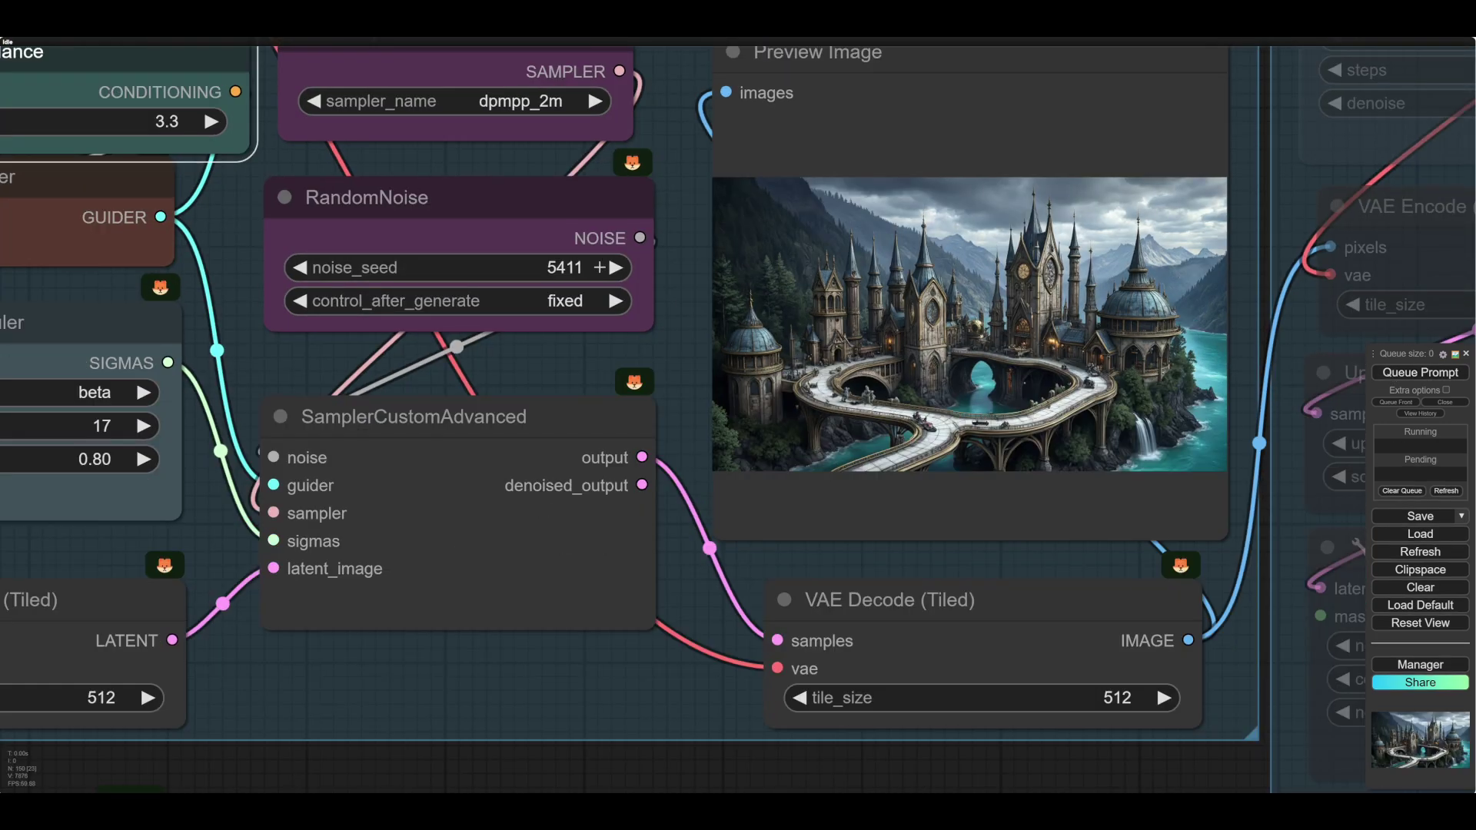
Set the first process group's RandomNoise seed to 5412, run the workflow and inspect the generated image.
{"action": "scroll", "coordinate": [529, 682], "scroll_direction": "down", "scroll_amount": 2}
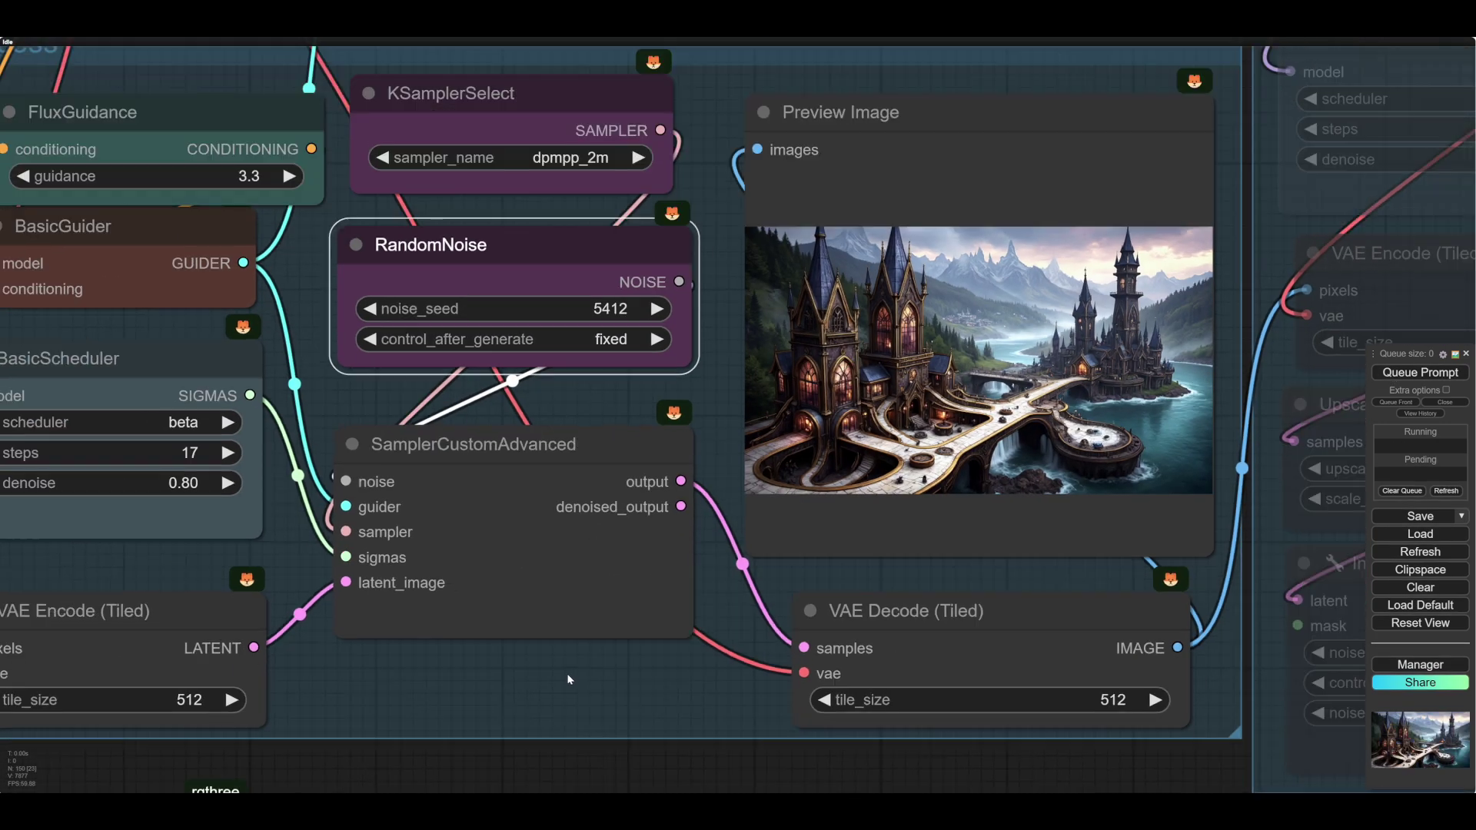
{"action": "left_click_drag", "start_coordinate": [533, 748], "coordinate": [967, 674]}
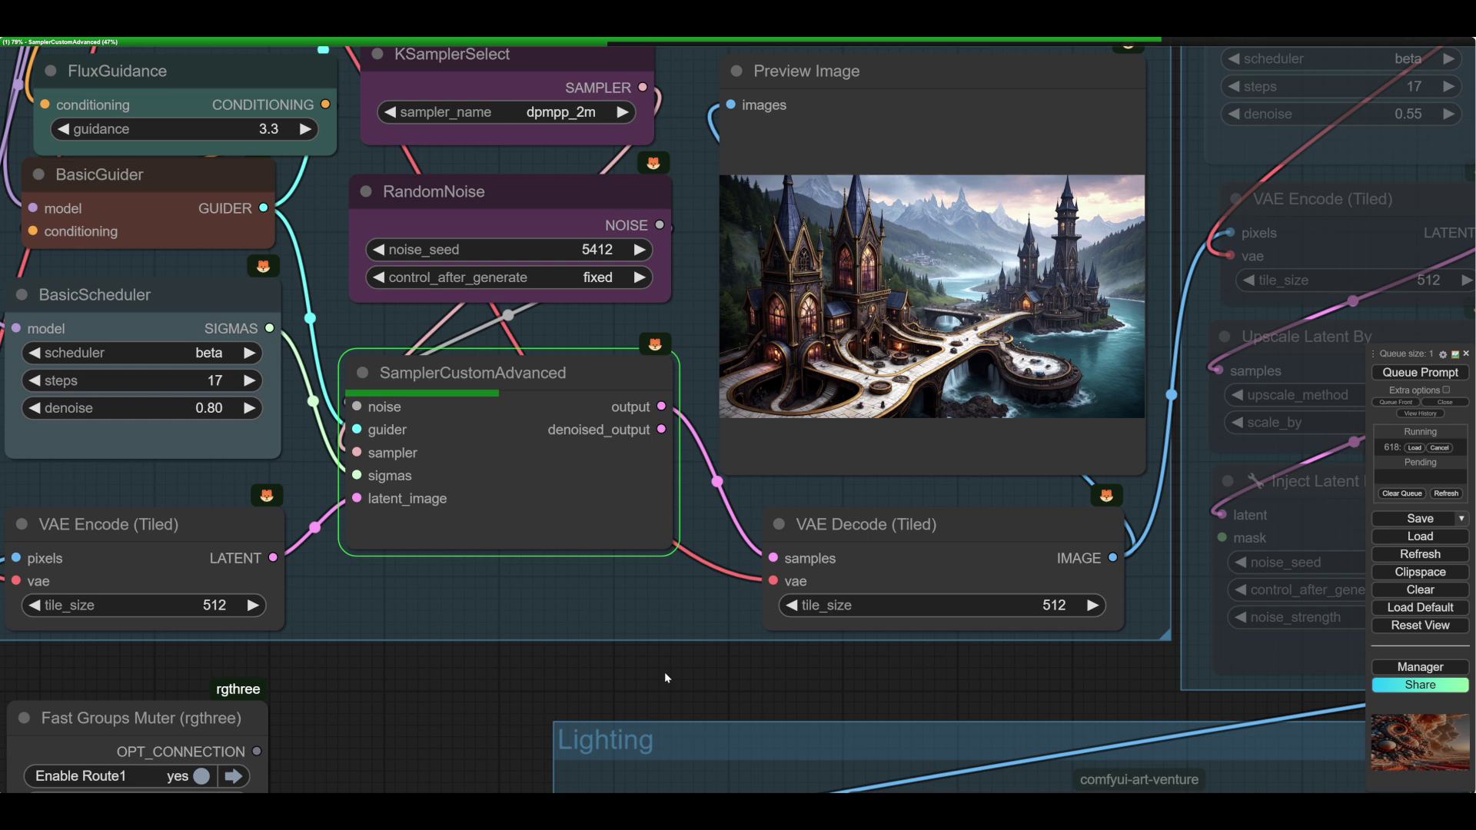
{"action": "scroll", "coordinate": [960, 295], "scroll_direction": "up", "scroll_amount": 5}
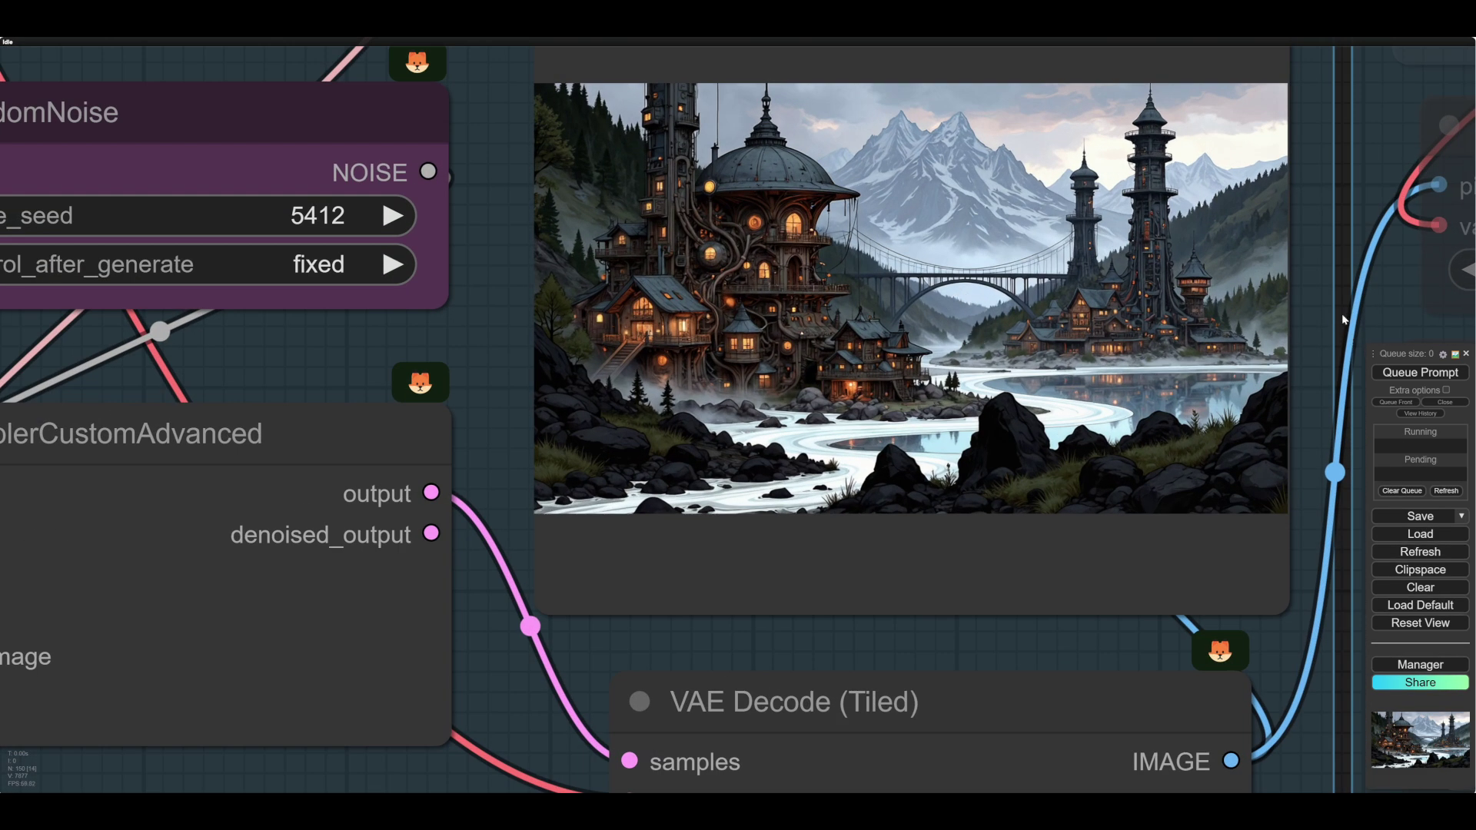
{"action": "left_click_drag", "start_coordinate": [1331, 316], "coordinate": [1267, 392]}
{"action": "scroll", "coordinate": [828, 584], "scroll_direction": "down", "scroll_amount": 8}
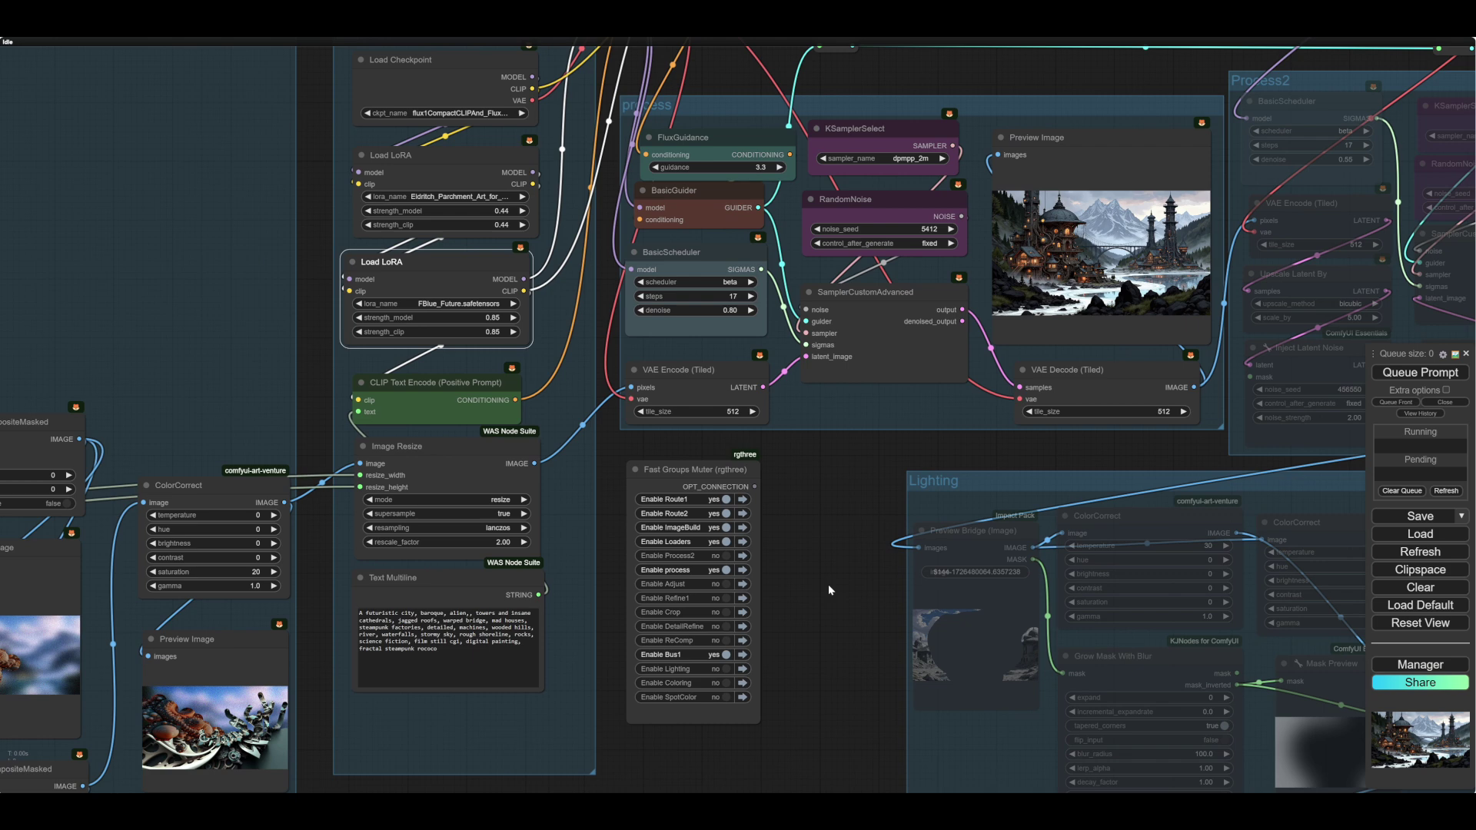
Look over the workflow from the composite through the loaders and process groups, and examine the generated city image up close.
{"action": "left_click_drag", "start_coordinate": [814, 660], "coordinate": [829, 632]}
{"action": "scroll", "coordinate": [829, 631], "scroll_direction": "down", "scroll_amount": 1}
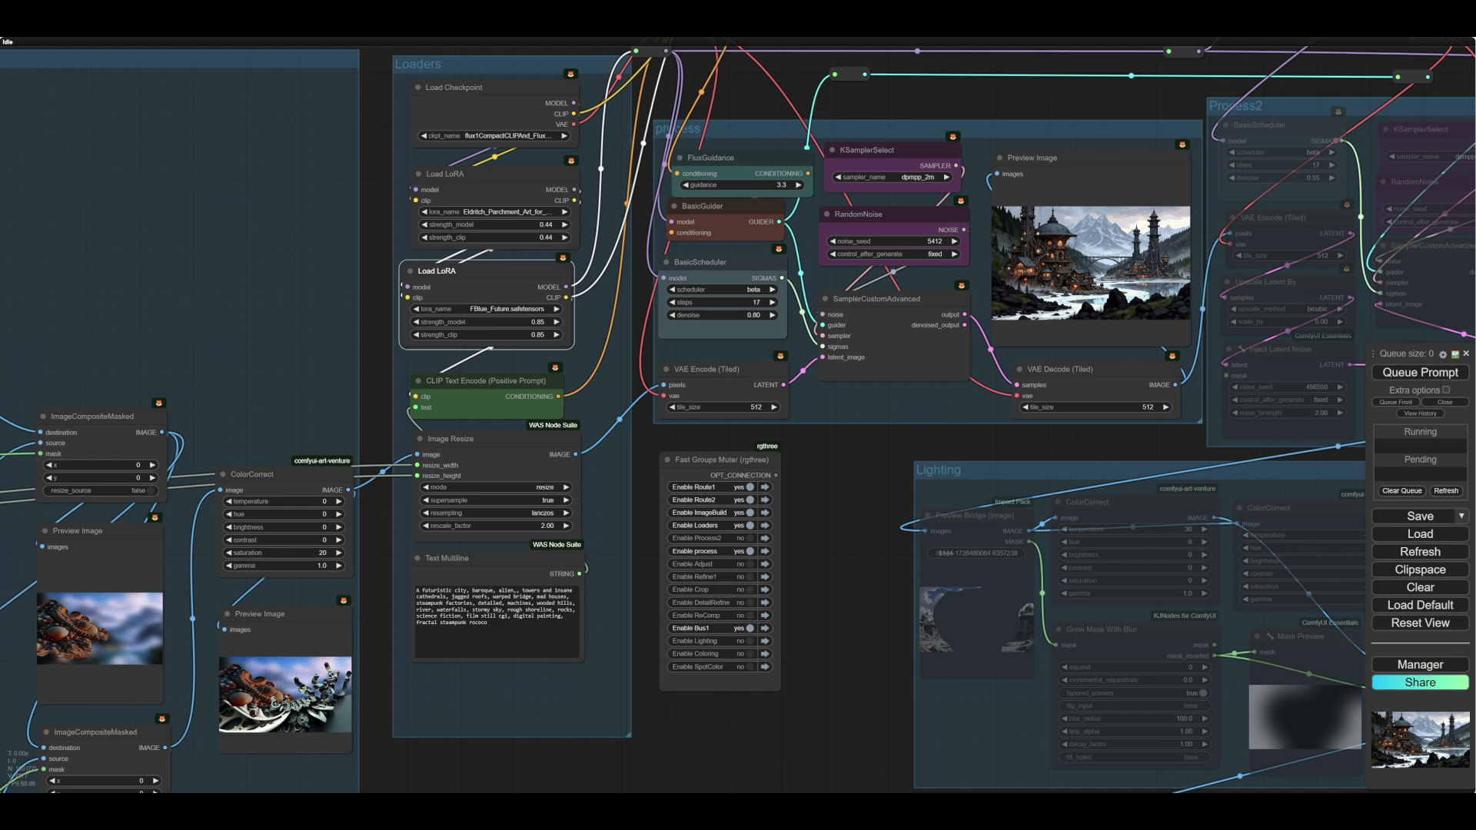
{"action": "left_click_drag", "start_coordinate": [641, 634], "coordinate": [607, 668]}
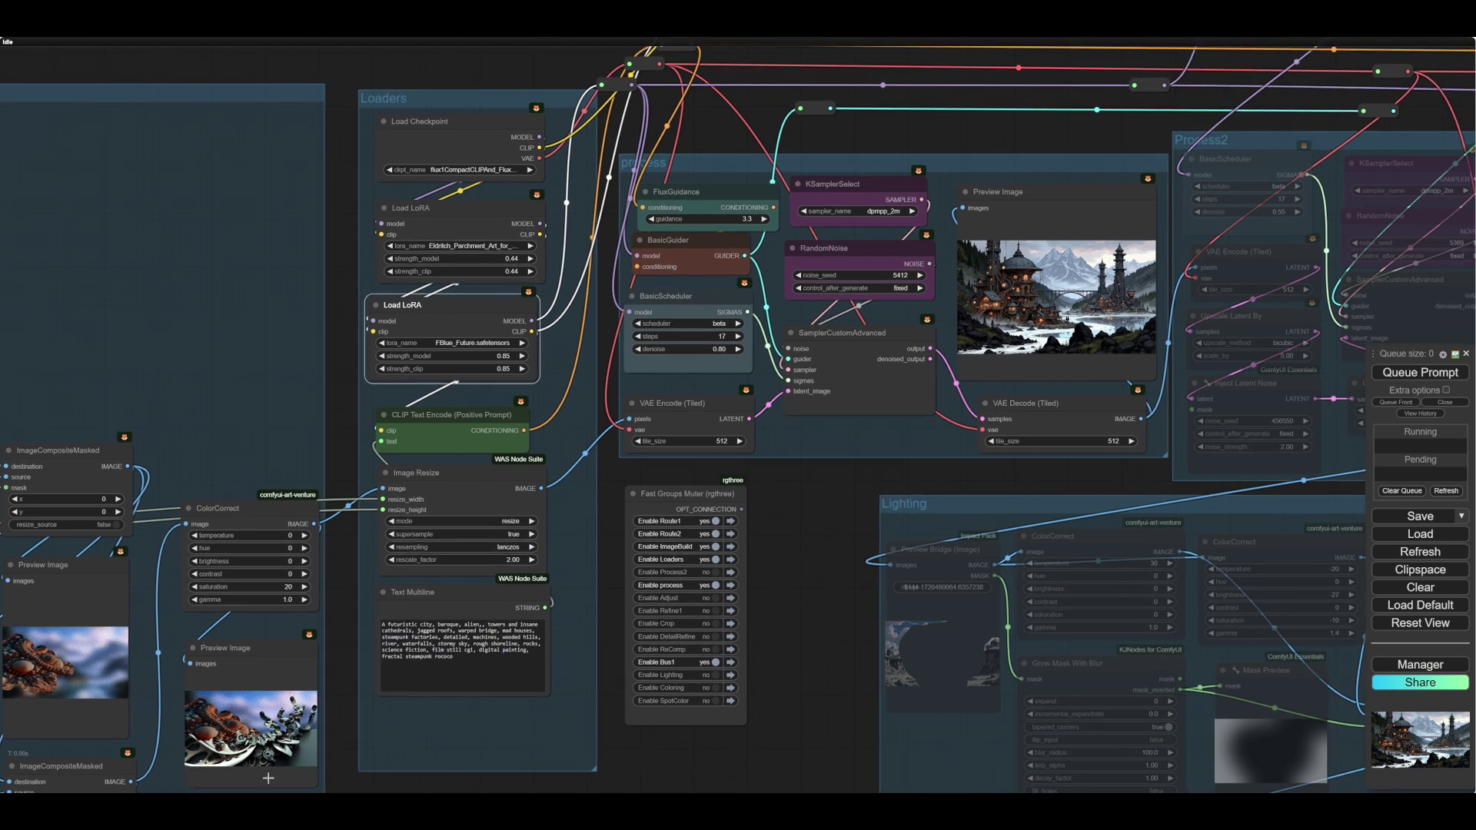
{"action": "left_click_drag", "start_coordinate": [768, 629], "coordinate": [611, 793]}
{"action": "left_click_drag", "start_coordinate": [860, 697], "coordinate": [778, 706]}
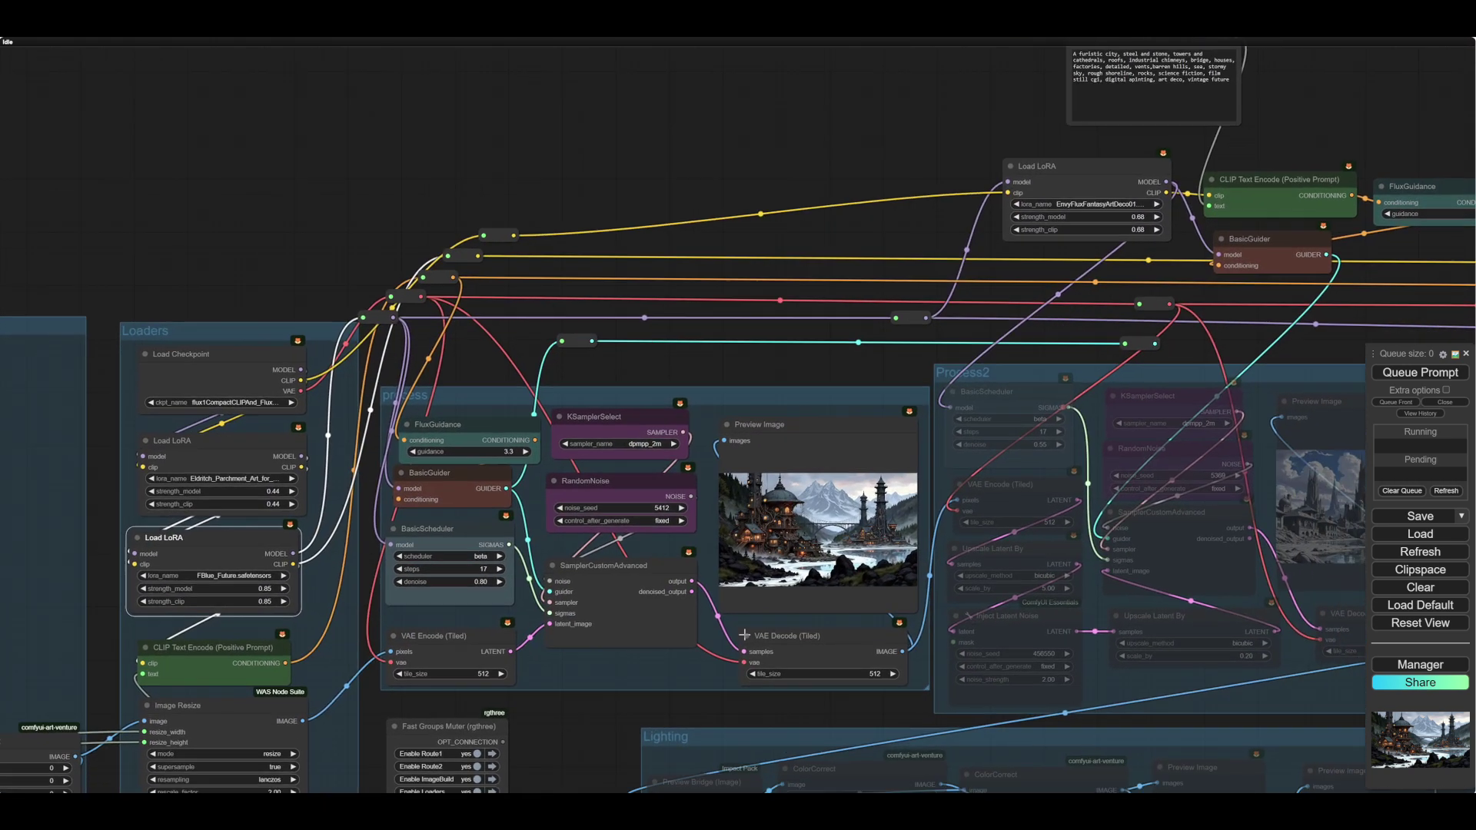
{"action": "scroll", "coordinate": [772, 584], "scroll_direction": "up", "scroll_amount": 11}
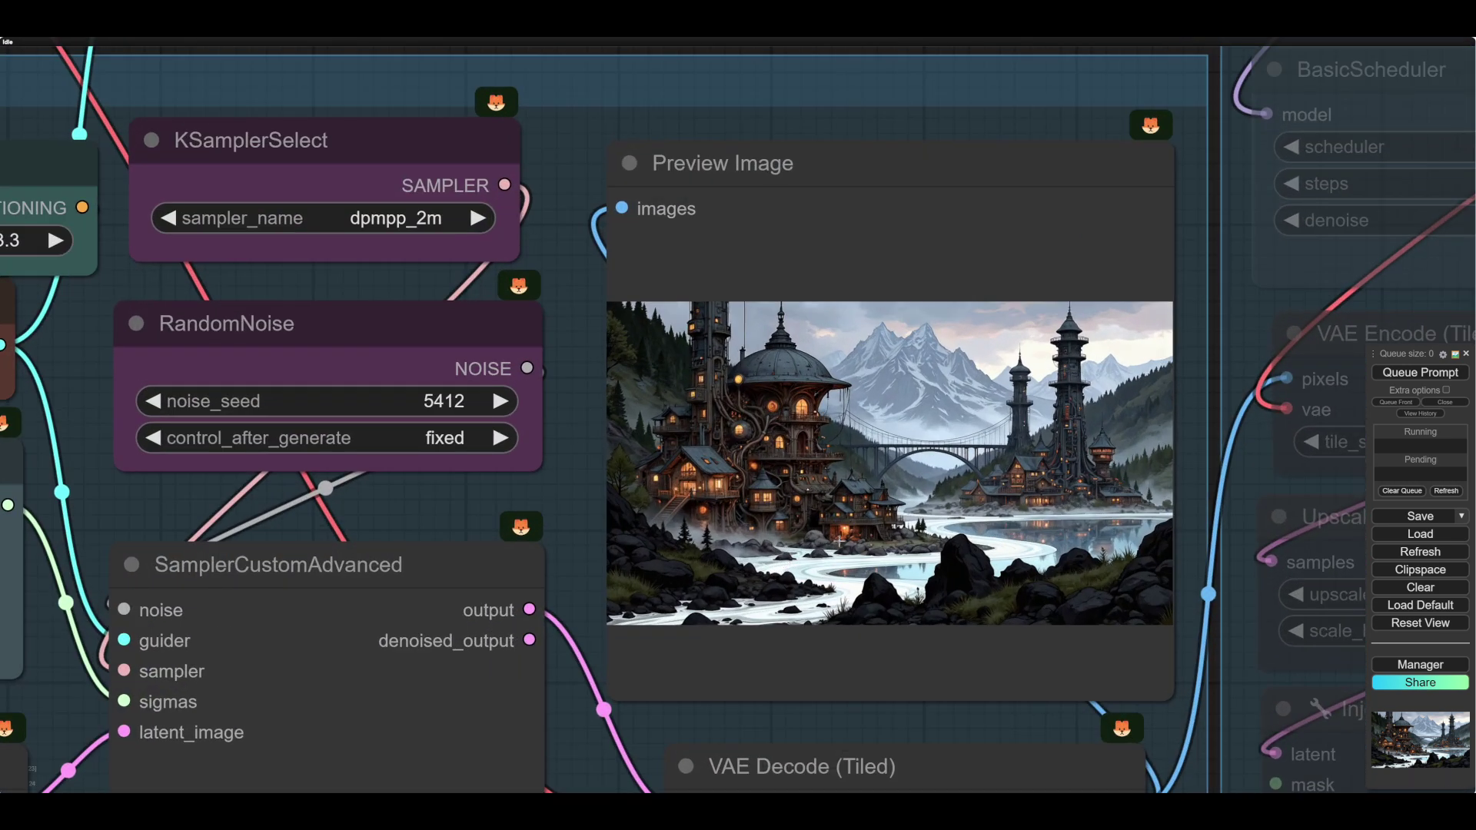
{"action": "scroll", "coordinate": [918, 500], "scroll_direction": "up", "scroll_amount": 6}
{"action": "scroll", "coordinate": [962, 500], "scroll_direction": "down", "scroll_amount": 1}
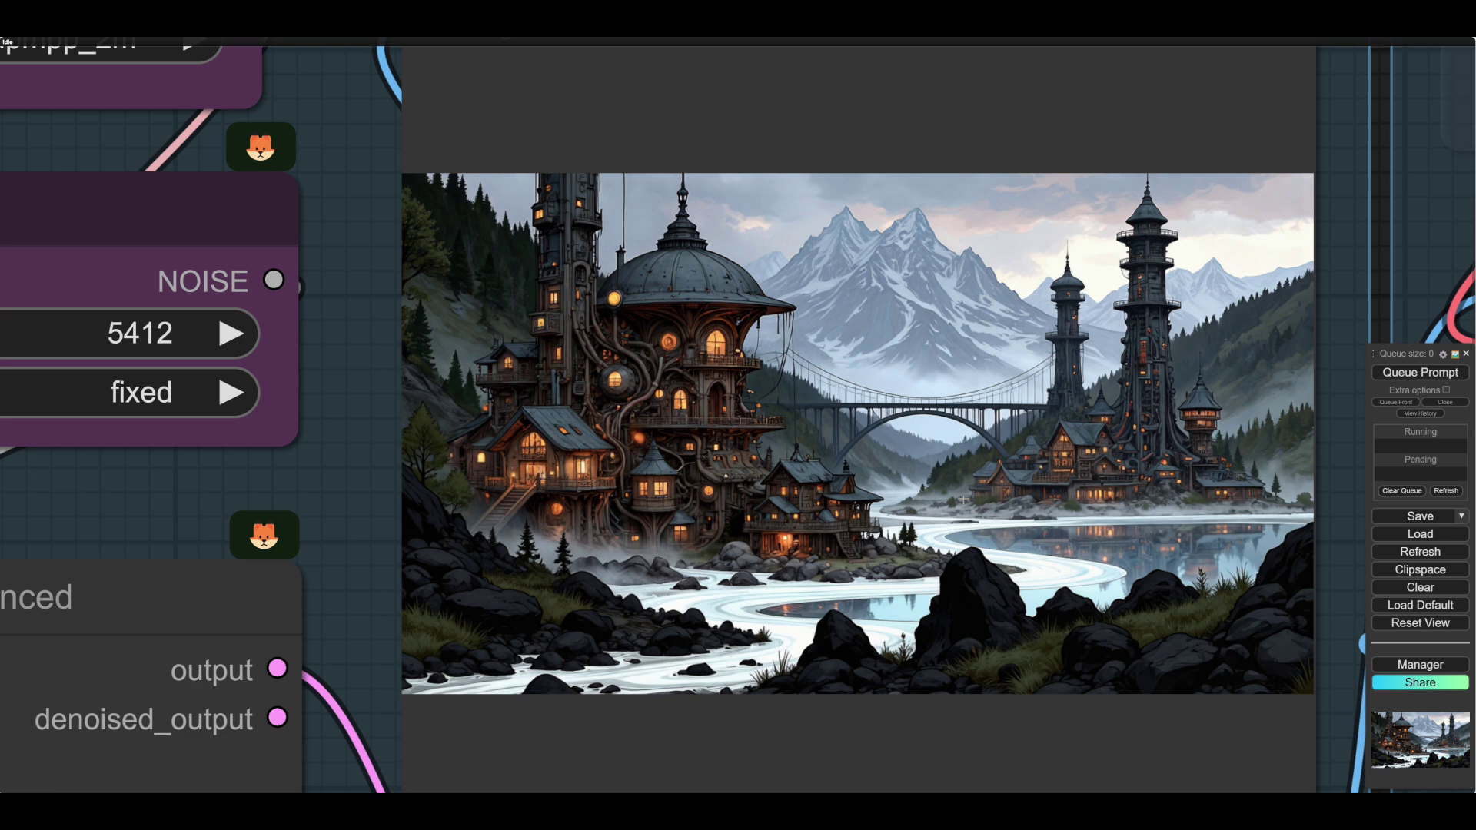
Enable all nodes in the Process2 group so the second sampling pass is active.
{"action": "scroll", "coordinate": [963, 500], "scroll_direction": "down", "scroll_amount": 13}
{"action": "left_click_drag", "start_coordinate": [803, 667], "coordinate": [473, 621]}
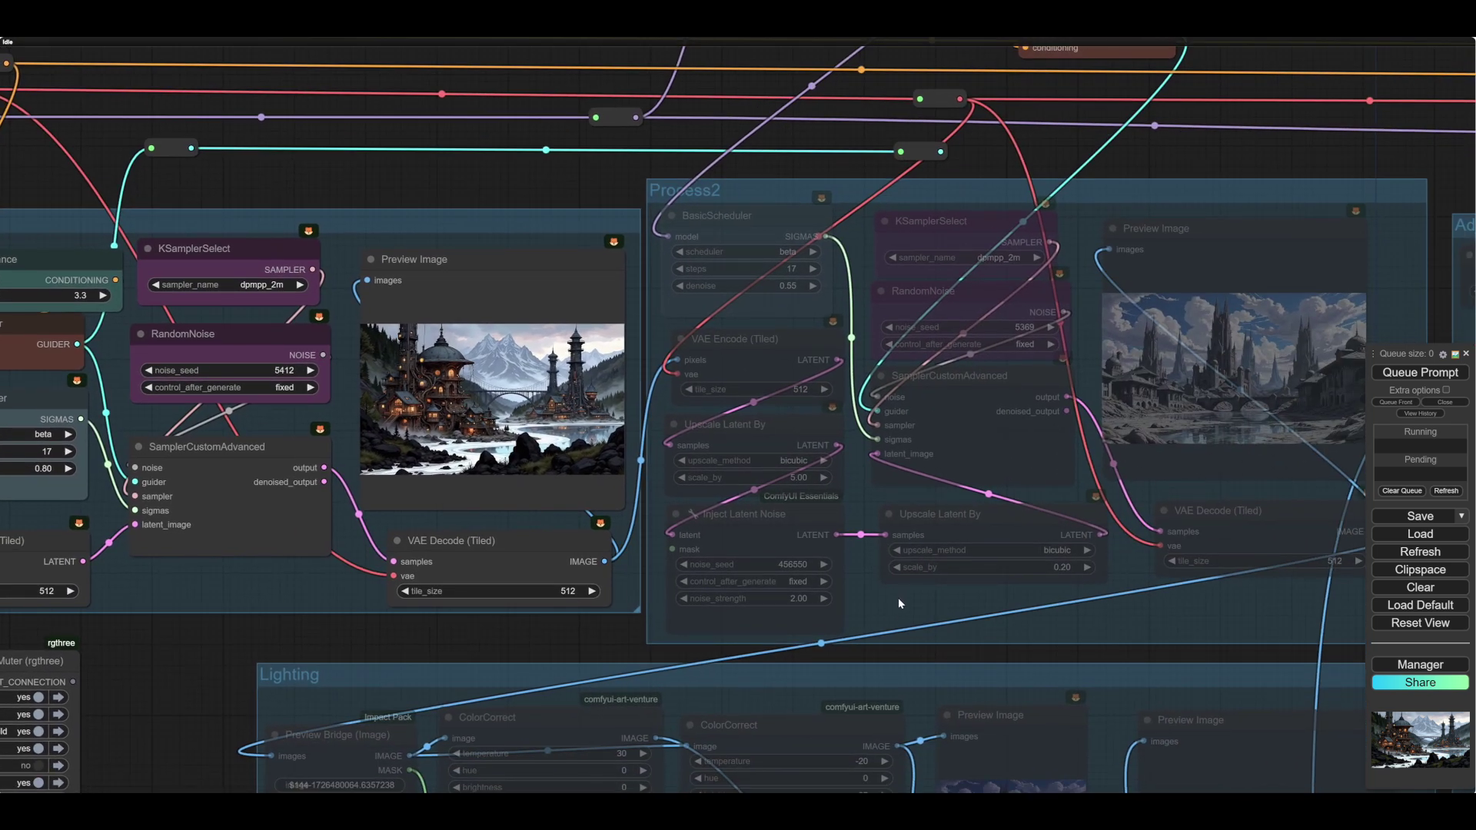
{"action": "right_click", "coordinate": [891, 607]}
{"action": "left_click", "coordinate": [935, 664]}
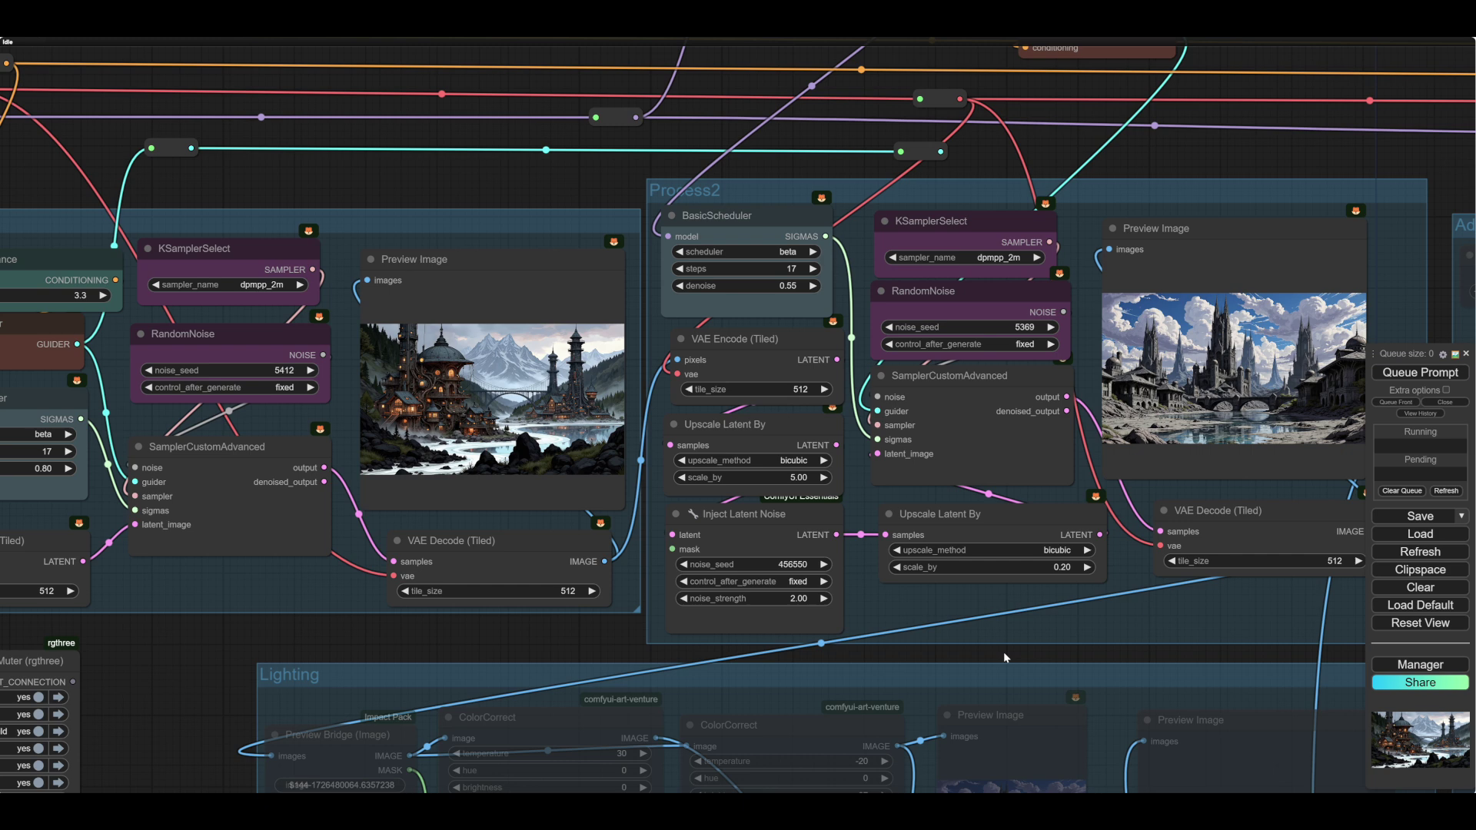
{"action": "left_click_drag", "start_coordinate": [1003, 652], "coordinate": [969, 685]}
{"action": "scroll", "coordinate": [969, 685], "scroll_direction": "down", "scroll_amount": 1}
{"action": "scroll", "coordinate": [969, 684], "scroll_direction": "down", "scroll_amount": 2}
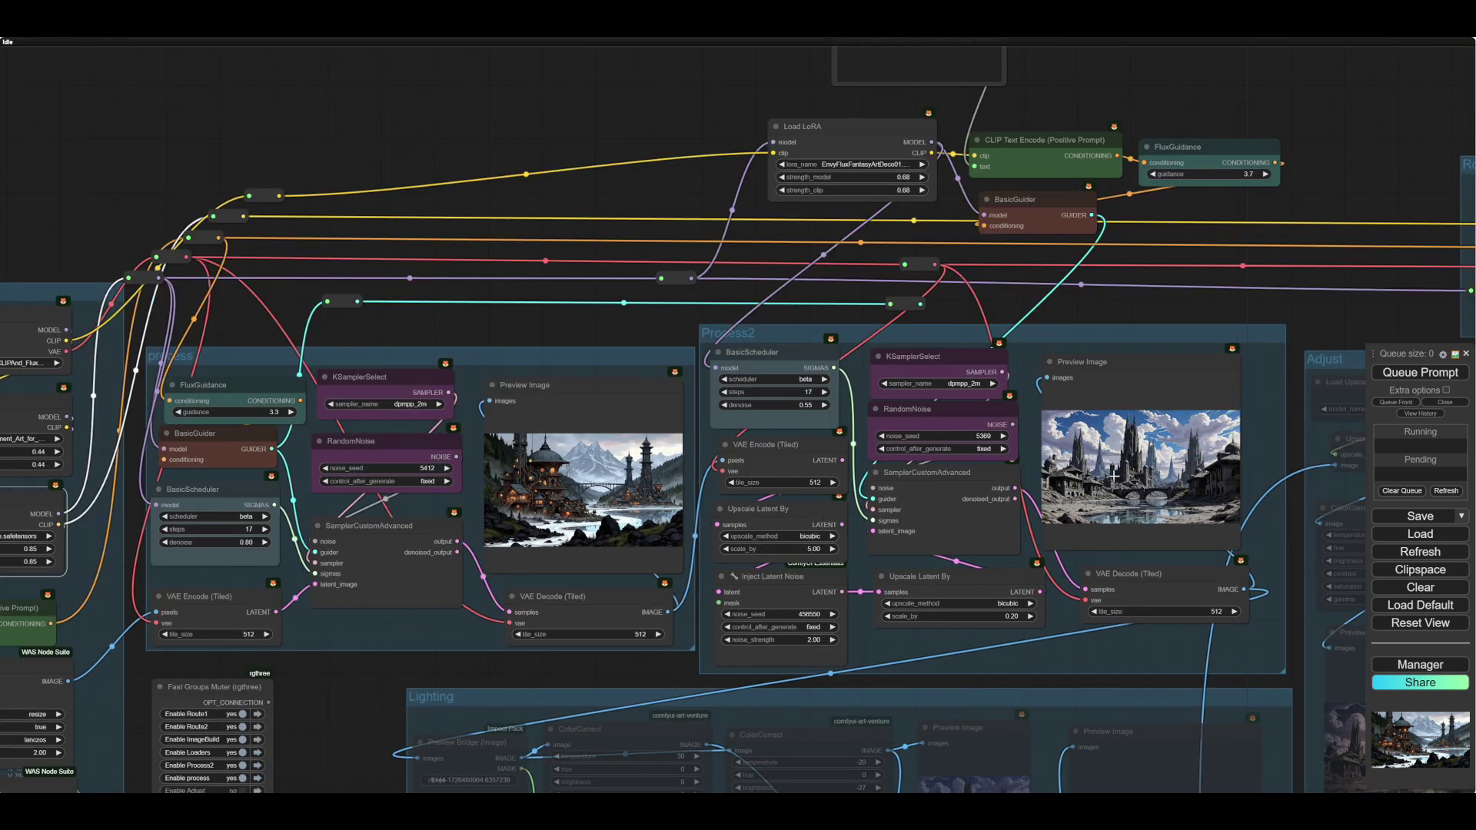
Copy the Text Multiline prompt from the Loaders group beside Process2's old prompt and connect it to the second CLIP Text Encode node.
{"action": "left_click_drag", "start_coordinate": [1156, 316], "coordinate": [1036, 326]}
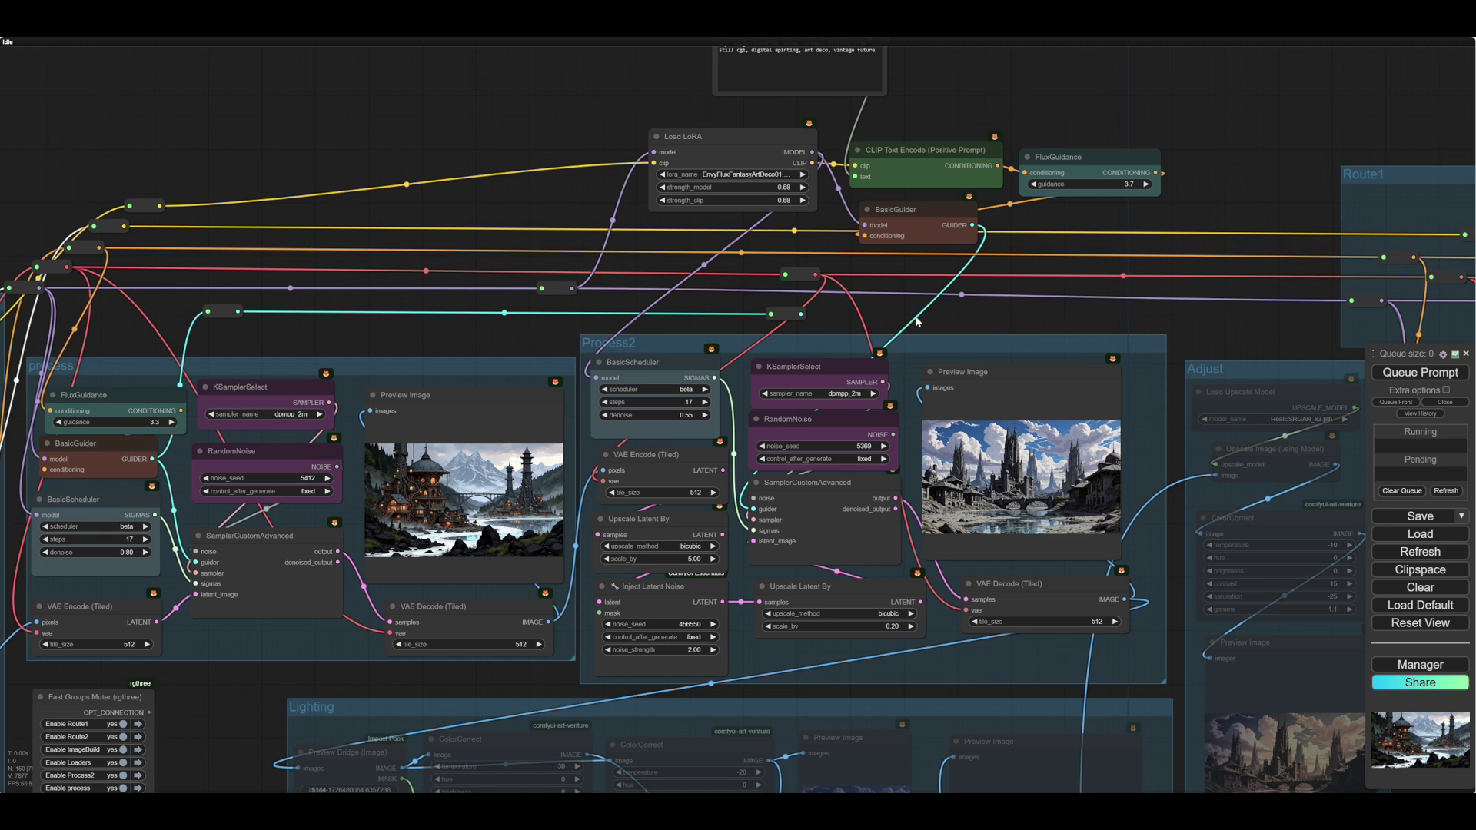
{"action": "left_click_drag", "start_coordinate": [953, 117], "coordinate": [1099, 178]}
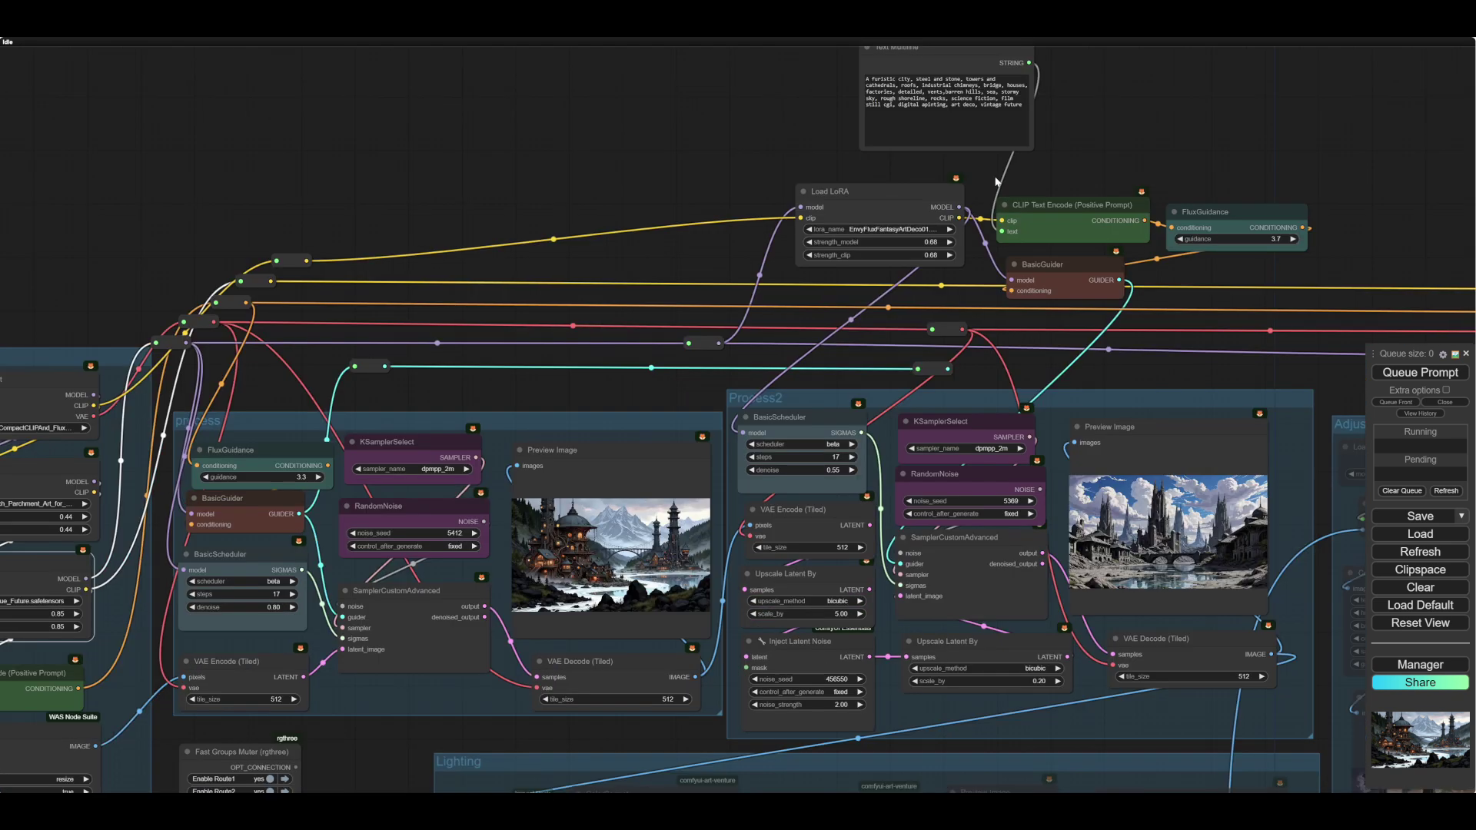
{"action": "left_click_drag", "start_coordinate": [705, 128], "coordinate": [1098, 38]}
{"action": "scroll", "coordinate": [723, 661], "scroll_direction": "down", "scroll_amount": 1}
{"action": "scroll", "coordinate": [722, 661], "scroll_direction": "left", "scroll_amount": 1}
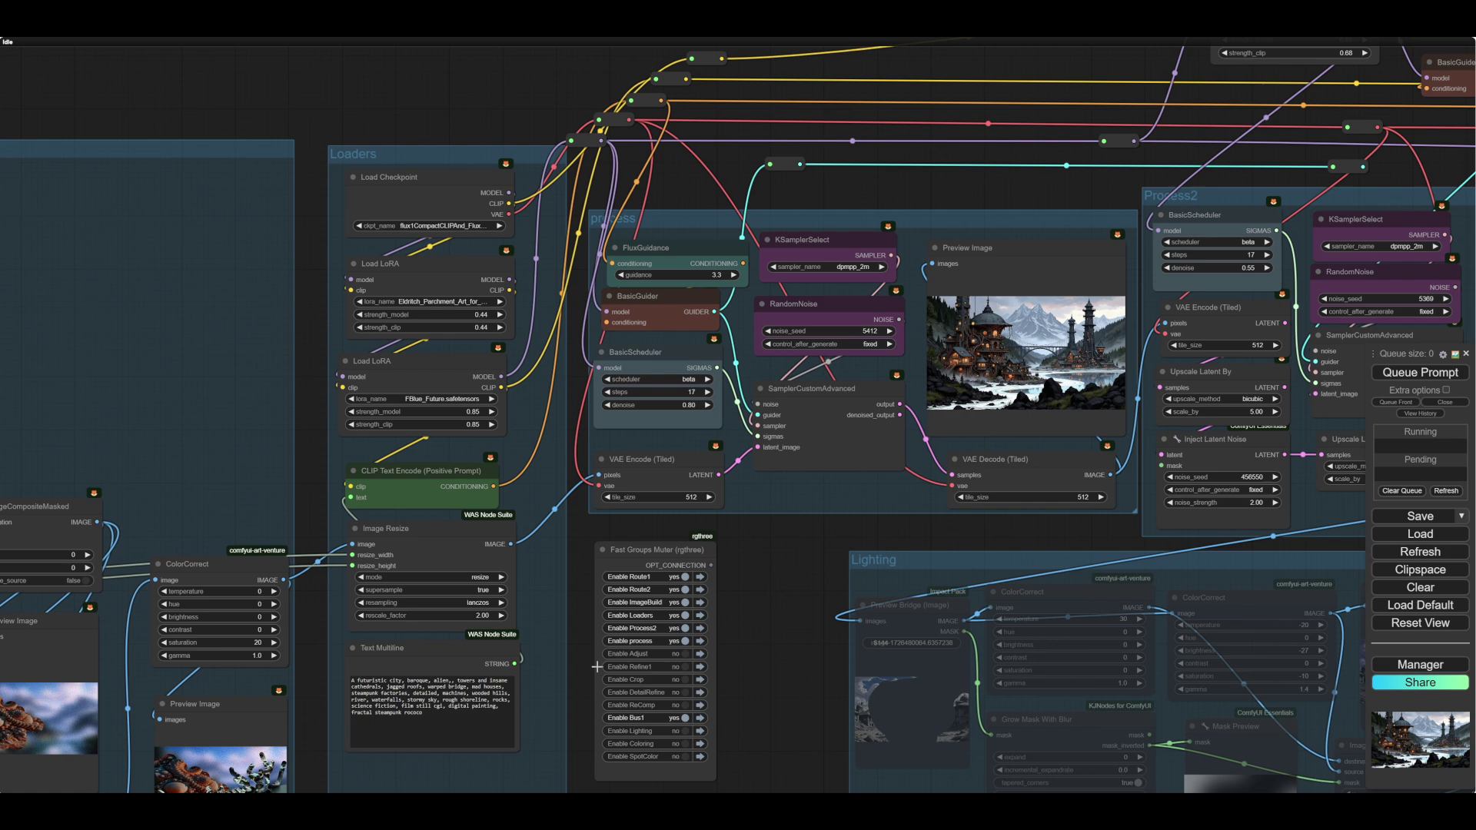
{"action": "left_click", "coordinate": [424, 653]}
{"action": "left_click_drag", "start_coordinate": [423, 652], "coordinate": [539, 53]}
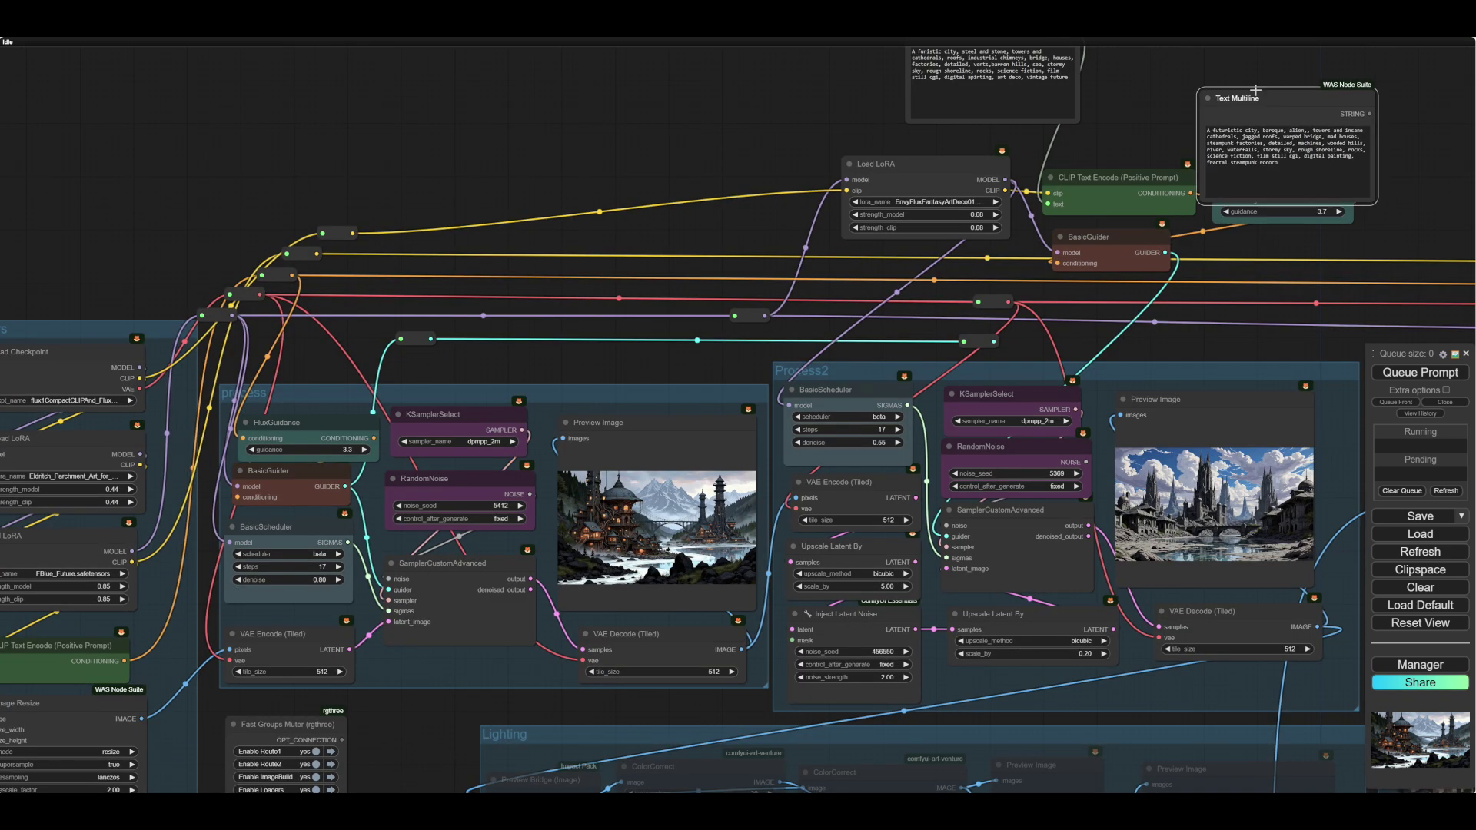
{"action": "left_click_drag", "start_coordinate": [1278, 99], "coordinate": [1291, 73]}
{"action": "left_click_drag", "start_coordinate": [1188, 103], "coordinate": [831, 221]}
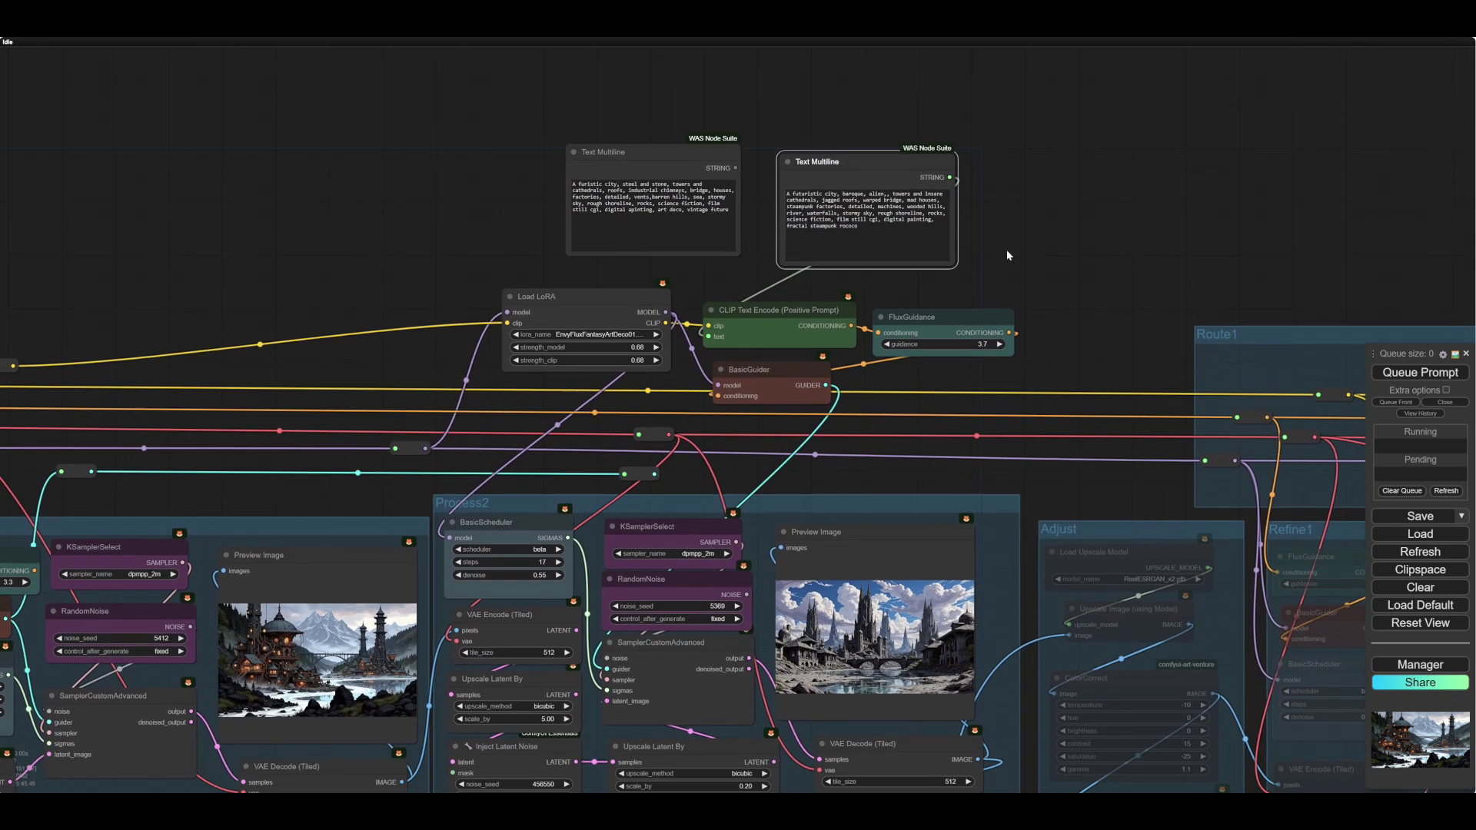
{"action": "left_click_drag", "start_coordinate": [1007, 251], "coordinate": [1007, 245]}
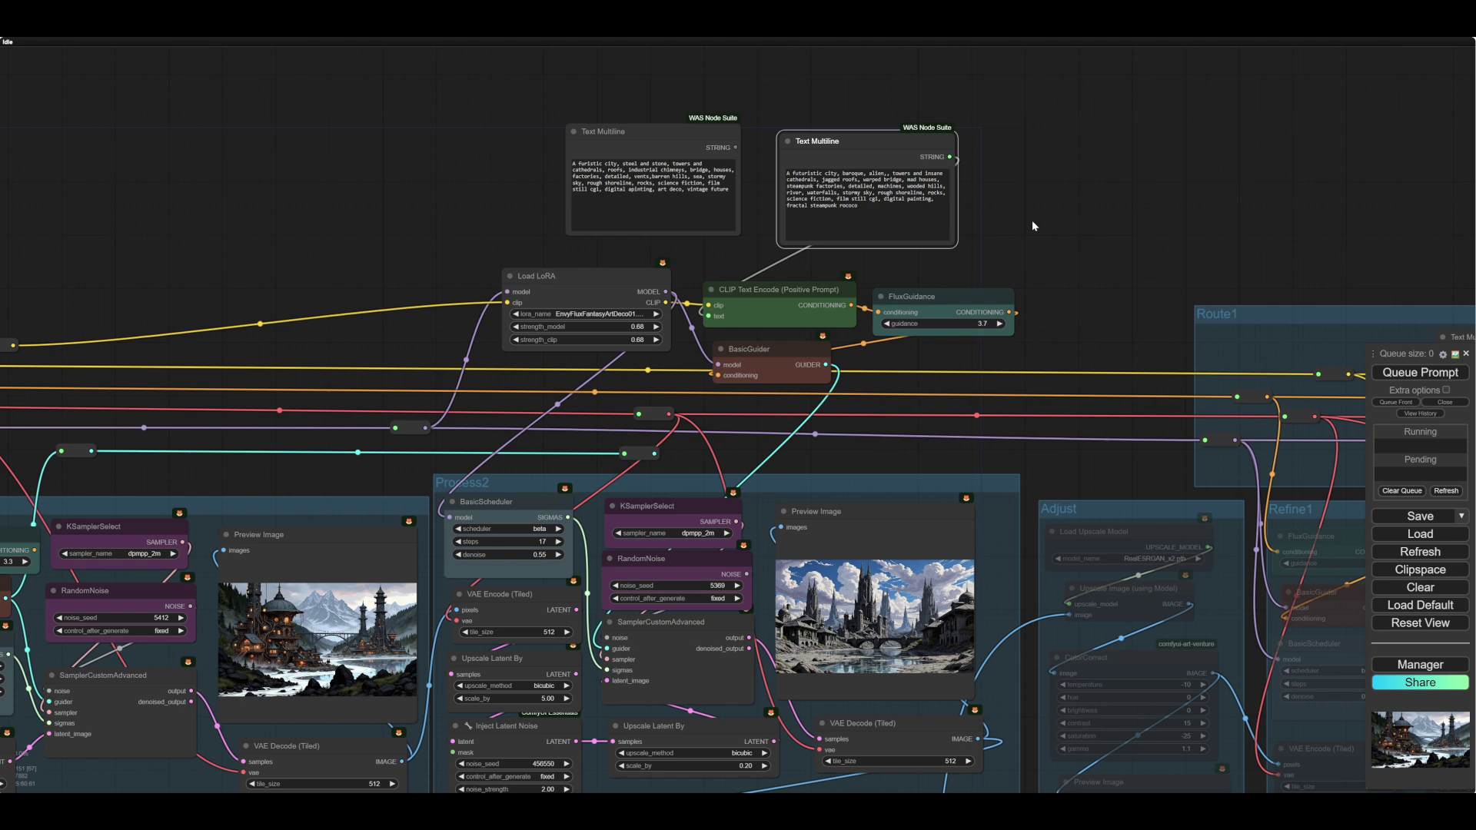
Run the workflow with Process2 active and inspect the image from the second pass.
{"action": "scroll", "coordinate": [1049, 223], "scroll_direction": "down", "scroll_amount": 1}
{"action": "scroll", "coordinate": [1032, 244], "scroll_direction": "down", "scroll_amount": 2}
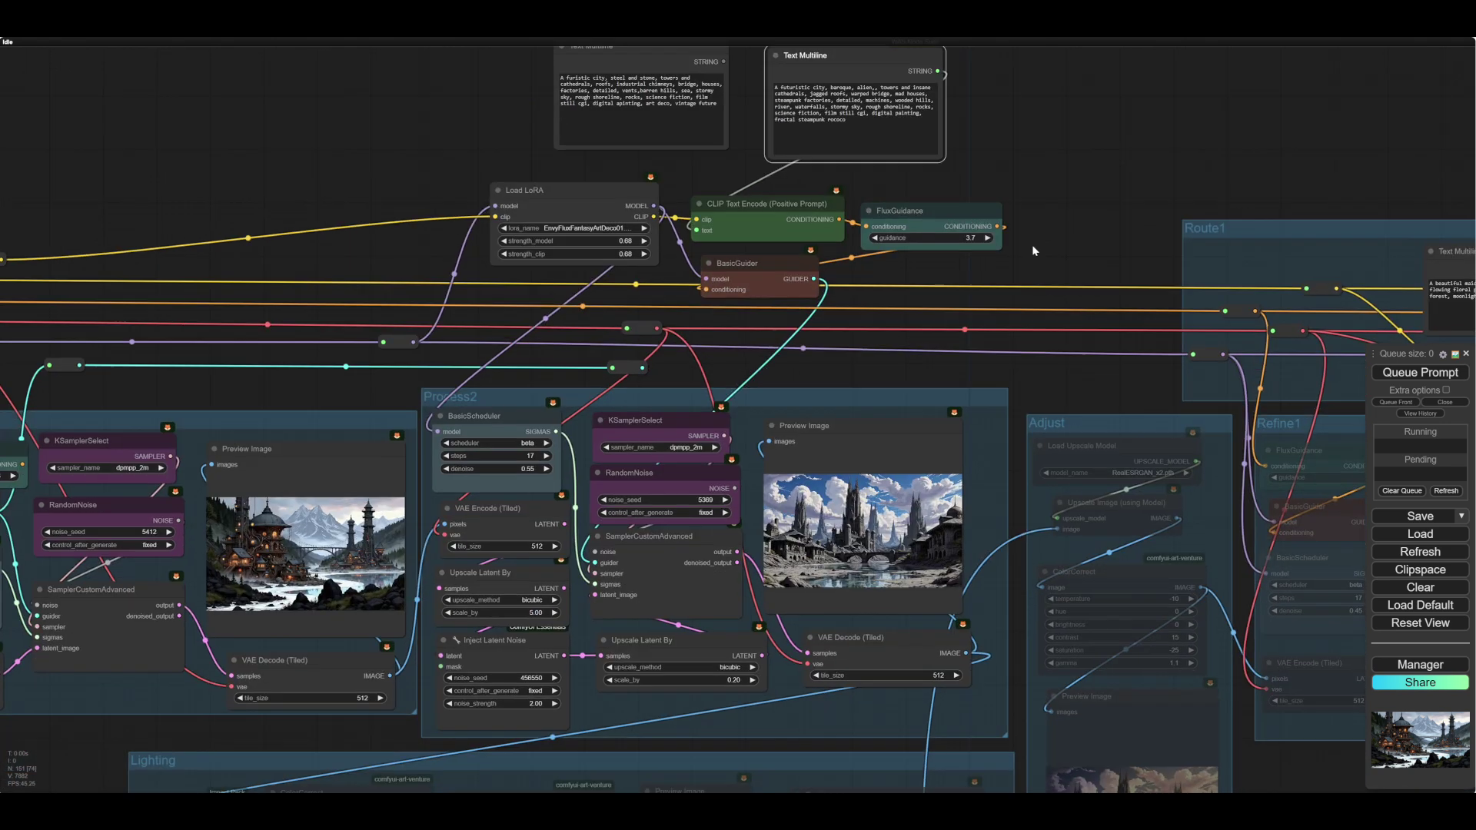
{"action": "scroll", "coordinate": [1032, 246], "scroll_direction": "down", "scroll_amount": 2}
{"action": "left_click_drag", "start_coordinate": [1029, 322], "coordinate": [999, 250]}
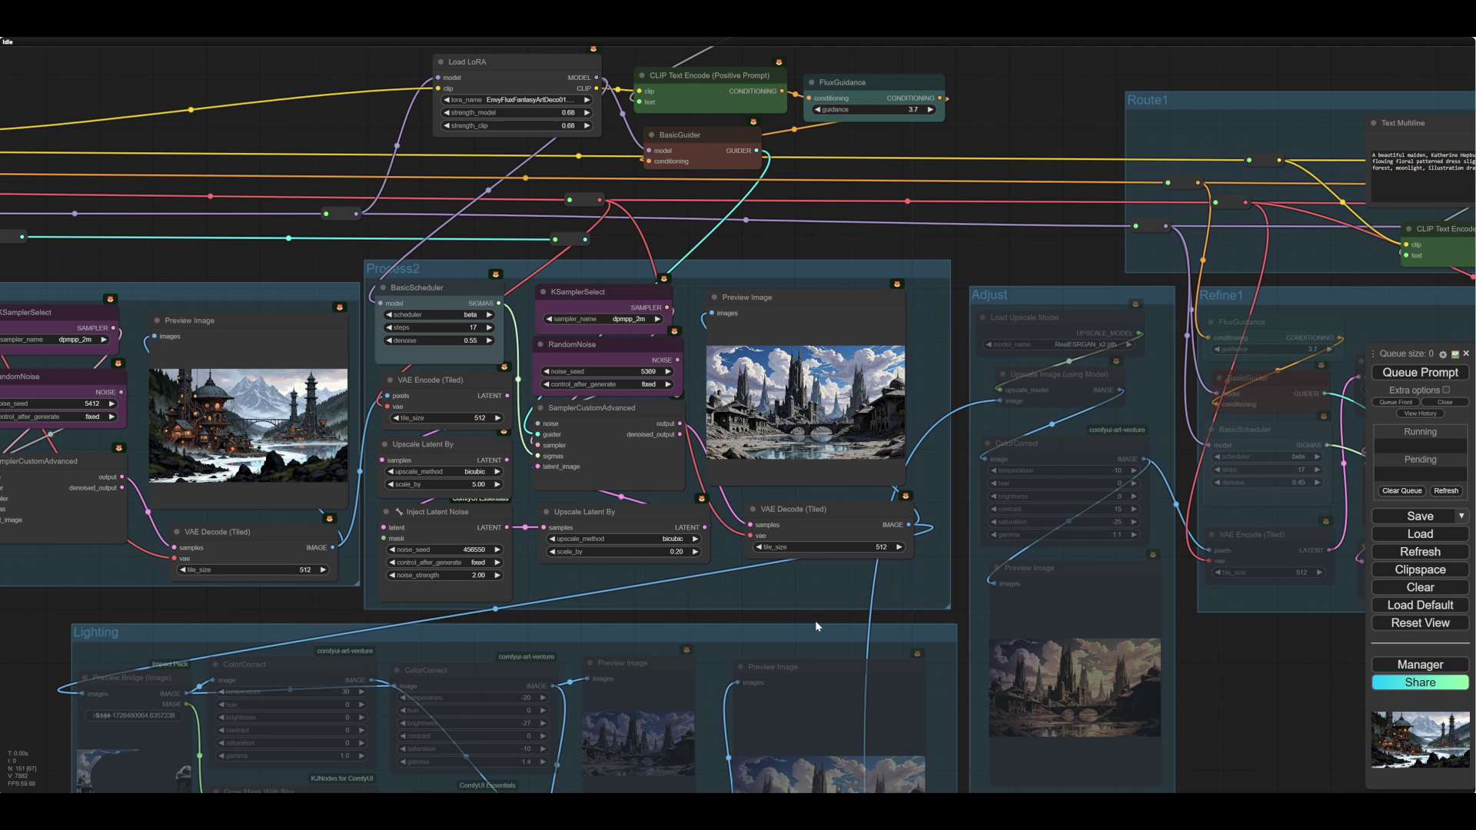
{"action": "left_click_drag", "start_coordinate": [815, 621], "coordinate": [876, 538]}
{"action": "right_click", "coordinate": [856, 500]}
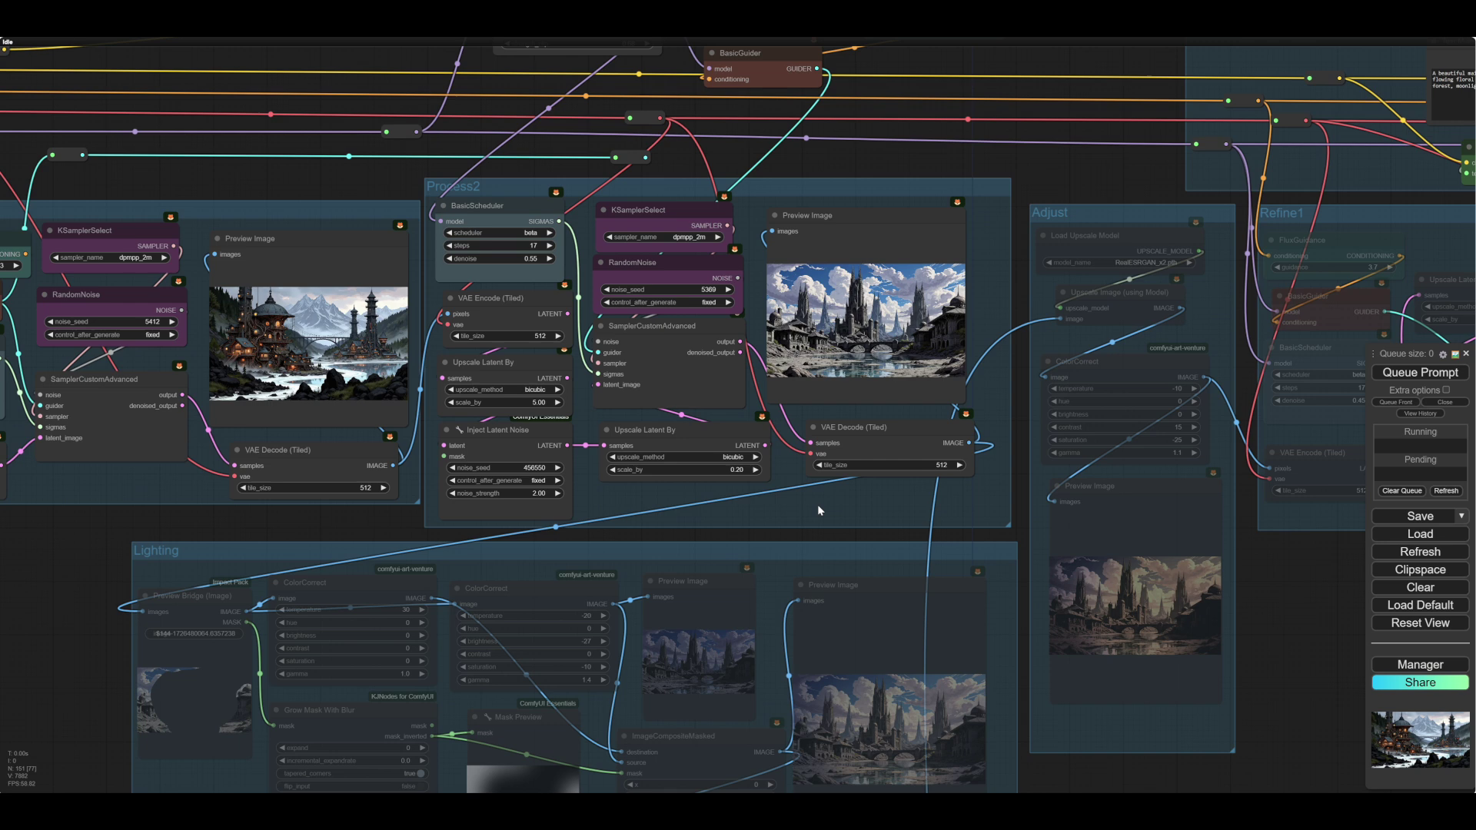
{"action": "left_click", "coordinate": [1401, 376]}
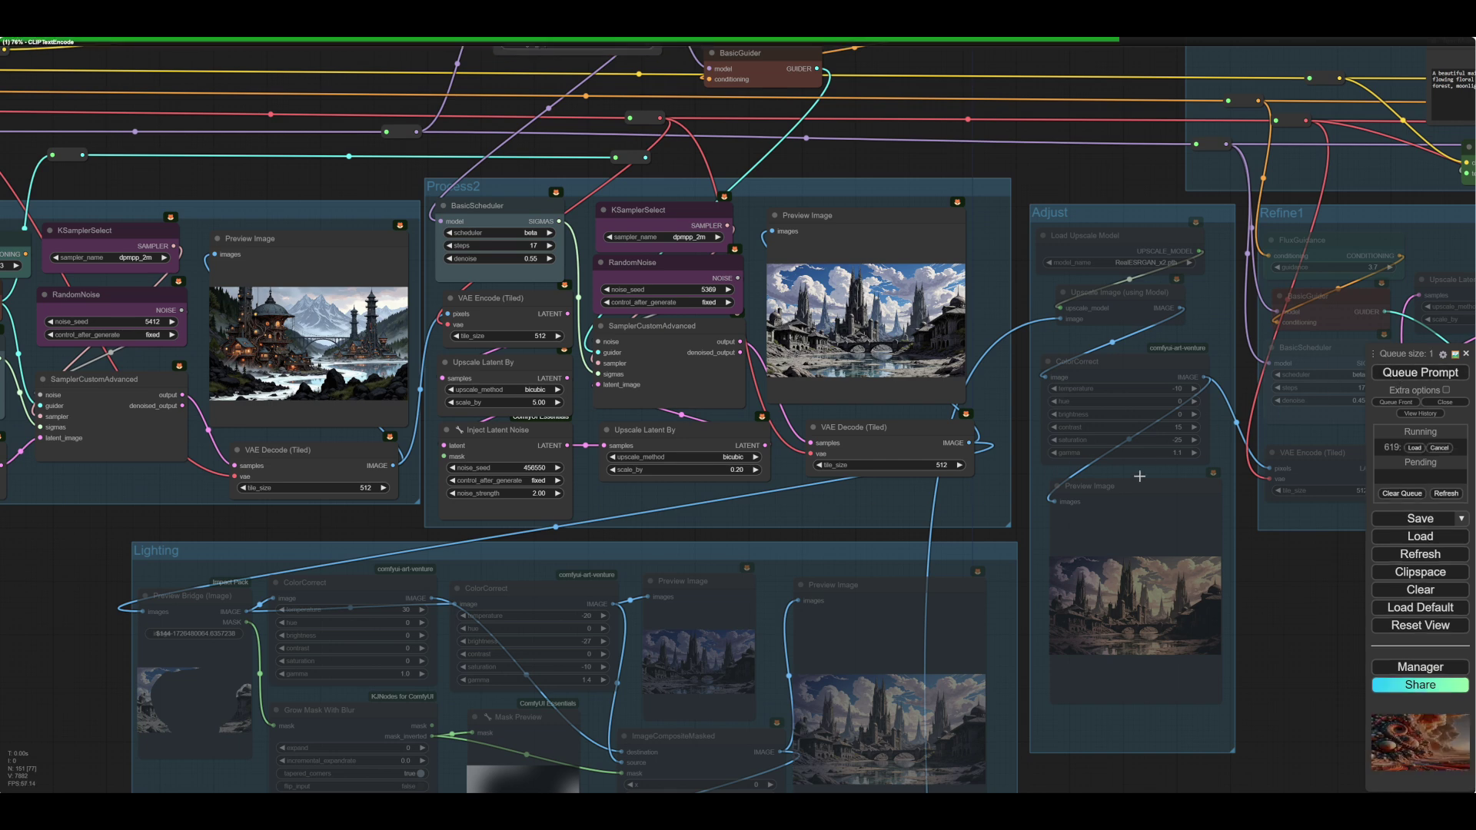
{"action": "scroll", "coordinate": [894, 339], "scroll_direction": "up", "scroll_amount": 10}
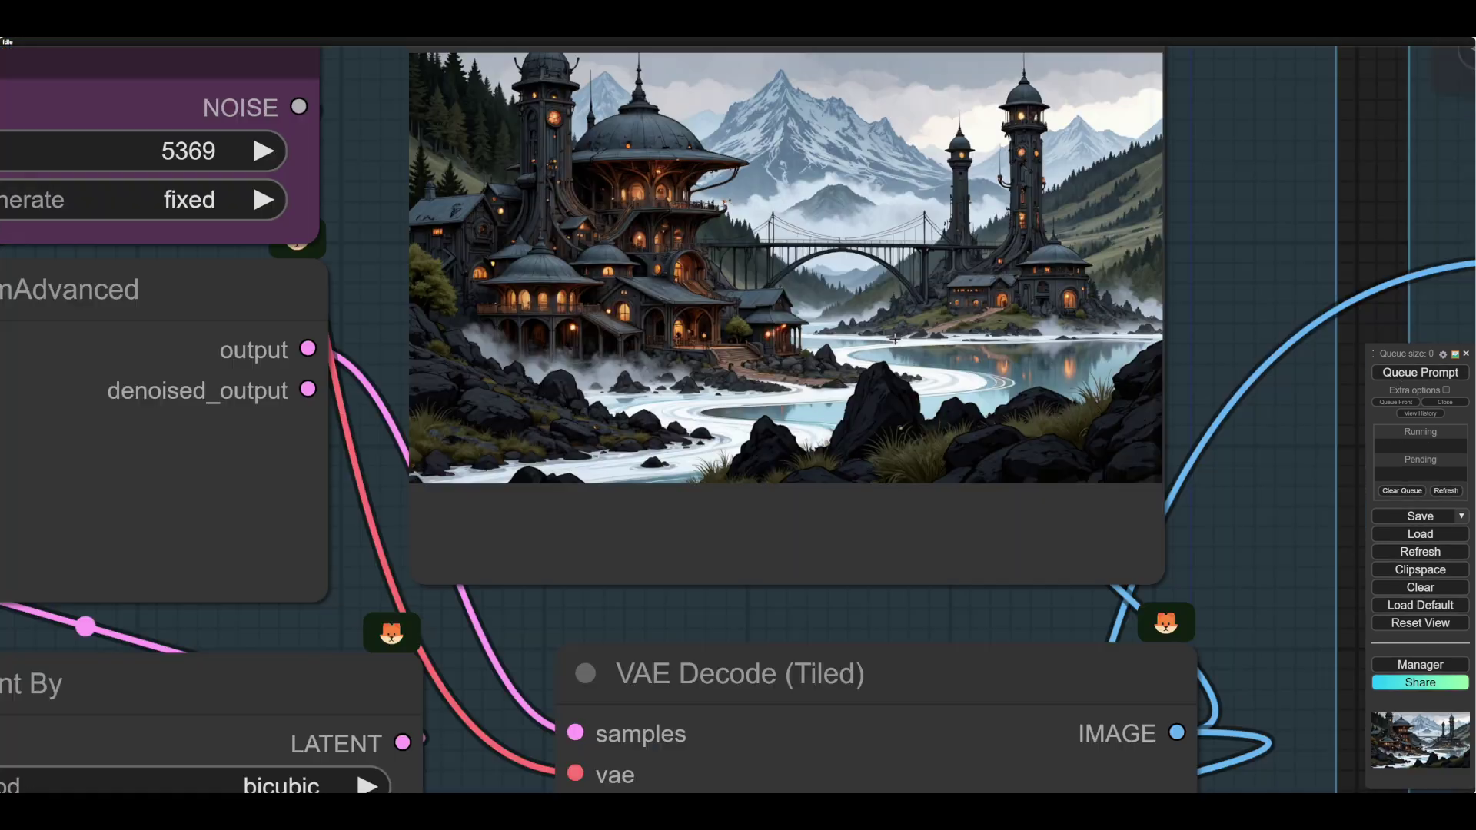
{"action": "scroll", "coordinate": [895, 339], "scroll_direction": "down", "scroll_amount": 3}
{"action": "scroll", "coordinate": [939, 283], "scroll_direction": "up", "scroll_amount": 3}
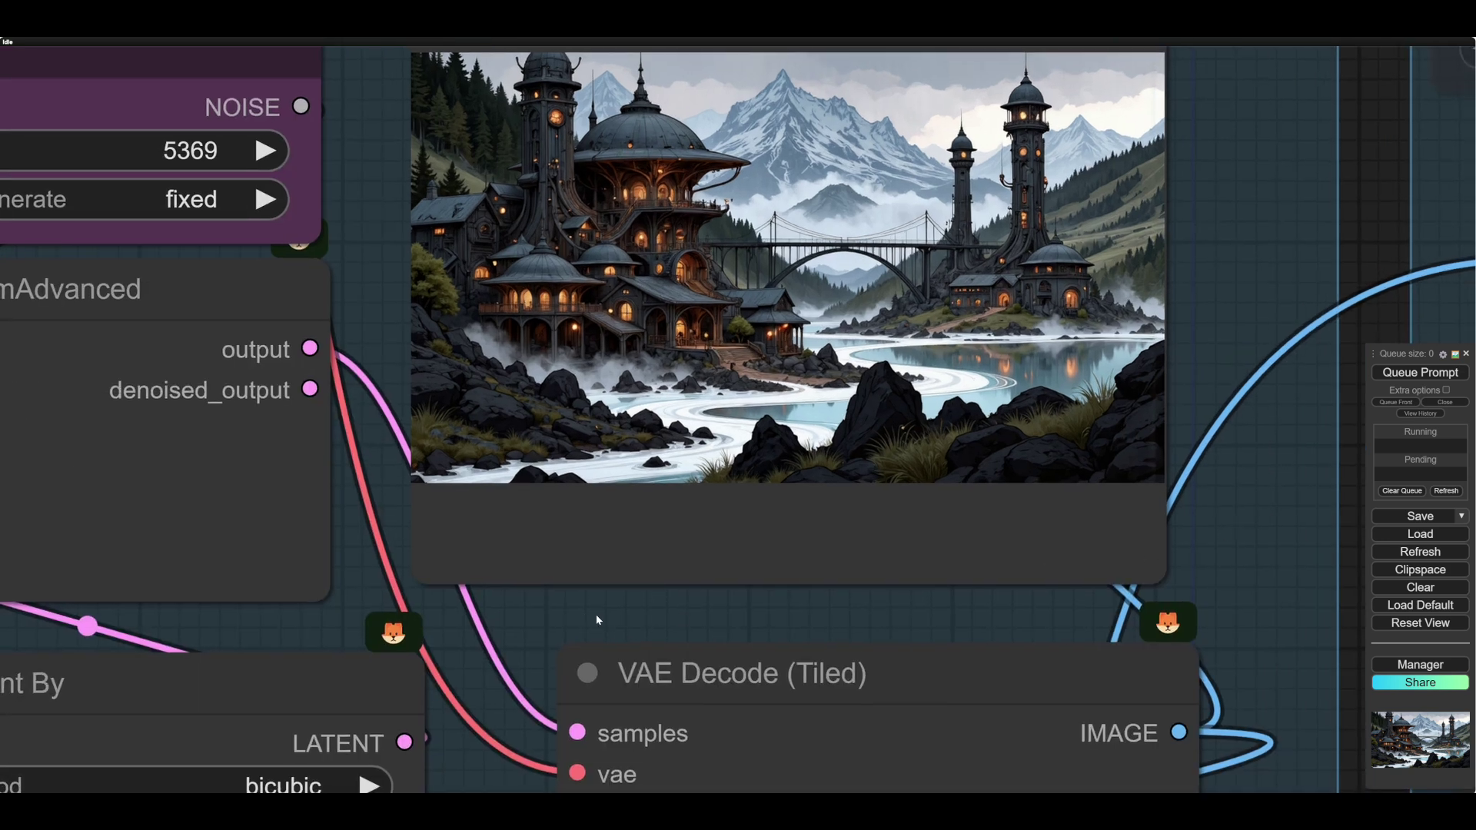
Compare the first-pass image with the Process2 result, reviewing the latent upscale and noise injection nodes between them and the fine detail.
{"action": "left_click_drag", "start_coordinate": [597, 615], "coordinate": [1475, 548]}
{"action": "left_click_drag", "start_coordinate": [678, 570], "coordinate": [1475, 586]}
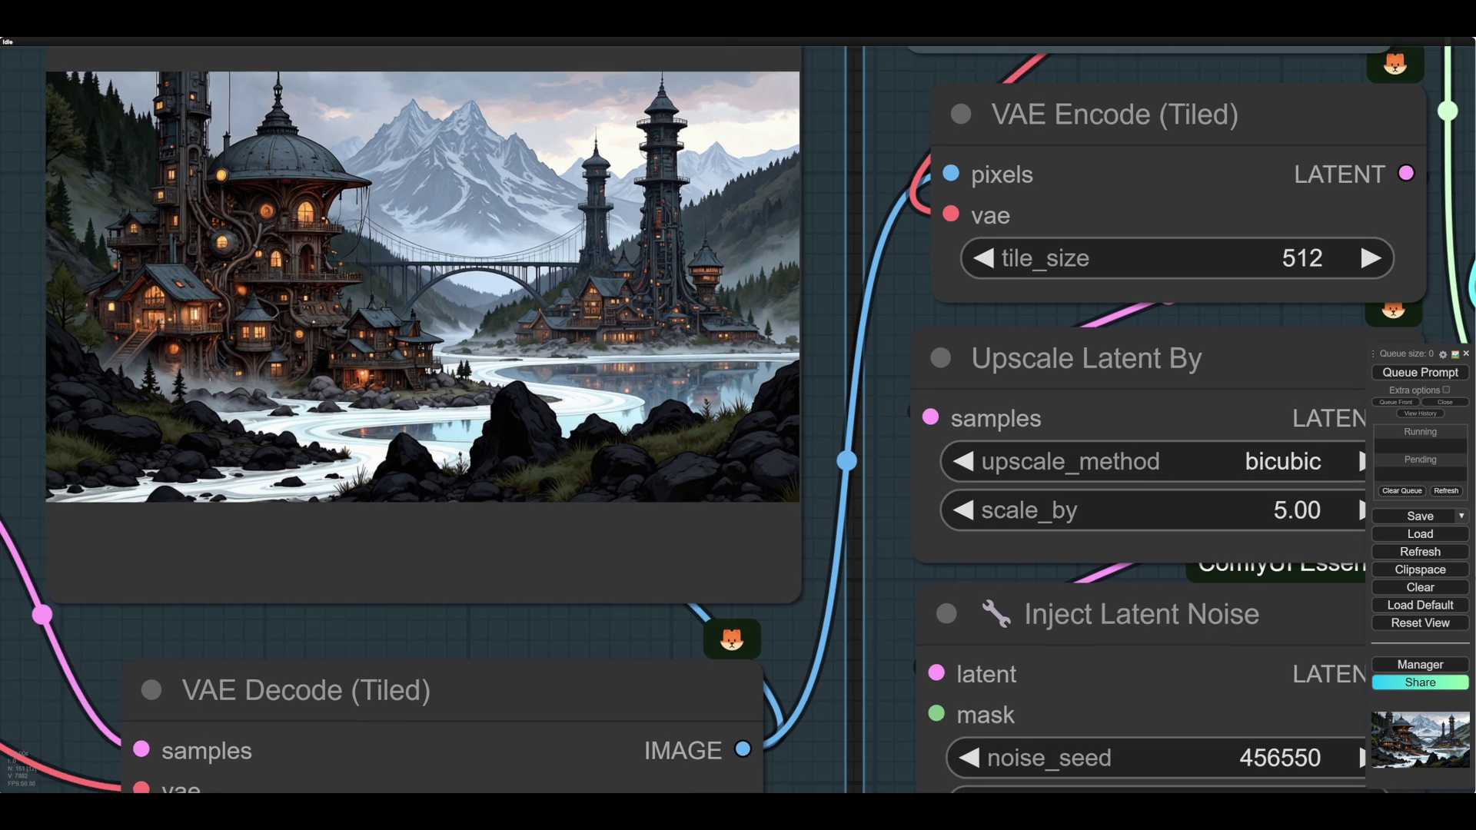
{"action": "left_click_drag", "start_coordinate": [507, 635], "coordinate": [194, 556]}
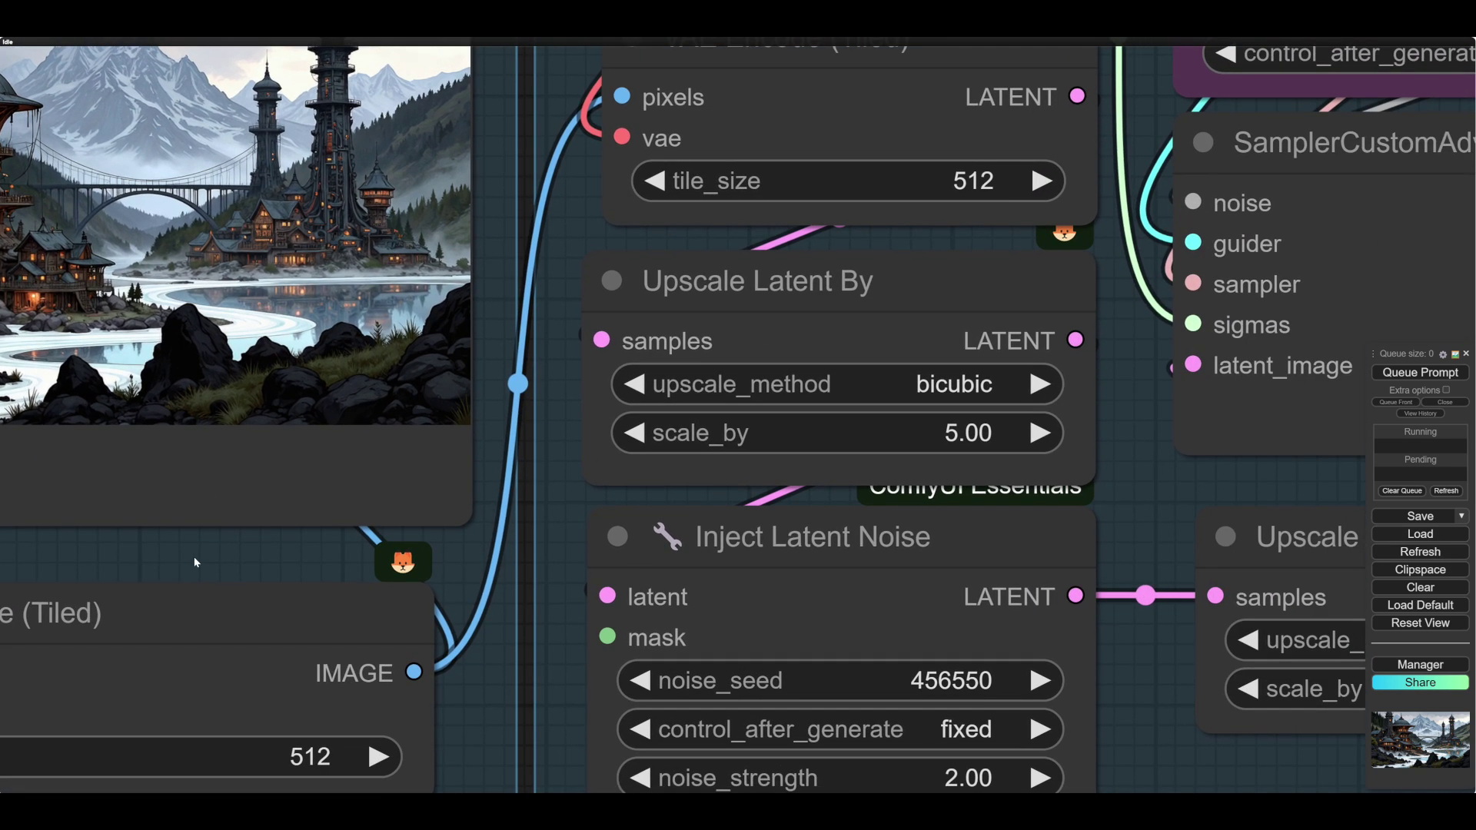
{"action": "left_click_drag", "start_coordinate": [1144, 493], "coordinate": [602, 505]}
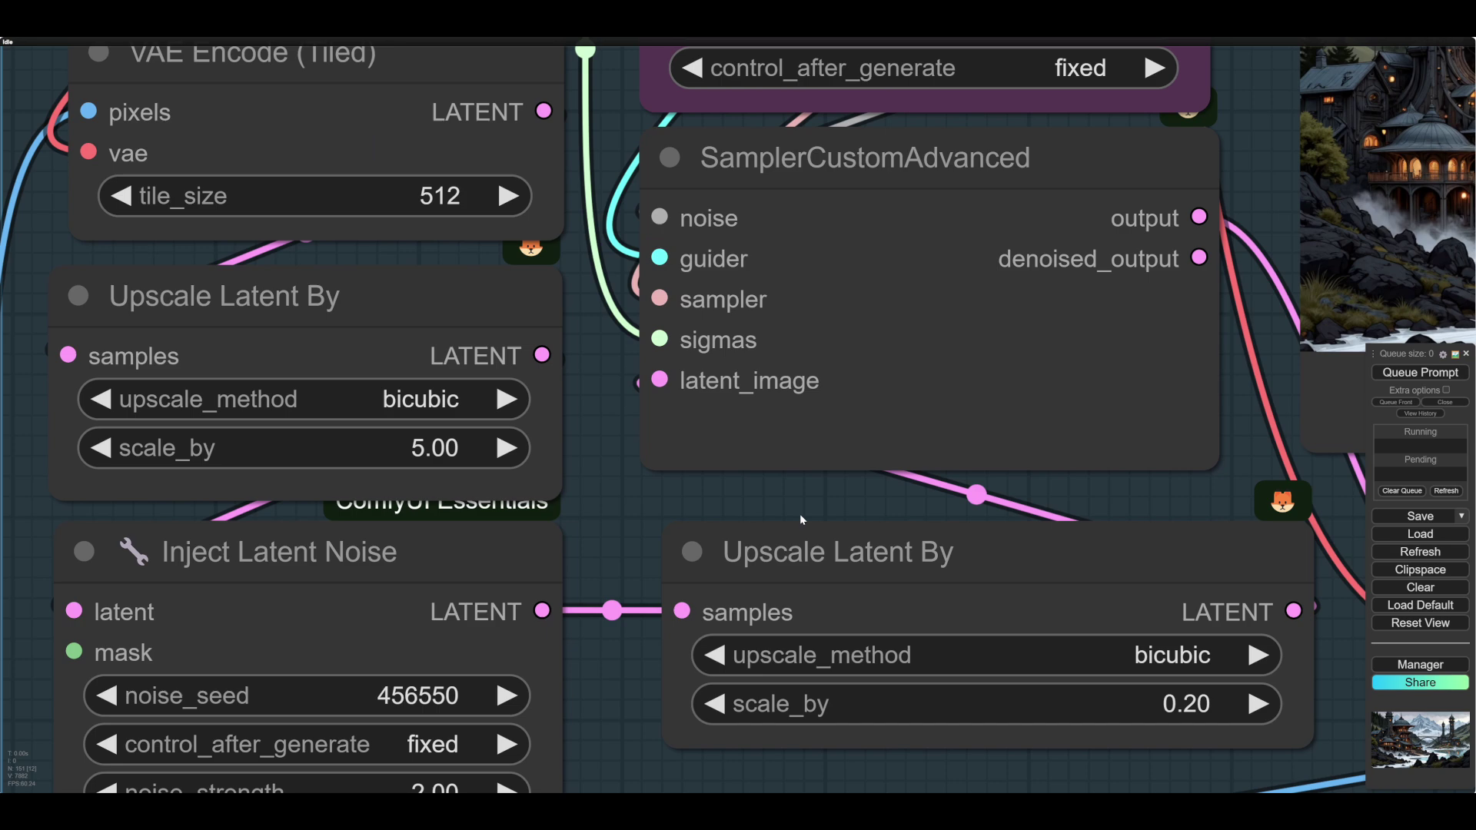
{"action": "left_click_drag", "start_coordinate": [779, 502], "coordinate": [297, 511]}
{"action": "left_click_drag", "start_coordinate": [1065, 513], "coordinate": [415, 549]}
{"action": "left_click_drag", "start_coordinate": [997, 421], "coordinate": [1053, 612]}
{"action": "scroll", "coordinate": [366, 355], "scroll_direction": "up", "scroll_amount": 1}
{"action": "scroll", "coordinate": [366, 356], "scroll_direction": "up", "scroll_amount": 8}
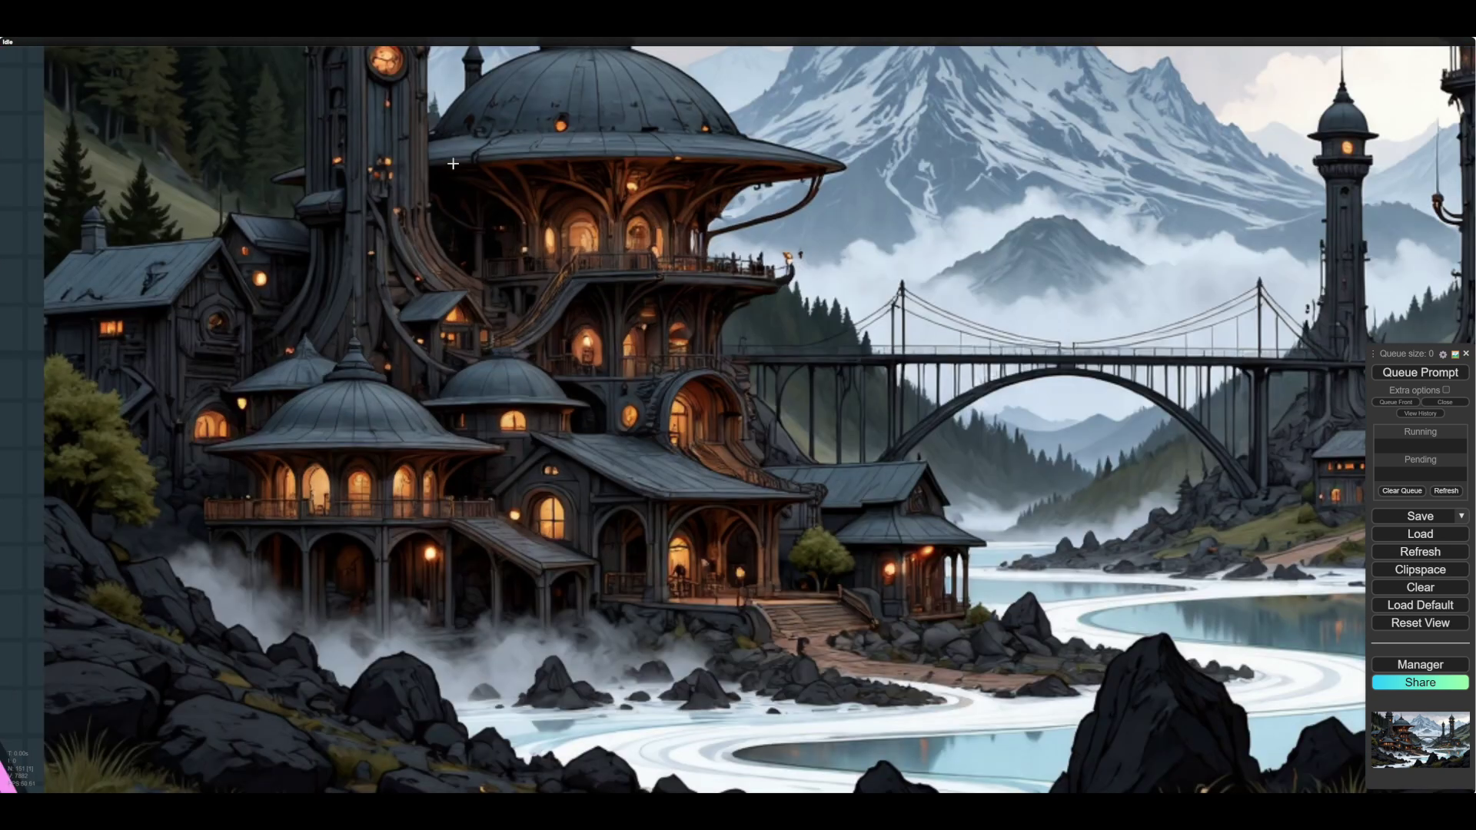
{"action": "scroll", "coordinate": [682, 436], "scroll_direction": "down", "scroll_amount": 3}
{"action": "scroll", "coordinate": [682, 435], "scroll_direction": "down", "scroll_amount": 4}
{"action": "scroll", "coordinate": [1279, 478], "scroll_direction": "down", "scroll_amount": 2}
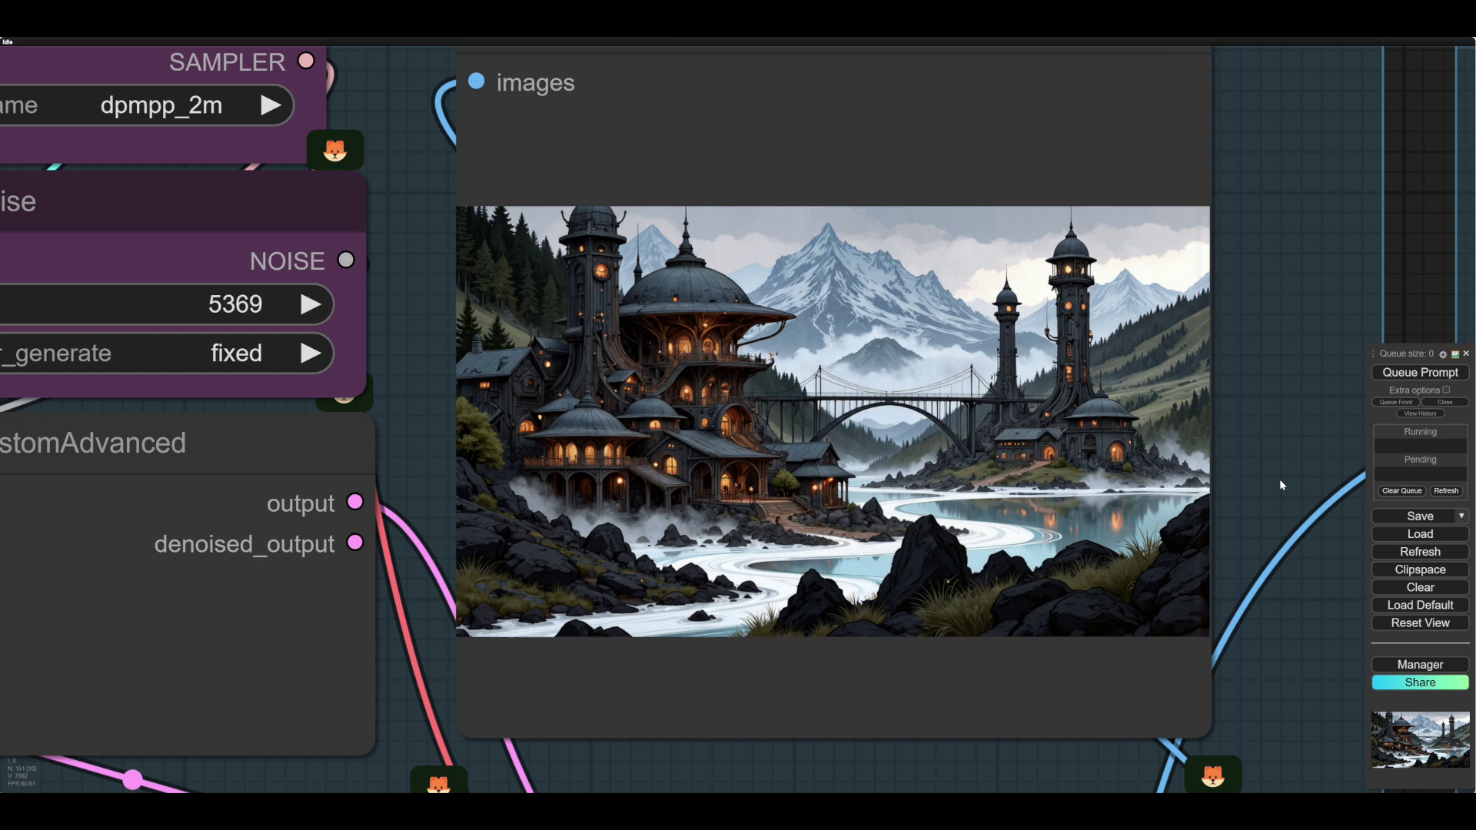
Generate Process2 variations with noise seeds 5371 and 5372, and inspect each resulting image.
{"action": "scroll", "coordinate": [1321, 637], "scroll_direction": "down", "scroll_amount": 3}
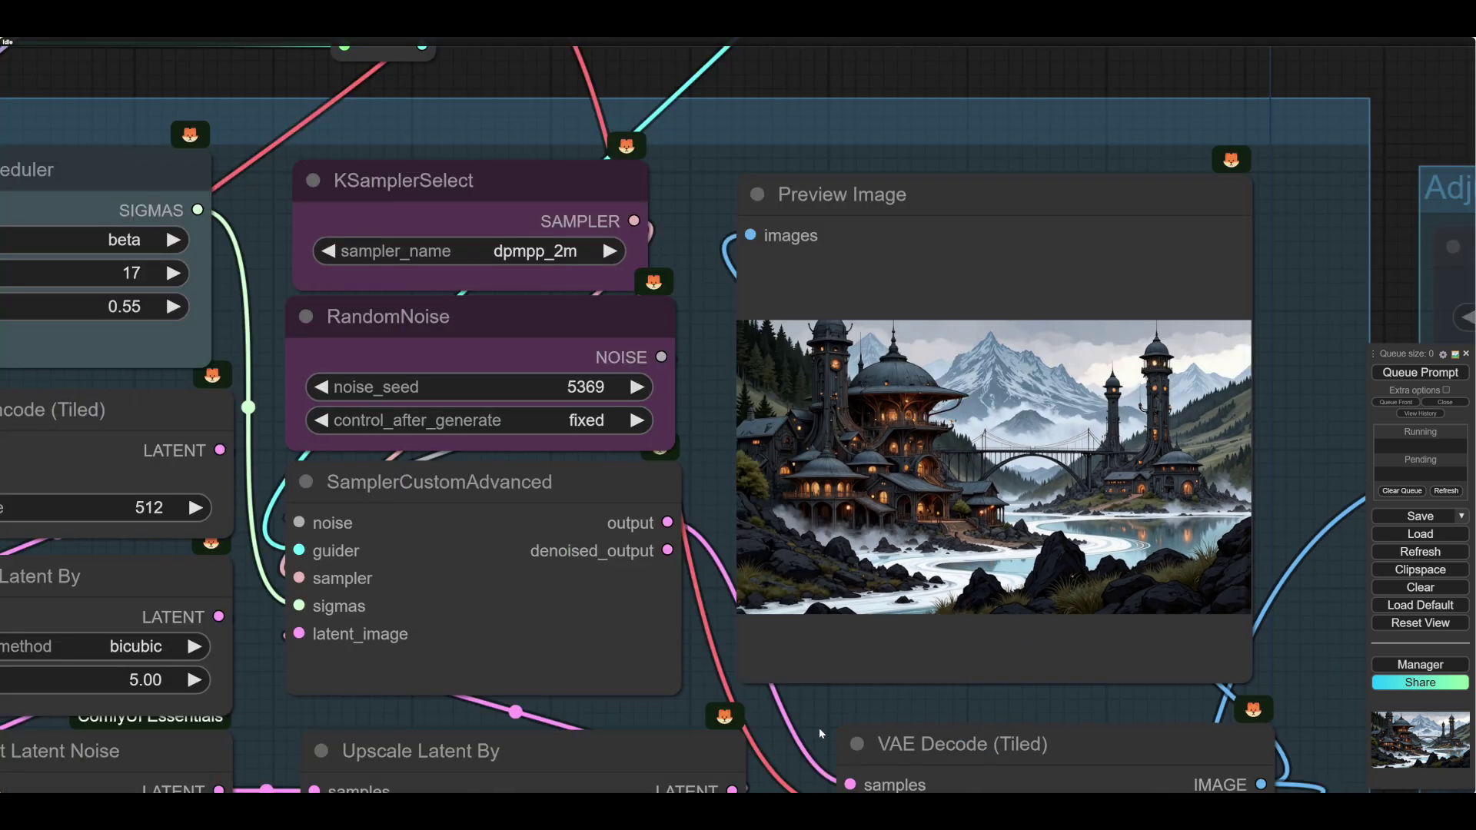
{"action": "left_click_drag", "start_coordinate": [686, 715], "coordinate": [1122, 634]}
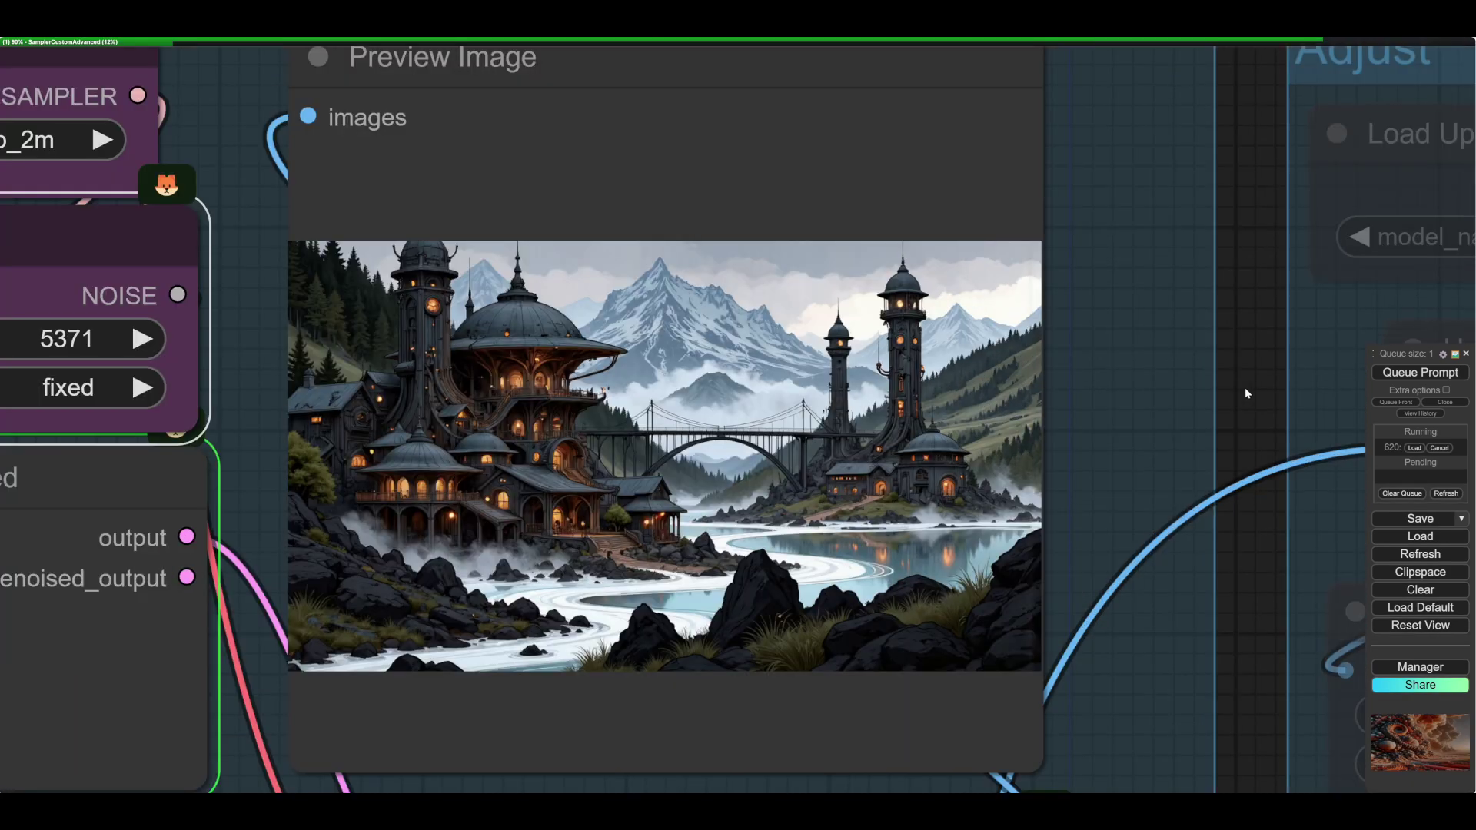
{"action": "scroll", "coordinate": [1244, 389], "scroll_direction": "up", "scroll_amount": 1}
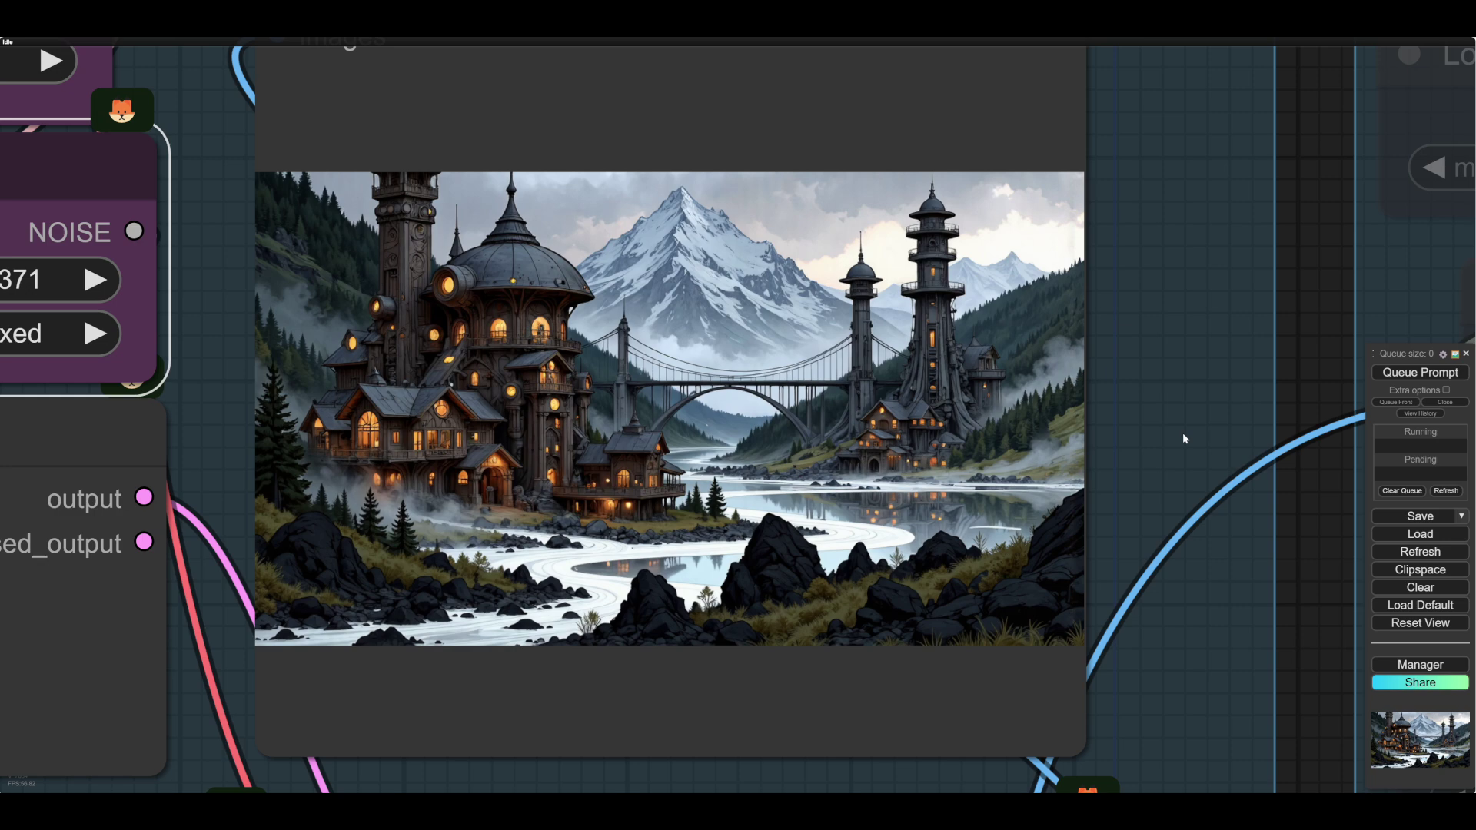
{"action": "scroll", "coordinate": [659, 395], "scroll_direction": "down", "scroll_amount": 1}
{"action": "scroll", "coordinate": [658, 395], "scroll_direction": "down", "scroll_amount": 5}
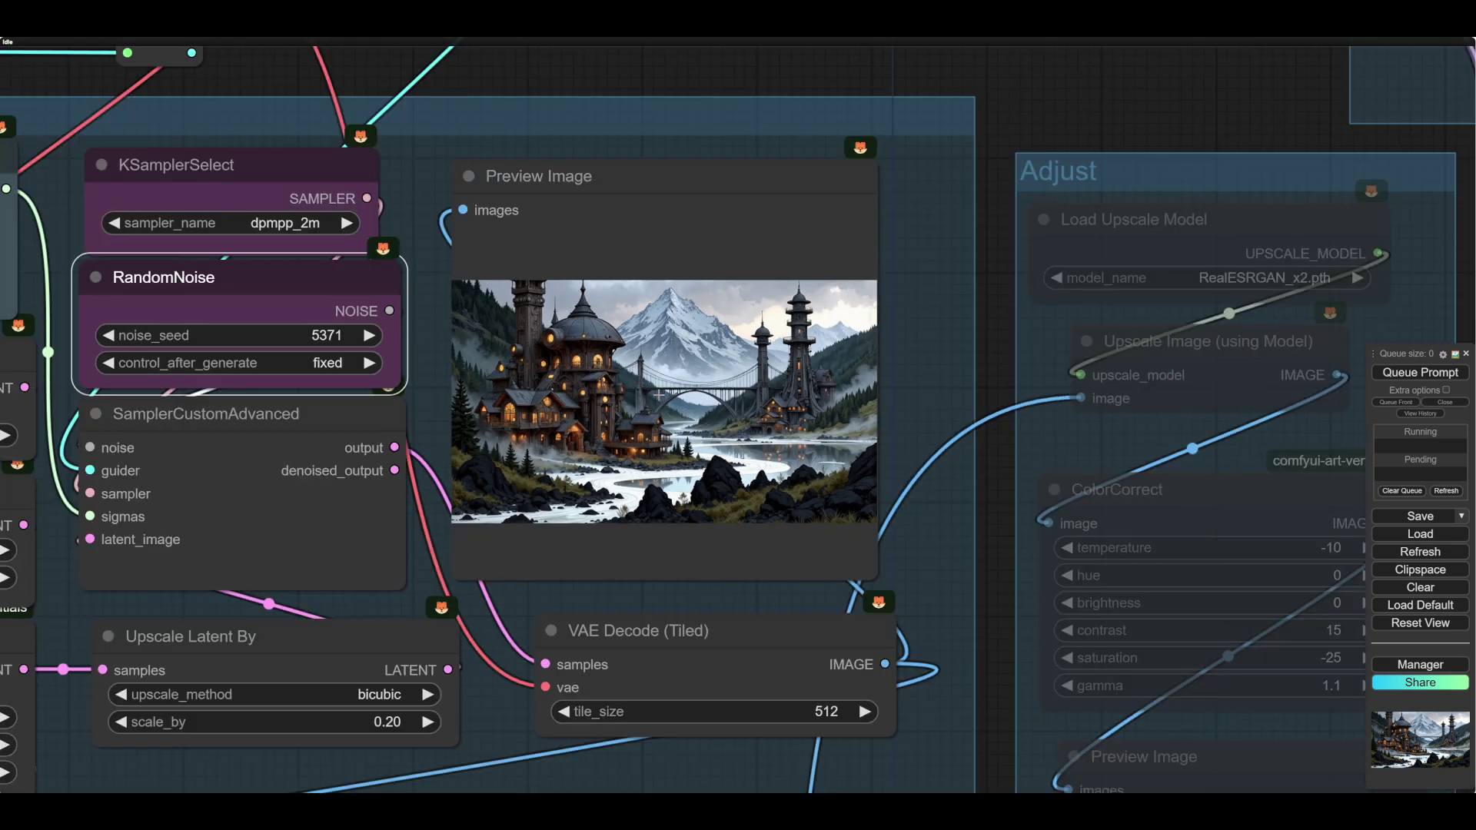
{"action": "key", "text": "ctrl+Return"}
{"action": "scroll", "coordinate": [724, 336], "scroll_direction": "up", "scroll_amount": 10}
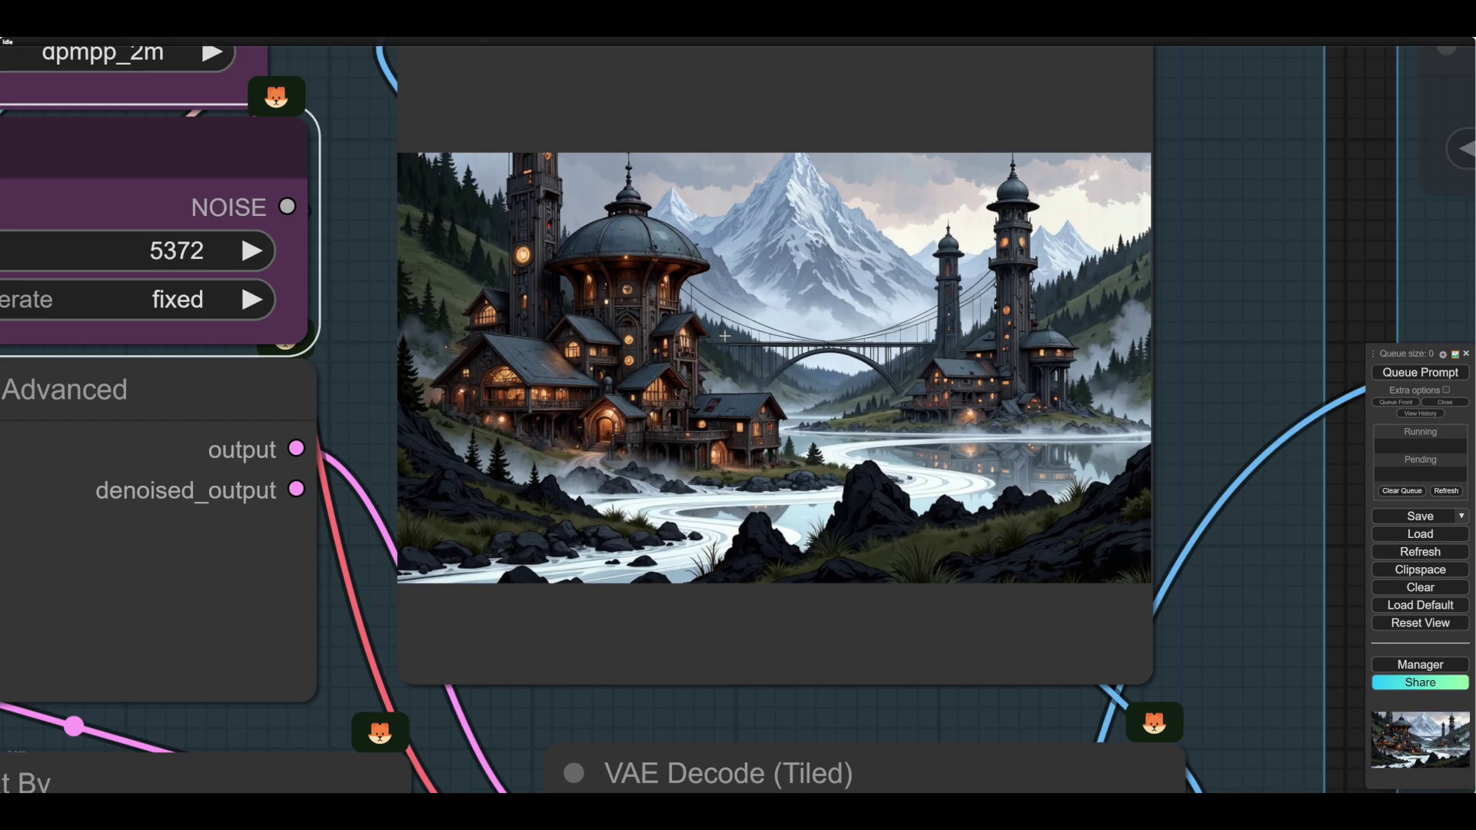
{"action": "scroll", "coordinate": [724, 336], "scroll_direction": "down", "scroll_amount": 8}
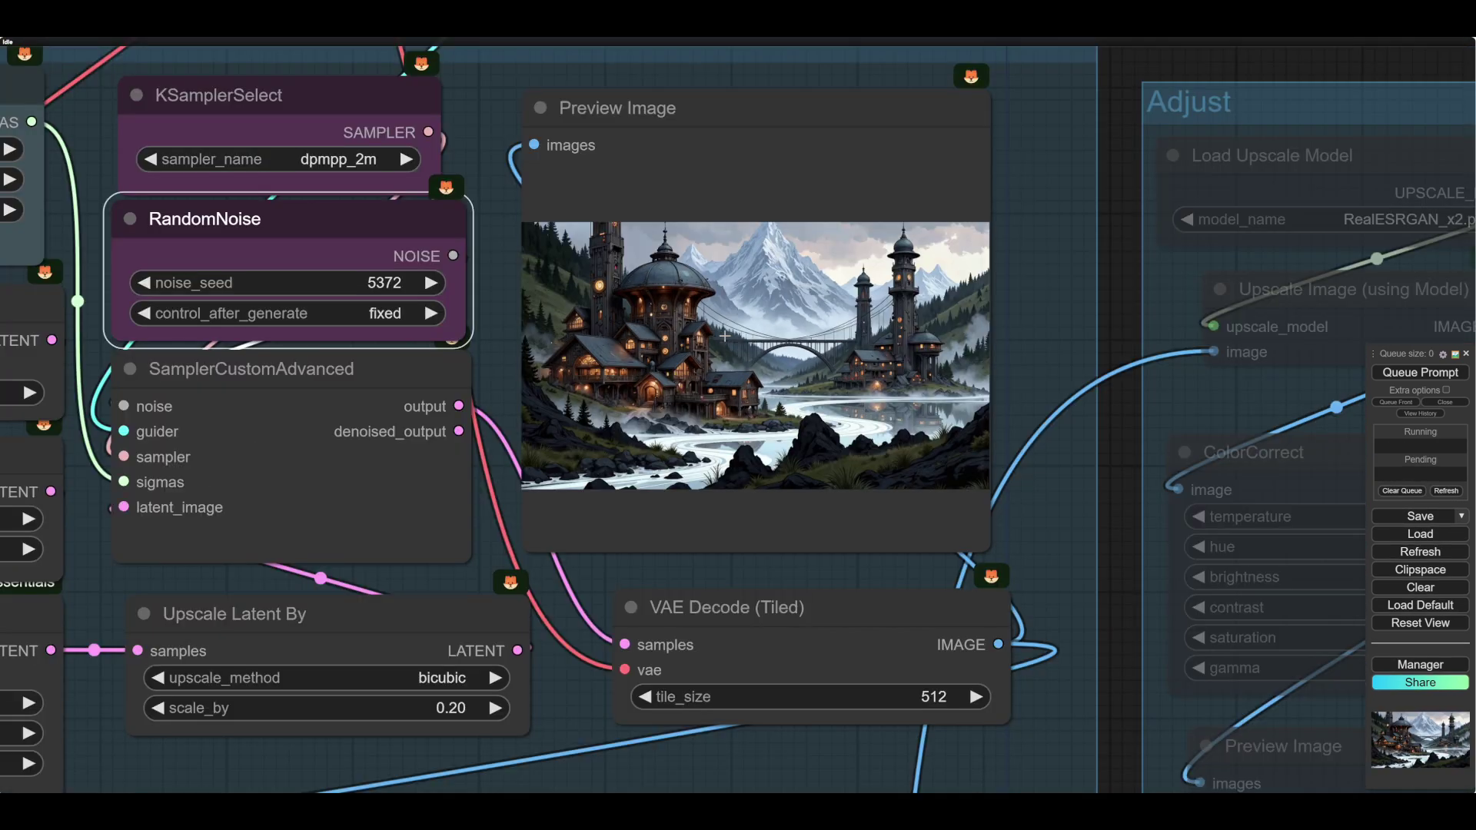
Set the denoise of Process2's BasicScheduler to 0.45, run the workflow and inspect the second-pass image.
{"action": "scroll", "coordinate": [724, 336], "scroll_direction": "up", "scroll_amount": 2}
{"action": "left_click_drag", "start_coordinate": [684, 718], "coordinate": [716, 784]}
{"action": "left_click_drag", "start_coordinate": [804, 622], "coordinate": [1106, 593]}
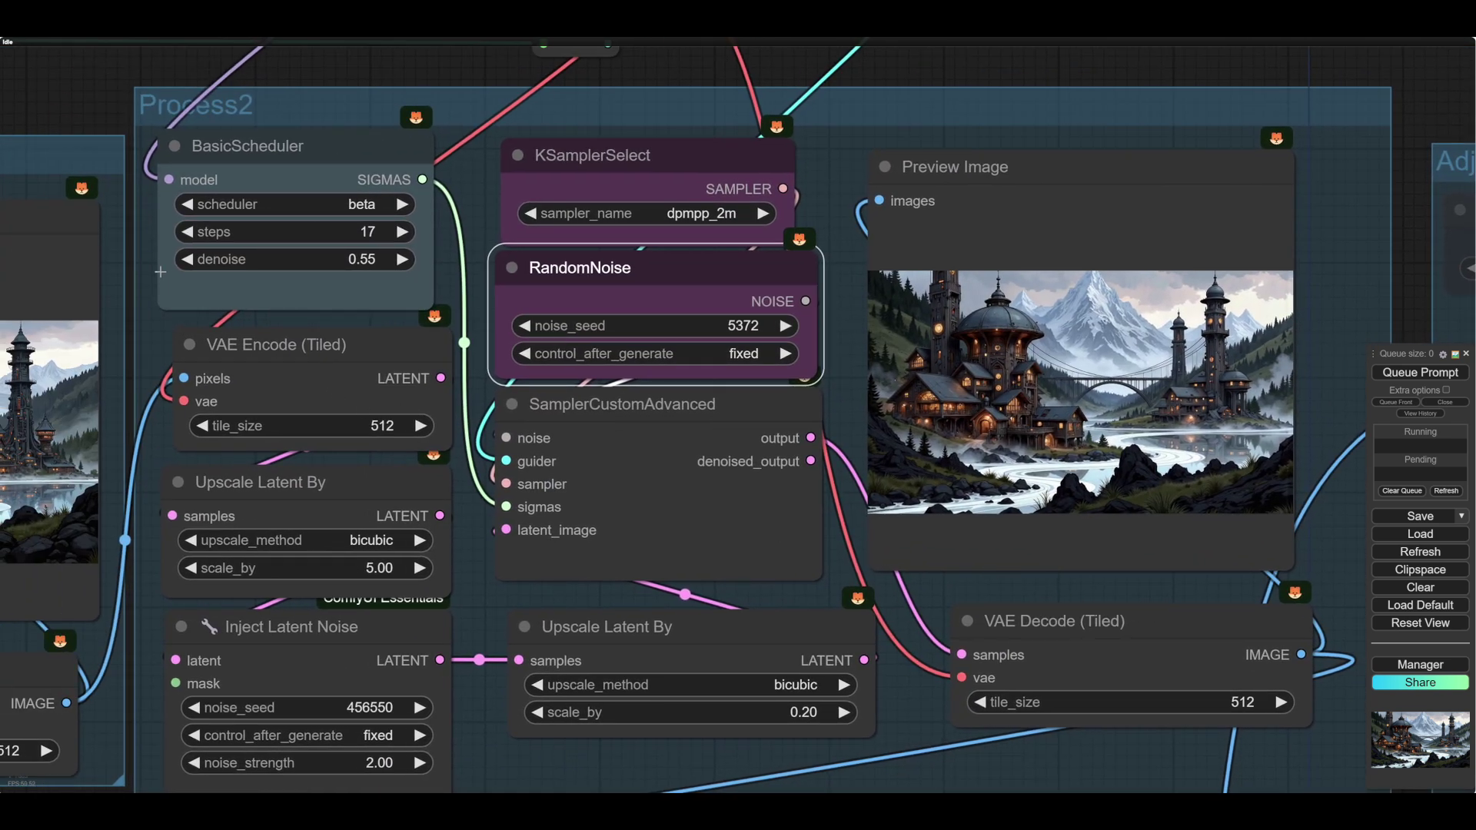
{"action": "left_click", "coordinate": [83, 252]}
{"action": "left_click", "coordinate": [84, 252]}
{"action": "left_click", "coordinate": [188, 260]}
{"action": "left_click", "coordinate": [188, 260]}
{"action": "left_click", "coordinate": [188, 259]}
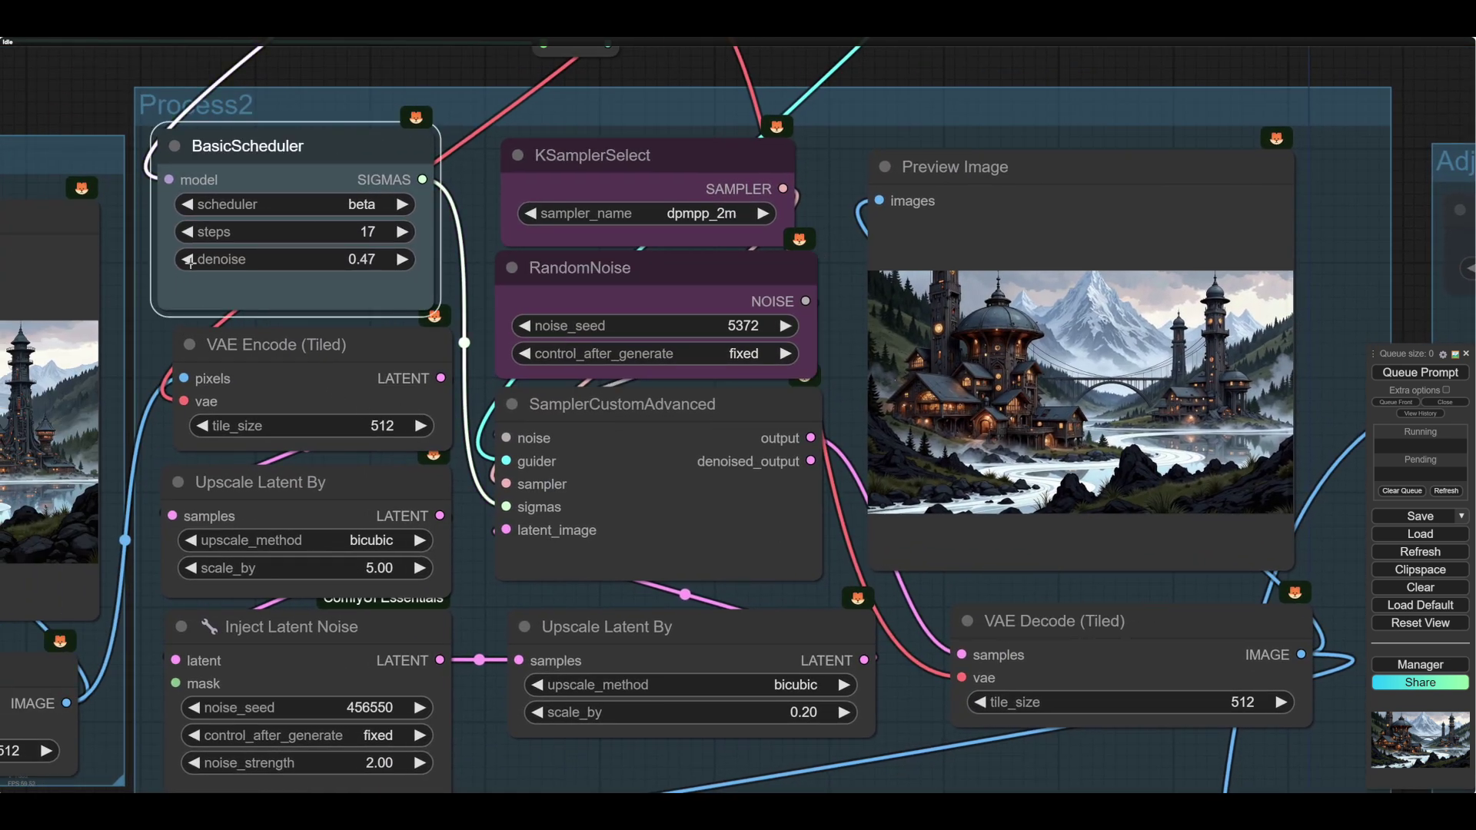
{"action": "left_click", "coordinate": [188, 260]}
{"action": "left_click", "coordinate": [188, 259]}
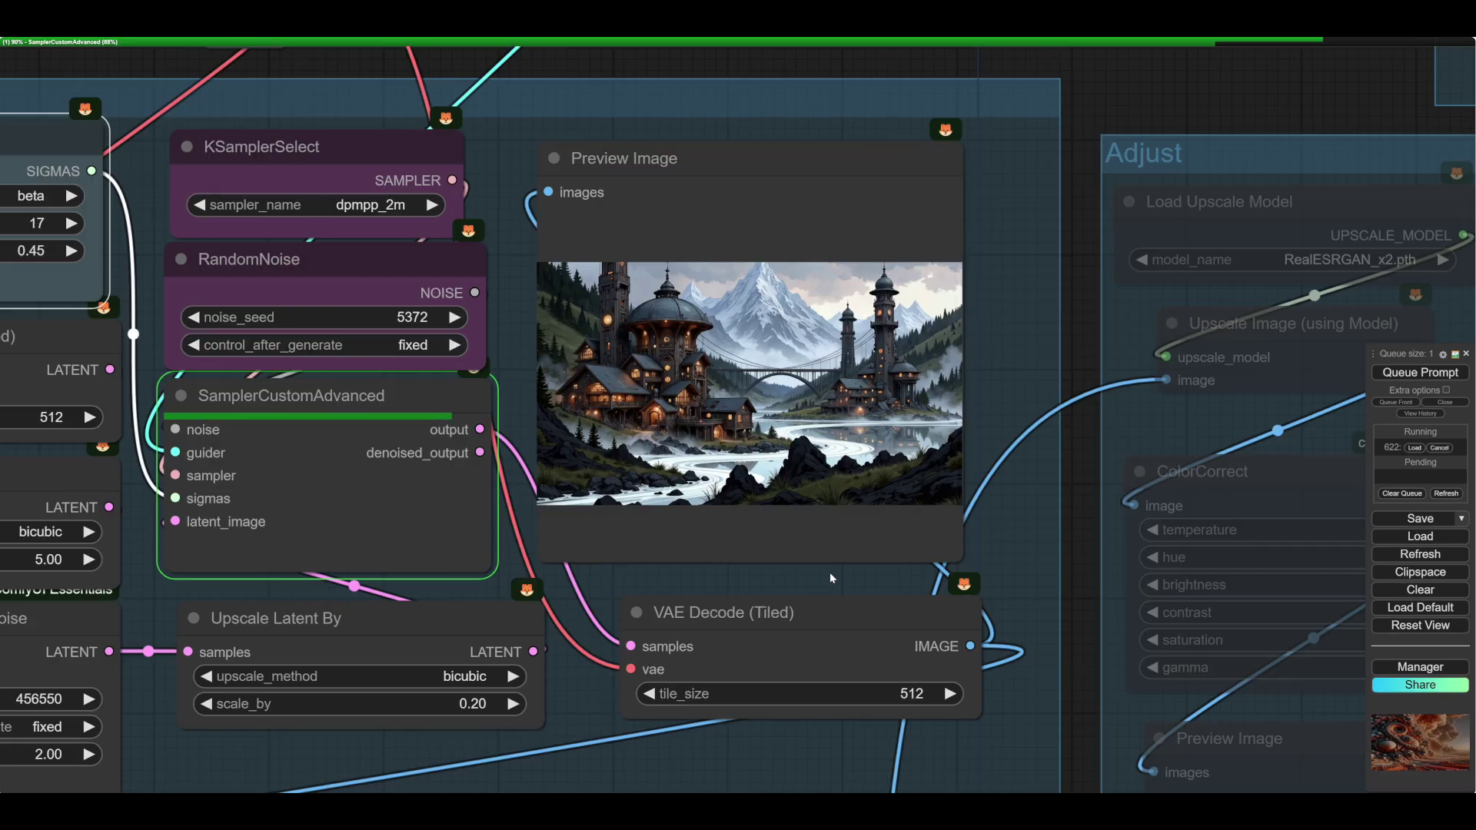
{"action": "scroll", "coordinate": [794, 357], "scroll_direction": "up", "scroll_amount": 8}
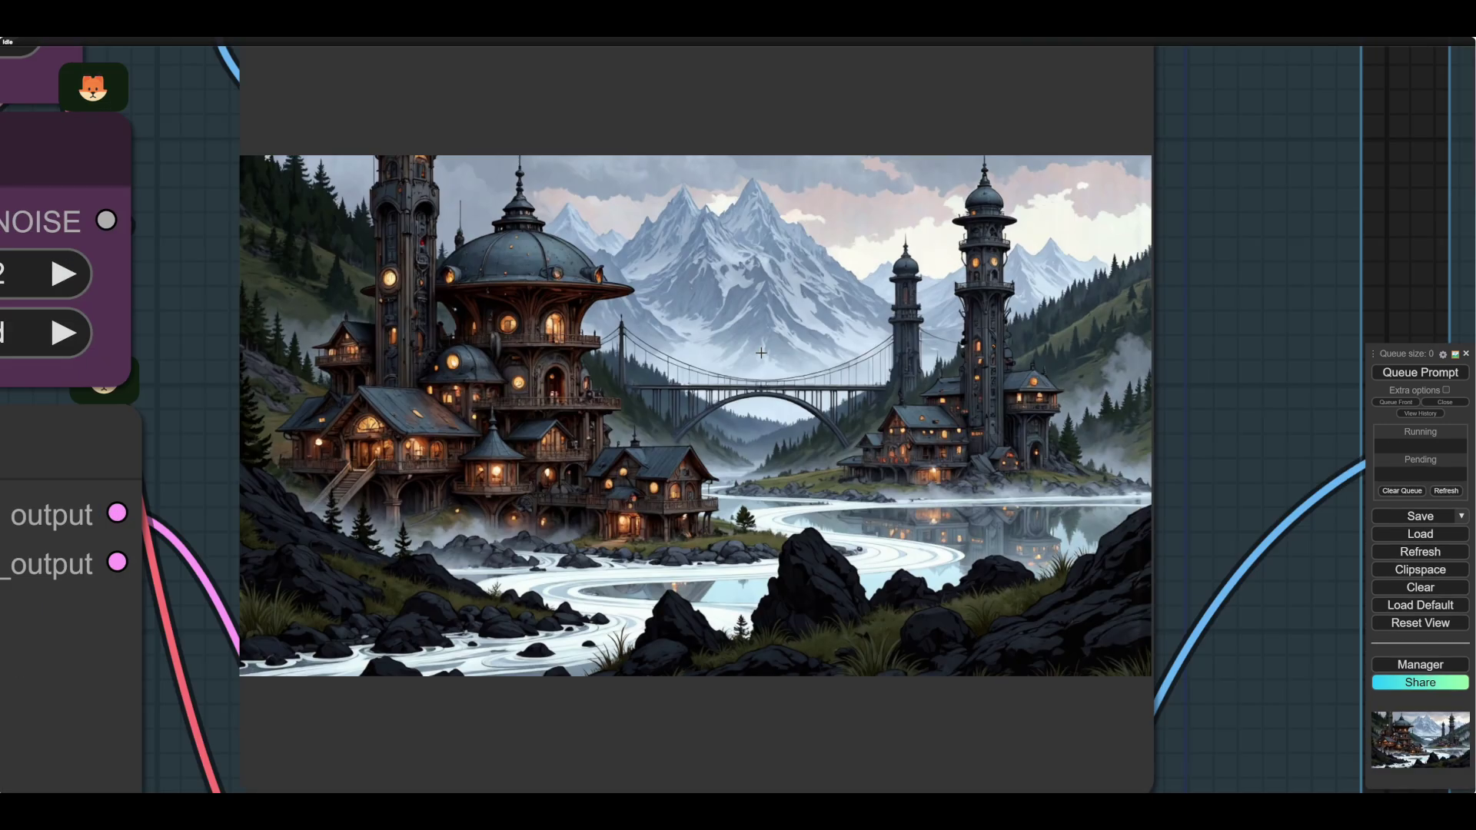
{"action": "scroll", "coordinate": [761, 353], "scroll_direction": "down", "scroll_amount": 2}
Activate the Lighting group by setting its nodes to Always.
{"action": "scroll", "coordinate": [751, 399], "scroll_direction": "down", "scroll_amount": 10}
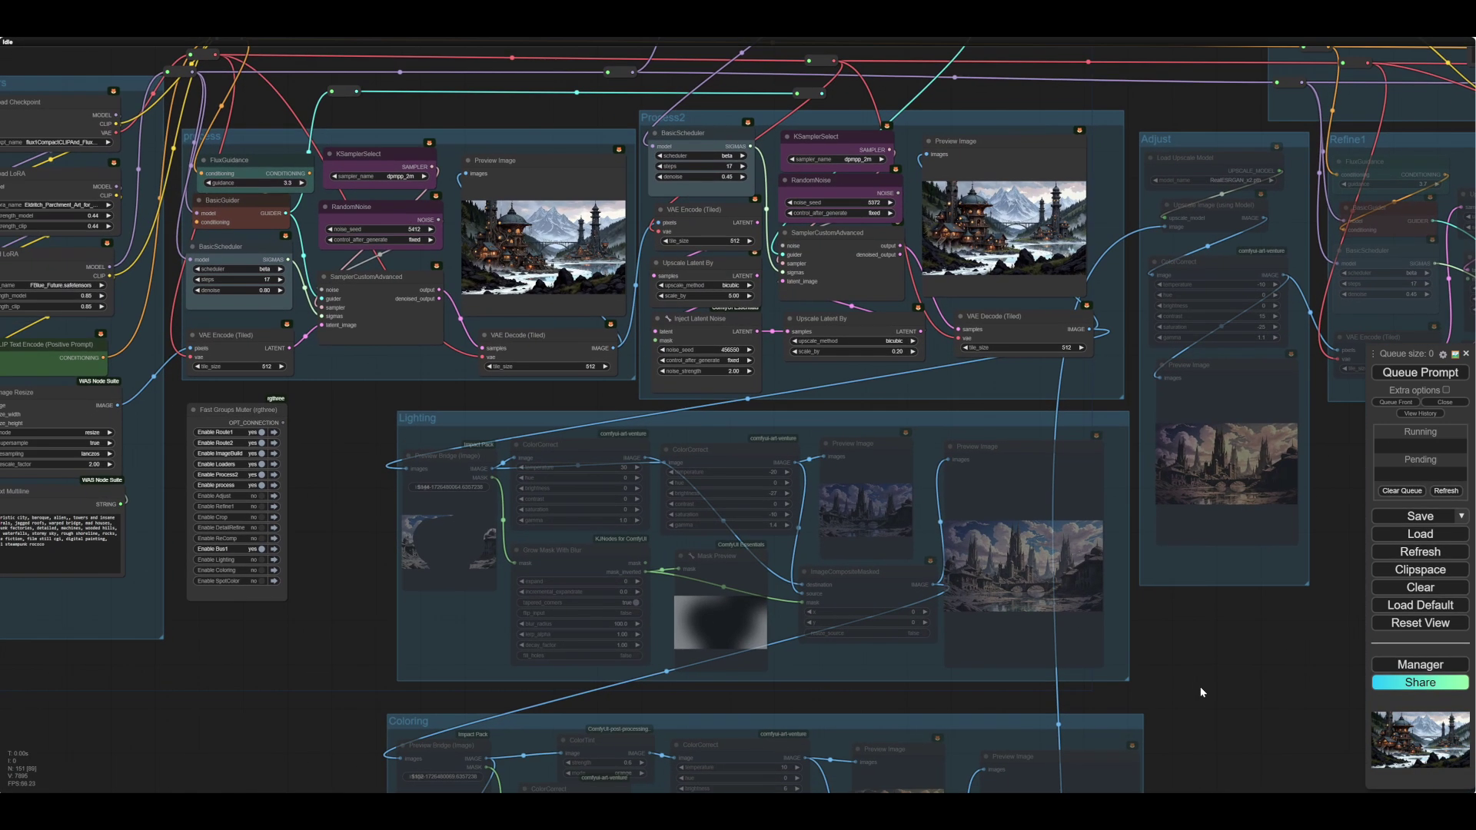
{"action": "left_click_drag", "start_coordinate": [1200, 685], "coordinate": [1185, 610]}
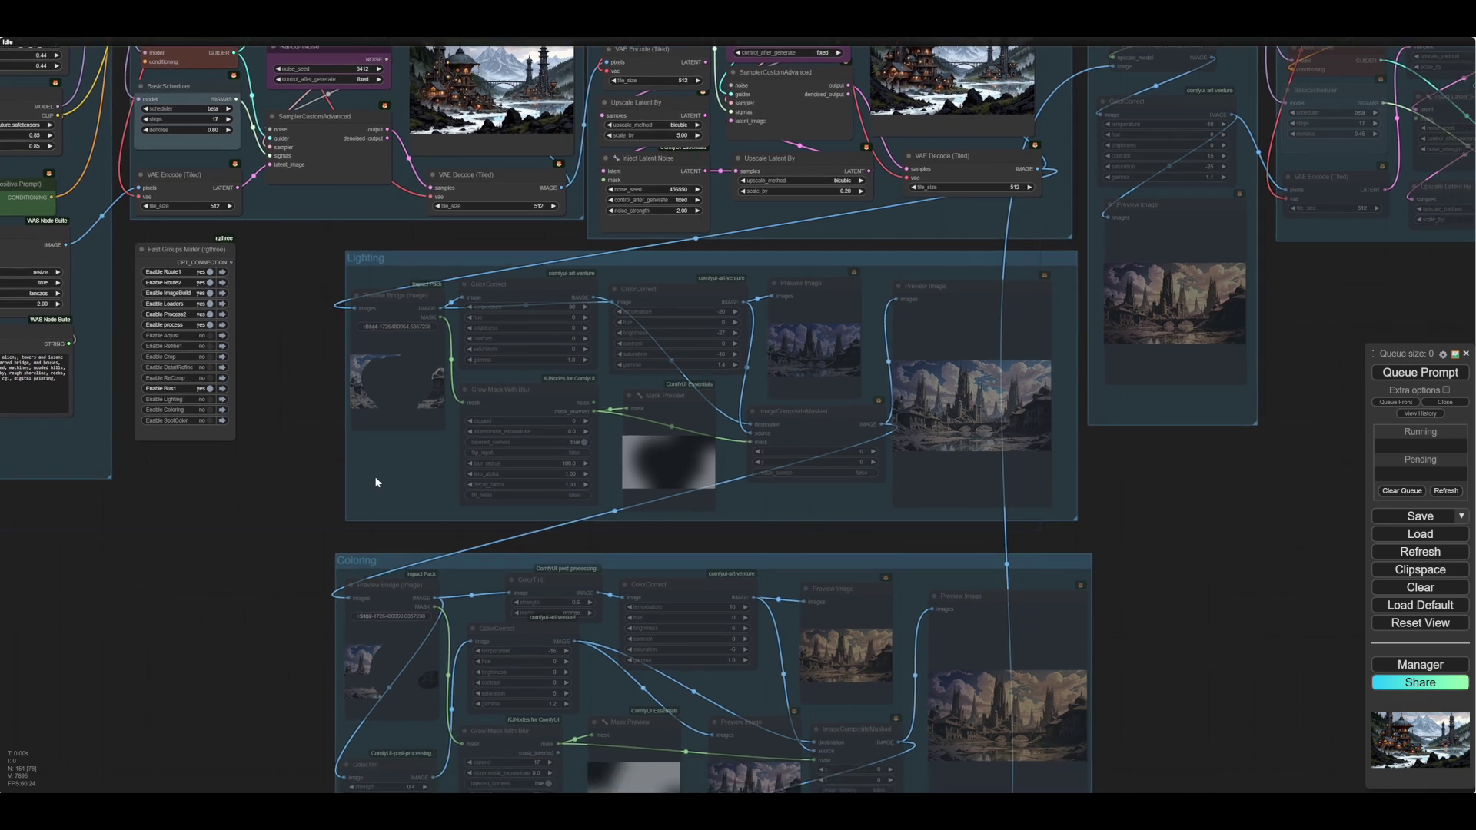
{"action": "right_click", "coordinate": [375, 478]}
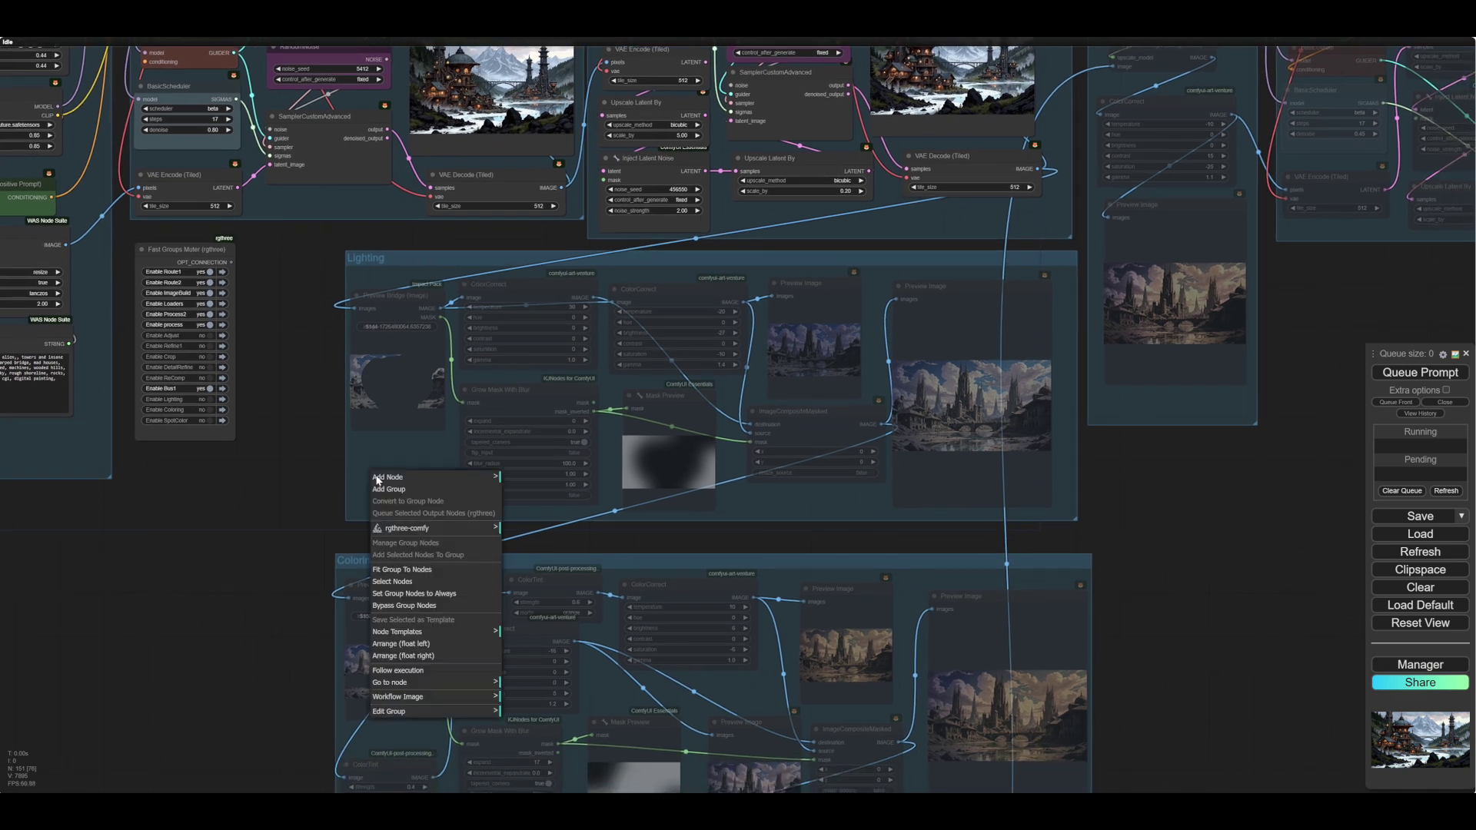
{"action": "left_click", "coordinate": [411, 594]}
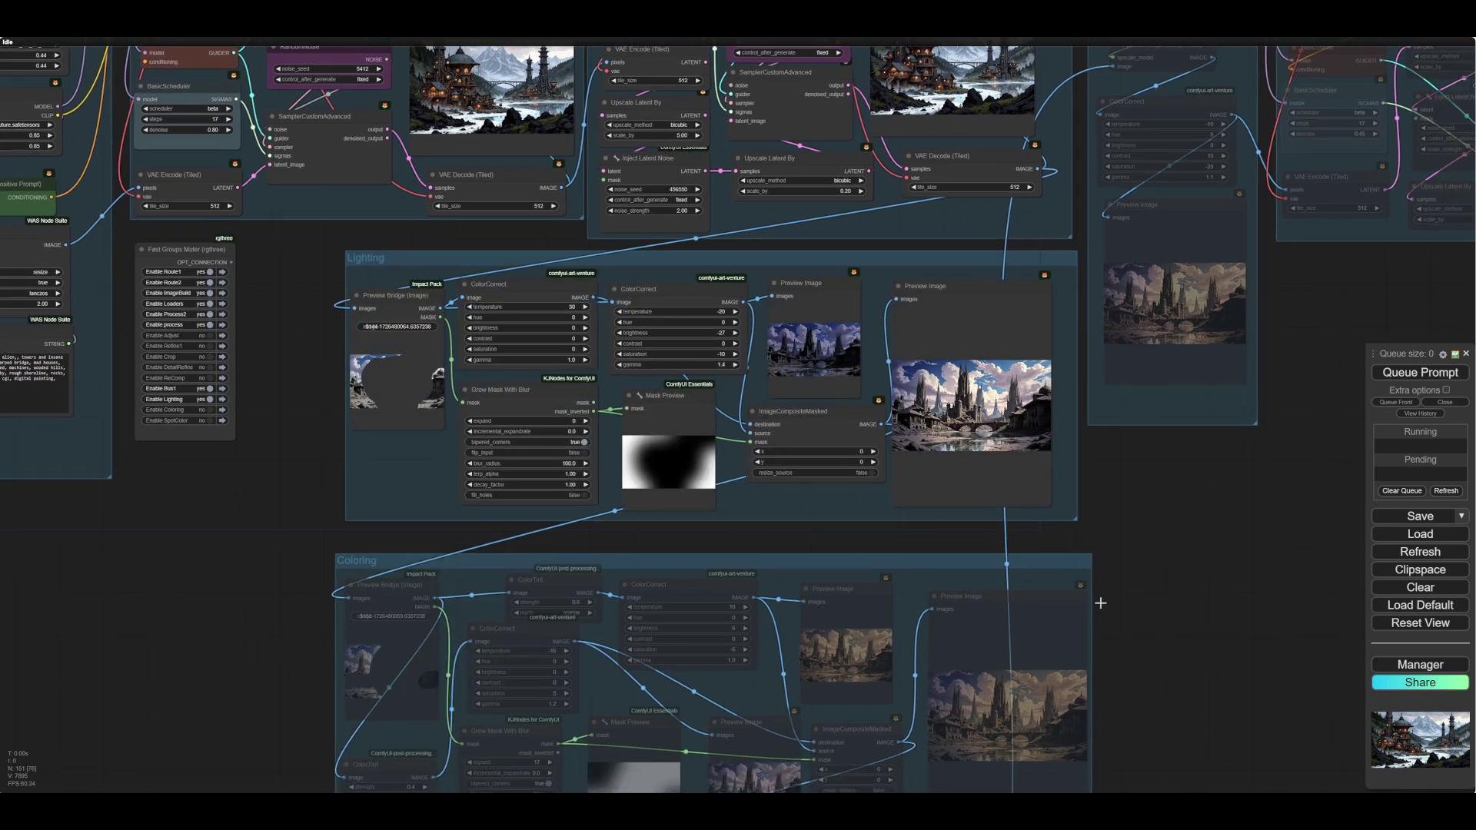
Run the workflow with the Lighting group active and inspect its color-corrected previews.
{"action": "left_click_drag", "start_coordinate": [1204, 585], "coordinate": [1167, 658]}
{"action": "left_click_drag", "start_coordinate": [217, 596], "coordinate": [965, 600]}
{"action": "left_click_drag", "start_coordinate": [816, 644], "coordinate": [259, 586]}
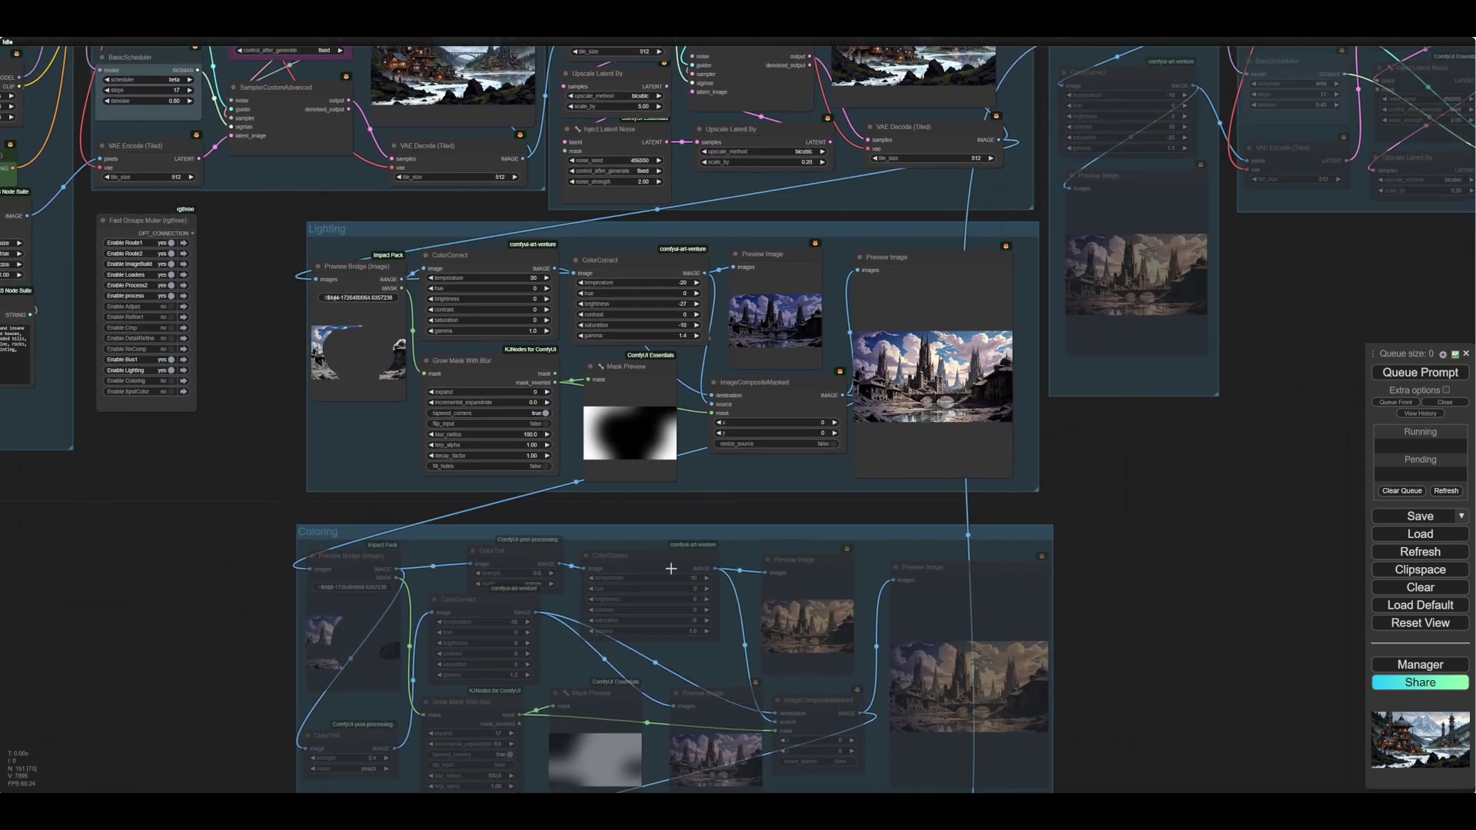
{"action": "left_click_drag", "start_coordinate": [1146, 579], "coordinate": [1044, 723]}
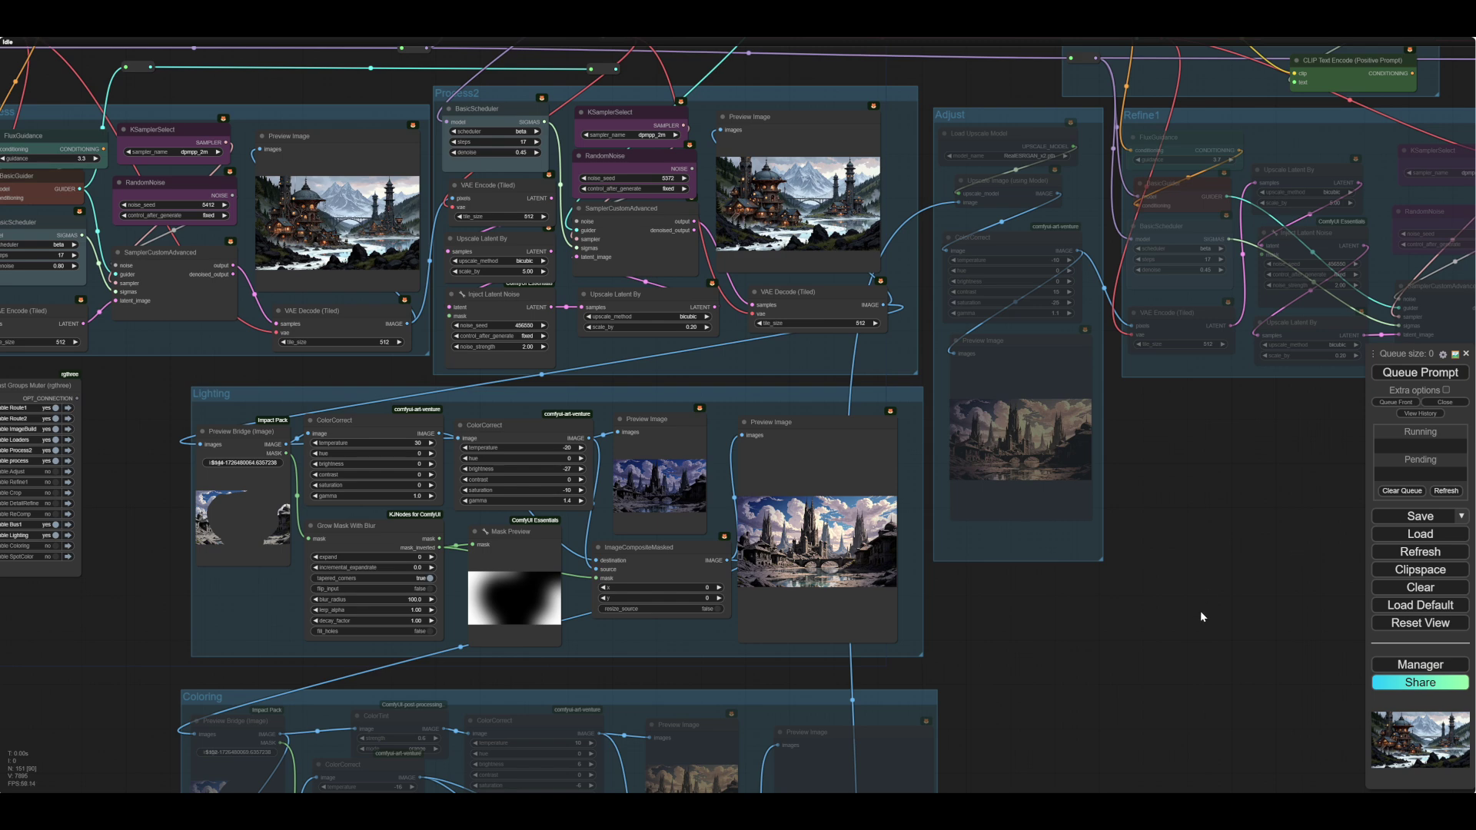
{"action": "left_click_drag", "start_coordinate": [1201, 613], "coordinate": [1258, 548]}
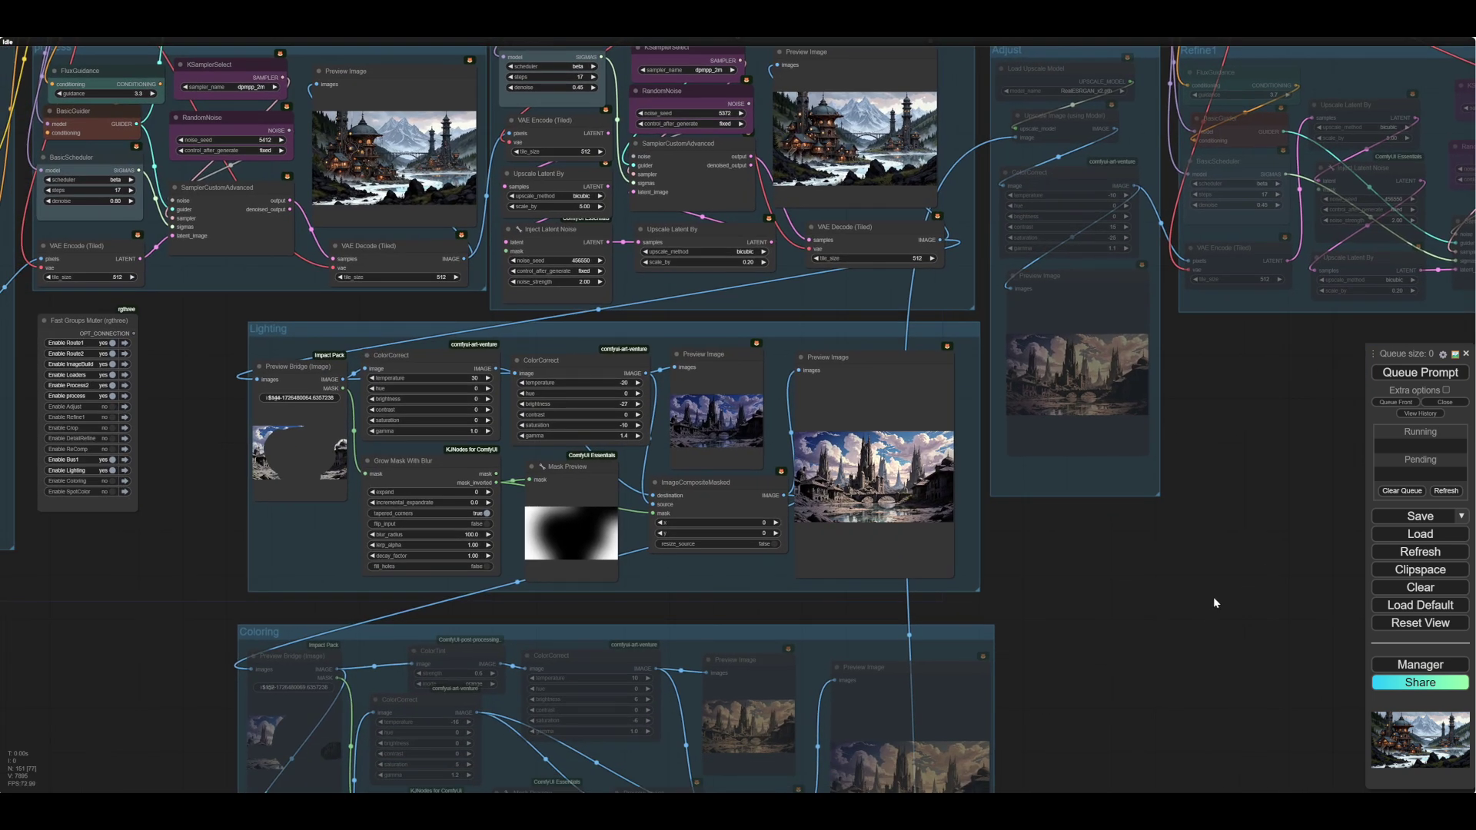
{"action": "left_click_drag", "start_coordinate": [1213, 597], "coordinate": [1208, 624]}
{"action": "left_click", "coordinate": [1407, 377]}
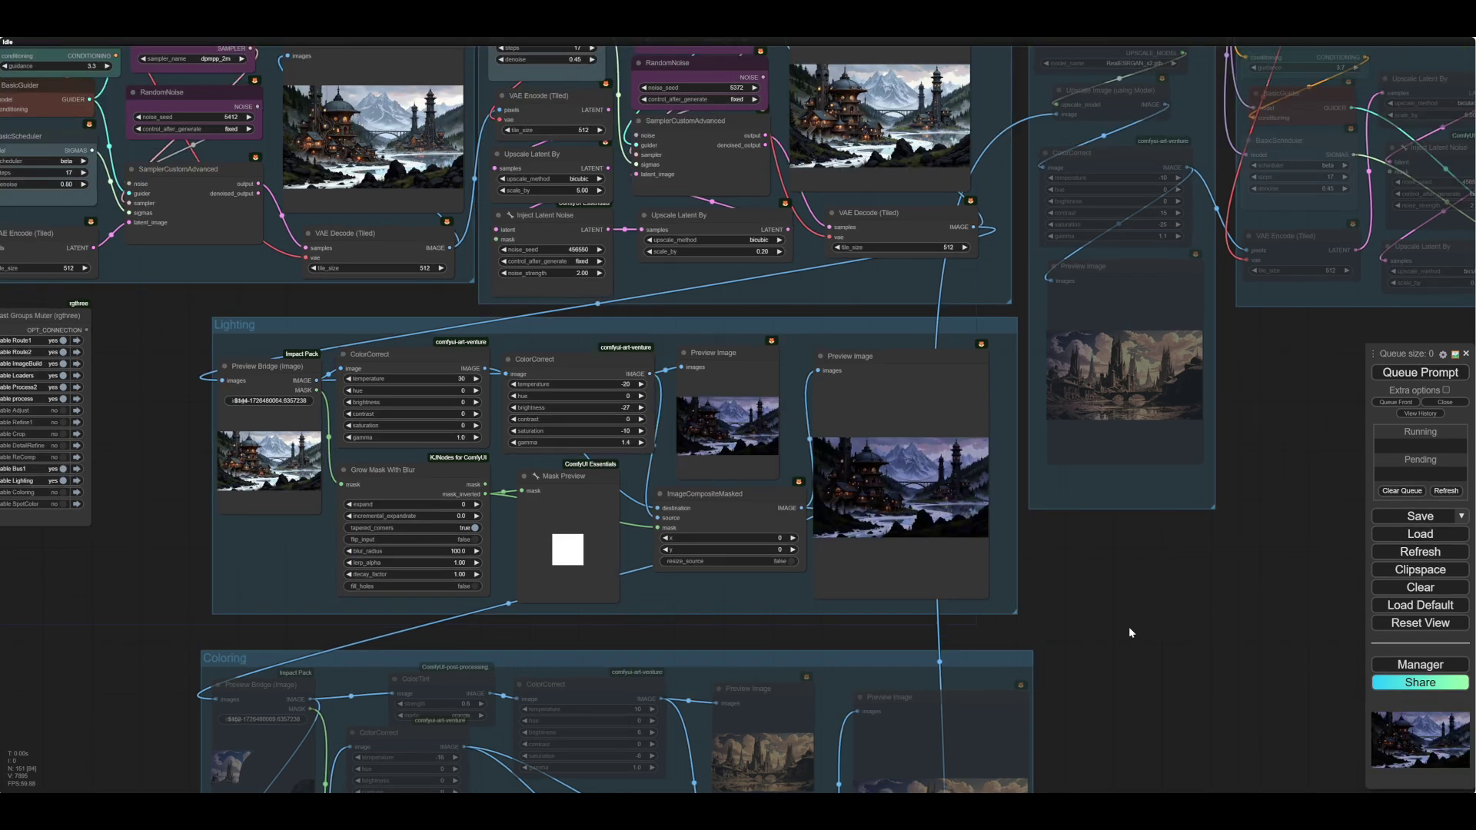
{"action": "scroll", "coordinate": [1129, 626], "scroll_direction": "up", "scroll_amount": 5}
{"action": "left_click_drag", "start_coordinate": [1113, 614], "coordinate": [1180, 658]}
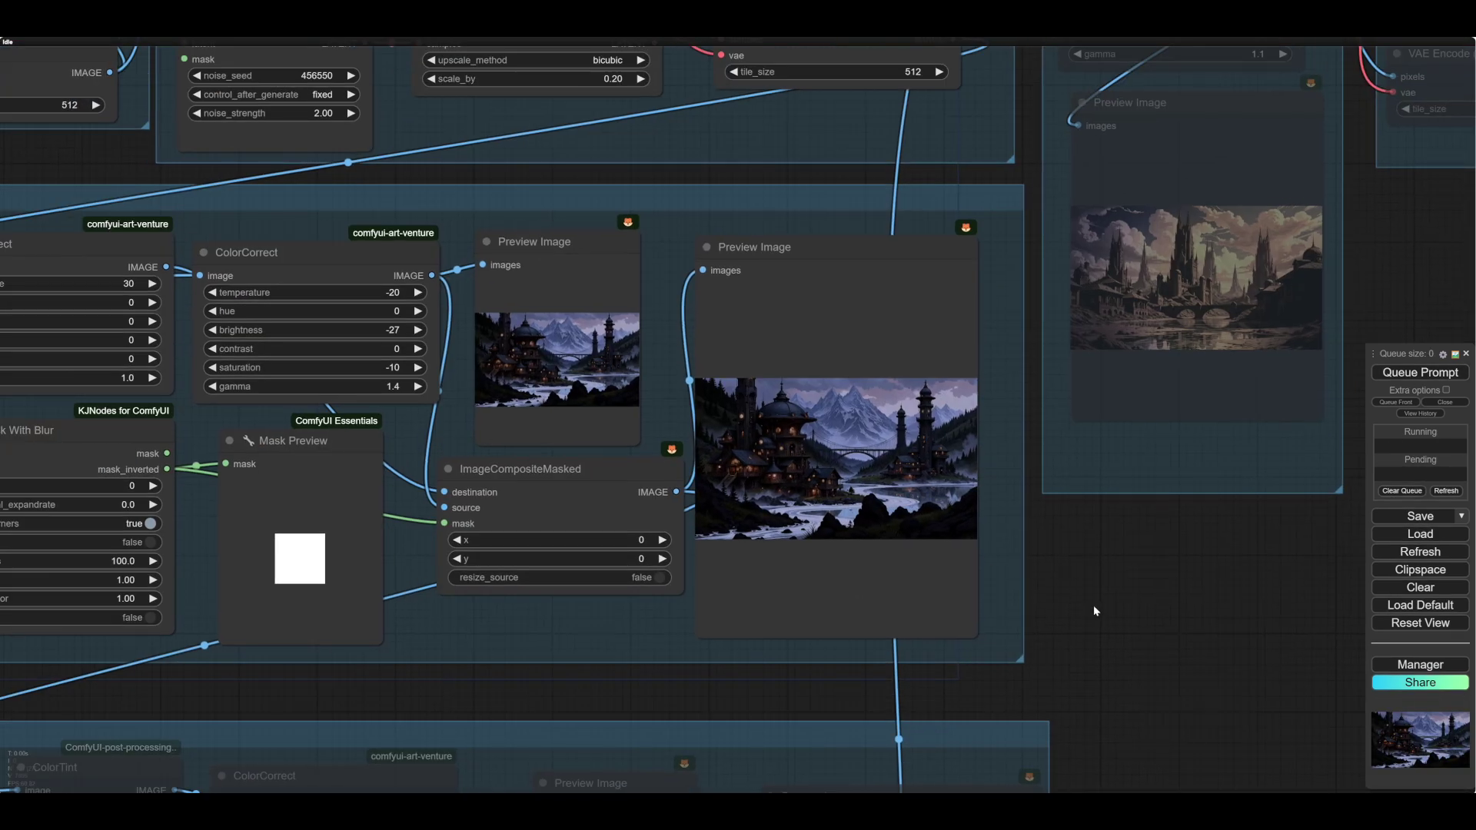
Mask the mountains, bridge, lake and distant towers on the Lighting group's Preview Bridge image with an enlarged brush, and save the mask to the node.
{"action": "left_click_drag", "start_coordinate": [1094, 611], "coordinate": [1475, 577]}
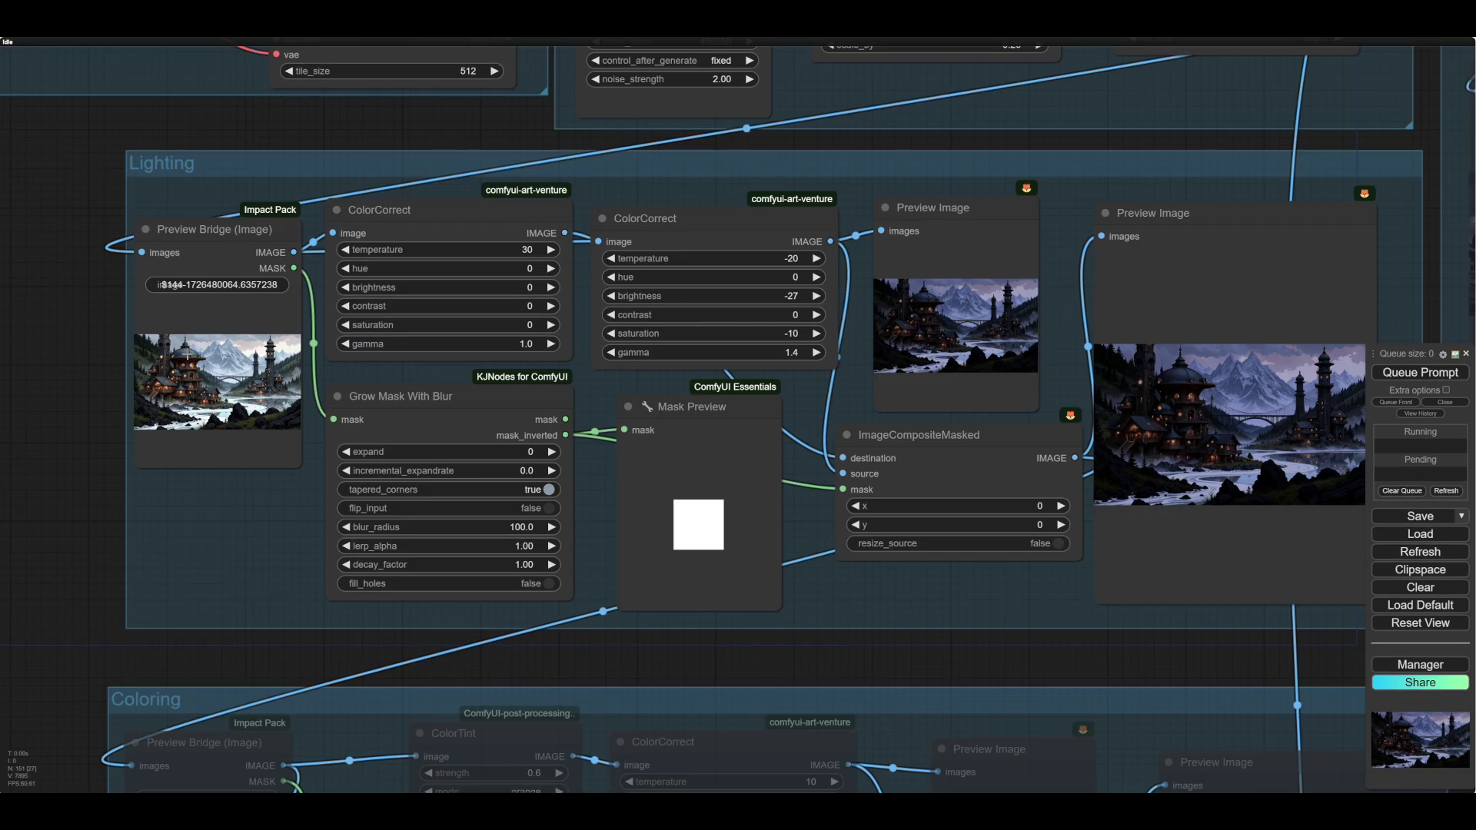
{"action": "right_click", "coordinate": [187, 355]}
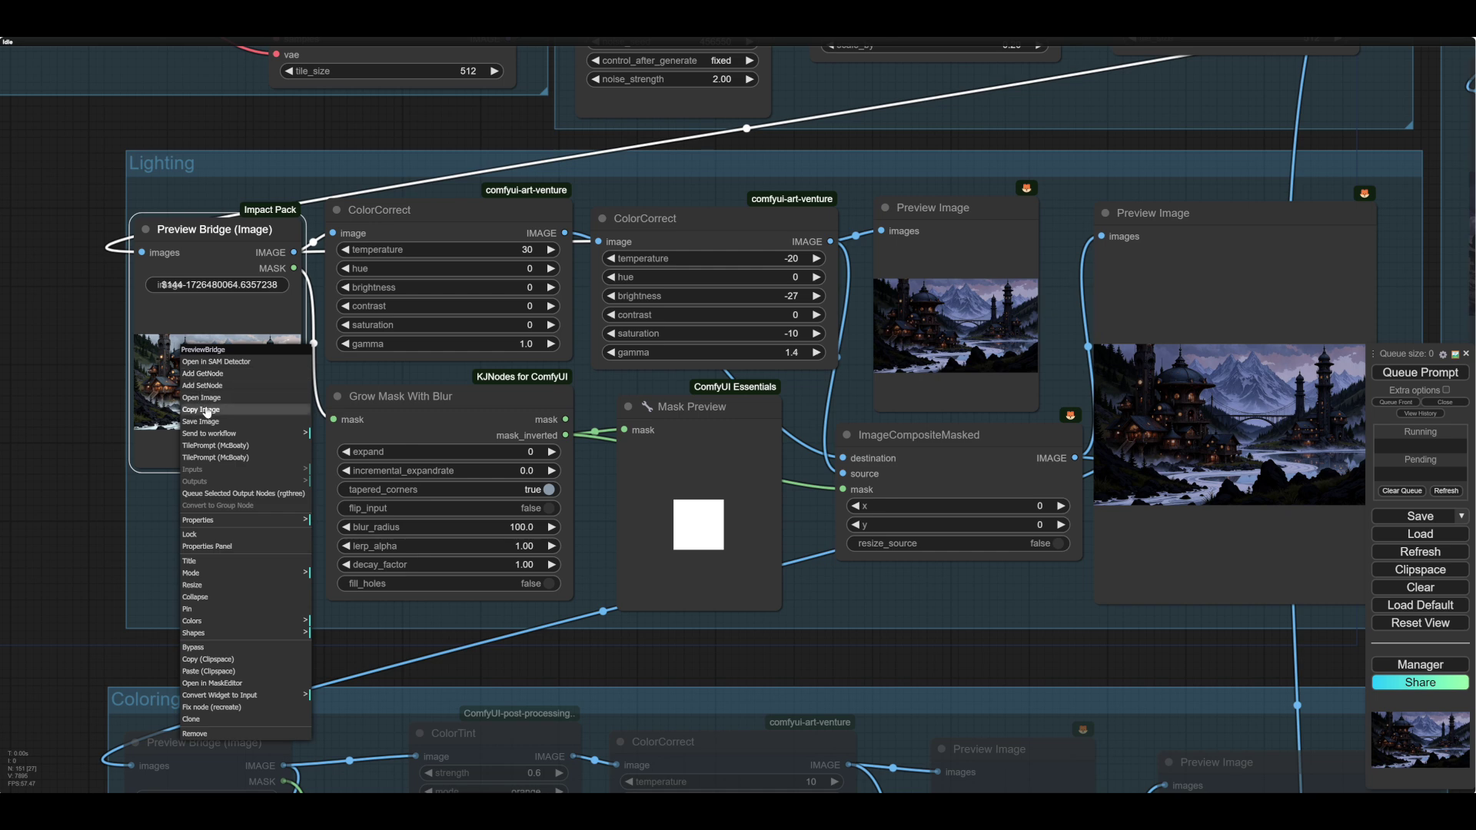
{"action": "left_click", "coordinate": [212, 683]}
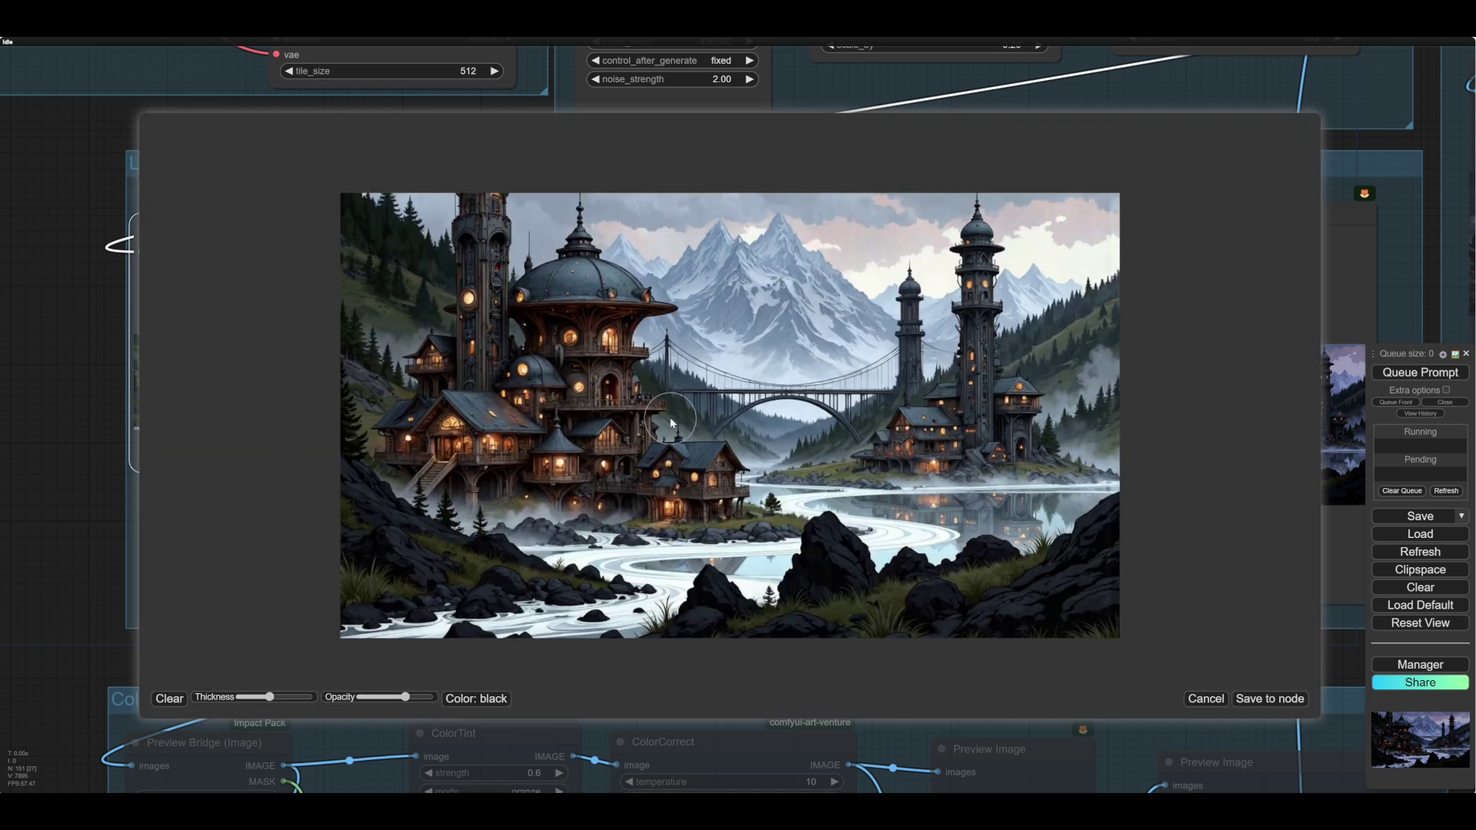
{"action": "scroll", "coordinate": [670, 417], "scroll_direction": "up", "scroll_amount": 20}
{"action": "mouse_move", "coordinate": [1007, 284]}
{"action": "left_mouse_down"}
{"action": "mouse_move", "coordinate": [842, 282]}
{"action": "mouse_move", "coordinate": [698, 327]}
{"action": "mouse_move", "coordinate": [636, 420]}
{"action": "mouse_move", "coordinate": [634, 496]}
{"action": "mouse_move", "coordinate": [706, 559]}
{"action": "mouse_move", "coordinate": [843, 580]}
{"action": "mouse_move", "coordinate": [959, 506]}
{"action": "mouse_move", "coordinate": [990, 342]}
{"action": "mouse_move", "coordinate": [734, 453]}
{"action": "mouse_move", "coordinate": [874, 426]}
{"action": "mouse_move", "coordinate": [874, 503]}
{"action": "mouse_move", "coordinate": [1146, 343]}
{"action": "mouse_move", "coordinate": [1104, 329]}
{"action": "mouse_move", "coordinate": [1076, 241]}
{"action": "left_mouse_up"}
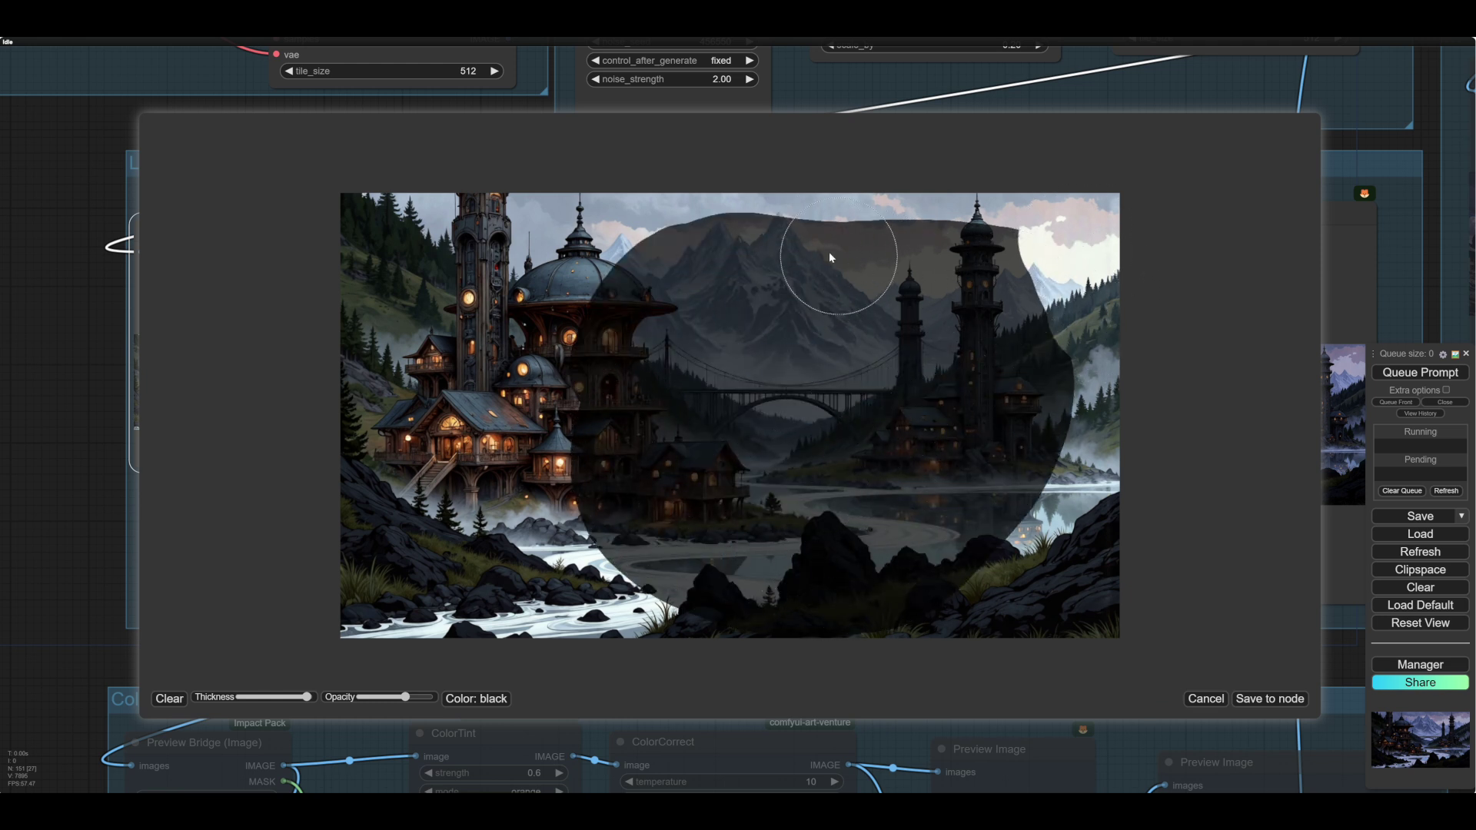
{"action": "mouse_move", "coordinate": [829, 258]}
{"action": "left_mouse_down"}
{"action": "mouse_move", "coordinate": [1012, 275]}
{"action": "mouse_move", "coordinate": [1036, 308]}
{"action": "mouse_move", "coordinate": [1042, 396]}
{"action": "mouse_move", "coordinate": [1007, 554]}
{"action": "left_mouse_up"}
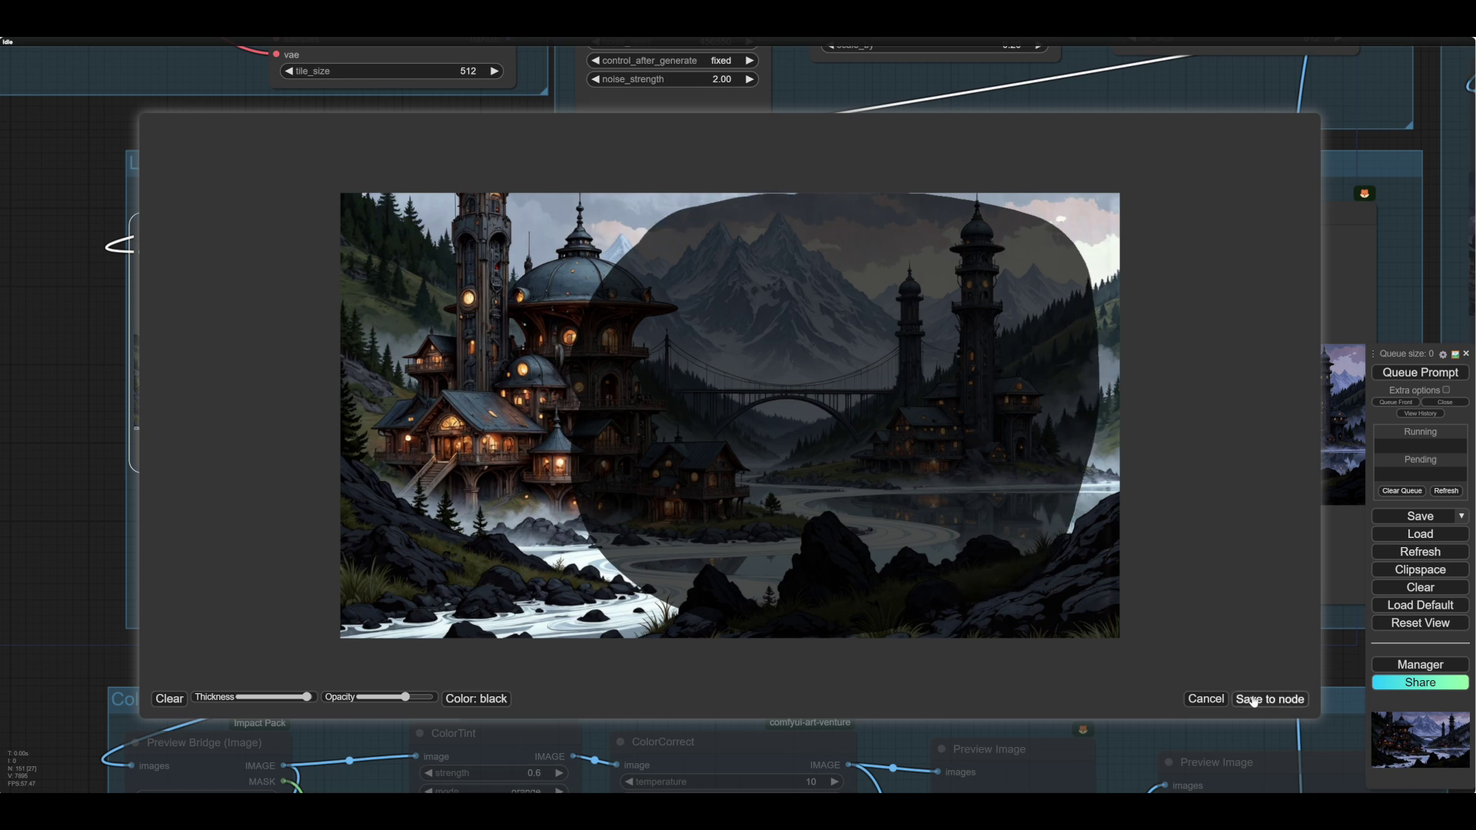
{"action": "left_click", "coordinate": [1253, 701]}
Run the workflow with the new lighting mask and inspect the composited Lighting preview.
{"action": "left_click_drag", "start_coordinate": [1192, 679], "coordinate": [1018, 677]}
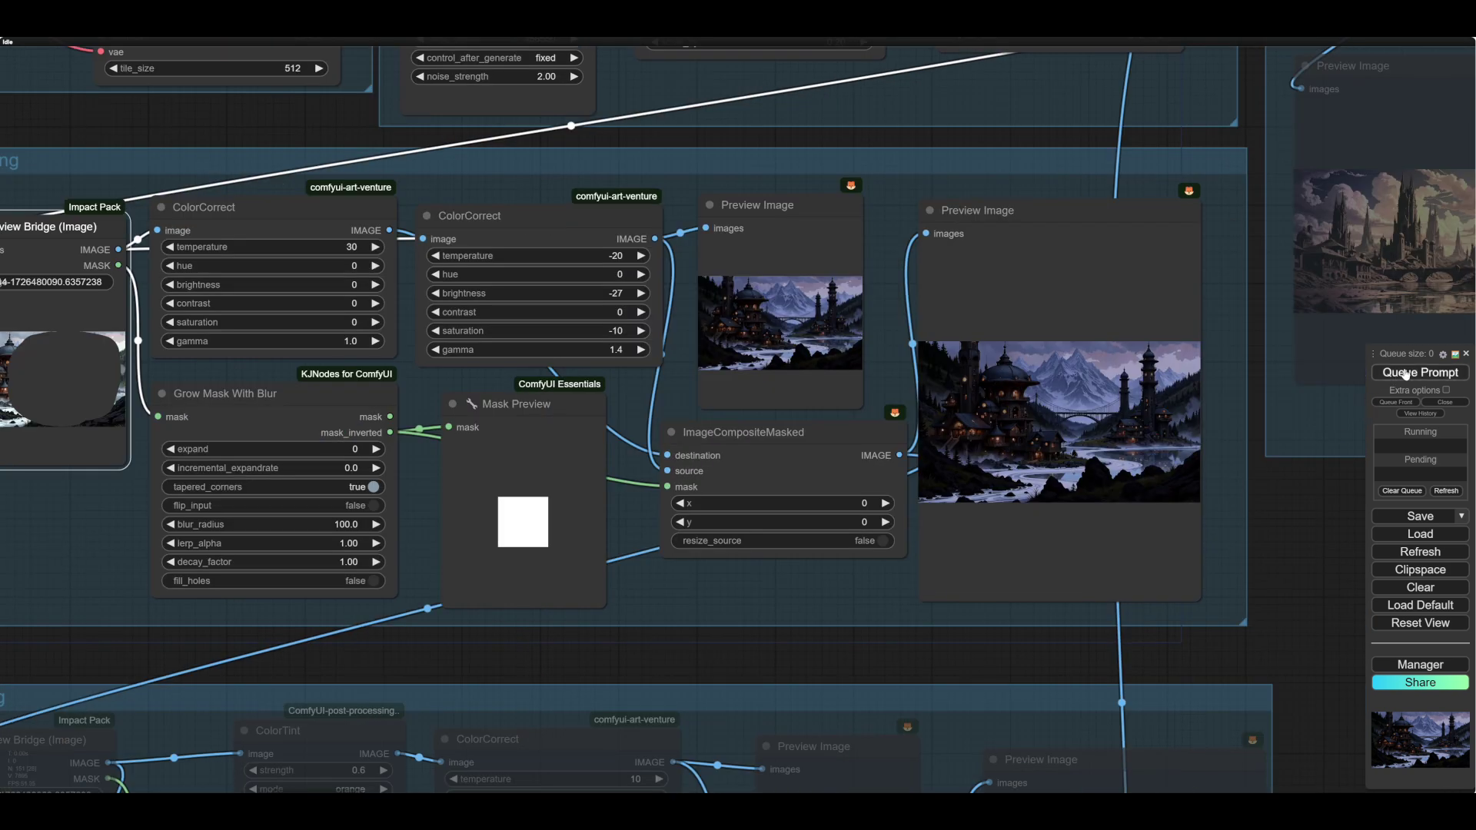
{"action": "left_click", "coordinate": [1404, 374]}
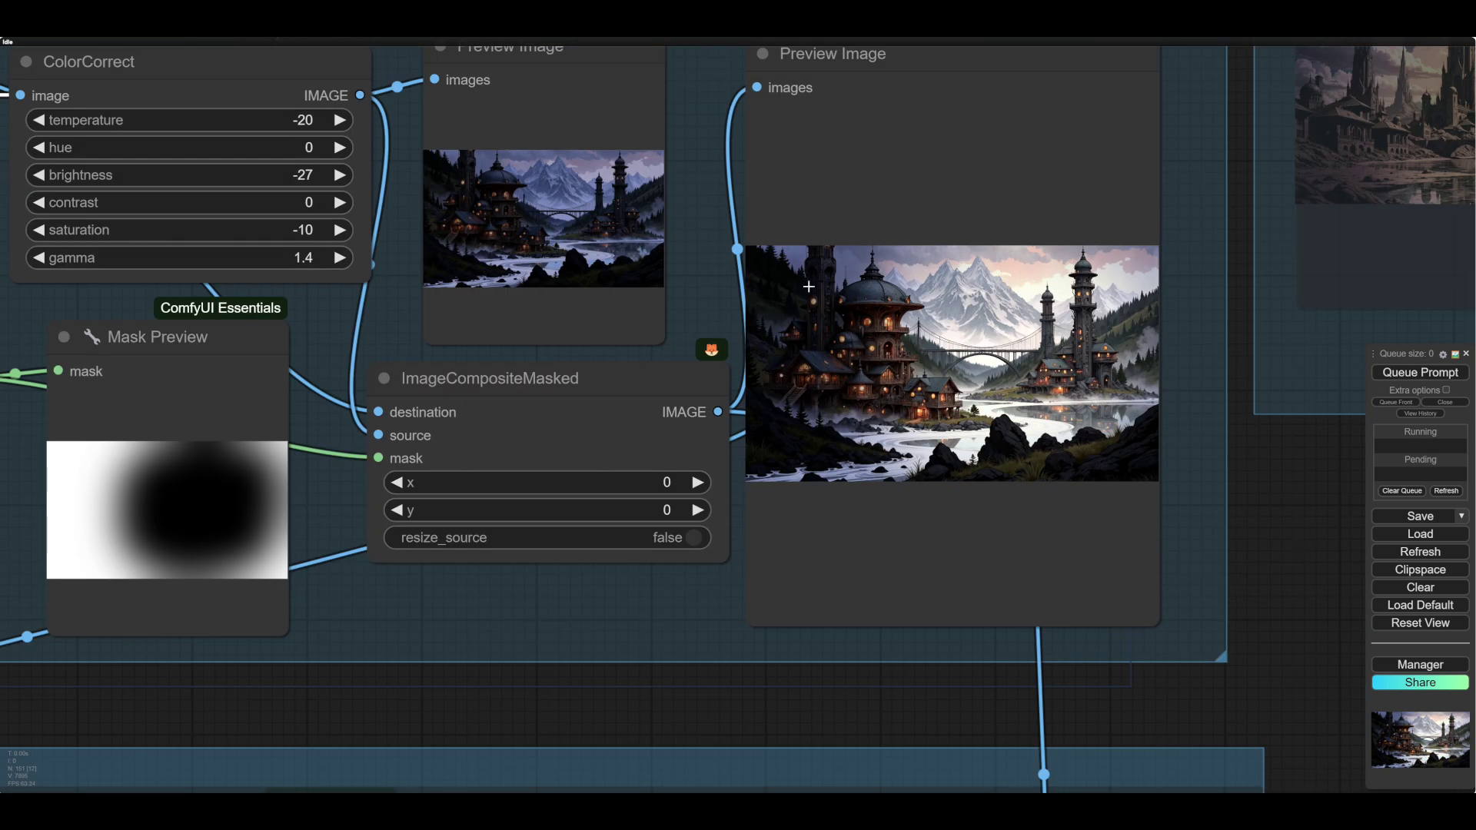
{"action": "left_click_drag", "start_coordinate": [694, 693], "coordinate": [883, 734]}
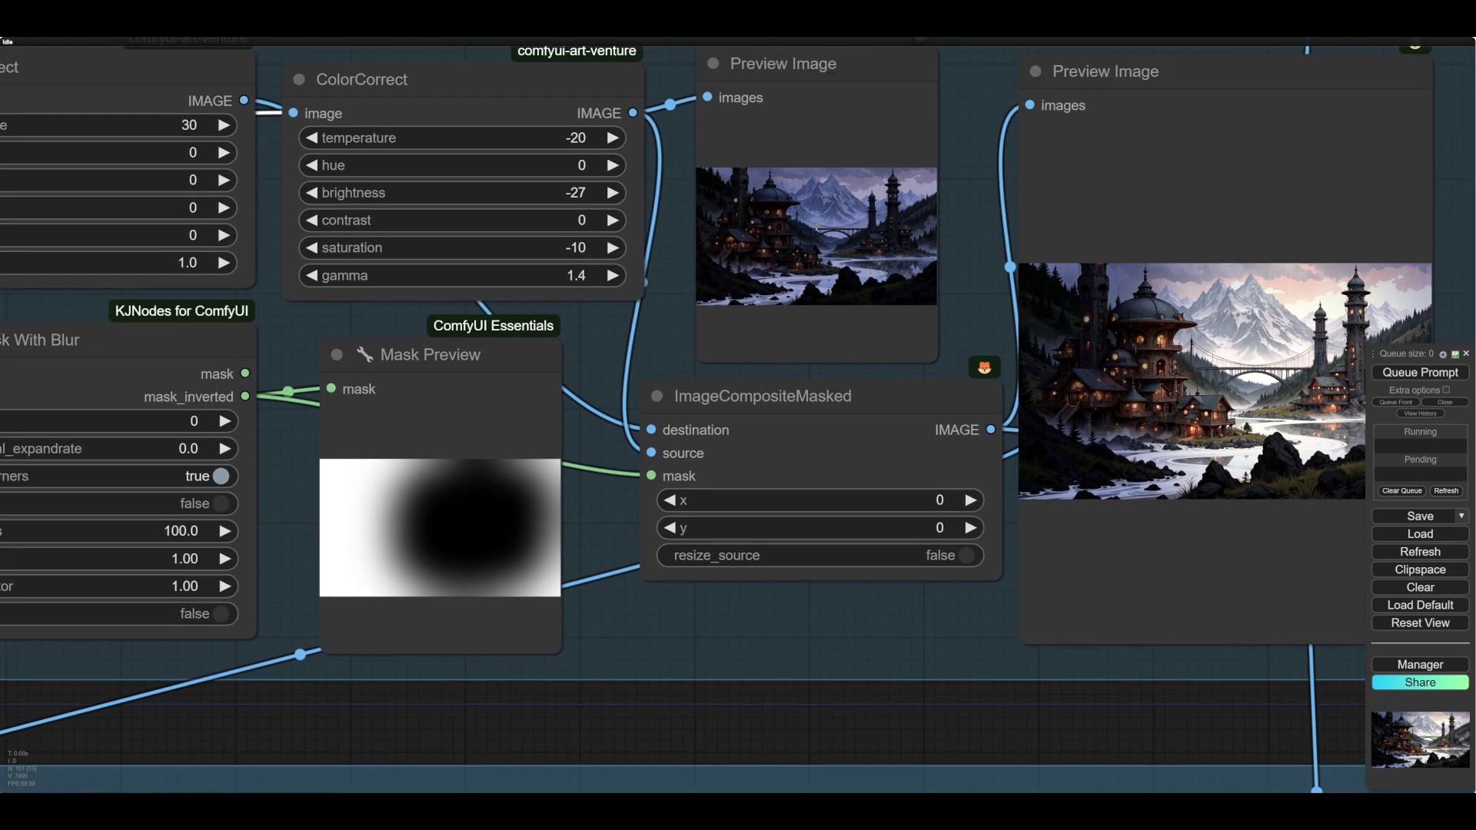
Set the Lighting group's second ColorCorrect to brightness -7 and gamma 1.2, rerun the workflow and inspect the composite.
{"action": "left_click_drag", "start_coordinate": [670, 729], "coordinate": [863, 787]}
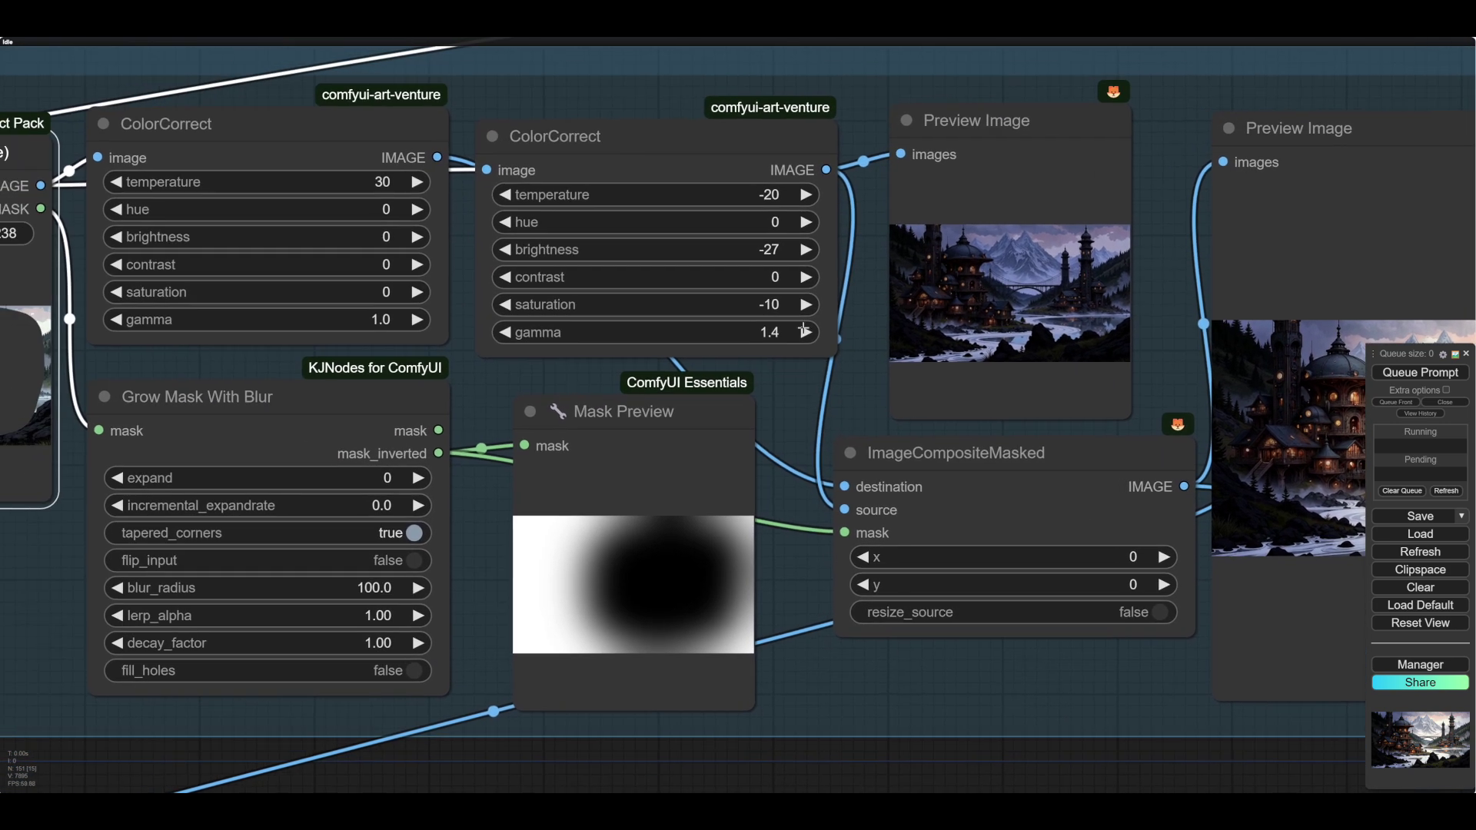
{"action": "left_click", "coordinate": [802, 250]}
{"action": "left_click", "coordinate": [802, 250]}
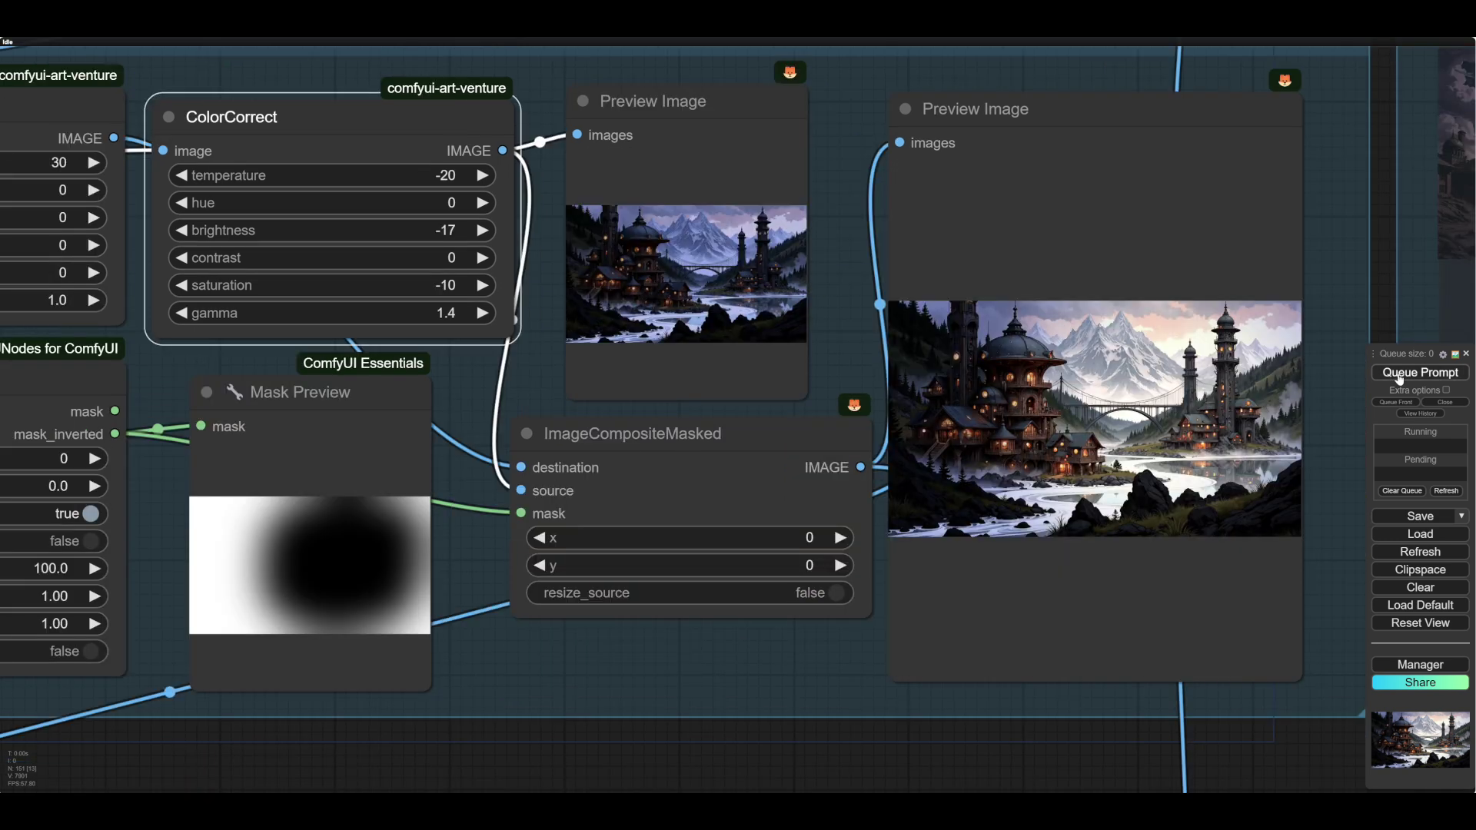
{"action": "key", "text": "ctrl+y"}
{"action": "left_click", "coordinate": [182, 314]}
{"action": "left_click", "coordinate": [181, 314]}
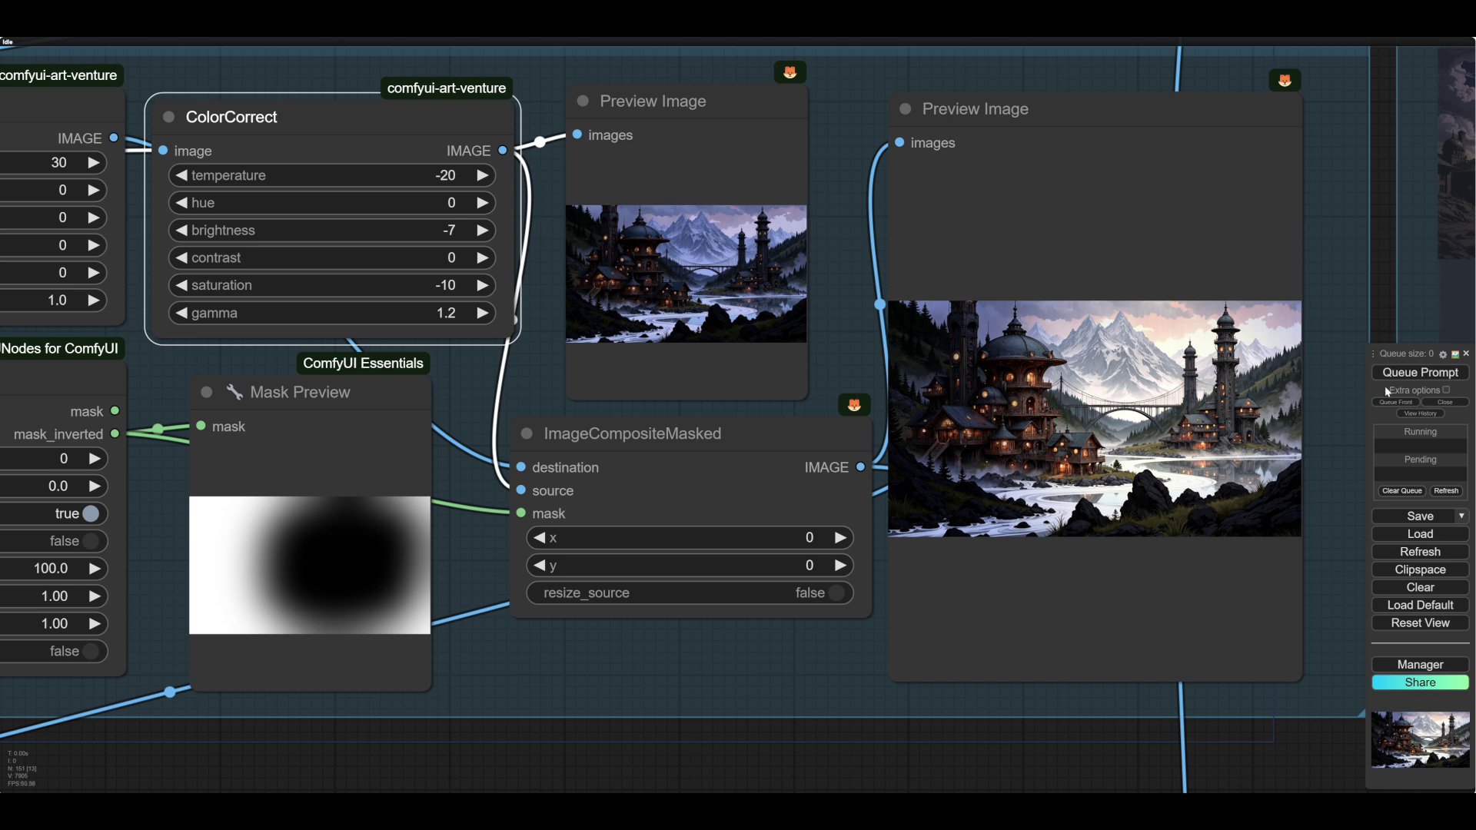
{"action": "scroll", "coordinate": [943, 712], "scroll_direction": "down", "scroll_amount": 5}
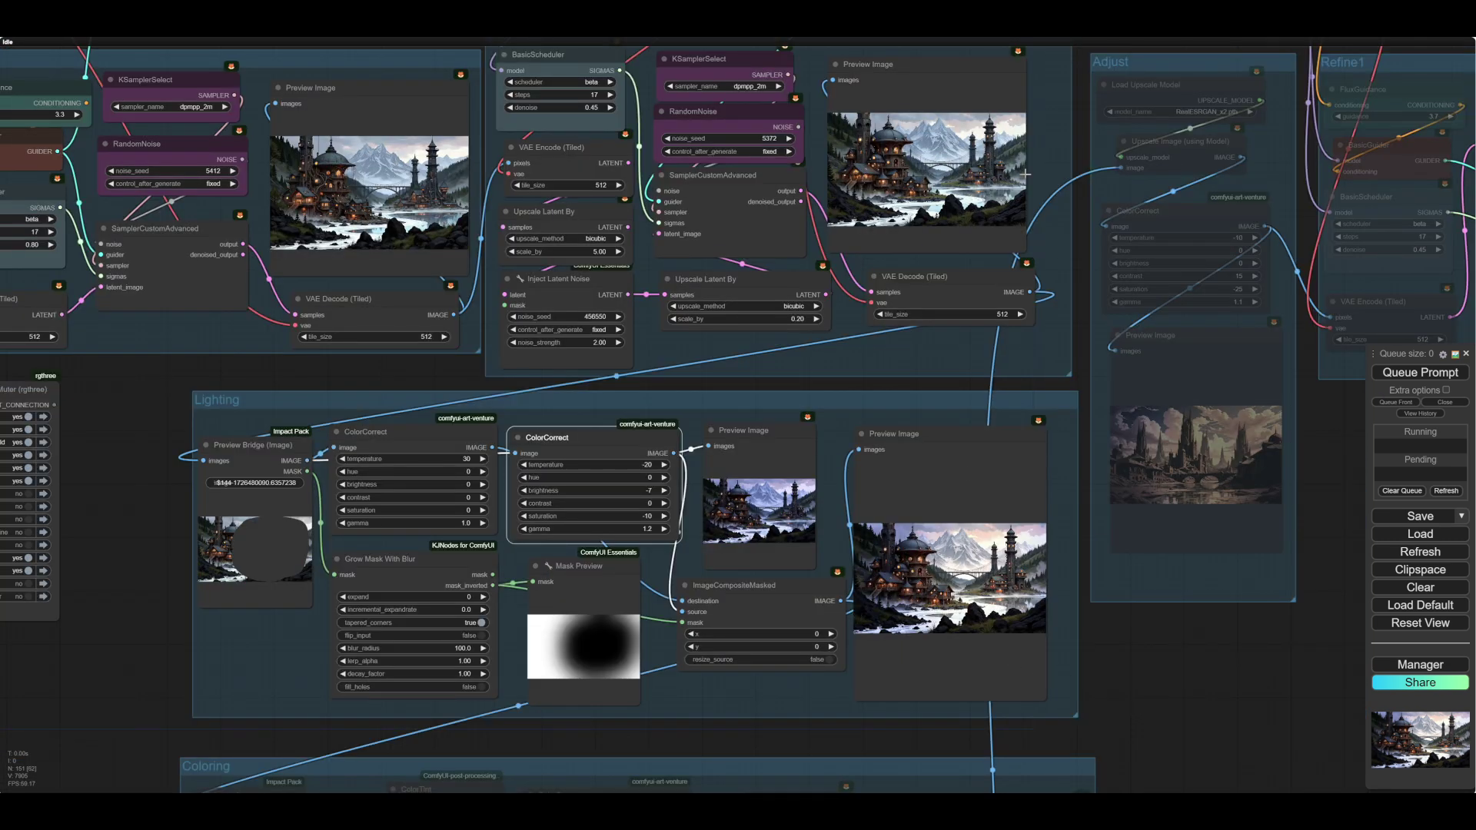
{"action": "scroll", "coordinate": [1163, 641], "scroll_direction": "up", "scroll_amount": 5}
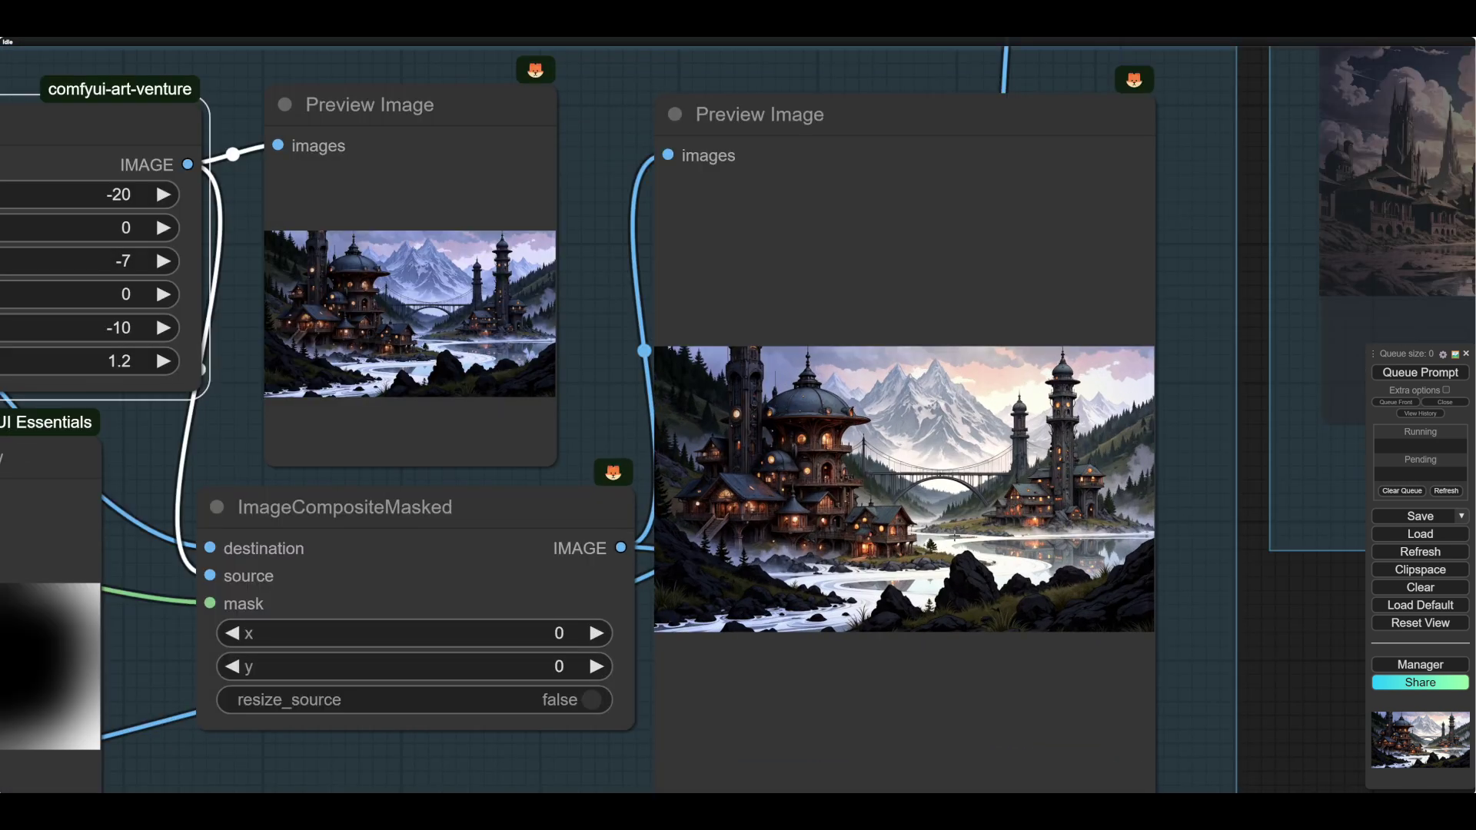
Activate the Coloring group by setting its nodes to Always.
{"action": "scroll", "coordinate": [955, 535], "scroll_direction": "down", "scroll_amount": 5}
{"action": "left_click_drag", "start_coordinate": [1236, 671], "coordinate": [1316, 470]}
{"action": "right_click", "coordinate": [623, 478]}
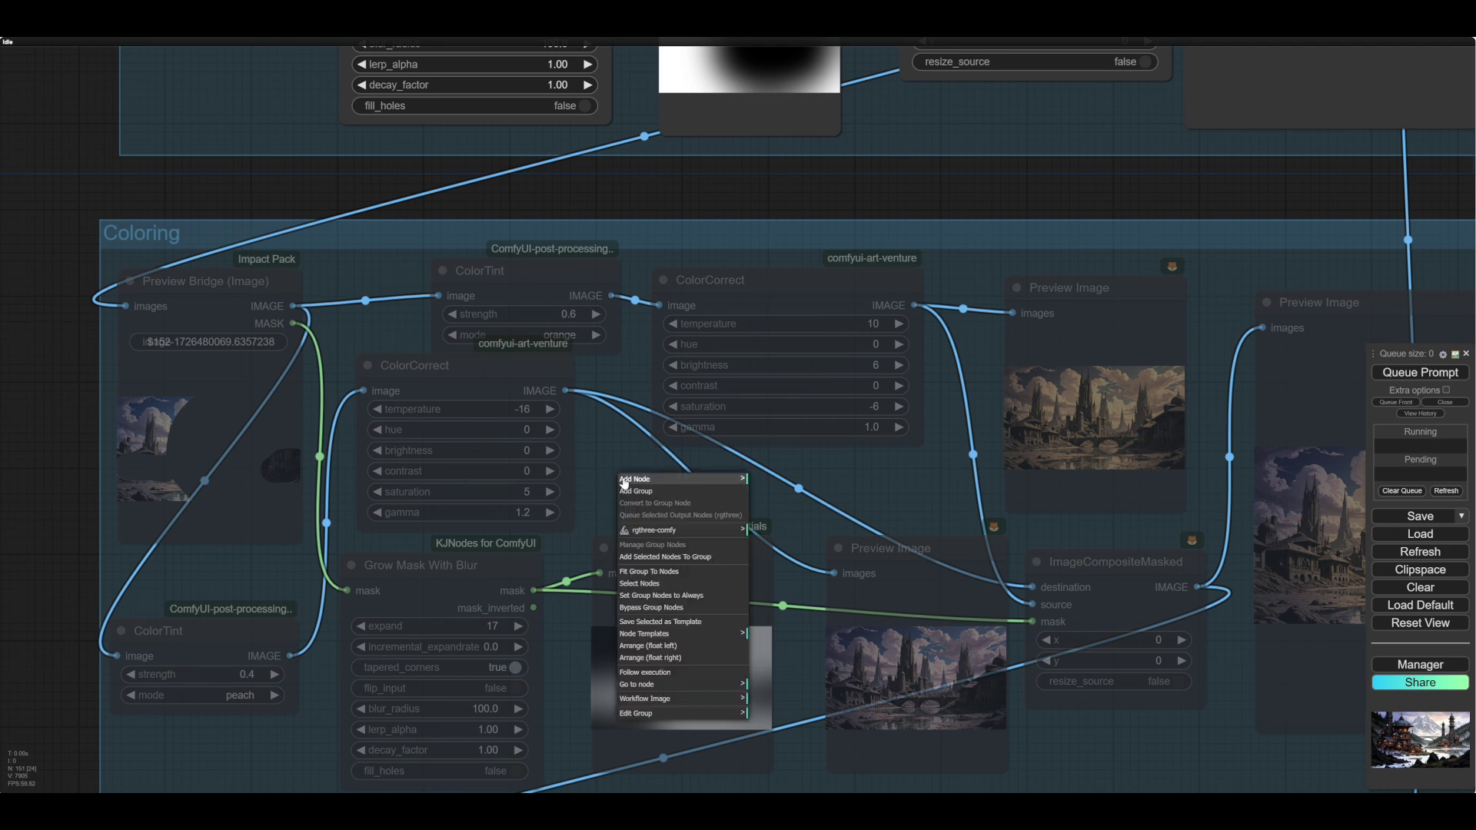
{"action": "left_click", "coordinate": [667, 596]}
Run the workflow with the Coloring group active and inspect its tinted preview images.
{"action": "left_click_drag", "start_coordinate": [721, 238], "coordinate": [740, 398]}
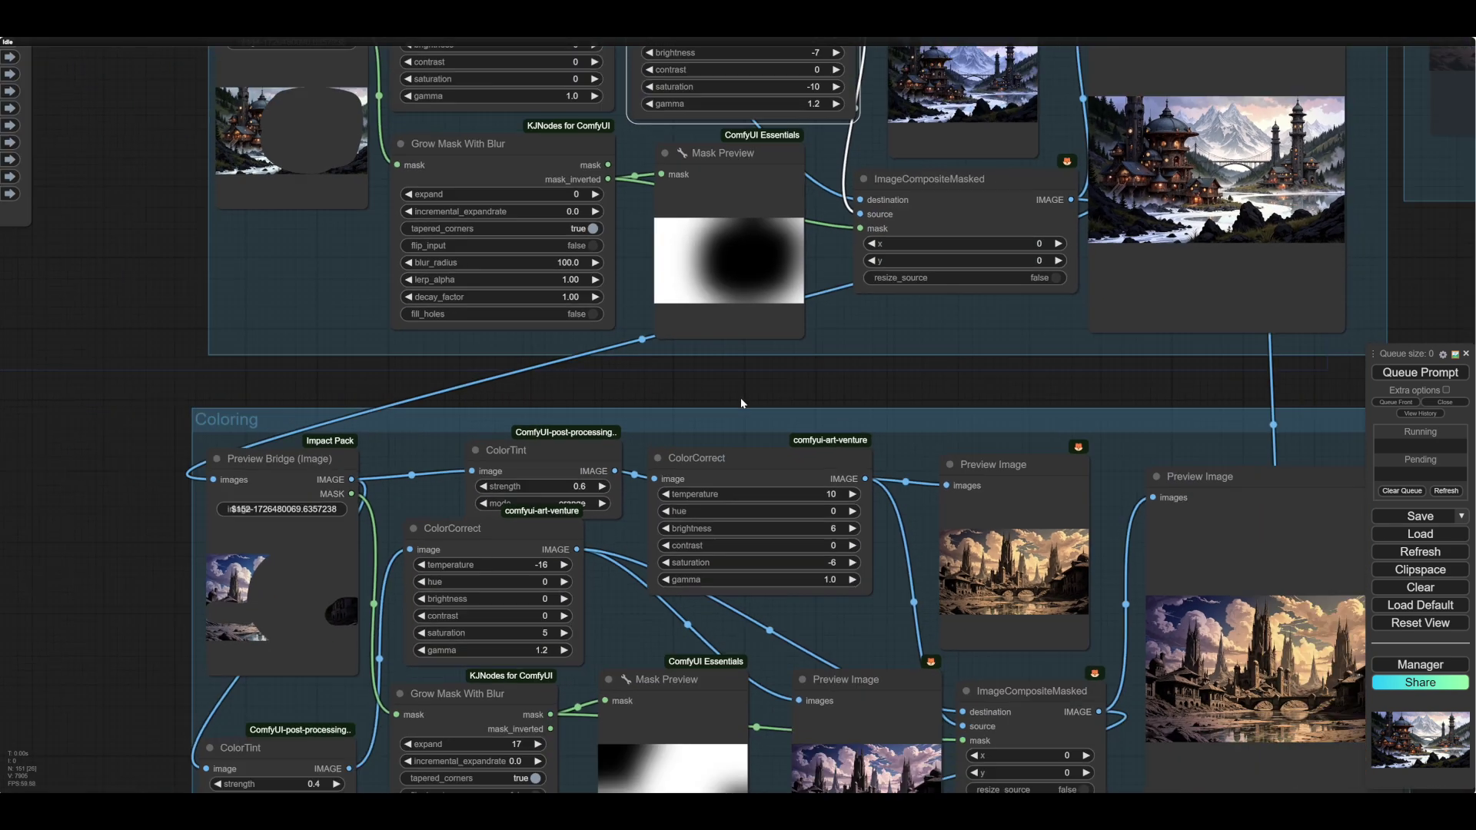
{"action": "scroll", "coordinate": [741, 398], "scroll_direction": "down", "scroll_amount": 5}
{"action": "scroll", "coordinate": [1283, 493], "scroll_direction": "up", "scroll_amount": 1}
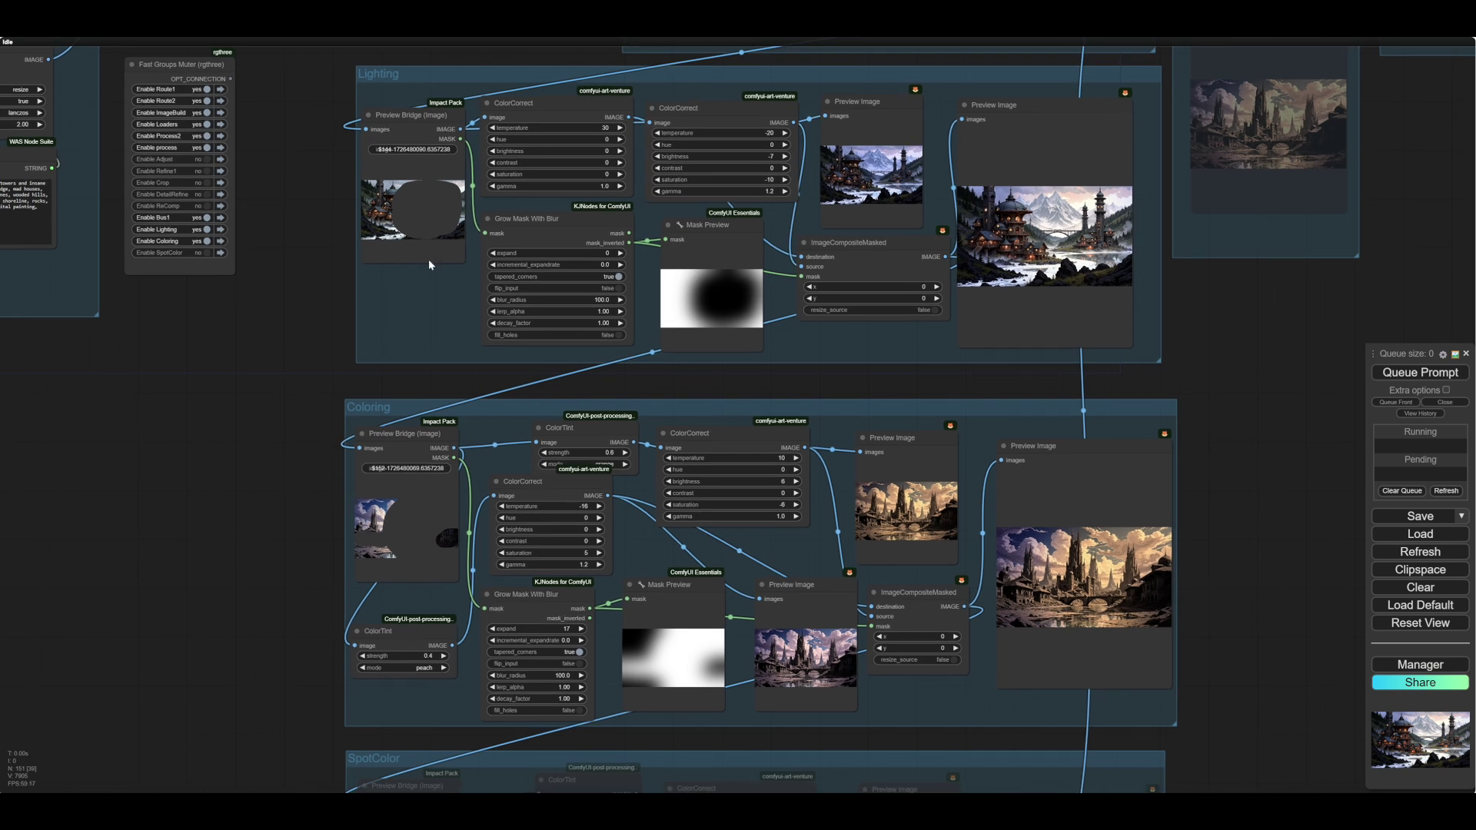
{"action": "left_click_drag", "start_coordinate": [258, 550], "coordinate": [206, 507]}
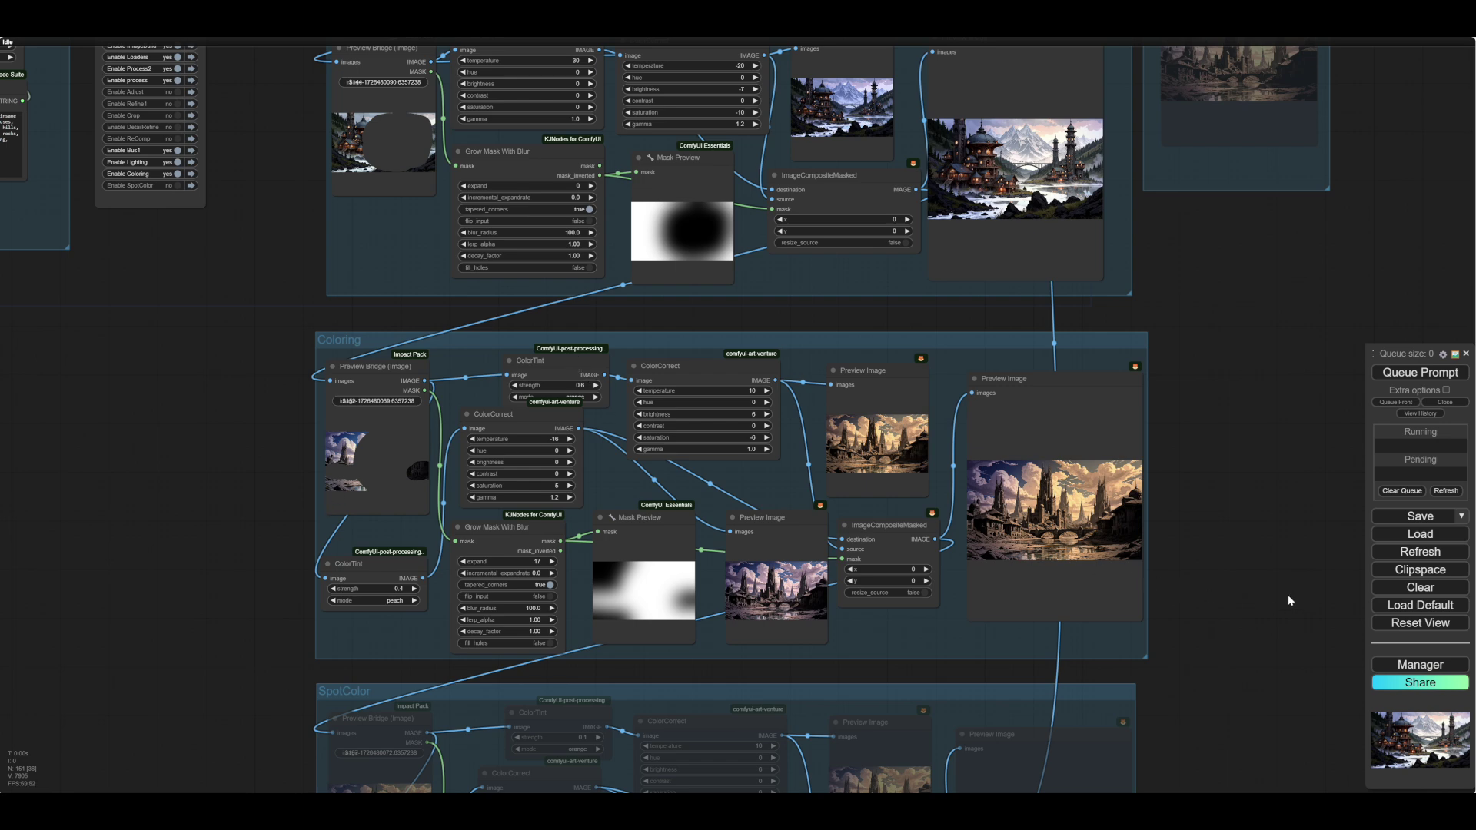
{"action": "left_click_drag", "start_coordinate": [1288, 593], "coordinate": [1248, 622]}
{"action": "left_click", "coordinate": [1396, 382]}
{"action": "scroll", "coordinate": [1196, 550], "scroll_direction": "up", "scroll_amount": 5}
{"action": "left_click_drag", "start_coordinate": [1196, 550], "coordinate": [1330, 523]}
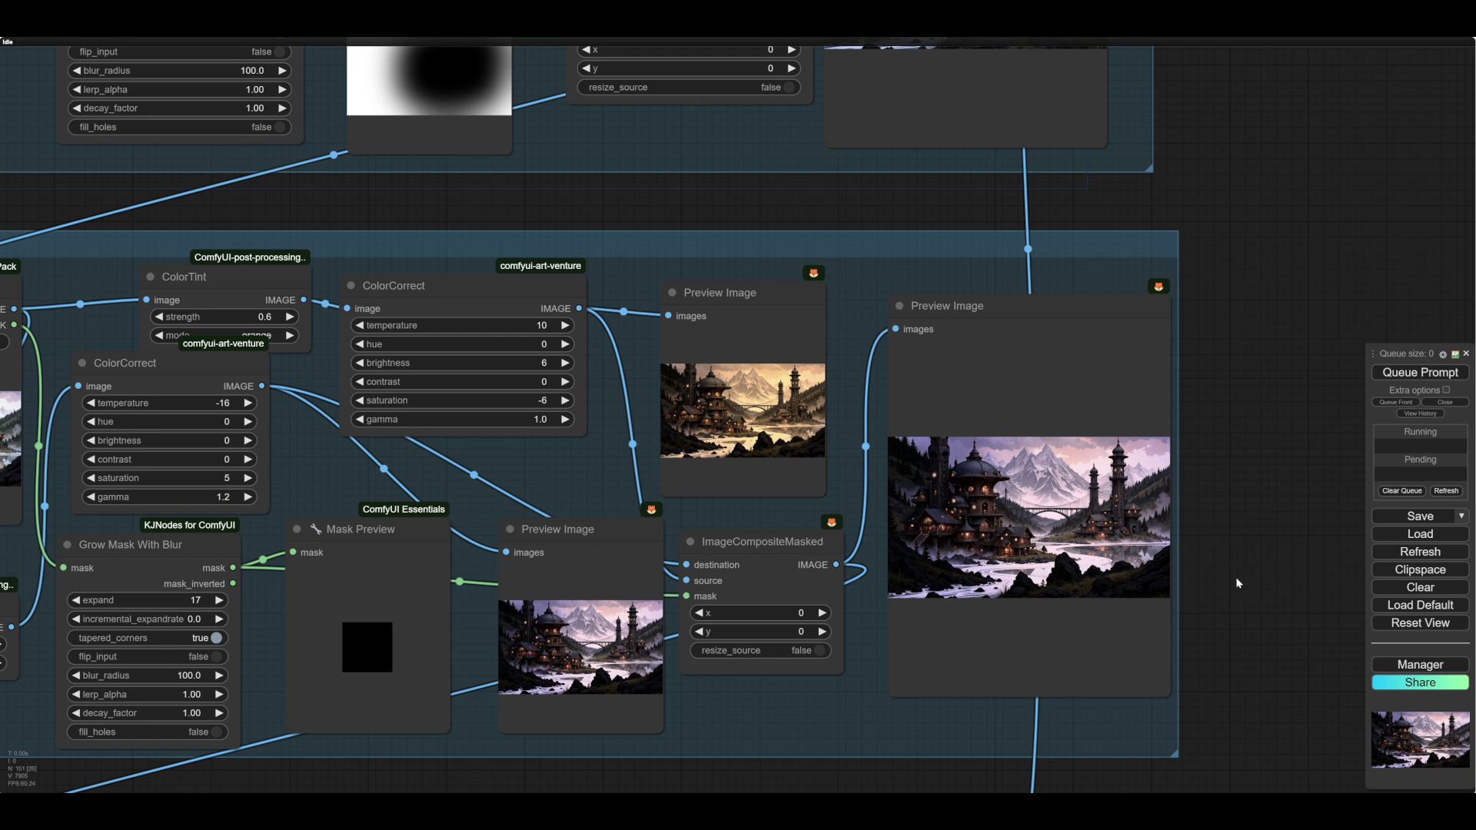
Mask the right half of the Coloring group's Preview Bridge image, save the mask to the node and rerun the workflow.
{"action": "scroll", "coordinate": [1237, 584], "scroll_direction": "down", "scroll_amount": 3}
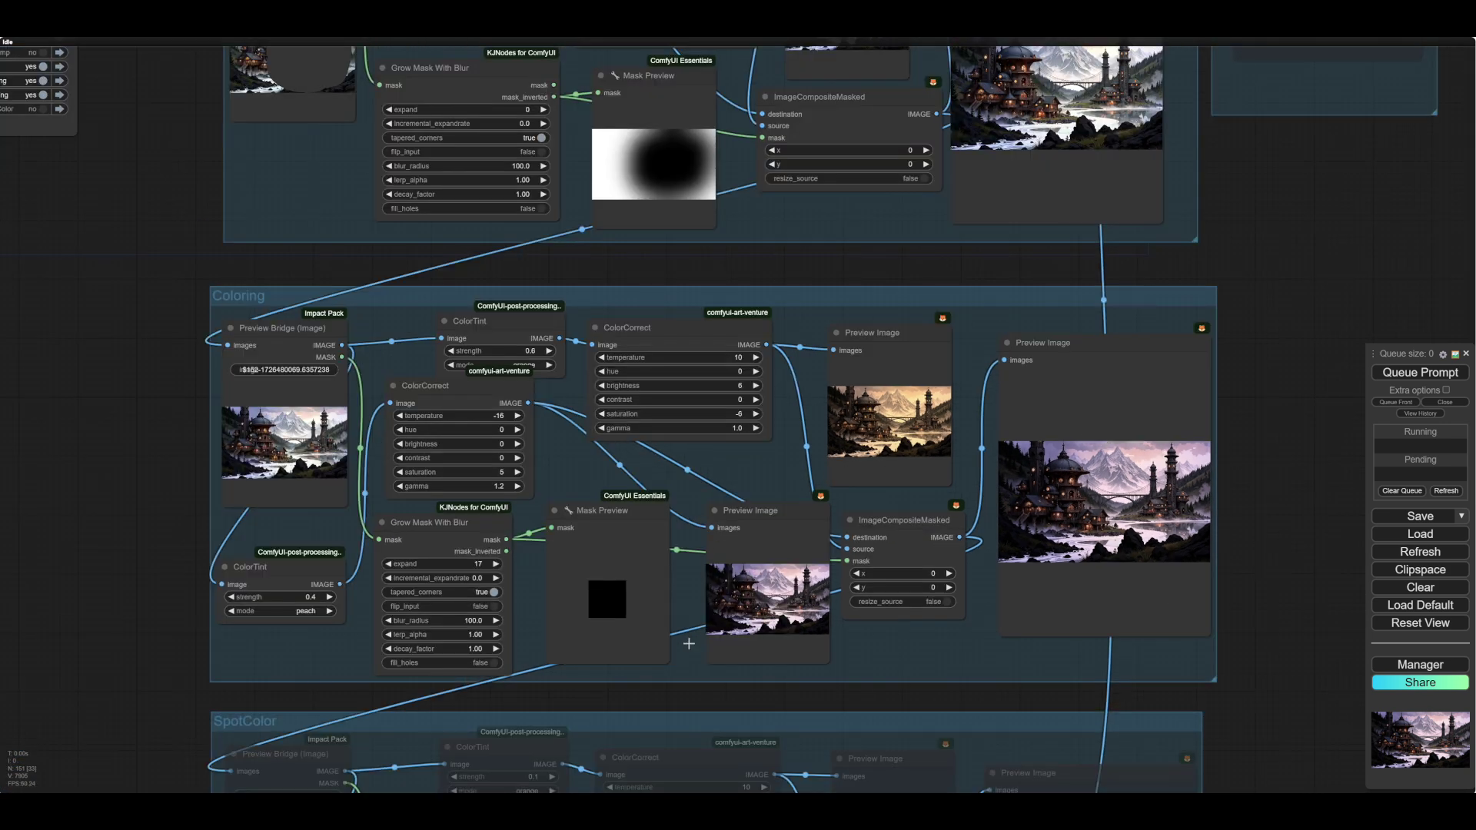
{"action": "left_click_drag", "start_coordinate": [584, 698], "coordinate": [653, 691]}
{"action": "right_click", "coordinate": [351, 394]}
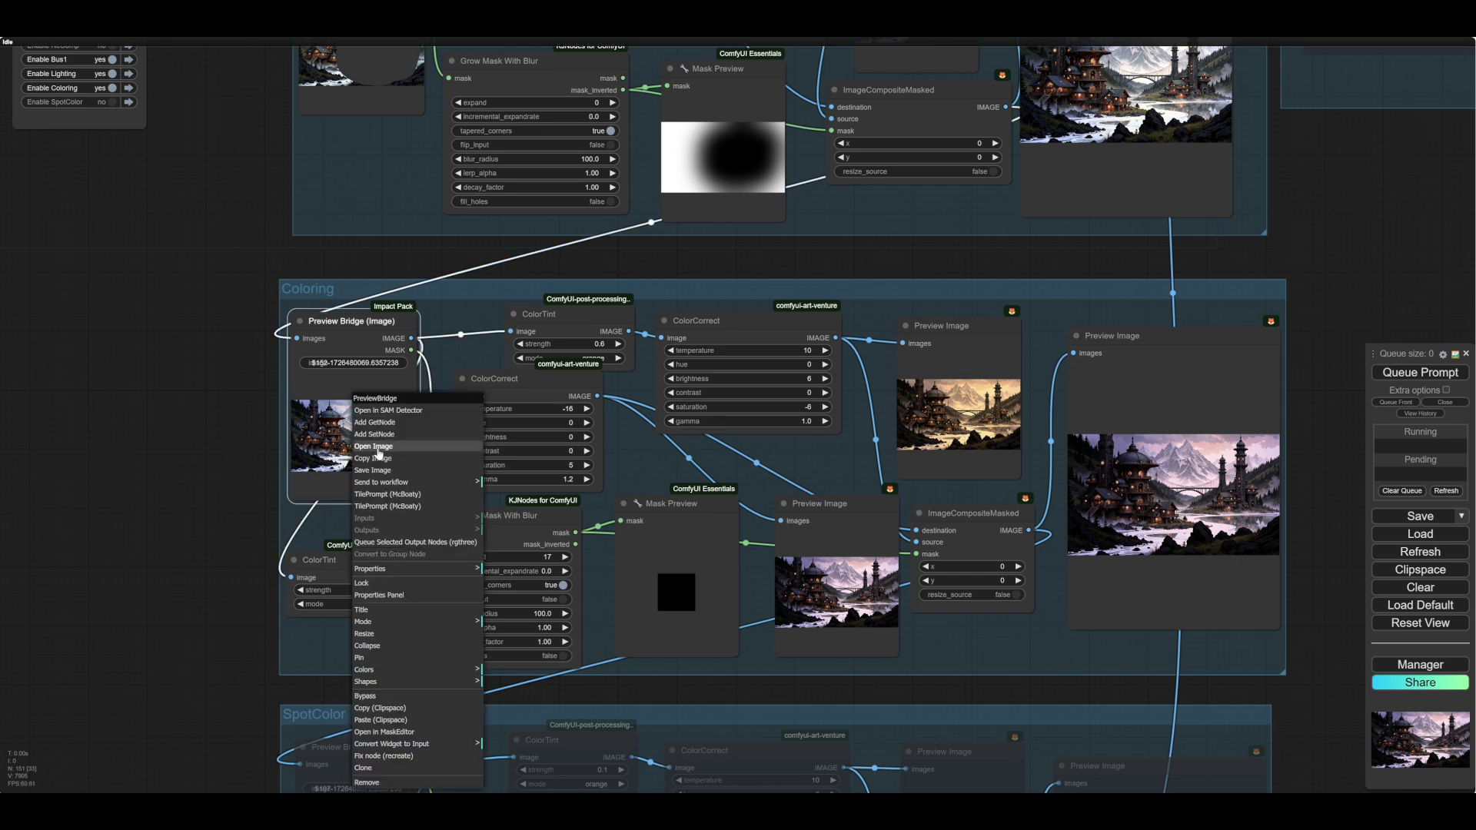
{"action": "left_click", "coordinate": [381, 731]}
{"action": "mouse_move", "coordinate": [781, 557]}
{"action": "left_mouse_down"}
{"action": "mouse_move", "coordinate": [811, 538]}
{"action": "mouse_move", "coordinate": [836, 330]}
{"action": "mouse_move", "coordinate": [791, 232]}
{"action": "mouse_move", "coordinate": [1114, 202]}
{"action": "mouse_move", "coordinate": [854, 328]}
{"action": "mouse_move", "coordinate": [1075, 281]}
{"action": "mouse_move", "coordinate": [1109, 586]}
{"action": "mouse_move", "coordinate": [970, 364]}
{"action": "mouse_move", "coordinate": [871, 545]}
{"action": "mouse_move", "coordinate": [942, 447]}
{"action": "mouse_move", "coordinate": [775, 199]}
{"action": "left_mouse_up"}
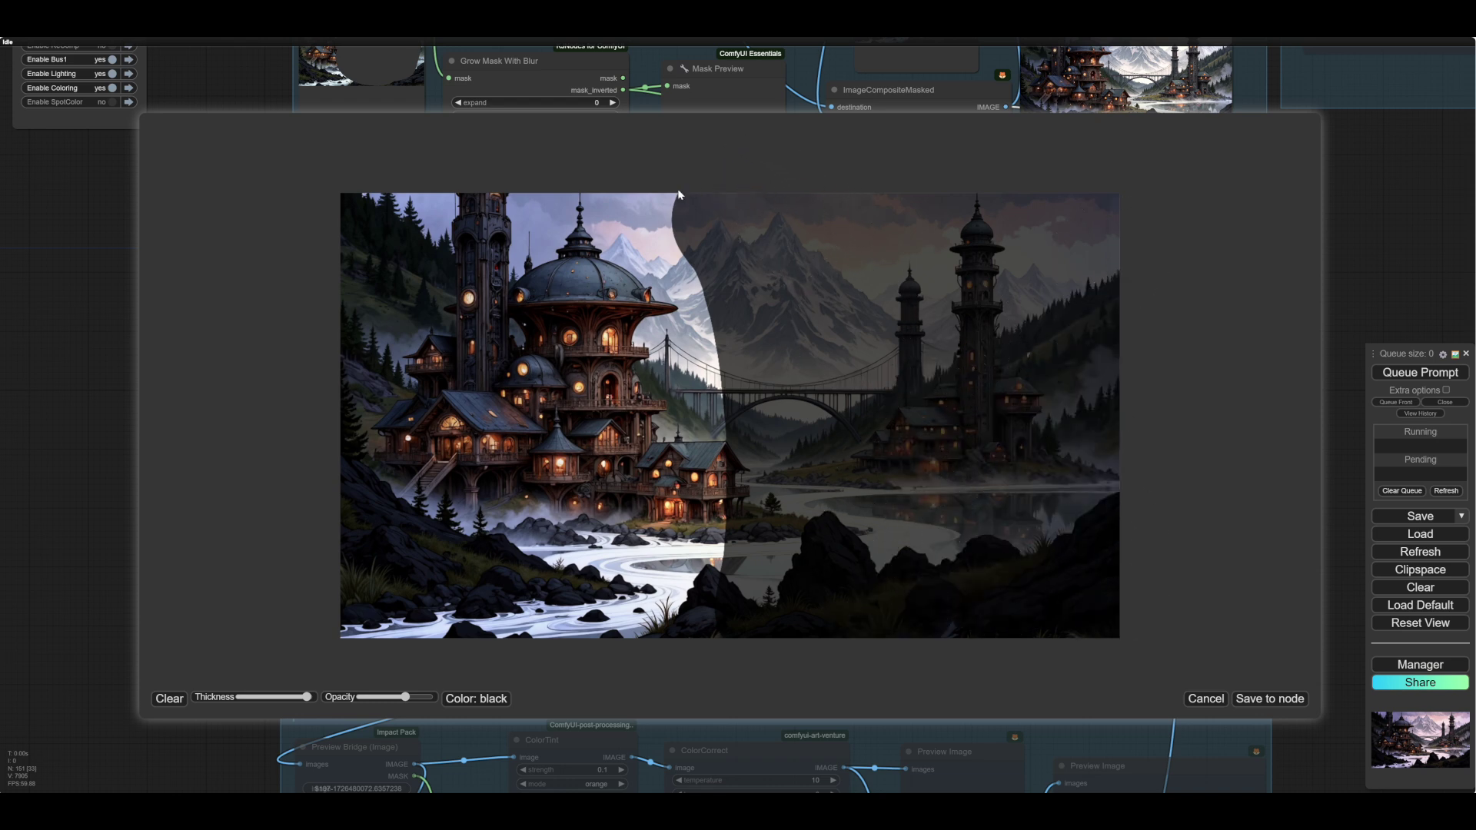
{"action": "mouse_move", "coordinate": [676, 195]}
{"action": "left_mouse_down"}
{"action": "mouse_move", "coordinate": [720, 652]}
{"action": "mouse_move", "coordinate": [1144, 602]}
{"action": "left_mouse_up"}
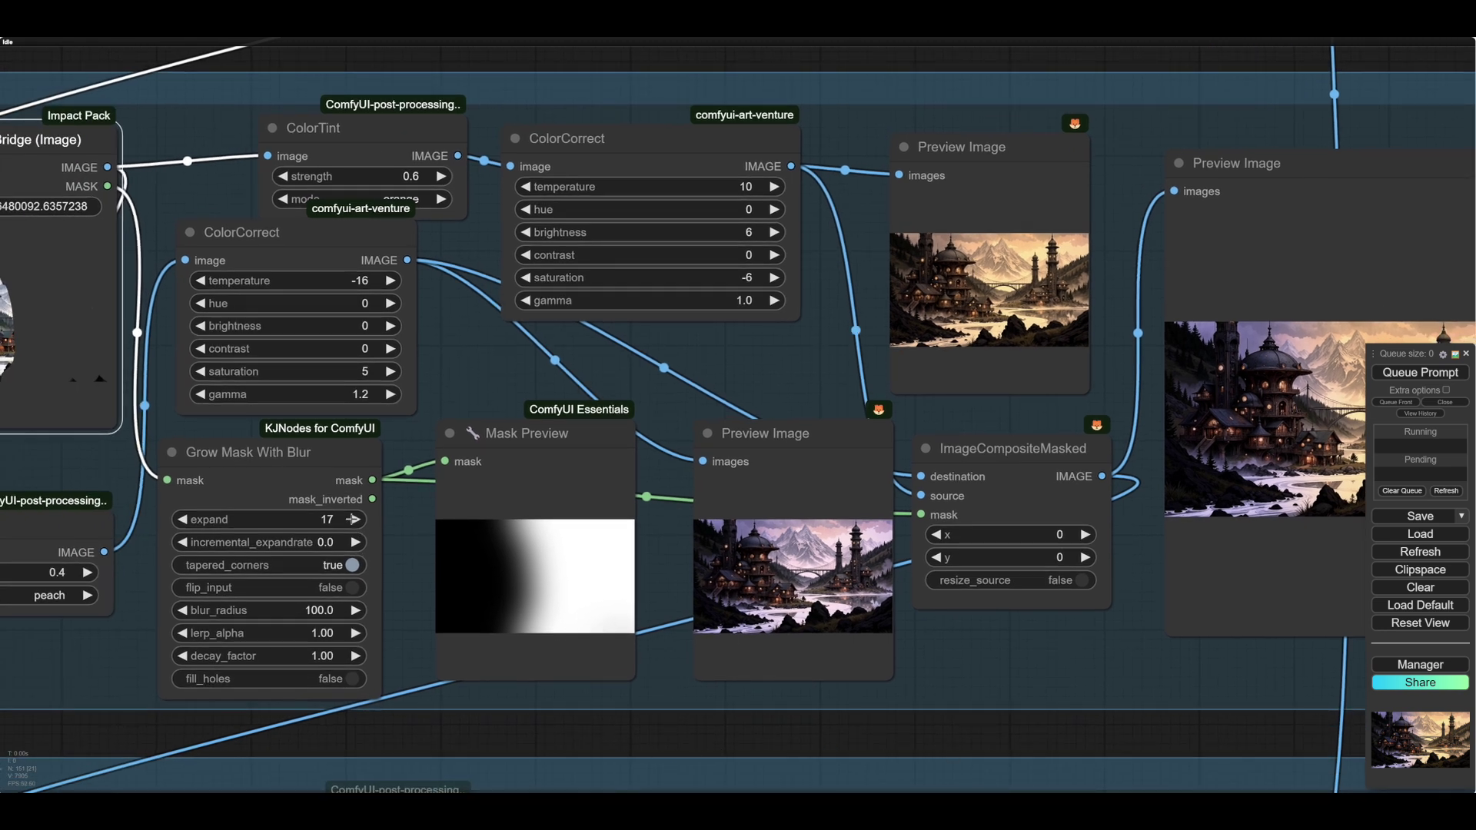
Set the Coloring group's mask expand to 85 and the orange branch's ColorCorrect temperature to 5, and inspect the composite.
{"action": "left_click_drag", "start_coordinate": [322, 520], "coordinate": [362, 519]}
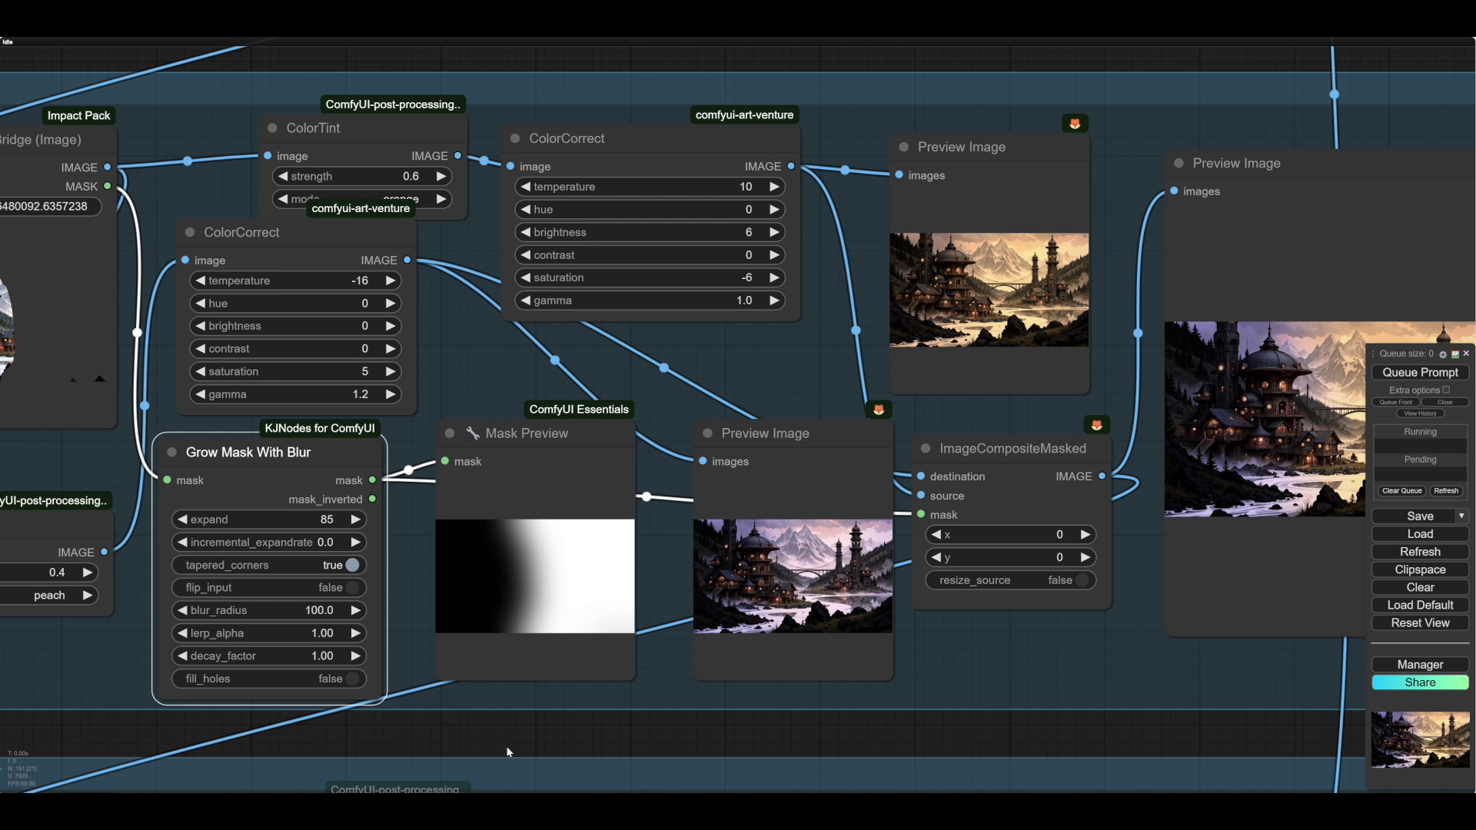
{"action": "left_click_drag", "start_coordinate": [1185, 494], "coordinate": [1302, 574]}
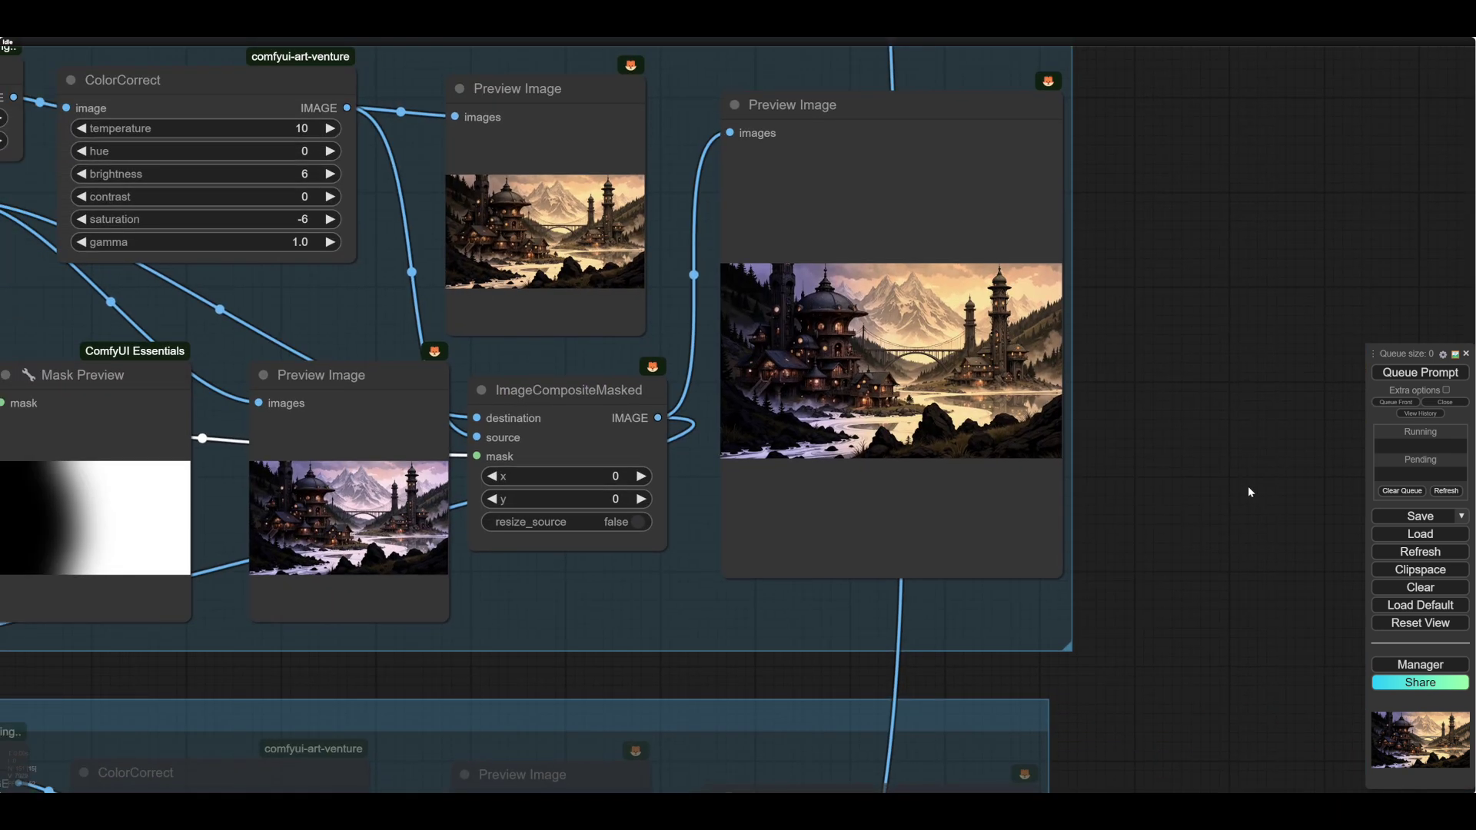
{"action": "scroll", "coordinate": [1247, 487], "scroll_direction": "down", "scroll_amount": 2}
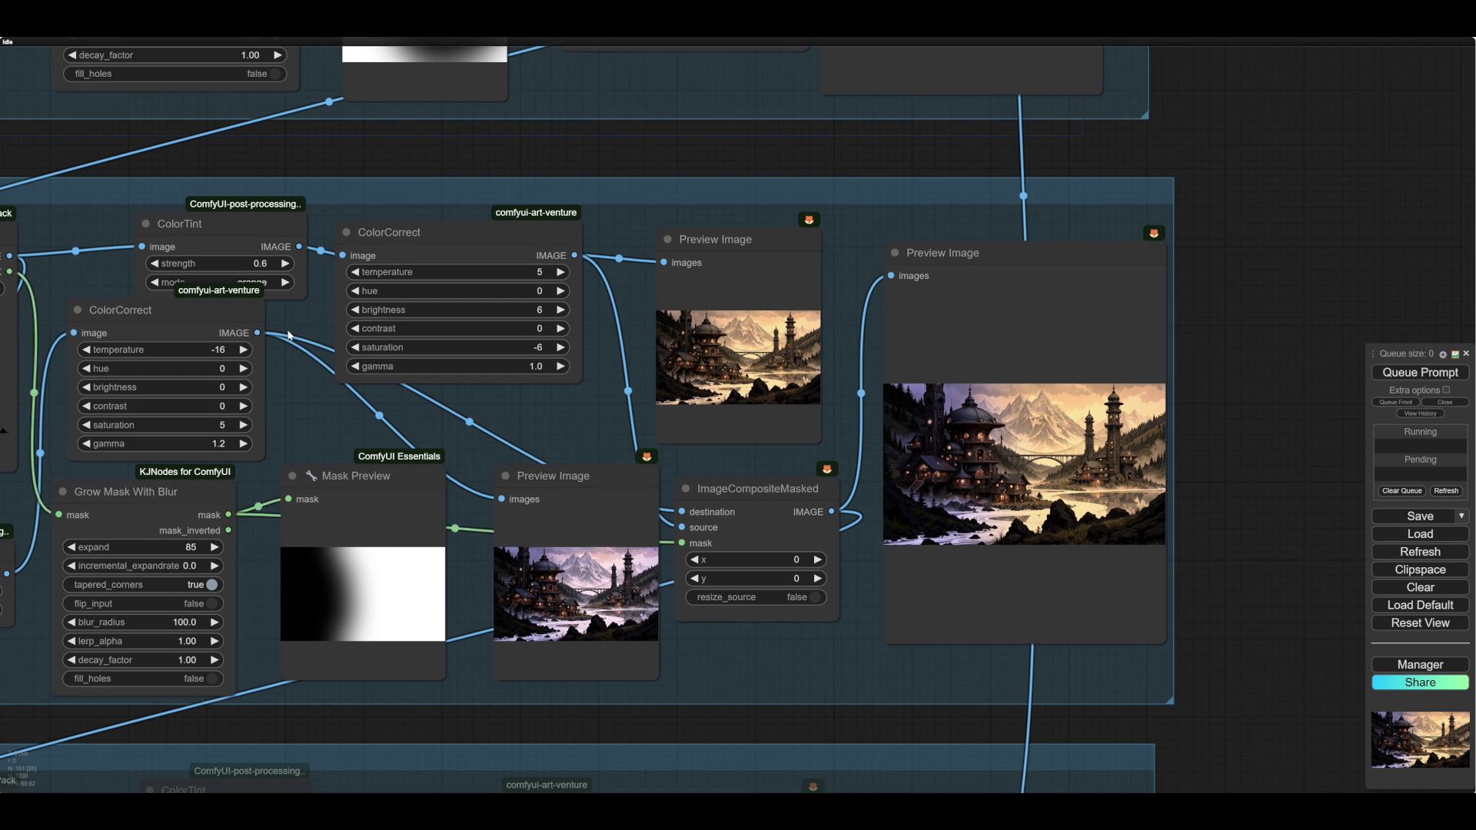
Lower the Coloring group's orange ColorTint strength to 0.3 and rerun the workflow.
{"action": "left_click_drag", "start_coordinate": [246, 225], "coordinate": [243, 218]}
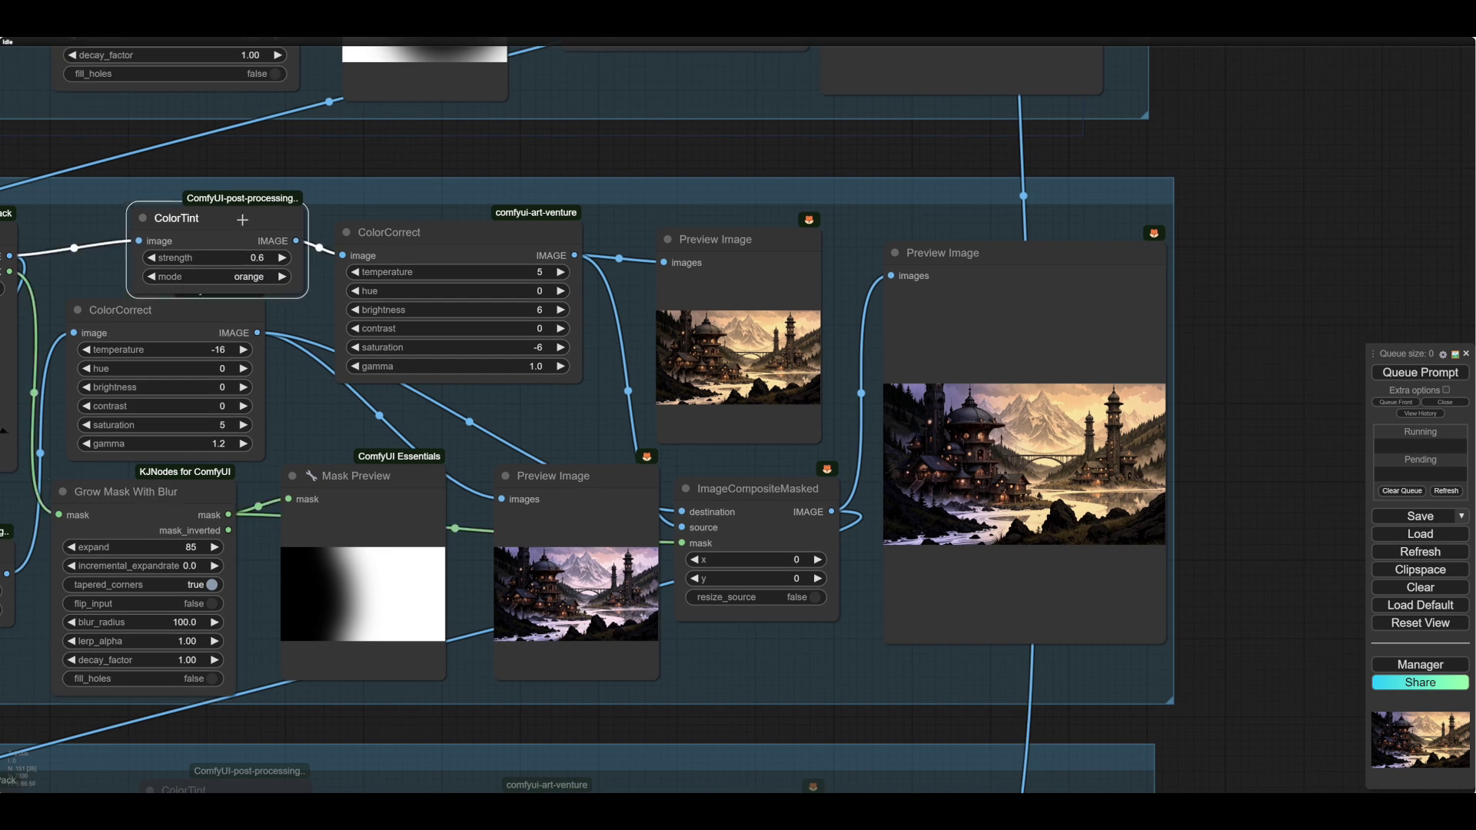
{"action": "left_click", "coordinate": [154, 258]}
{"action": "left_click", "coordinate": [154, 258]}
{"action": "scroll", "coordinate": [1253, 411], "scroll_direction": "down", "scroll_amount": 8}
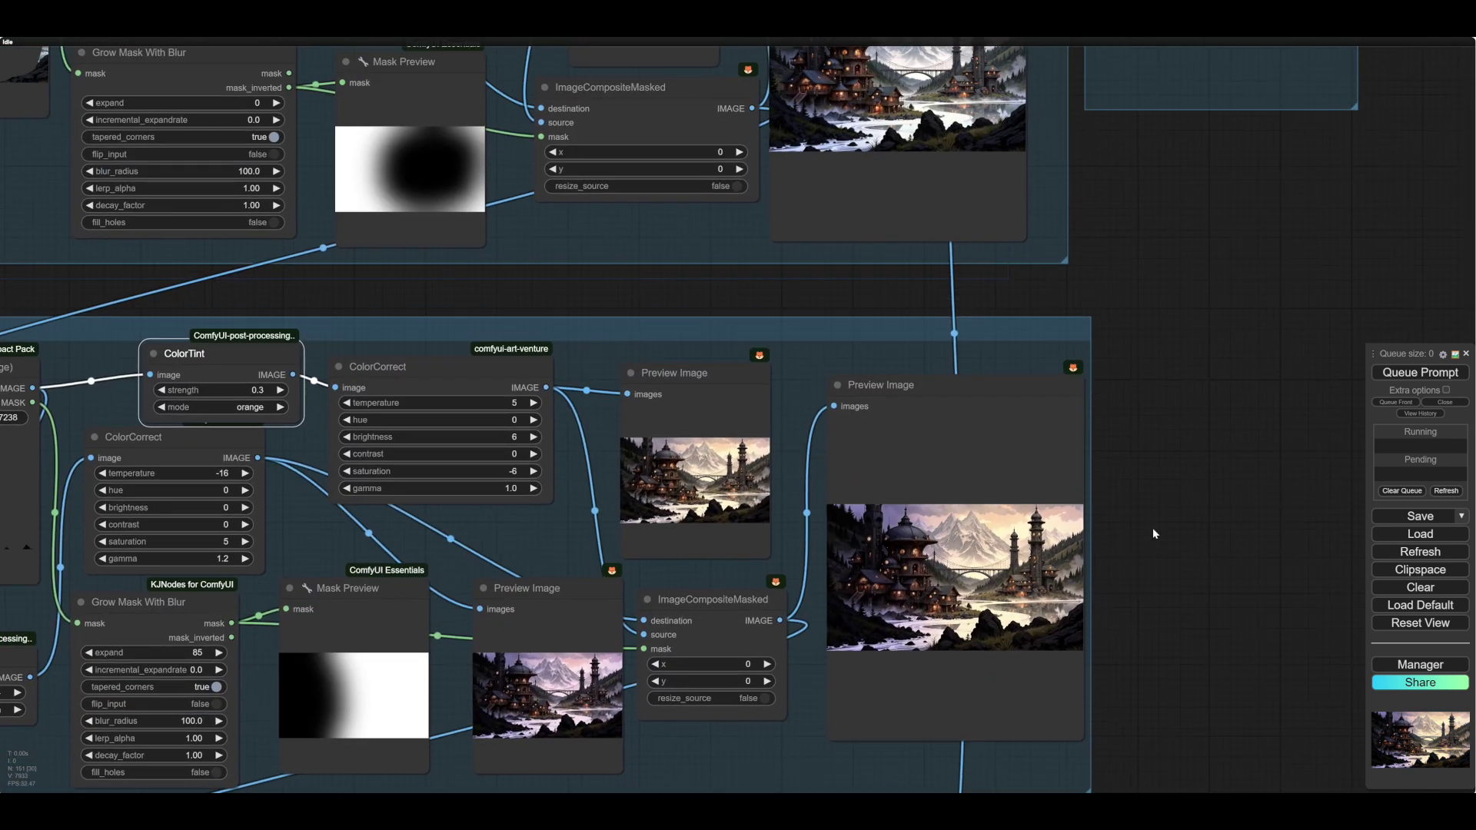
Place the Process2 preview beside the Coloring group's final preview and compare the two images.
{"action": "scroll", "coordinate": [1066, 456], "scroll_direction": "up", "scroll_amount": 4}
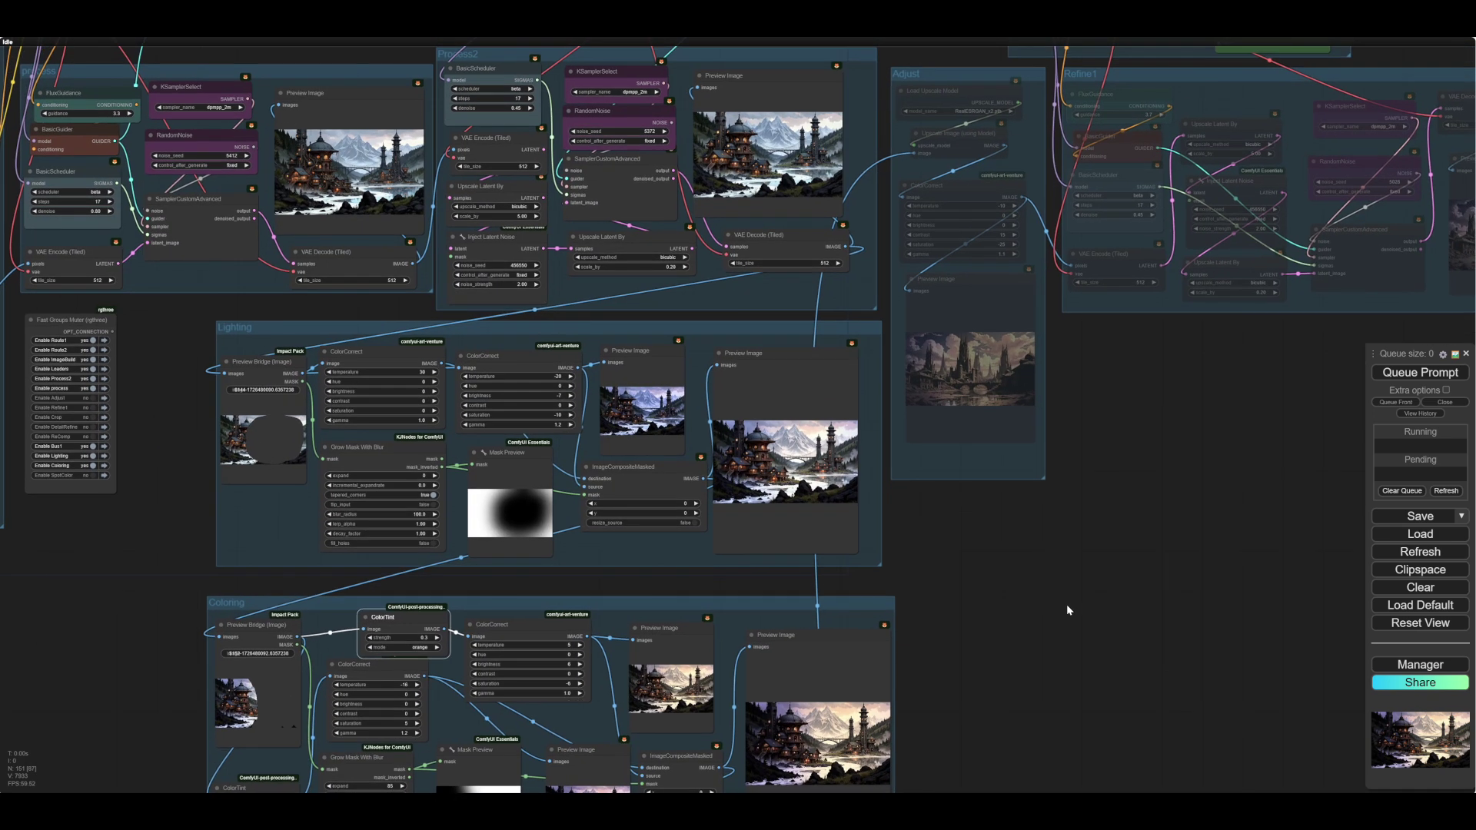
{"action": "left_click_drag", "start_coordinate": [1067, 604], "coordinate": [1070, 591]}
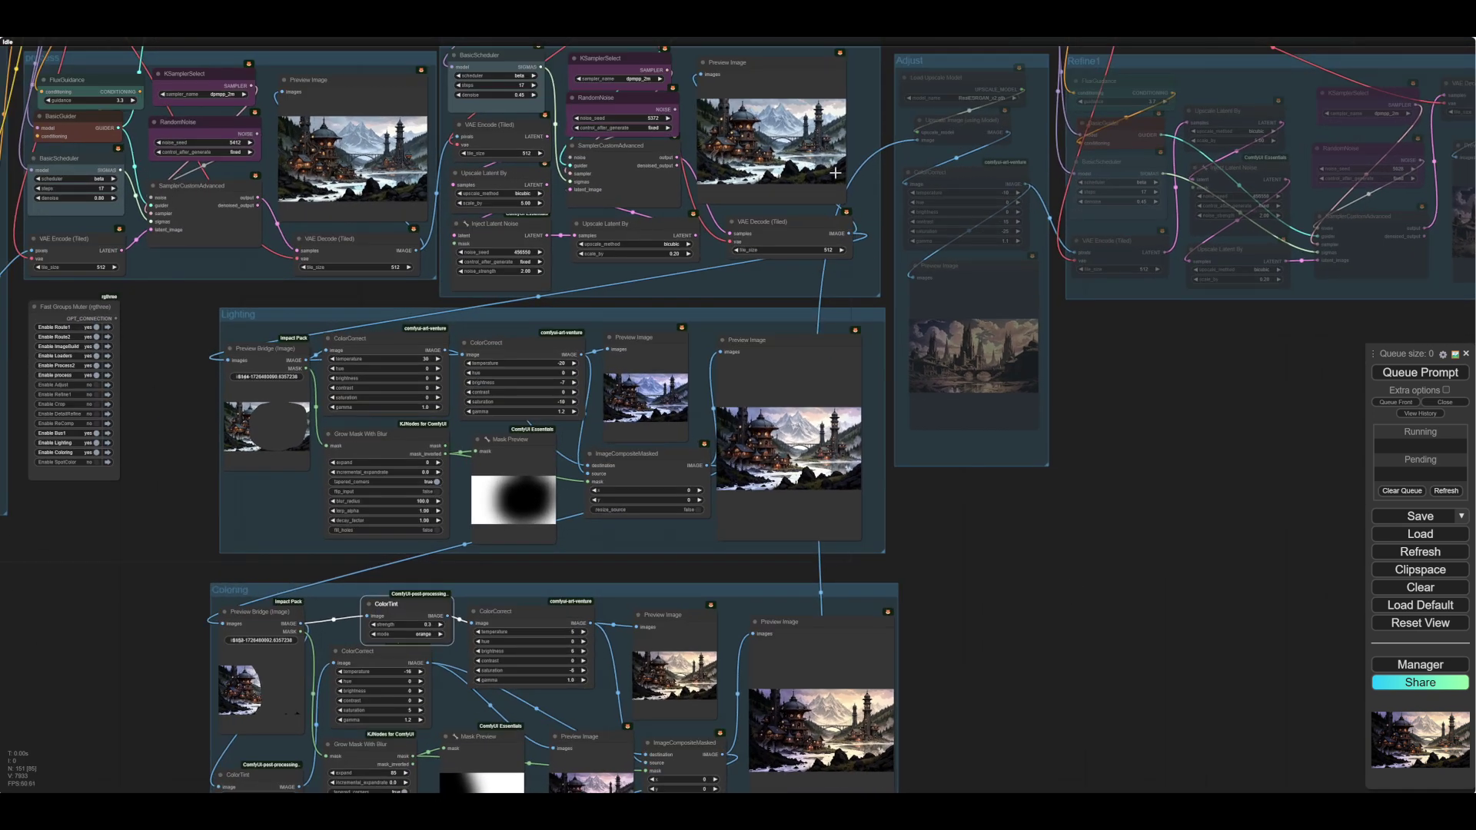
{"action": "left_click_drag", "start_coordinate": [754, 69], "coordinate": [985, 638]}
{"action": "scroll", "coordinate": [986, 636], "scroll_direction": "up", "scroll_amount": 10}
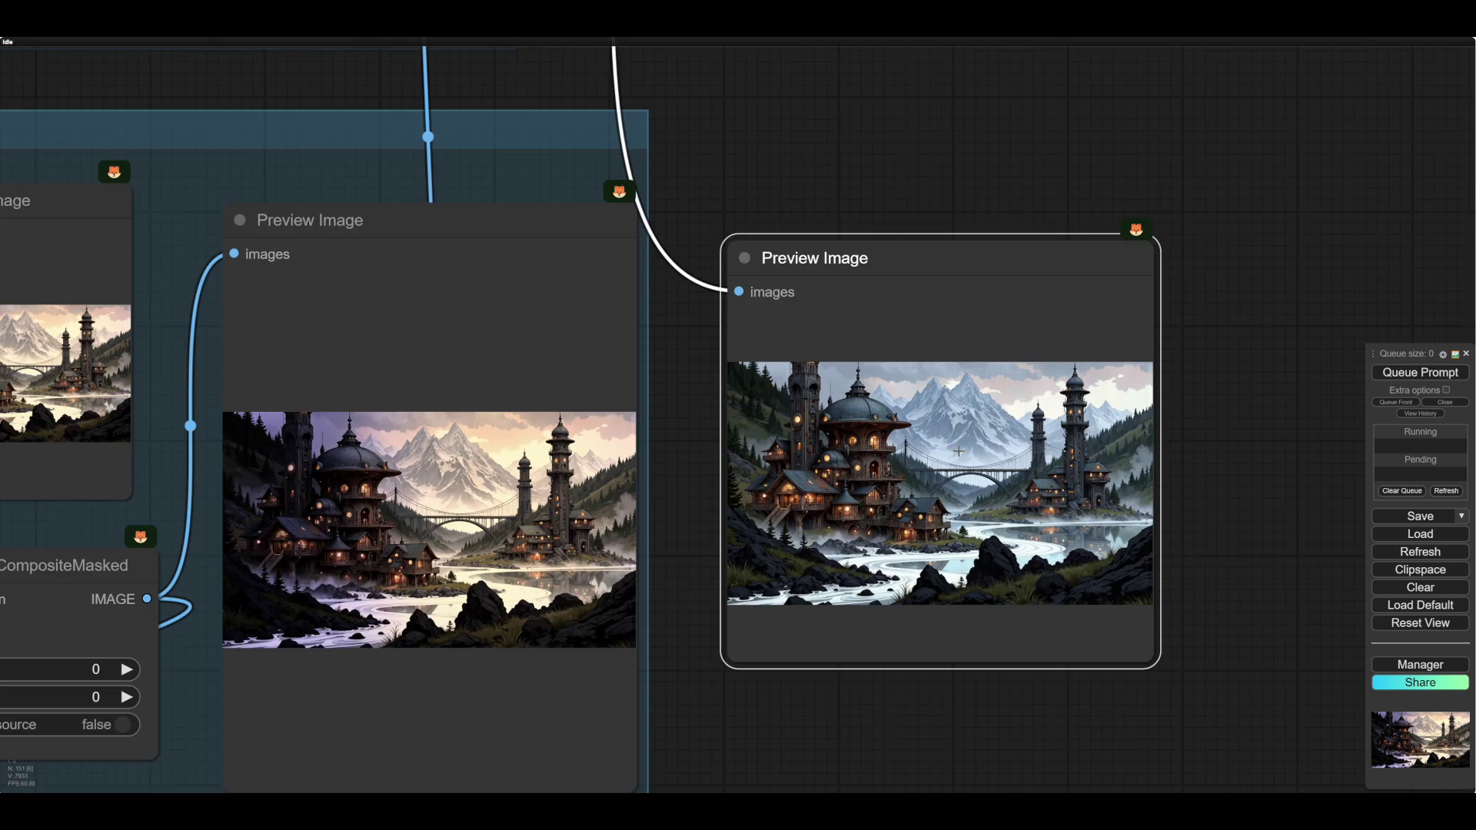
{"action": "scroll", "coordinate": [1128, 540], "scroll_direction": "down", "scroll_amount": 12}
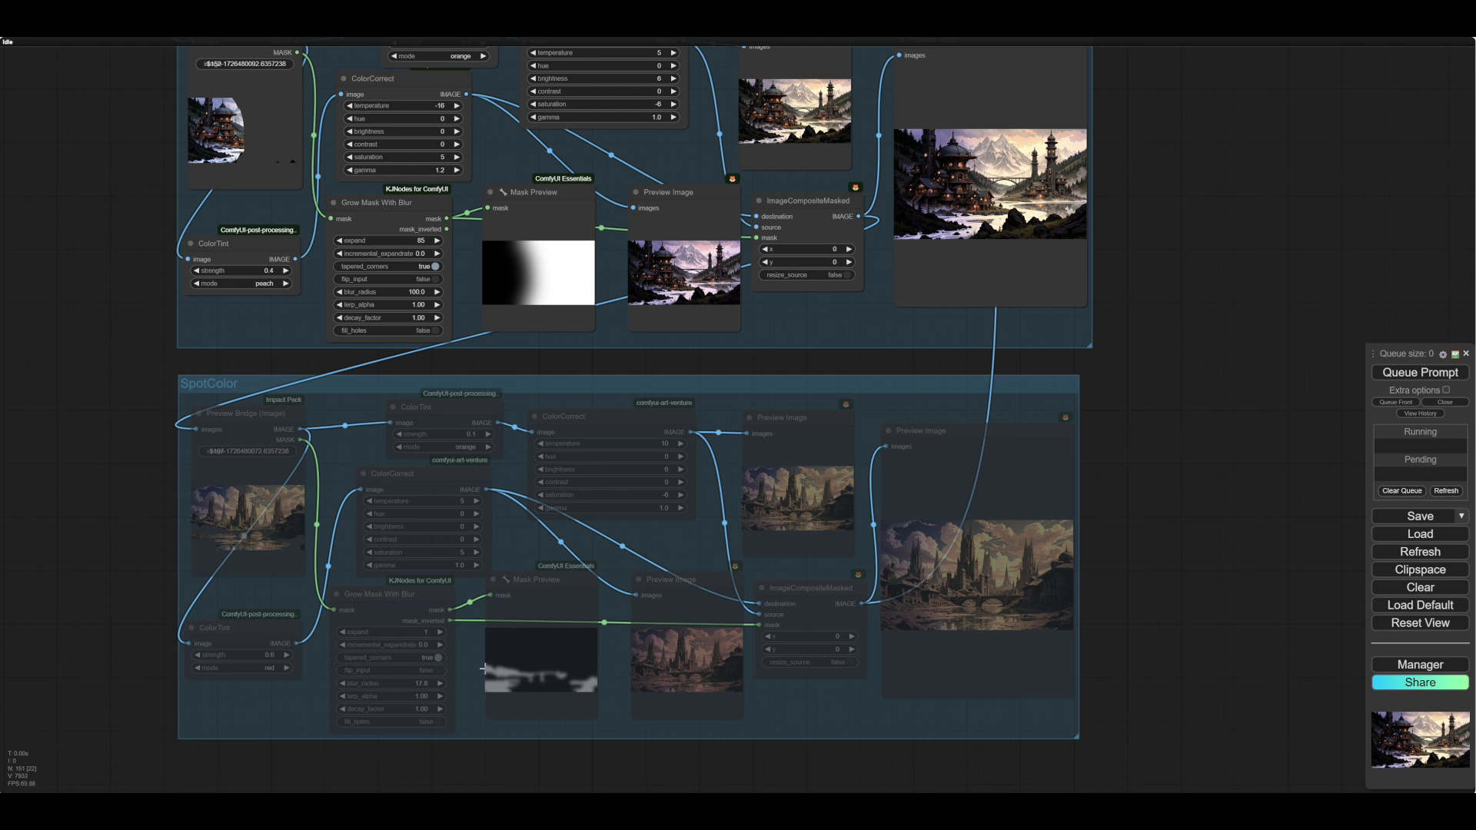
Activate the SpotColor group by setting its nodes to Always and run the workflow.
{"action": "right_click", "coordinate": [260, 691]}
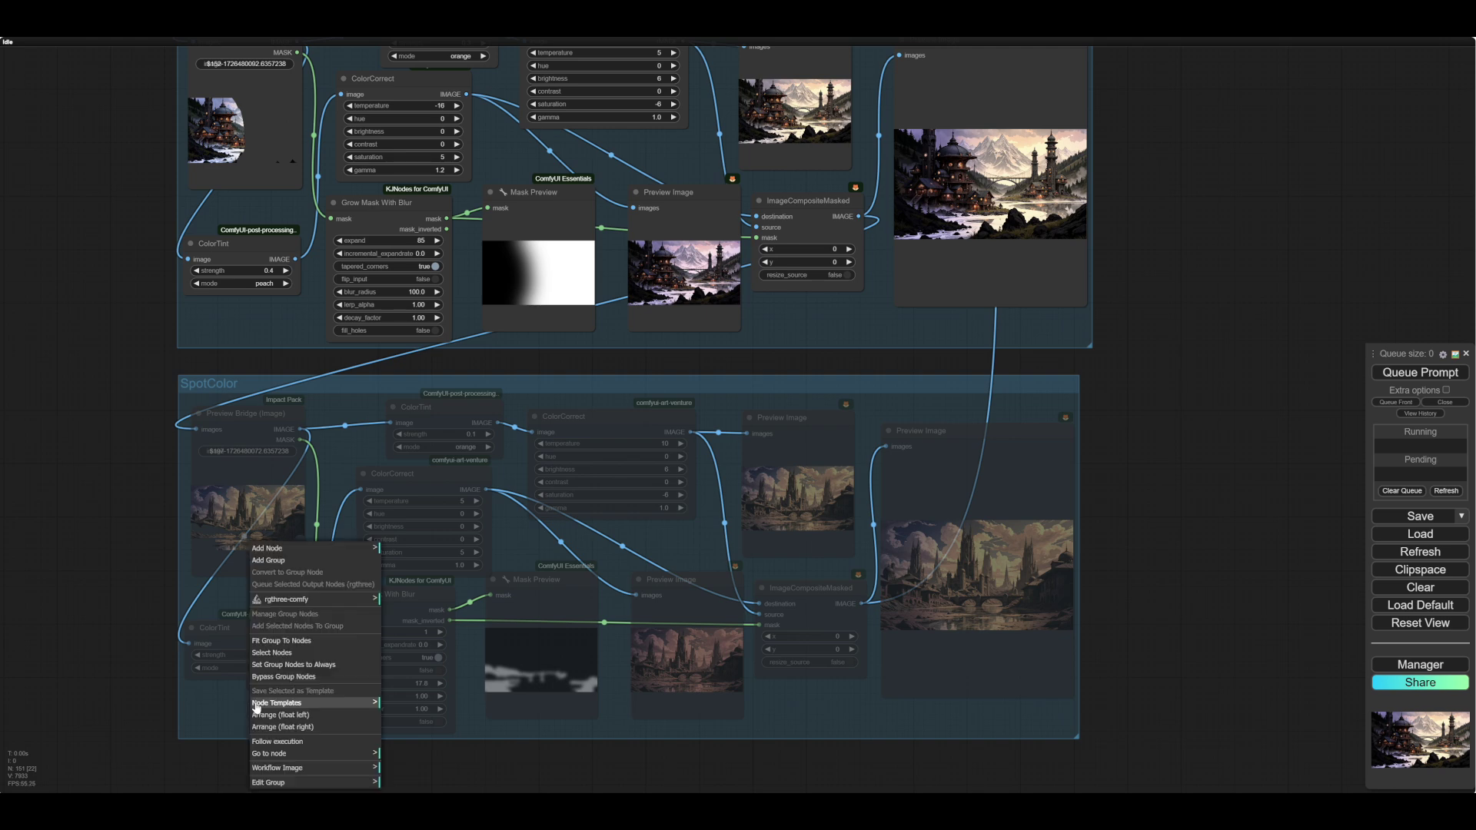
{"action": "left_click", "coordinate": [307, 728]}
{"action": "left_click_drag", "start_coordinate": [735, 640], "coordinate": [771, 658]}
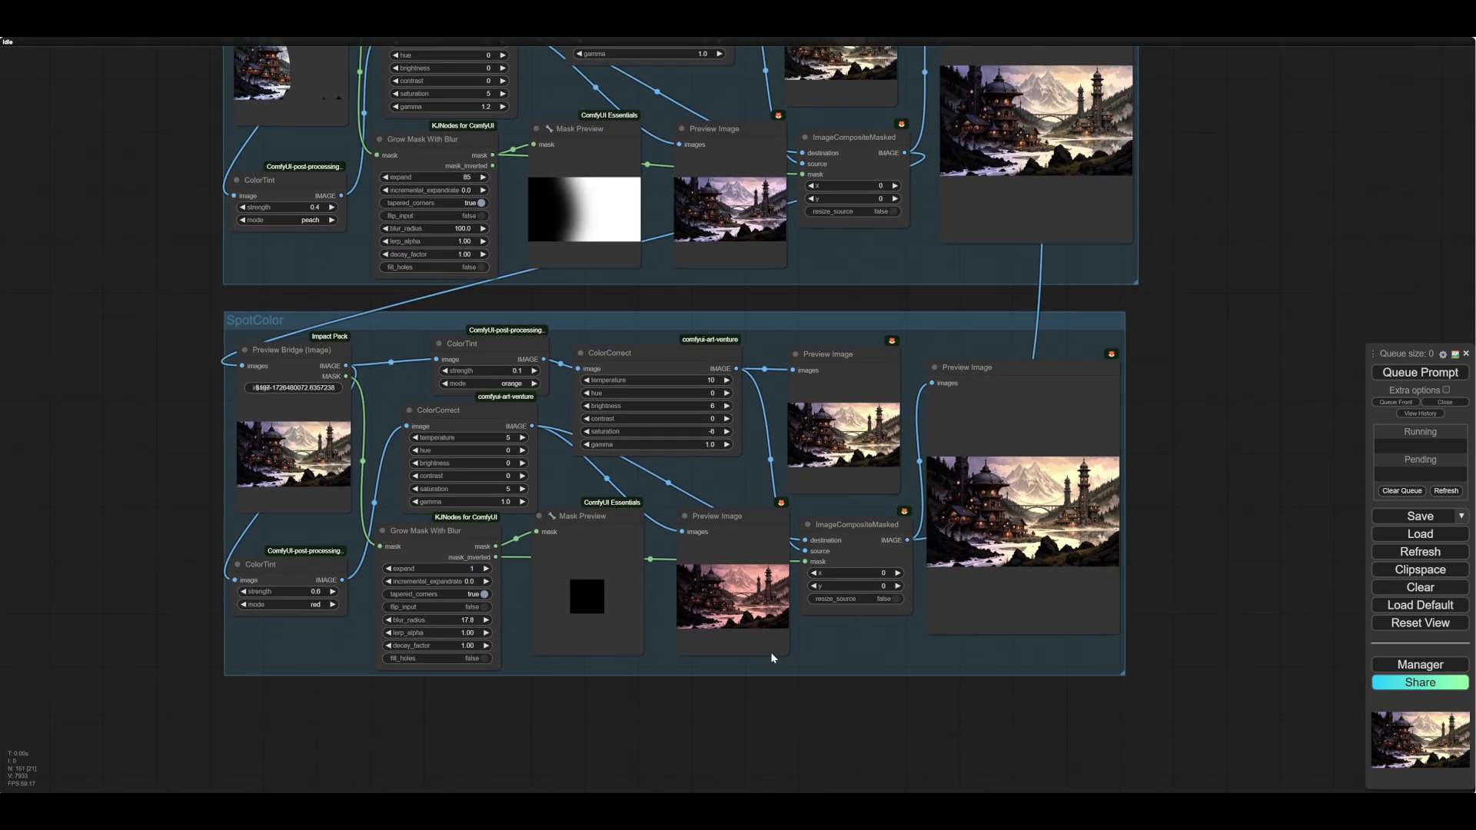
Change the mode of the ColorTint below the SpotColor group's Preview Bridge to a cool bluish tint.
{"action": "left_click_drag", "start_coordinate": [684, 722], "coordinate": [834, 662]}
{"action": "scroll", "coordinate": [724, 629], "scroll_direction": "up", "scroll_amount": 3}
{"action": "left_click", "coordinate": [280, 486]}
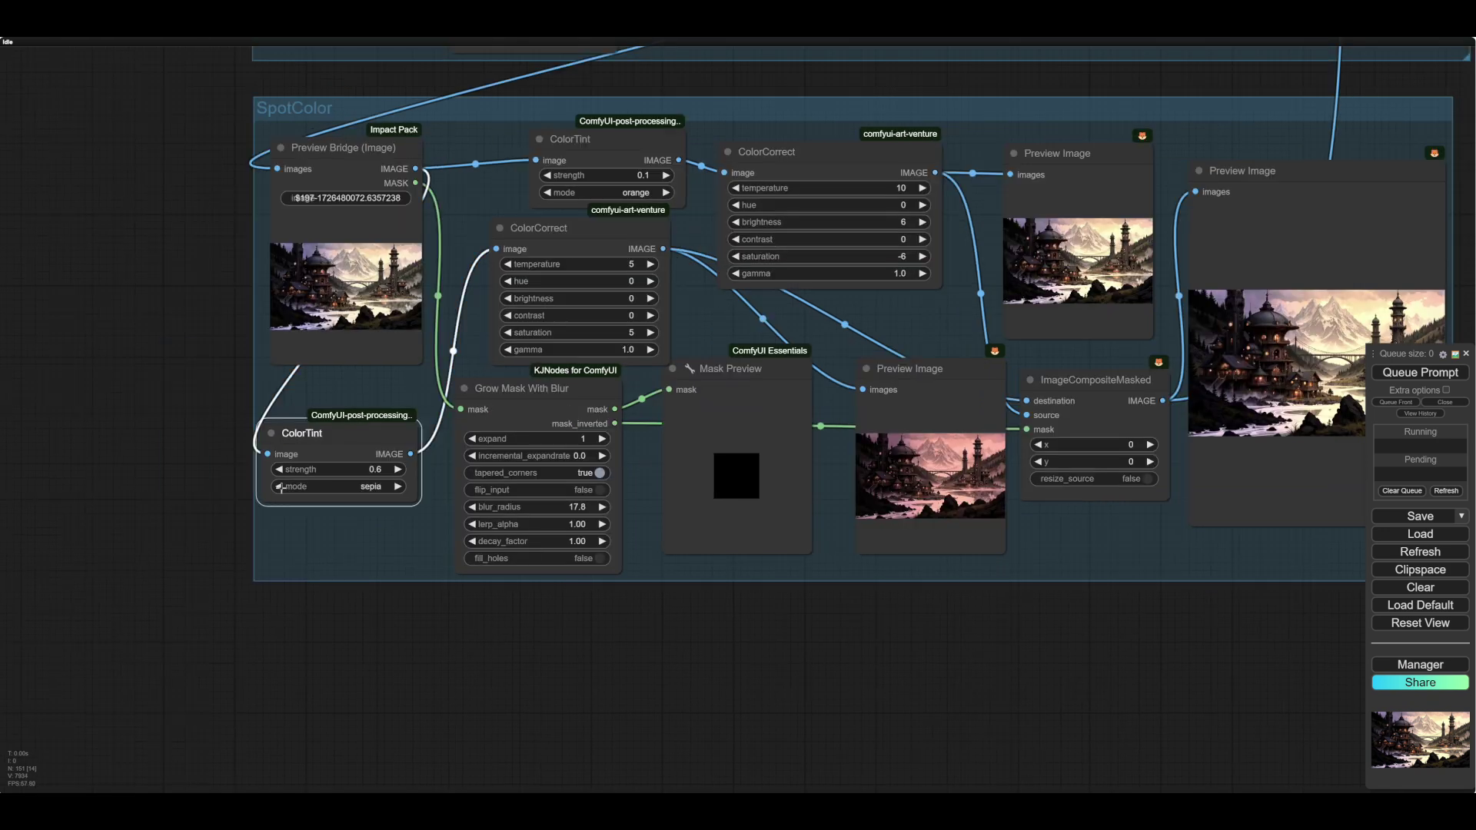
{"action": "left_click", "coordinate": [398, 487]}
{"action": "left_click", "coordinate": [398, 488]}
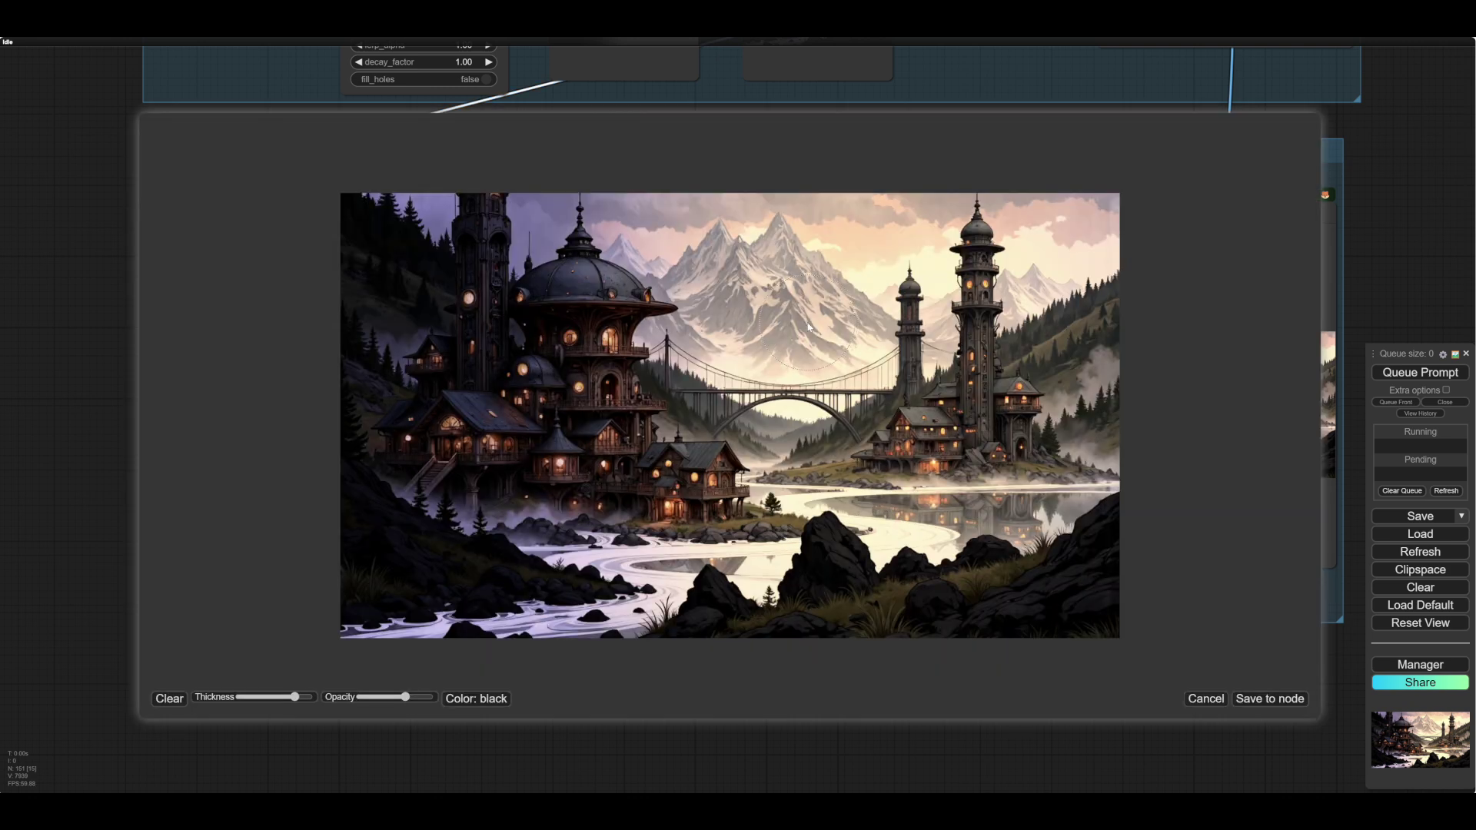
Mask the central mountain and the valley under the bridge in the SpotColor Preview Bridge image with a smaller brush.
{"action": "scroll", "coordinate": [809, 327], "scroll_direction": "down", "scroll_amount": 20}
{"action": "mouse_move", "coordinate": [874, 334]}
{"action": "left_mouse_down"}
{"action": "mouse_move", "coordinate": [772, 238]}
{"action": "mouse_move", "coordinate": [715, 306]}
{"action": "left_mouse_up"}
{"action": "scroll", "coordinate": [751, 266], "scroll_direction": "up", "scroll_amount": 10}
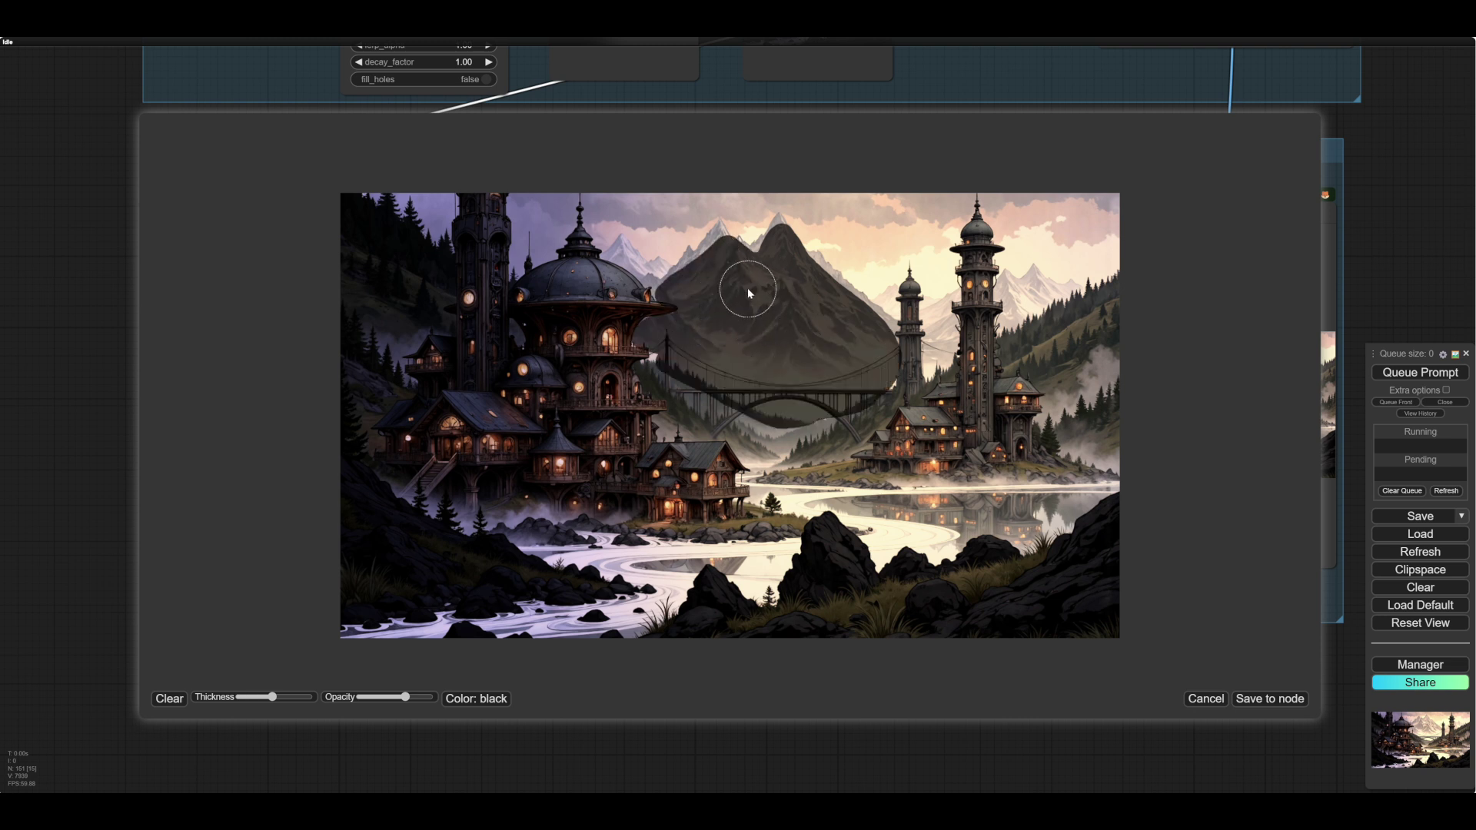
Mask the water reflections, dome, roofs and right-hand towers with a thinner brush, save the mask to the node and rerun the workflow.
{"action": "scroll", "coordinate": [747, 289], "scroll_direction": "down", "scroll_amount": 3}
{"action": "scroll", "coordinate": [746, 289], "scroll_direction": "down", "scroll_amount": 3}
{"action": "scroll", "coordinate": [820, 485], "scroll_direction": "down", "scroll_amount": 4}
{"action": "mouse_move", "coordinate": [832, 501]}
{"action": "left_mouse_down"}
{"action": "mouse_move", "coordinate": [876, 516]}
{"action": "mouse_move", "coordinate": [848, 502]}
{"action": "mouse_move", "coordinate": [891, 504]}
{"action": "mouse_move", "coordinate": [774, 490]}
{"action": "left_mouse_up"}
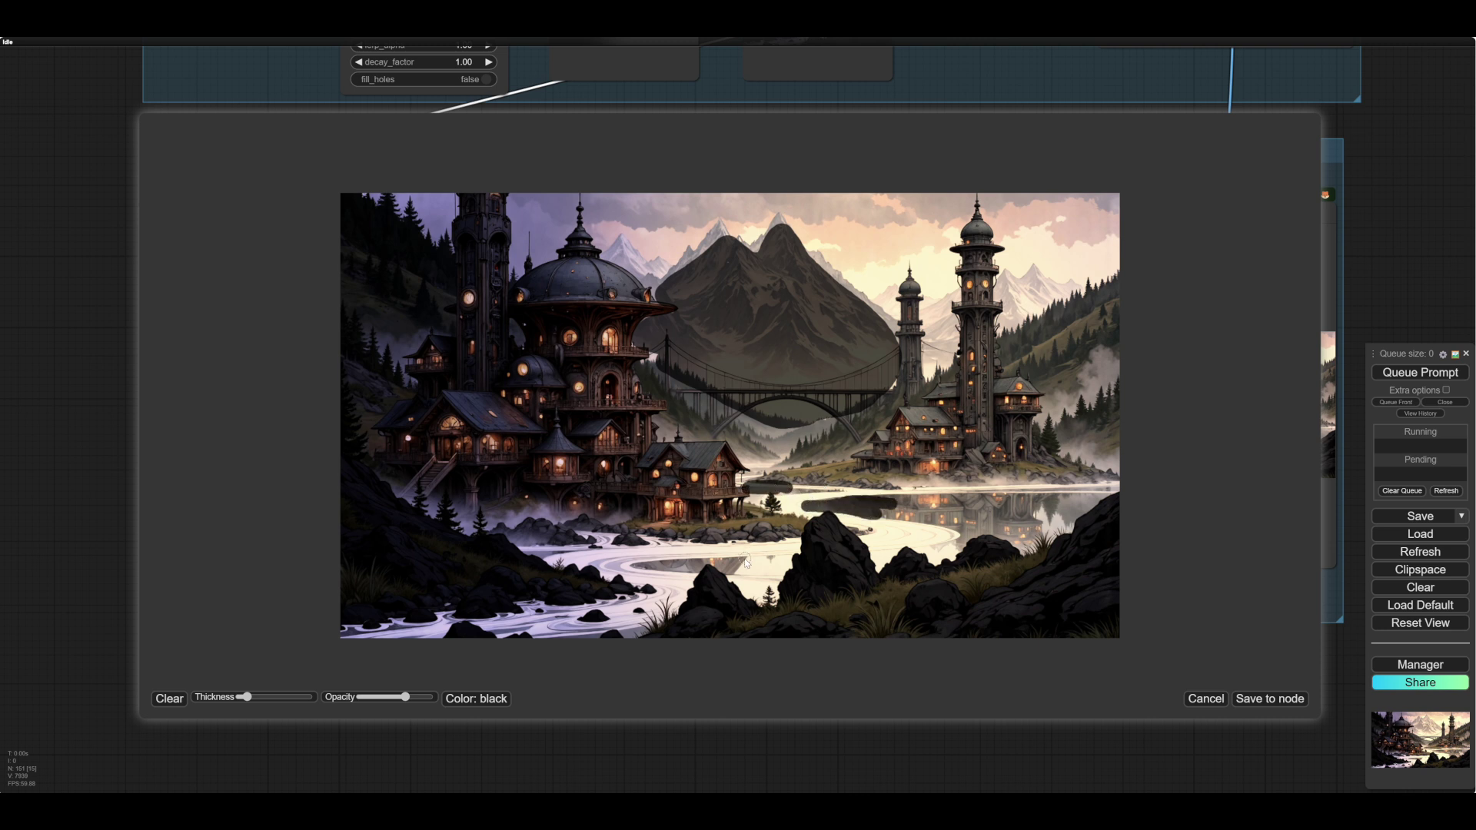
{"action": "left_click_drag", "start_coordinate": [743, 562], "coordinate": [790, 561]}
{"action": "mouse_move", "coordinate": [1065, 515]}
{"action": "left_mouse_down"}
{"action": "mouse_move", "coordinate": [1107, 494]}
{"action": "mouse_move", "coordinate": [1077, 514]}
{"action": "left_mouse_up"}
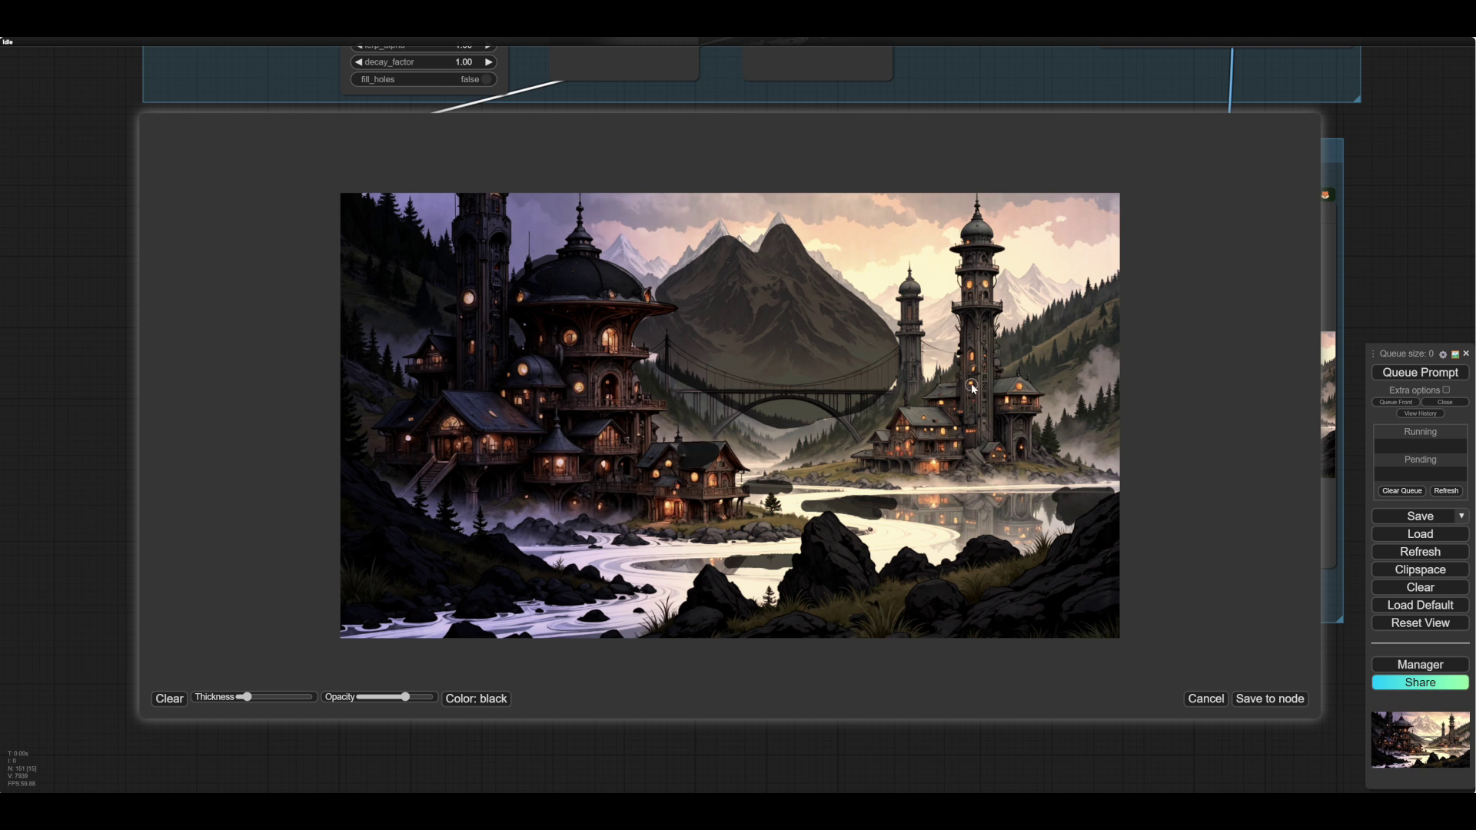
{"action": "mouse_move", "coordinate": [967, 395]}
{"action": "left_mouse_down"}
{"action": "mouse_move", "coordinate": [970, 317]}
{"action": "mouse_move", "coordinate": [971, 423]}
{"action": "mouse_move", "coordinate": [974, 231]}
{"action": "left_mouse_up"}
{"action": "left_click_drag", "start_coordinate": [904, 286], "coordinate": [915, 285]}
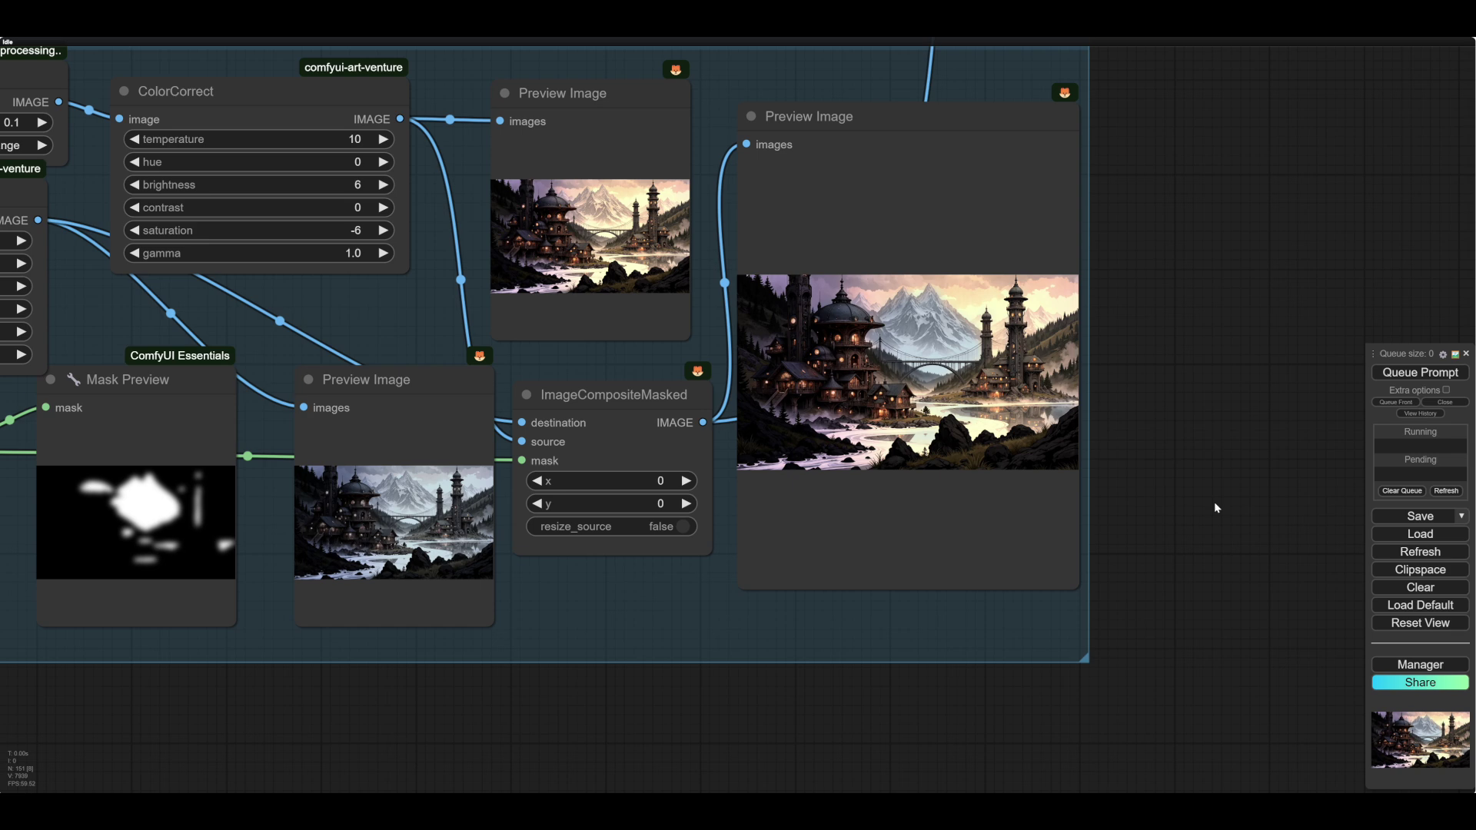
Extend the SpotColor mask over the foreground river, rerun the workflow and inspect the composite.
{"action": "scroll", "coordinate": [808, 415], "scroll_direction": "up", "scroll_amount": 3}
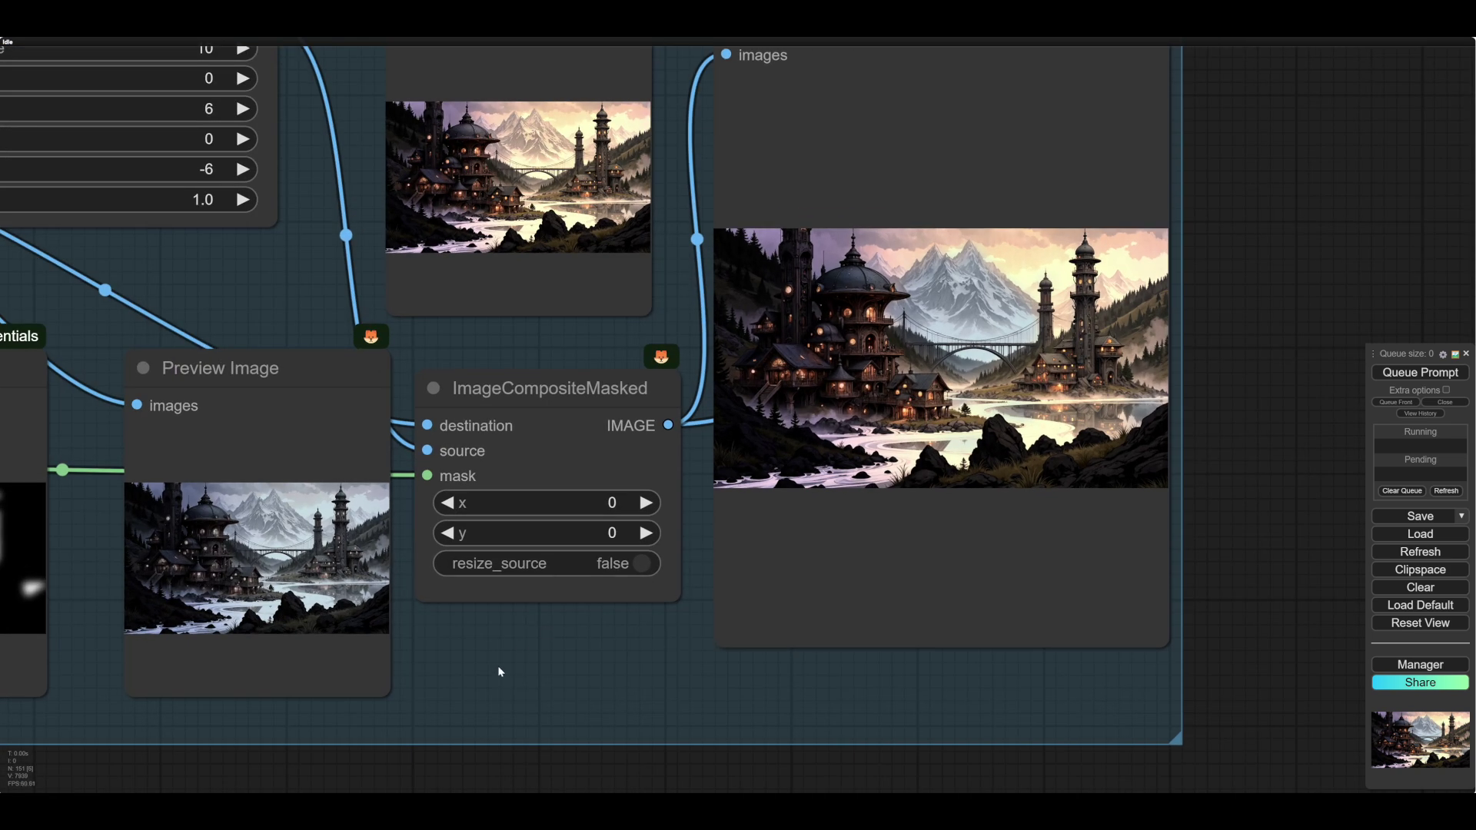
{"action": "left_click_drag", "start_coordinate": [500, 671], "coordinate": [1307, 620]}
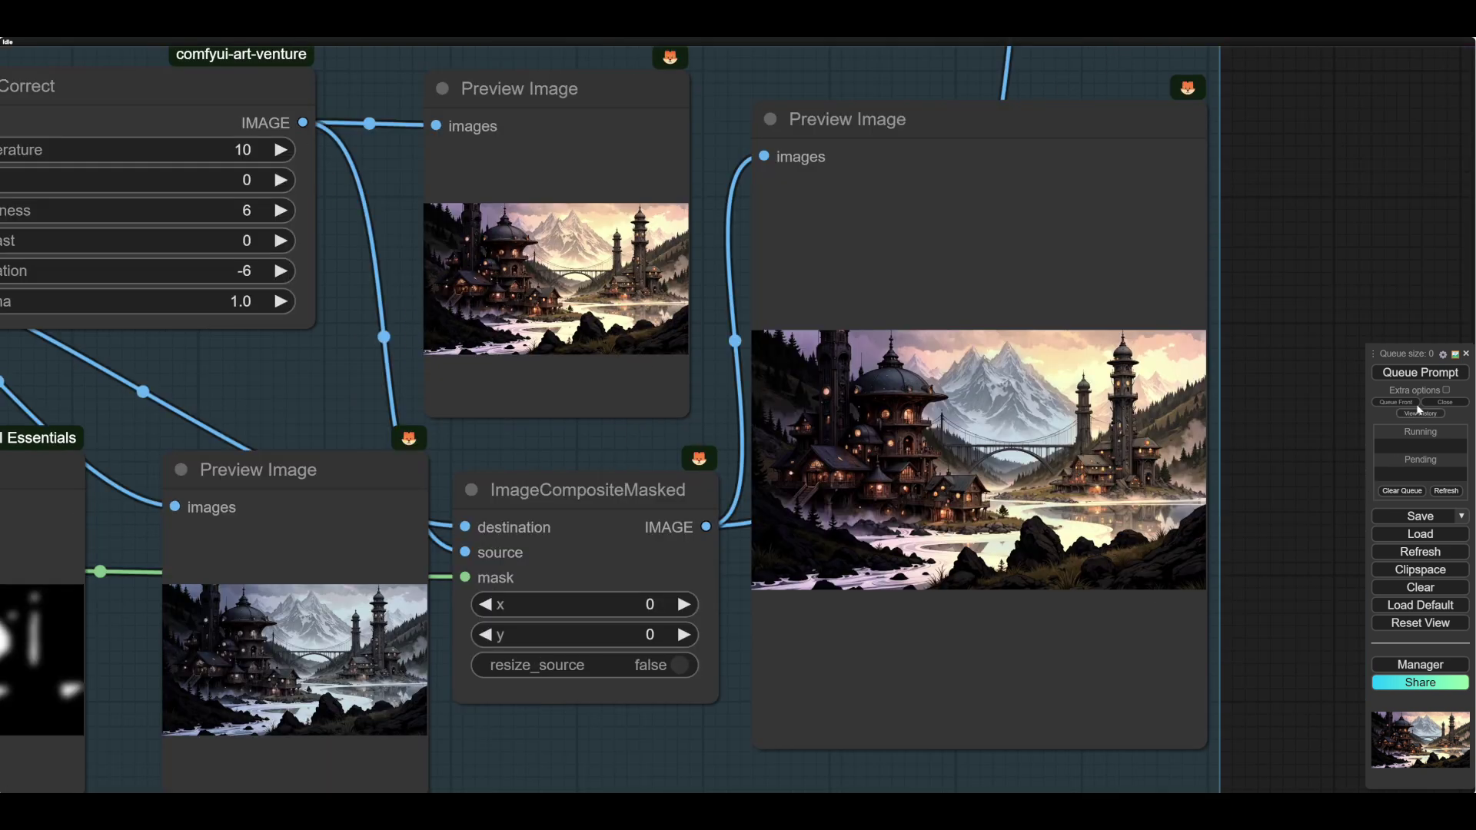
{"action": "left_click", "coordinate": [1411, 377]}
{"action": "scroll", "coordinate": [1260, 451], "scroll_direction": "down", "scroll_amount": 2}
{"action": "left_click_drag", "start_coordinate": [1289, 473], "coordinate": [1211, 451]}
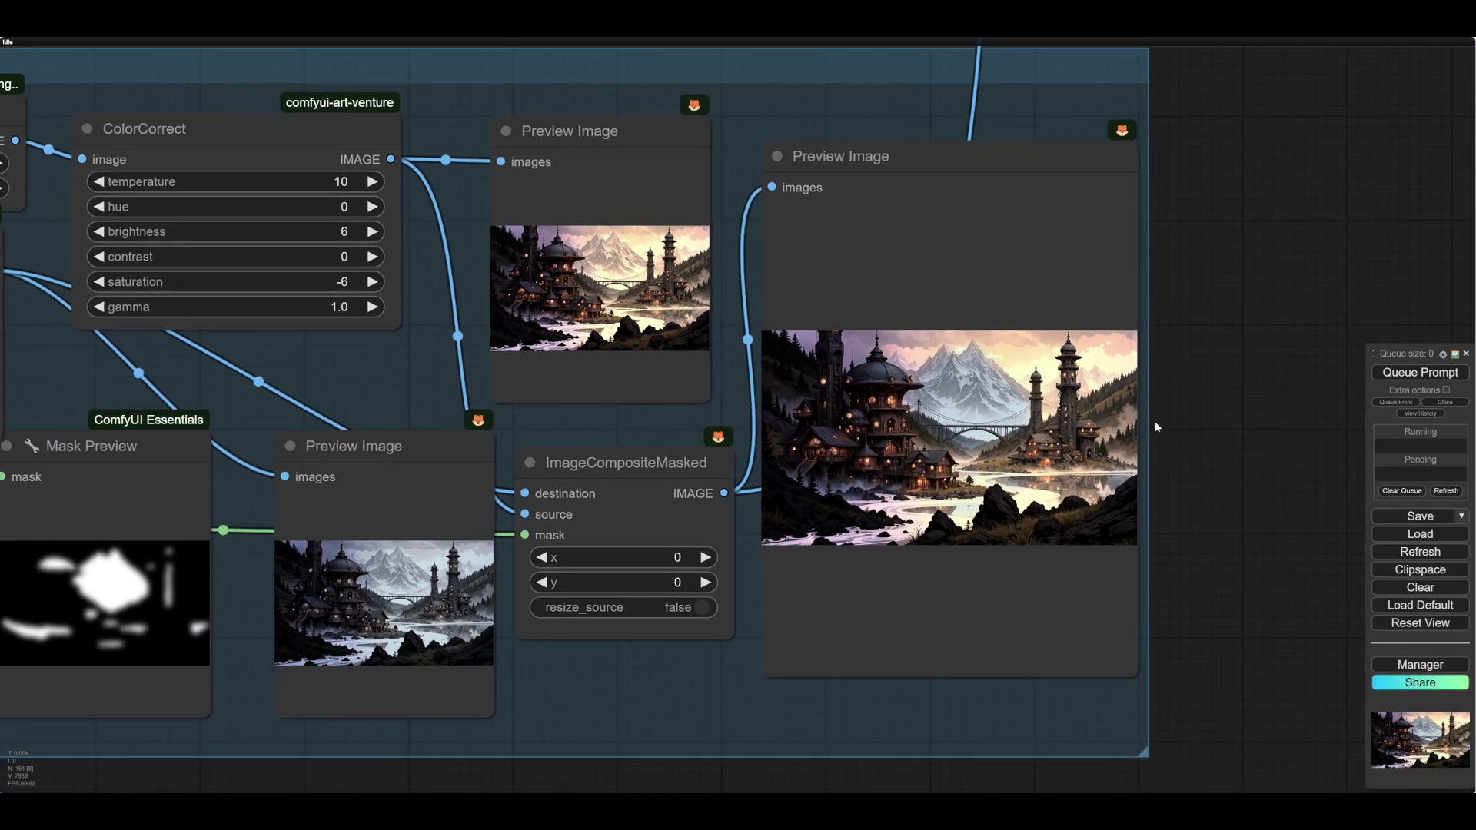
{"action": "scroll", "coordinate": [1230, 441], "scroll_direction": "down", "scroll_amount": 1}
{"action": "scroll", "coordinate": [1260, 457], "scroll_direction": "down", "scroll_amount": 1}
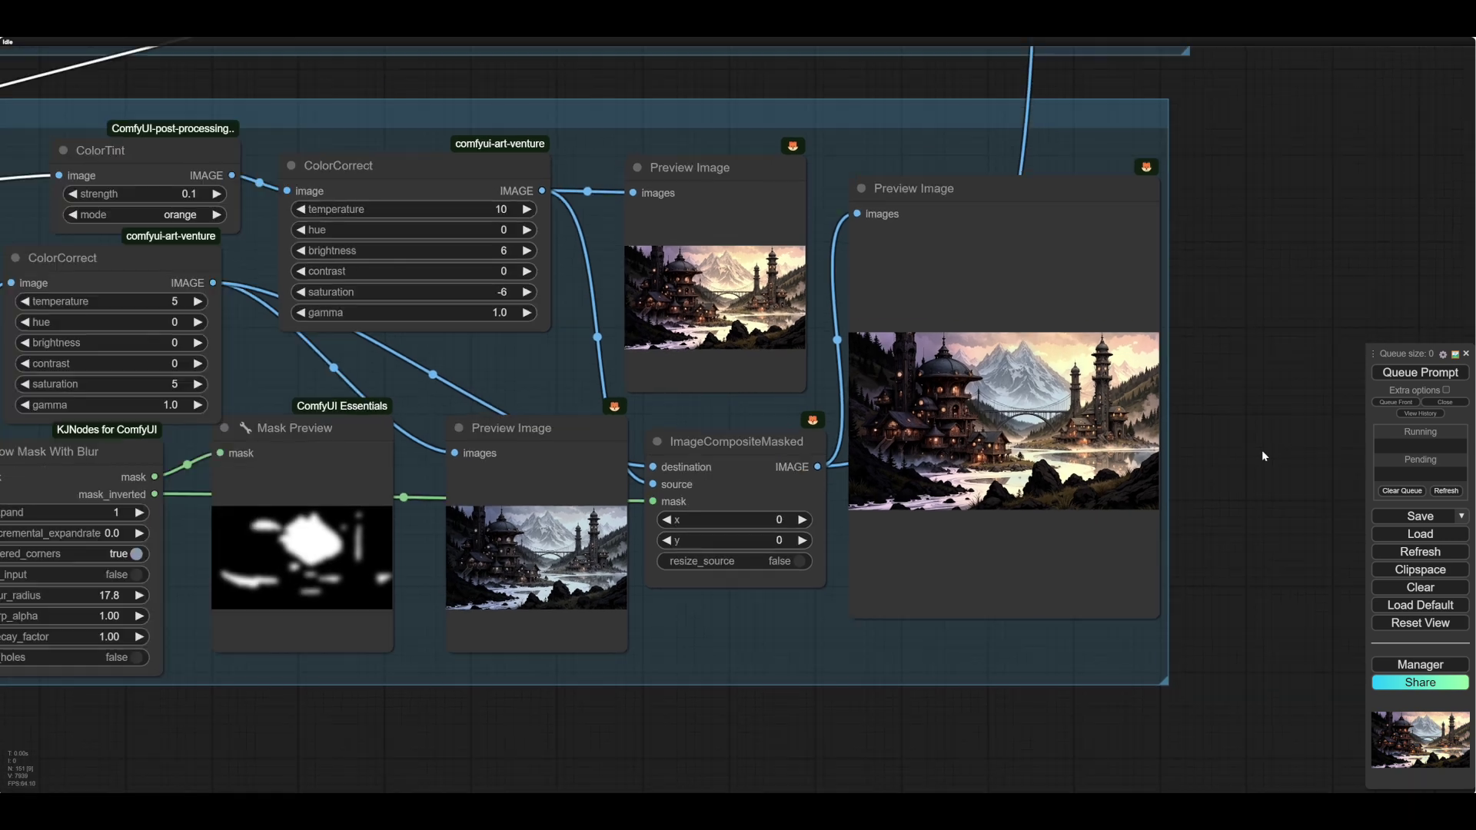
{"action": "scroll", "coordinate": [1262, 456], "scroll_direction": "down", "scroll_amount": 1}
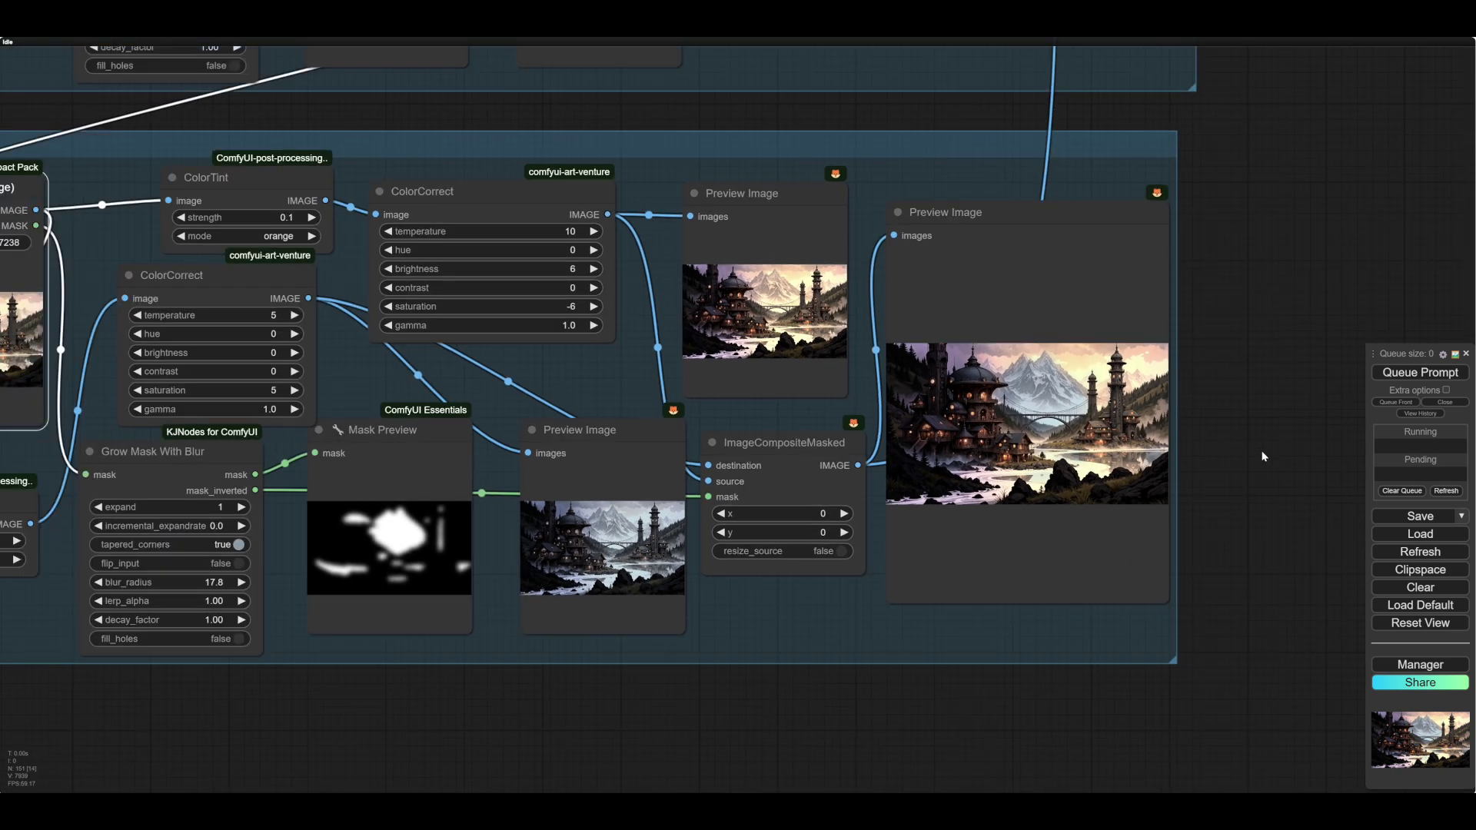
Activate the Adjust group, run the workflow and compare its preview with the Lighting group's composite.
{"action": "scroll", "coordinate": [1262, 451], "scroll_direction": "down", "scroll_amount": 2}
{"action": "left_click_drag", "start_coordinate": [1262, 452], "coordinate": [1148, 539]}
{"action": "left_click_drag", "start_coordinate": [1225, 323], "coordinate": [1123, 555]}
{"action": "mouse_move", "coordinate": [1114, 407]}
{"action": "left_mouse_down"}
{"action": "mouse_move", "coordinate": [1104, 491]}
{"action": "mouse_move", "coordinate": [1041, 651]}
{"action": "left_mouse_up"}
{"action": "scroll", "coordinate": [1126, 402], "scroll_direction": "down", "scroll_amount": 1}
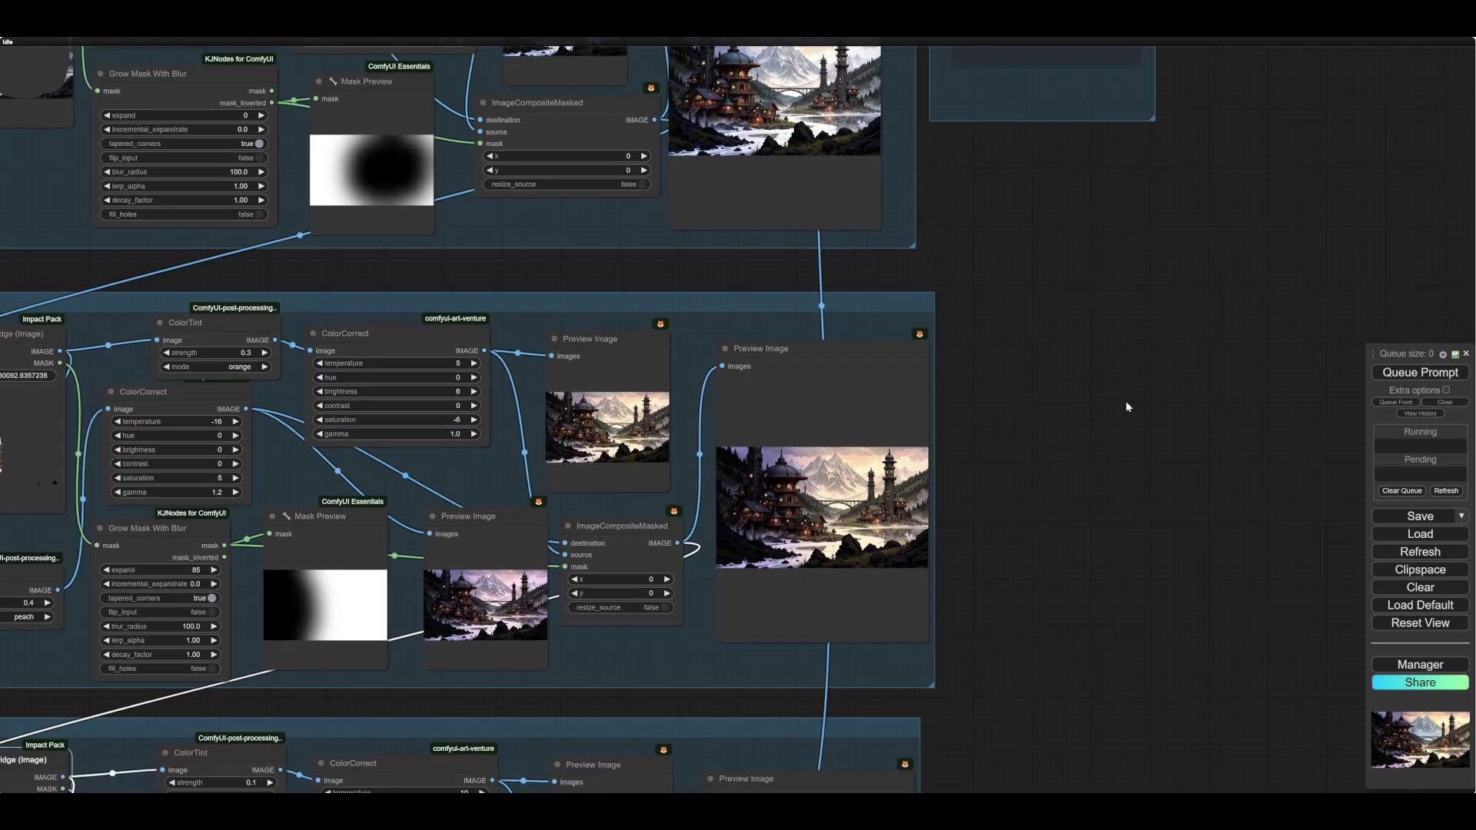
{"action": "scroll", "coordinate": [1126, 400], "scroll_direction": "down", "scroll_amount": 4}
{"action": "left_click_drag", "start_coordinate": [1107, 415], "coordinate": [1040, 564]}
{"action": "scroll", "coordinate": [953, 519], "scroll_direction": "up", "scroll_amount": 7}
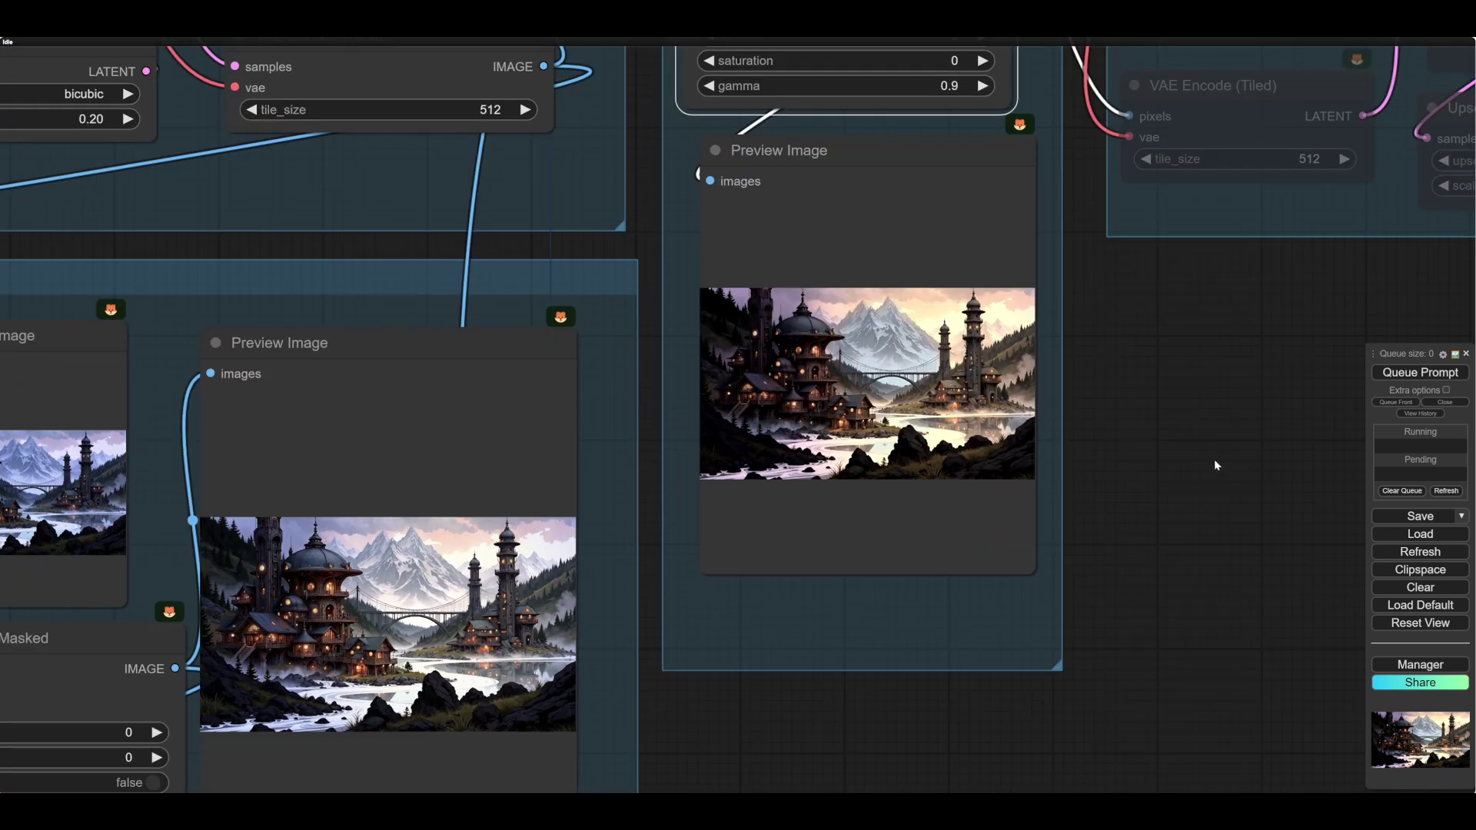
{"action": "left_click_drag", "start_coordinate": [1215, 461], "coordinate": [1189, 496]}
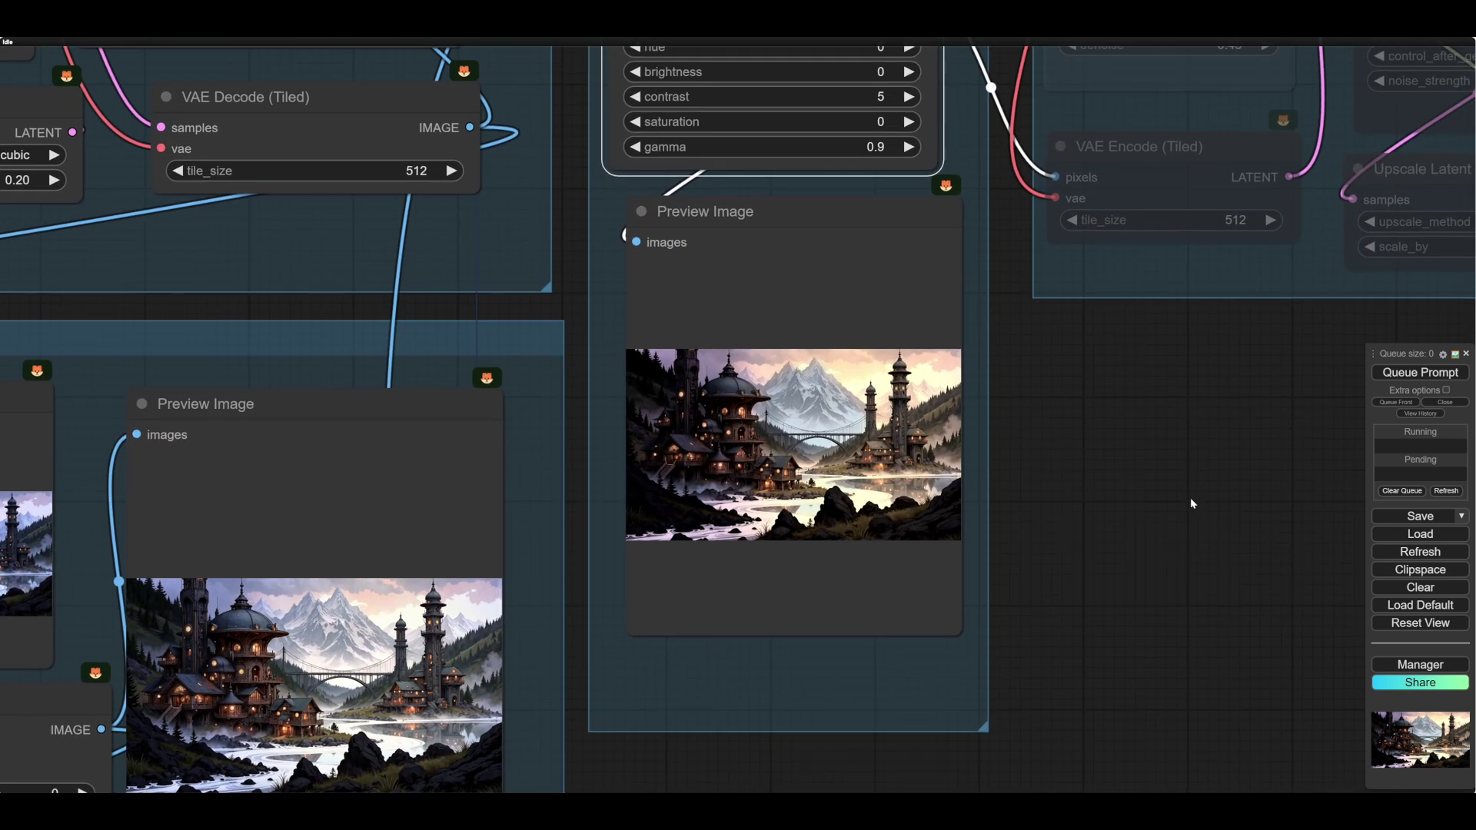
Activate the Refine1 group by setting its nodes to Always.
{"action": "scroll", "coordinate": [797, 635], "scroll_direction": "down", "scroll_amount": 3}
{"action": "scroll", "coordinate": [829, 615], "scroll_direction": "down", "scroll_amount": 6}
{"action": "scroll", "coordinate": [830, 619], "scroll_direction": "up", "scroll_amount": 1}
{"action": "left_click_drag", "start_coordinate": [830, 619], "coordinate": [761, 626]}
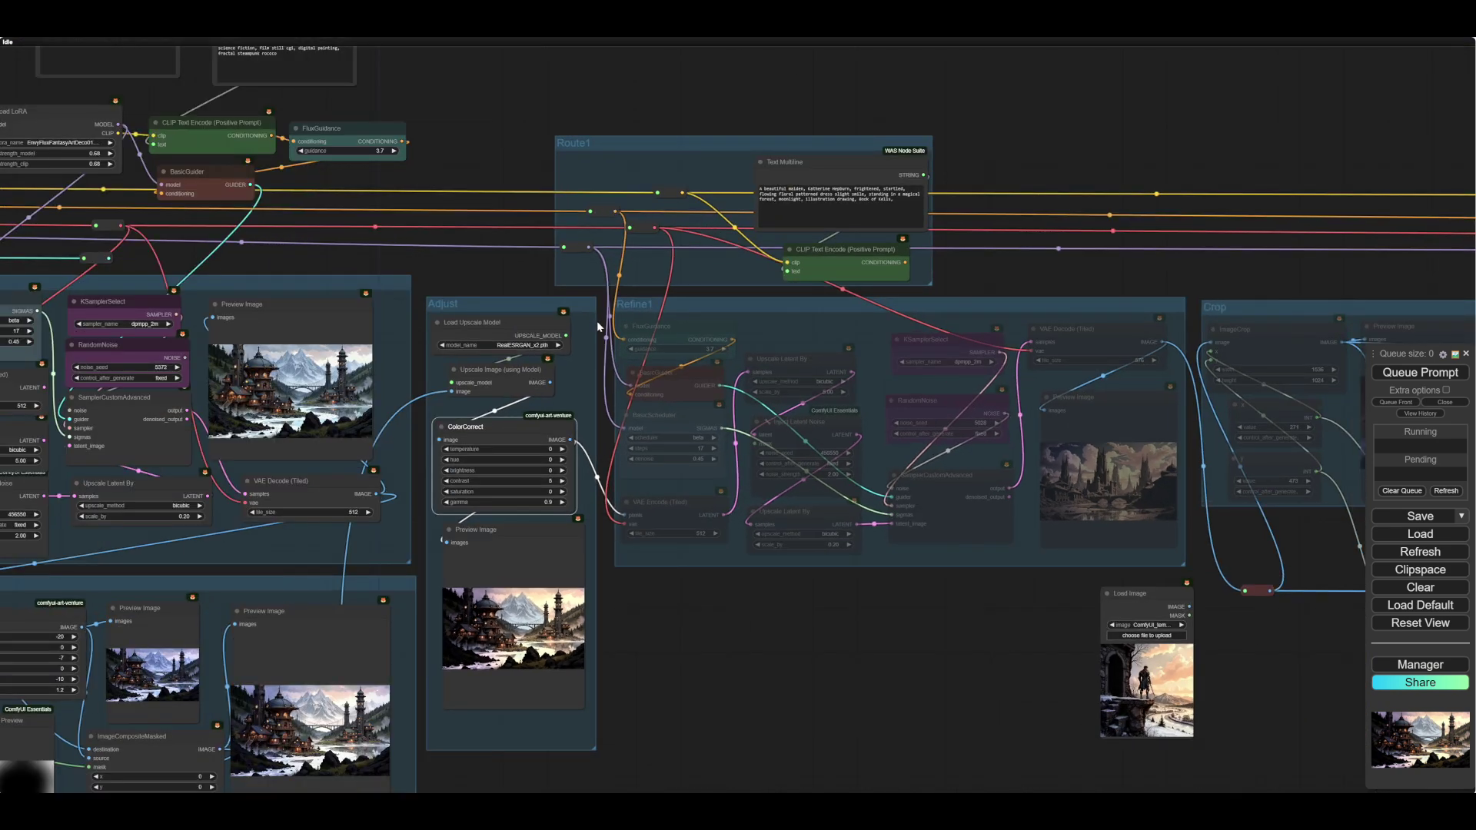
{"action": "right_click", "coordinate": [684, 555]}
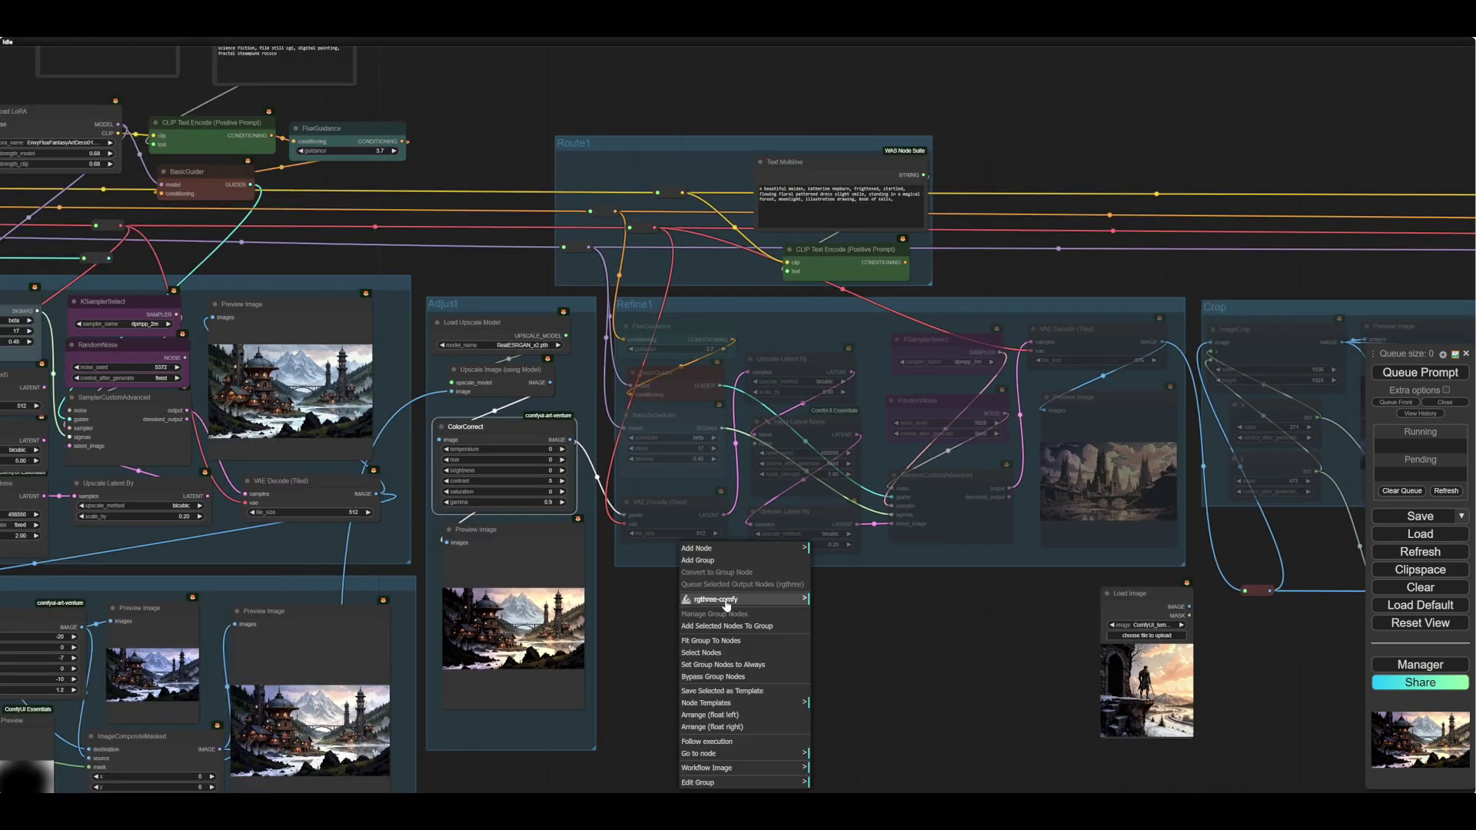
{"action": "left_click", "coordinate": [726, 666]}
{"action": "left_click_drag", "start_coordinate": [758, 672], "coordinate": [774, 667]}
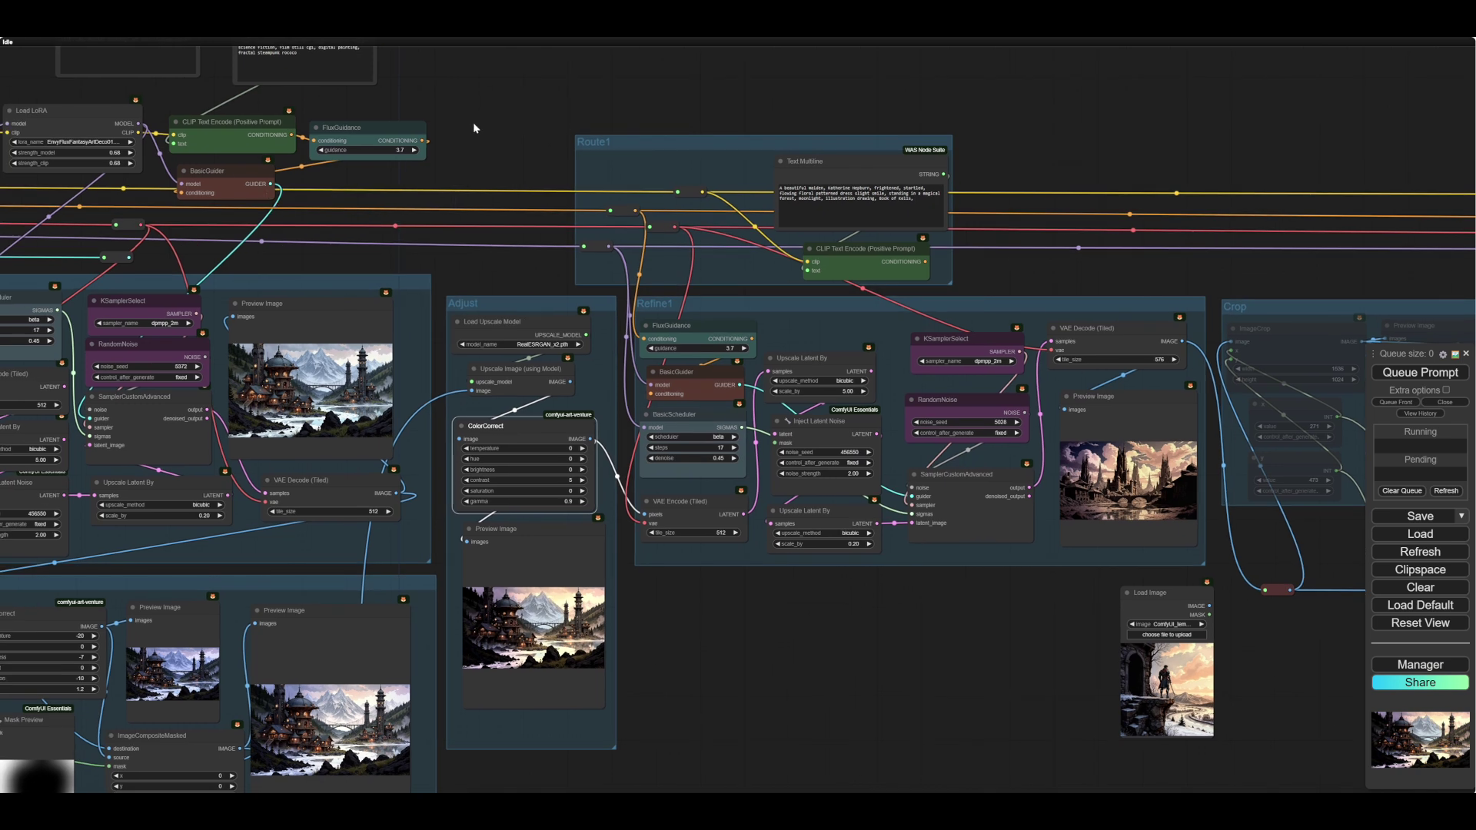
Review the Route1 prompt and the Refine1 nodes, and run the workflow with Refine1 active.
{"action": "left_click_drag", "start_coordinate": [472, 122], "coordinate": [402, 89]}
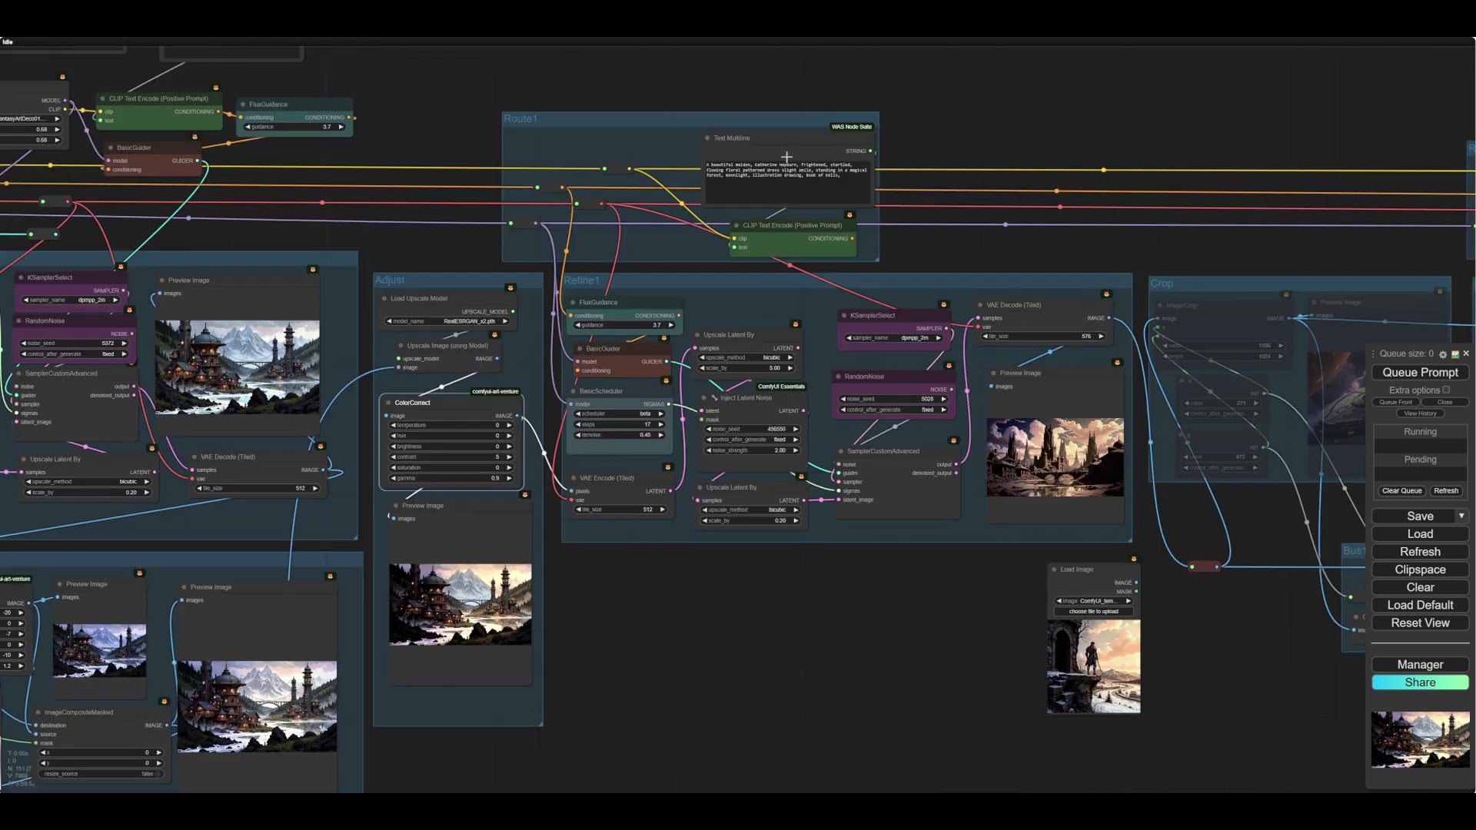
{"action": "left_click_drag", "start_coordinate": [856, 636], "coordinate": [827, 627]}
{"action": "left_click_drag", "start_coordinate": [1197, 677], "coordinate": [1136, 714]}
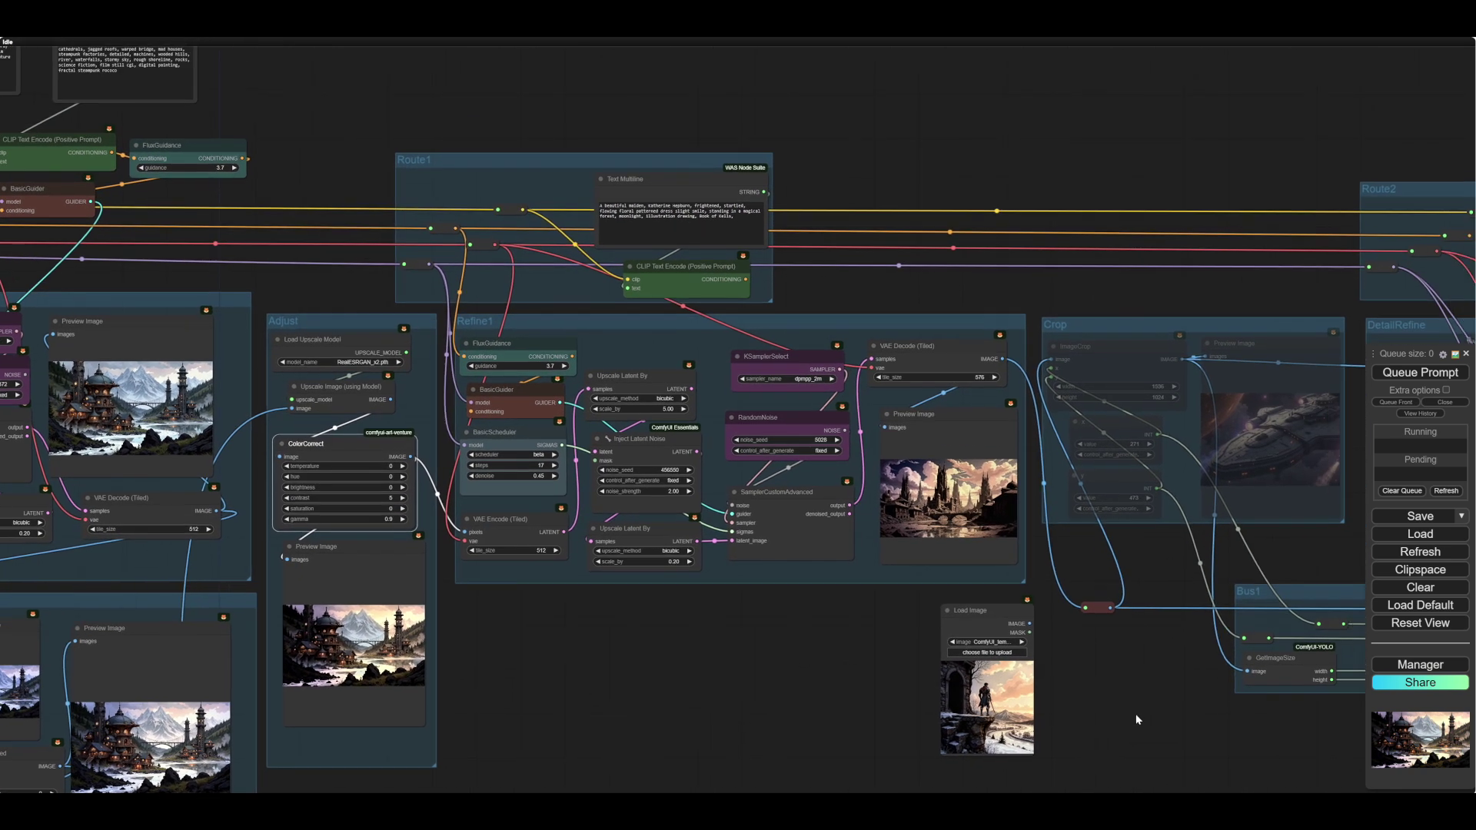
{"action": "left_click", "coordinate": [1412, 374]}
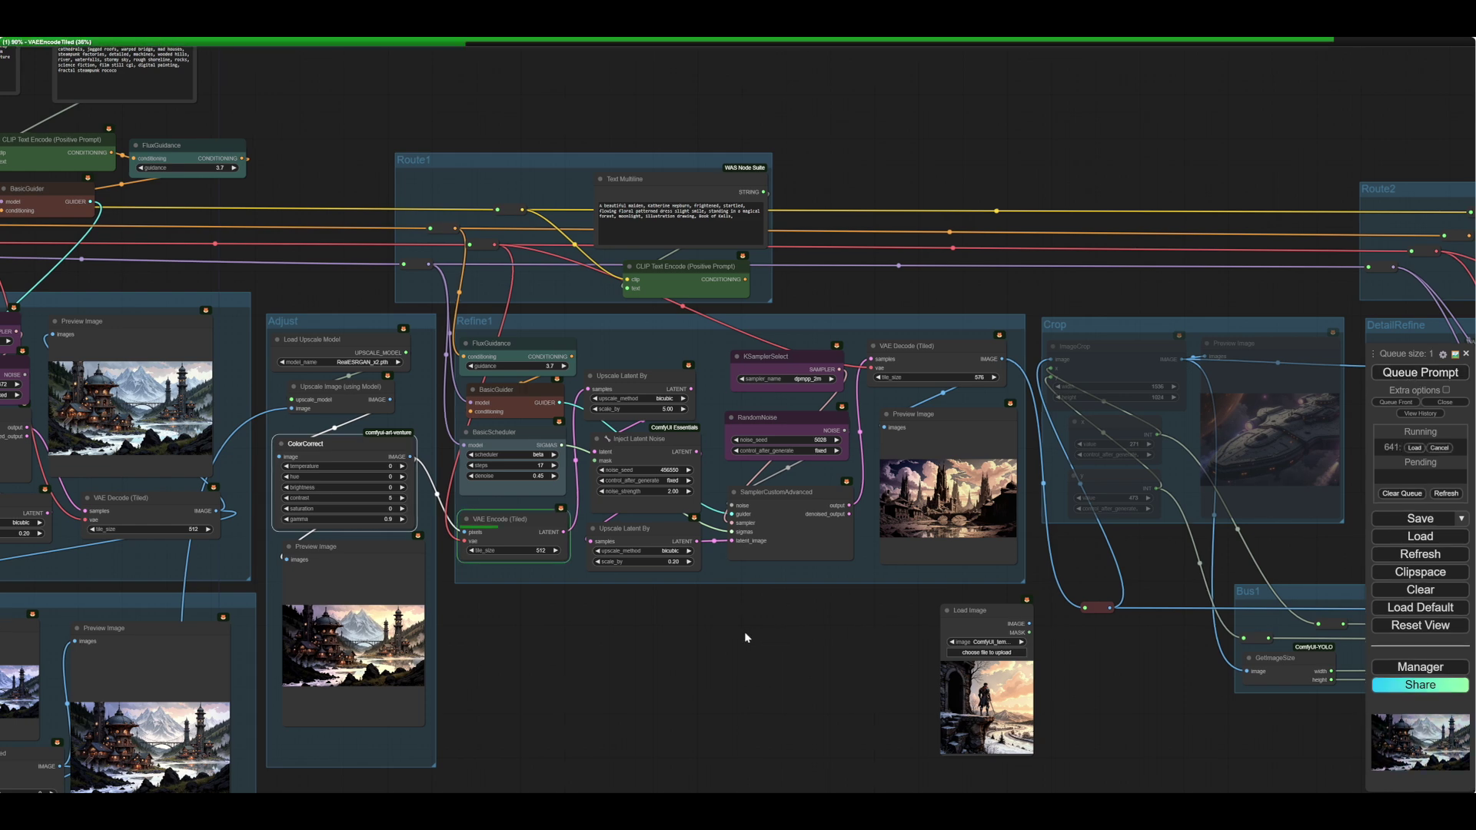
Examine the Refine1 preview image up close, checking the detail in the buildings, bridge and shoreline.
{"action": "left_click_drag", "start_coordinate": [744, 636], "coordinate": [853, 743]}
{"action": "scroll", "coordinate": [642, 509], "scroll_direction": "up", "scroll_amount": 11}
{"action": "scroll", "coordinate": [663, 378], "scroll_direction": "down", "scroll_amount": 11}
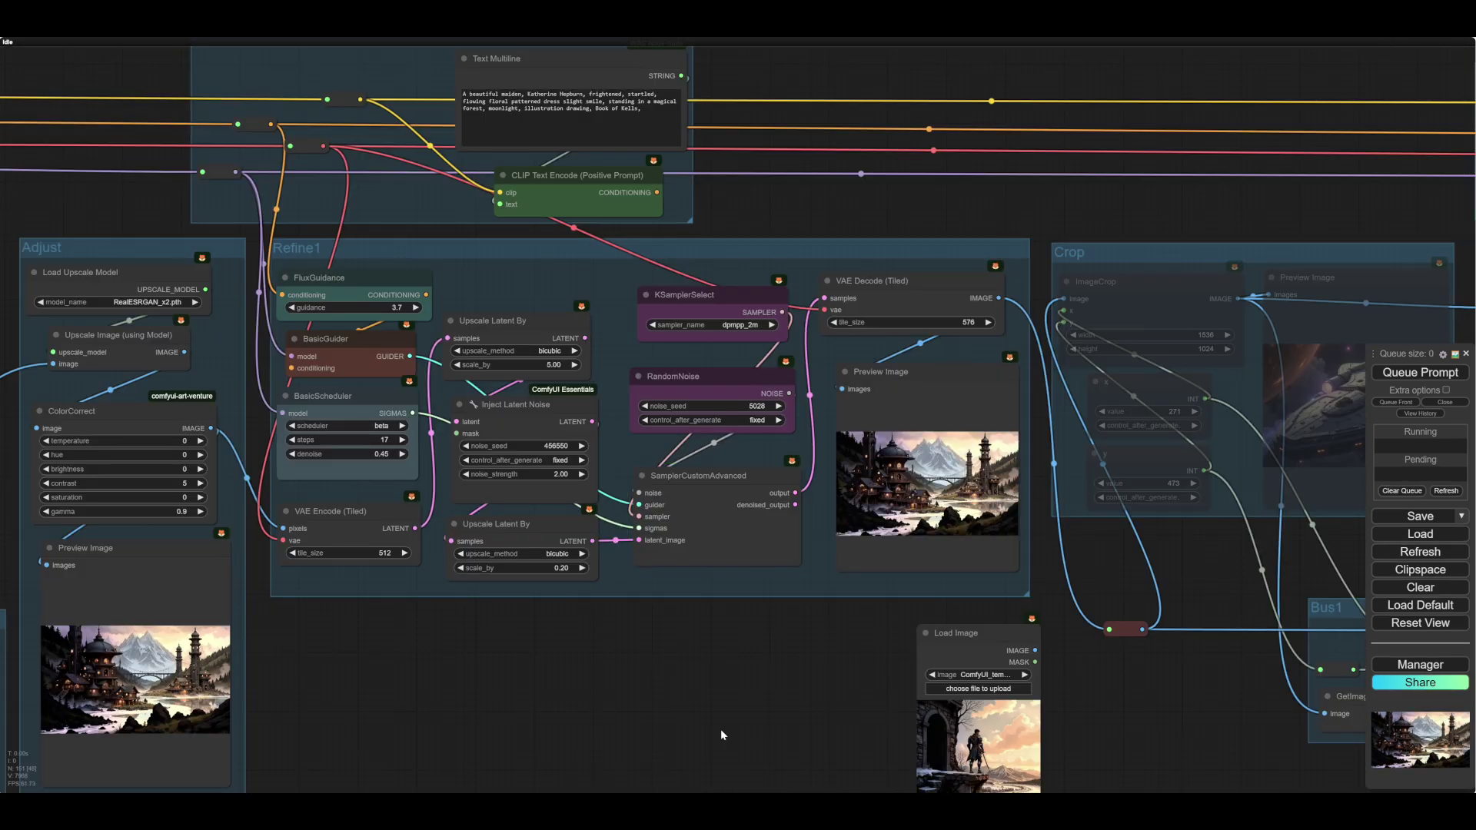
{"action": "scroll", "coordinate": [861, 515], "scroll_direction": "up", "scroll_amount": 15}
{"action": "left_click_drag", "start_coordinate": [352, 525], "coordinate": [274, 517]}
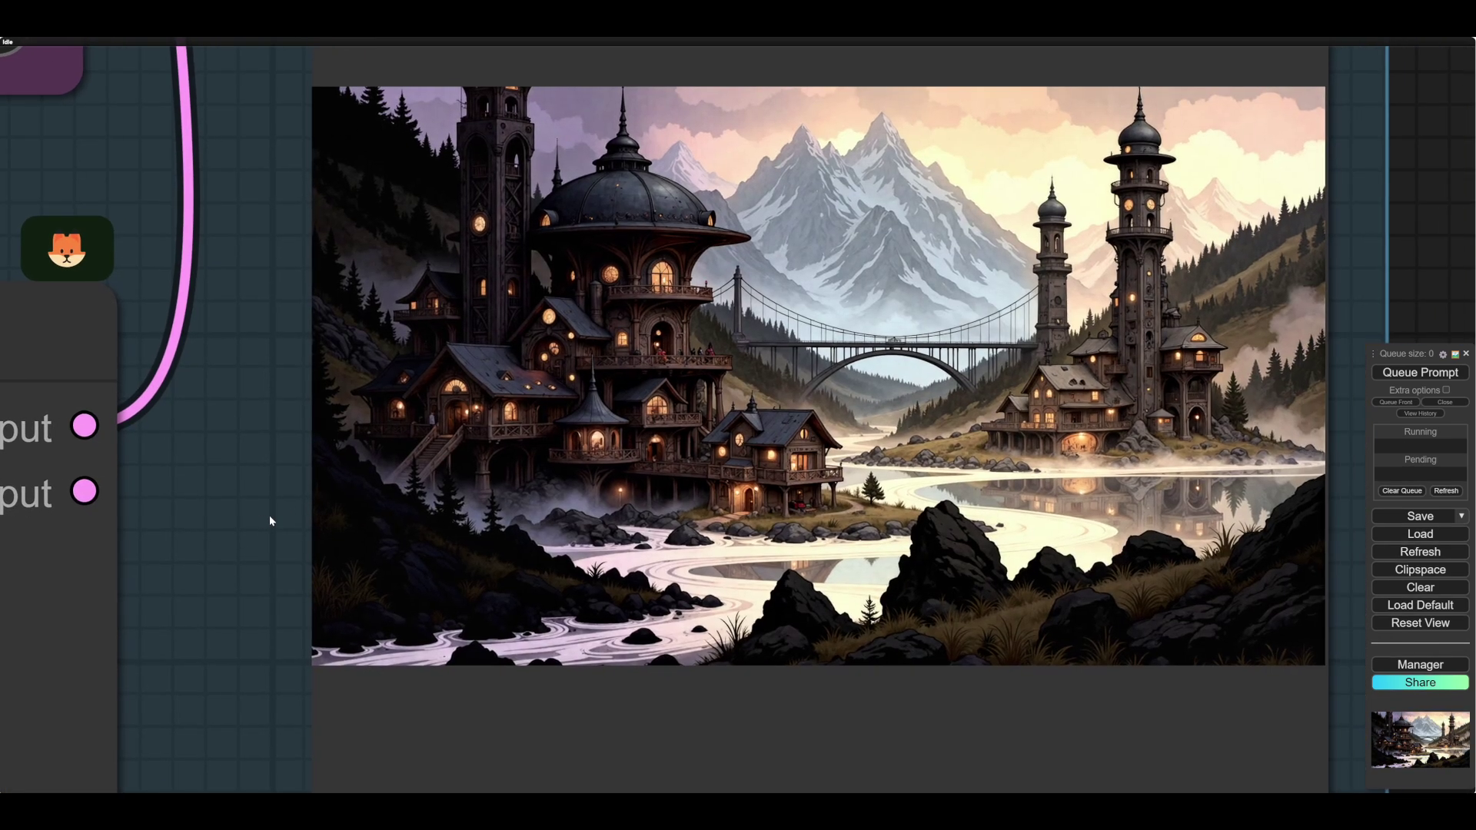
{"action": "scroll", "coordinate": [277, 523], "scroll_direction": "down", "scroll_amount": 2}
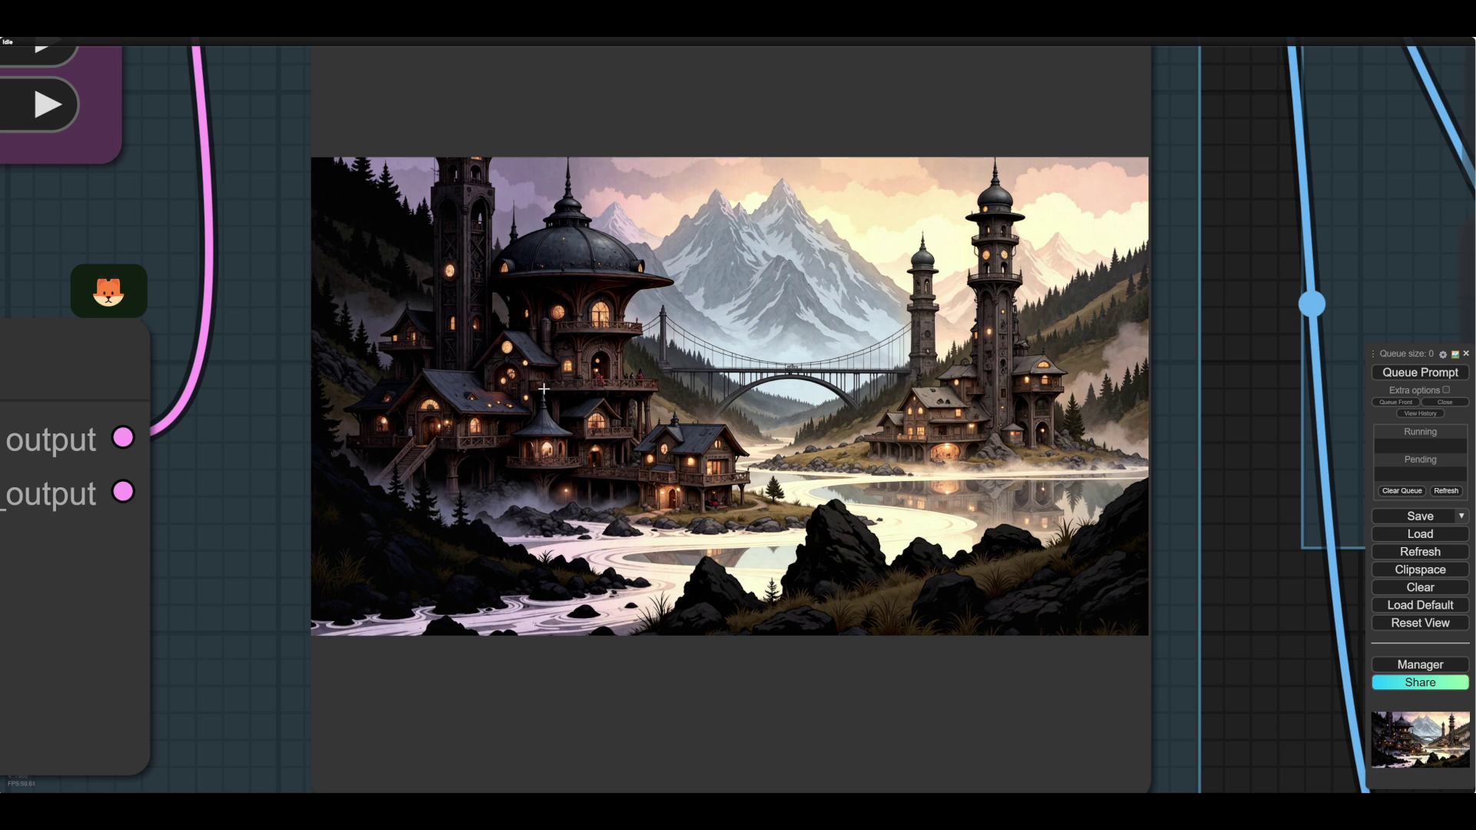
{"action": "scroll", "coordinate": [615, 438], "scroll_direction": "up", "scroll_amount": 10}
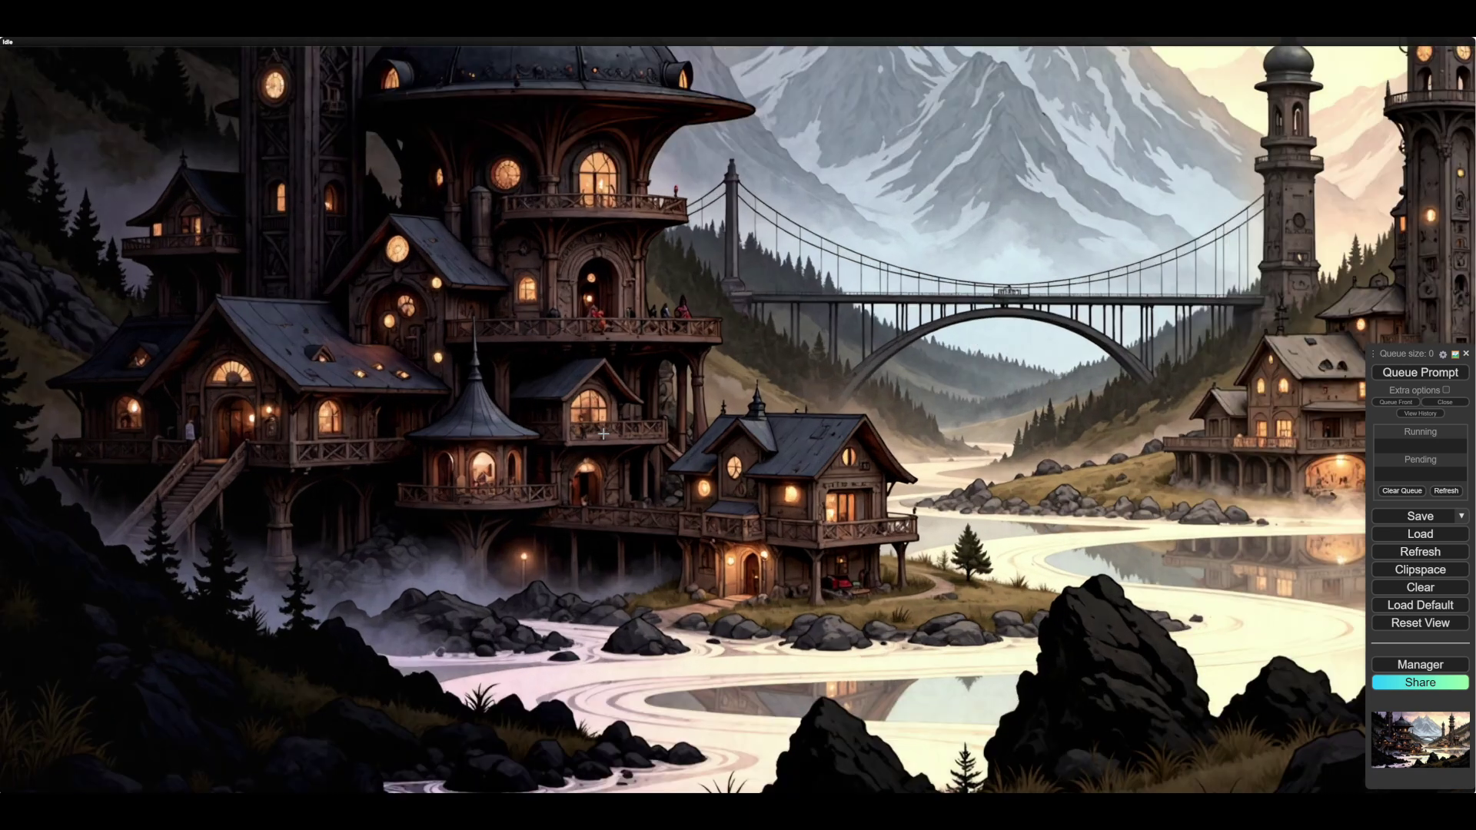
Compare the full Refine1 preview with its close-up view, checking the dome, towers and riverside buildings.
{"action": "scroll", "coordinate": [626, 442], "scroll_direction": "down", "scroll_amount": 9}
{"action": "scroll", "coordinate": [626, 438], "scroll_direction": "down", "scroll_amount": 5}
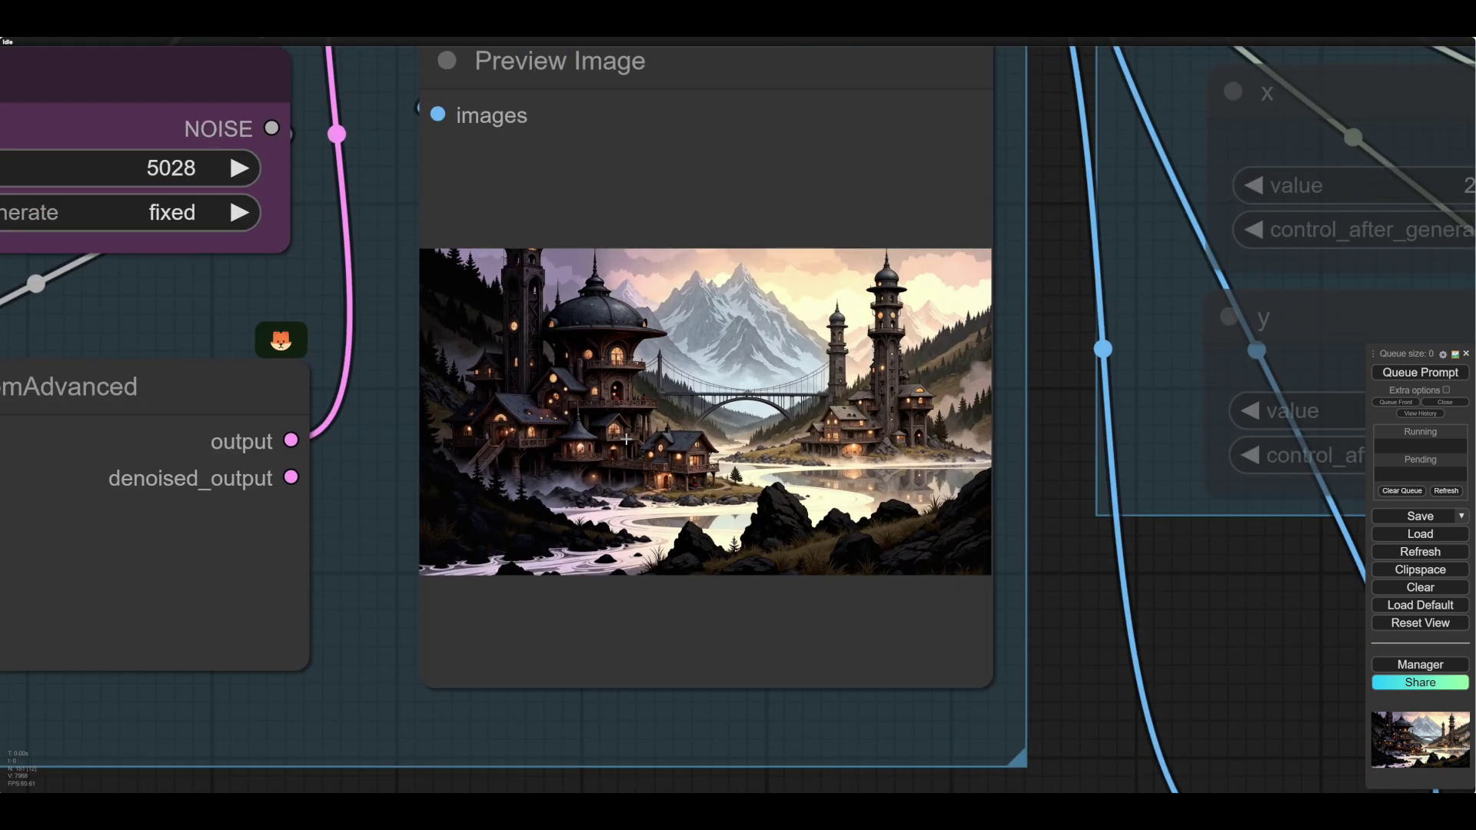
{"action": "scroll", "coordinate": [619, 438], "scroll_direction": "down", "scroll_amount": 1}
{"action": "left_click_drag", "start_coordinate": [1149, 586], "coordinate": [1077, 587]}
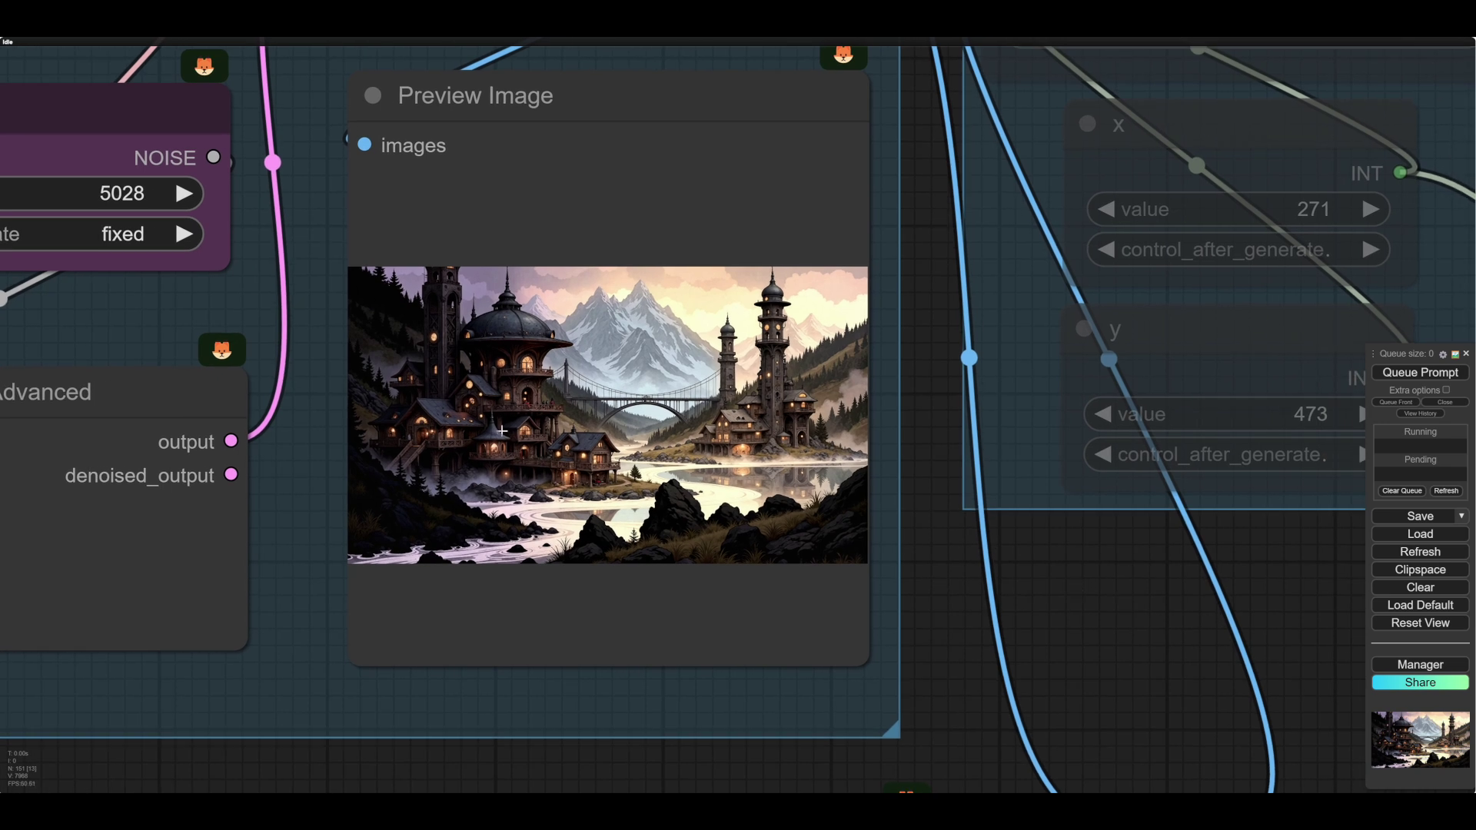
{"action": "scroll", "coordinate": [489, 425], "scroll_direction": "up", "scroll_amount": 8}
{"action": "scroll", "coordinate": [489, 425], "scroll_direction": "up", "scroll_amount": 2}
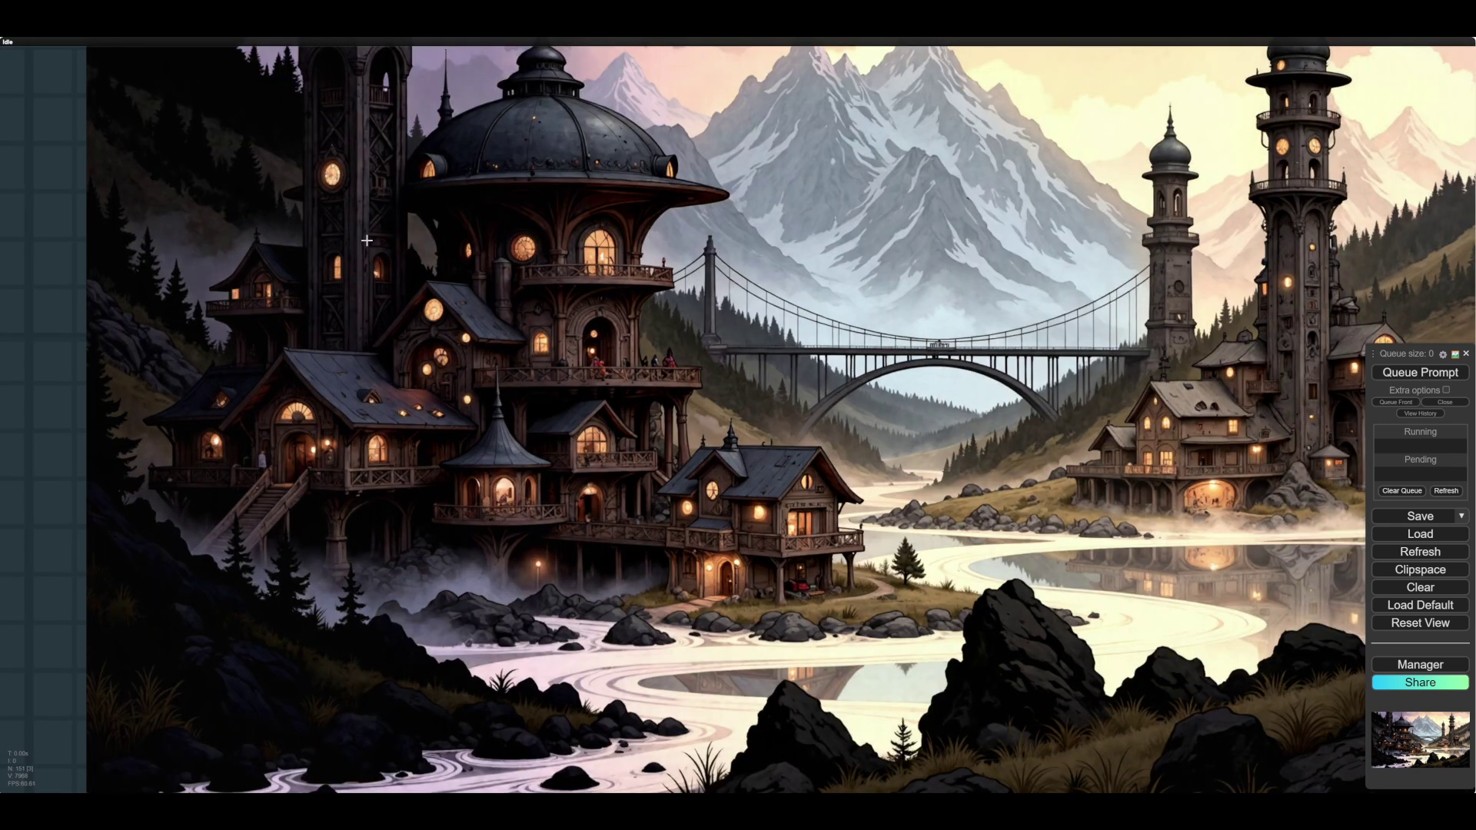
{"action": "scroll", "coordinate": [876, 460], "scroll_direction": "down", "scroll_amount": 6}
{"action": "scroll", "coordinate": [877, 460], "scroll_direction": "down", "scroll_amount": 7}
Activate the Crop group by setting its nodes to Always.
{"action": "left_click_drag", "start_coordinate": [1256, 599], "coordinate": [906, 617]}
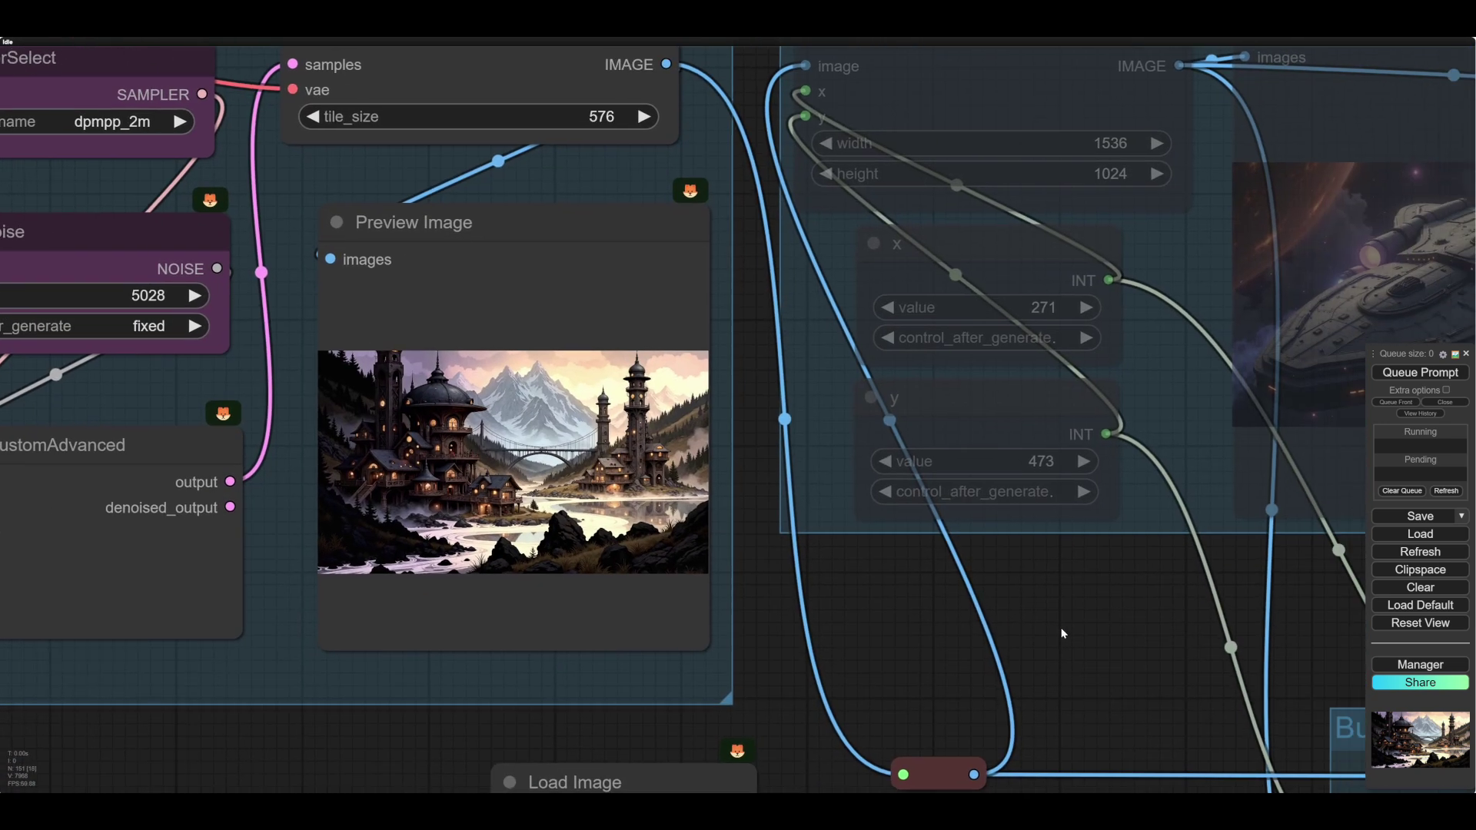
{"action": "left_click_drag", "start_coordinate": [1061, 629], "coordinate": [933, 644]}
{"action": "scroll", "coordinate": [975, 649], "scroll_direction": "up", "scroll_amount": 1}
{"action": "scroll", "coordinate": [974, 649], "scroll_direction": "down", "scroll_amount": 1}
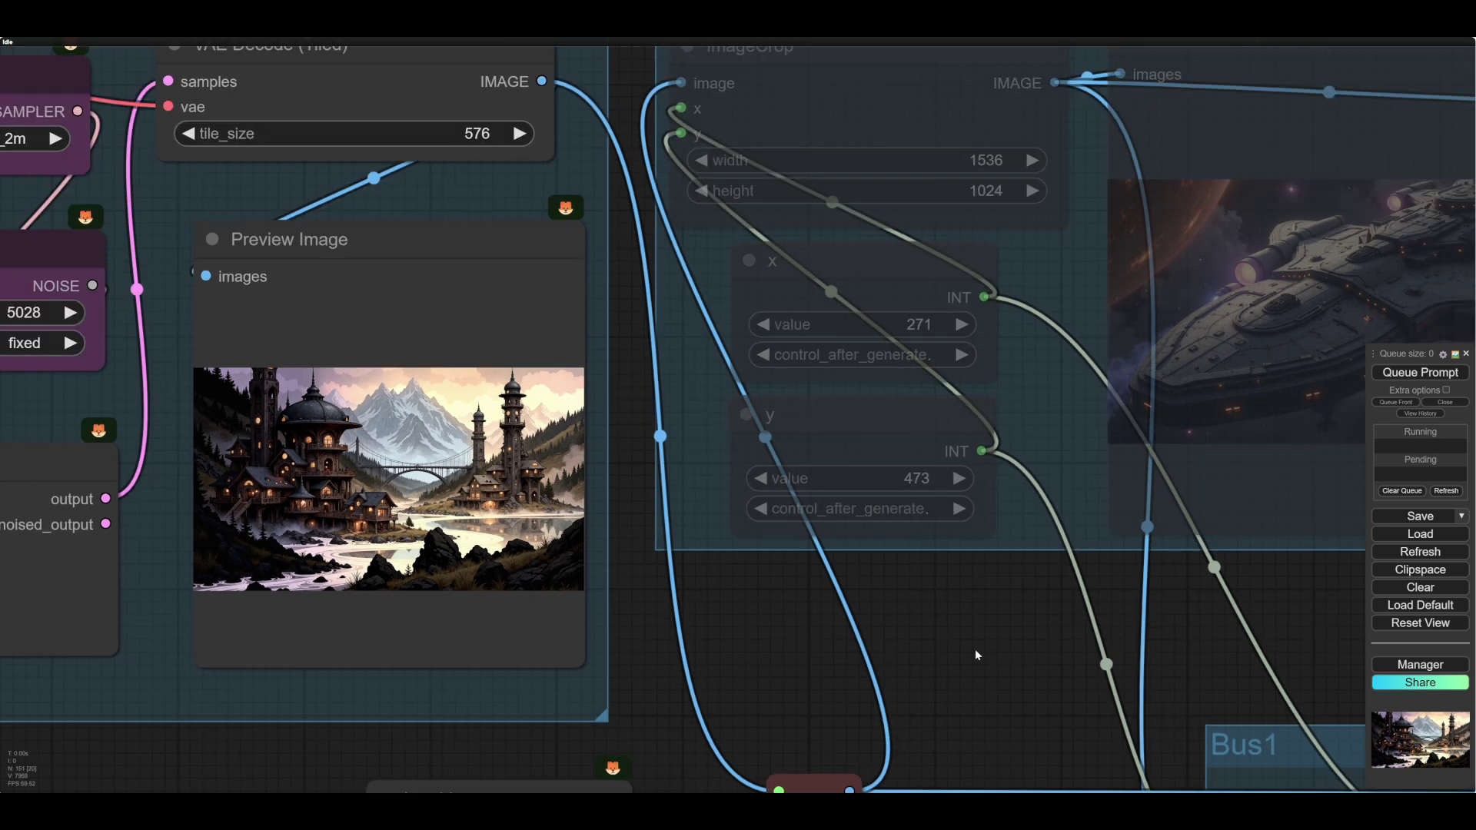
{"action": "scroll", "coordinate": [974, 649], "scroll_direction": "right", "scroll_amount": 4}
{"action": "right_click", "coordinate": [871, 428]}
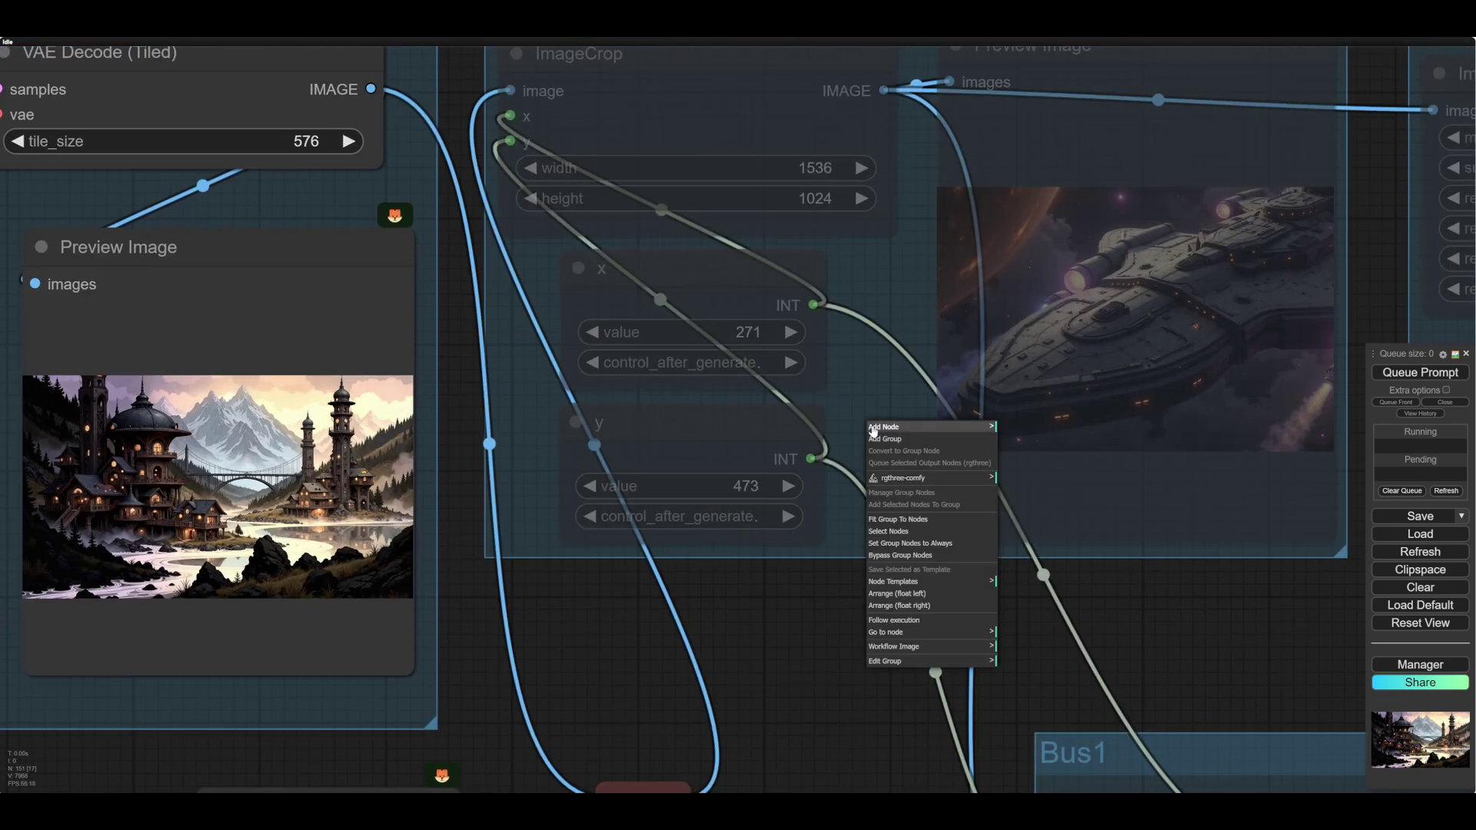
{"action": "left_click", "coordinate": [907, 542]}
Run the workflow with Crop active, set the crop position to x 0 and y 246, and rerun it.
{"action": "scroll", "coordinate": [820, 621], "scroll_direction": "down", "scroll_amount": 1}
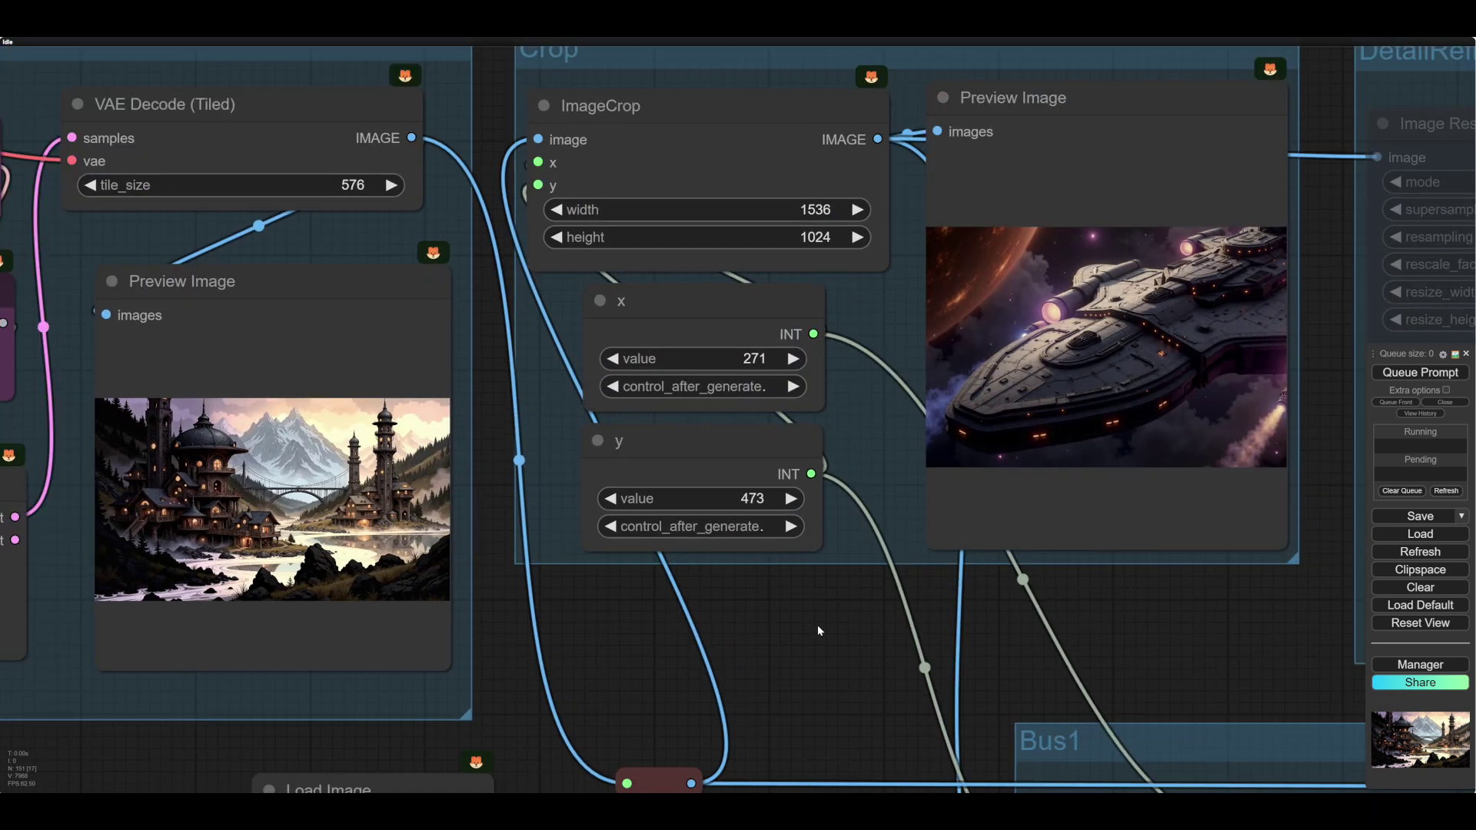
{"action": "scroll", "coordinate": [818, 626], "scroll_direction": "down", "scroll_amount": 1}
{"action": "left_click_drag", "start_coordinate": [1156, 676], "coordinate": [1068, 695]}
{"action": "scroll", "coordinate": [1069, 696], "scroll_direction": "up", "scroll_amount": 1}
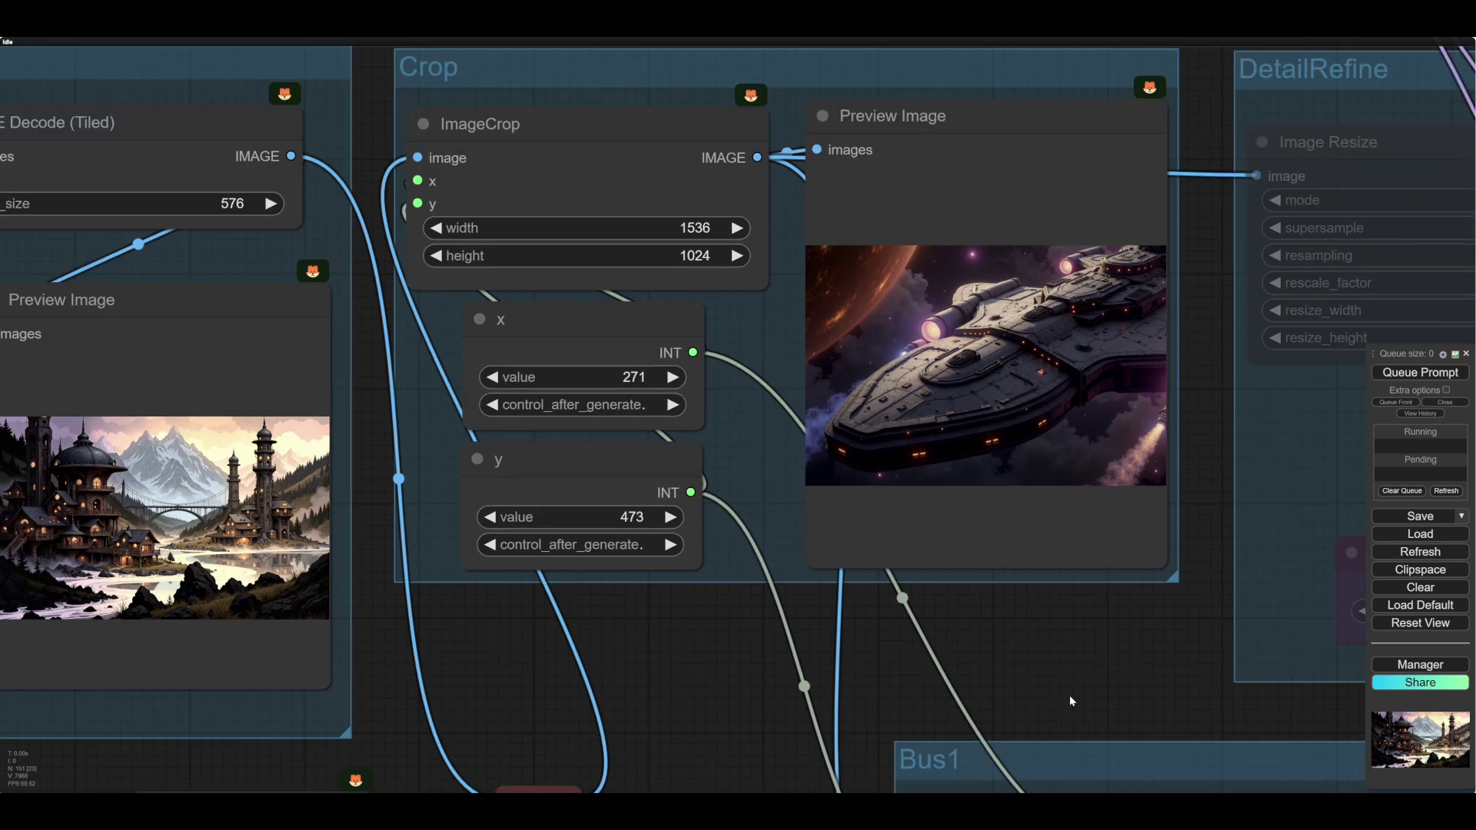
{"action": "left_click", "coordinate": [1422, 374]}
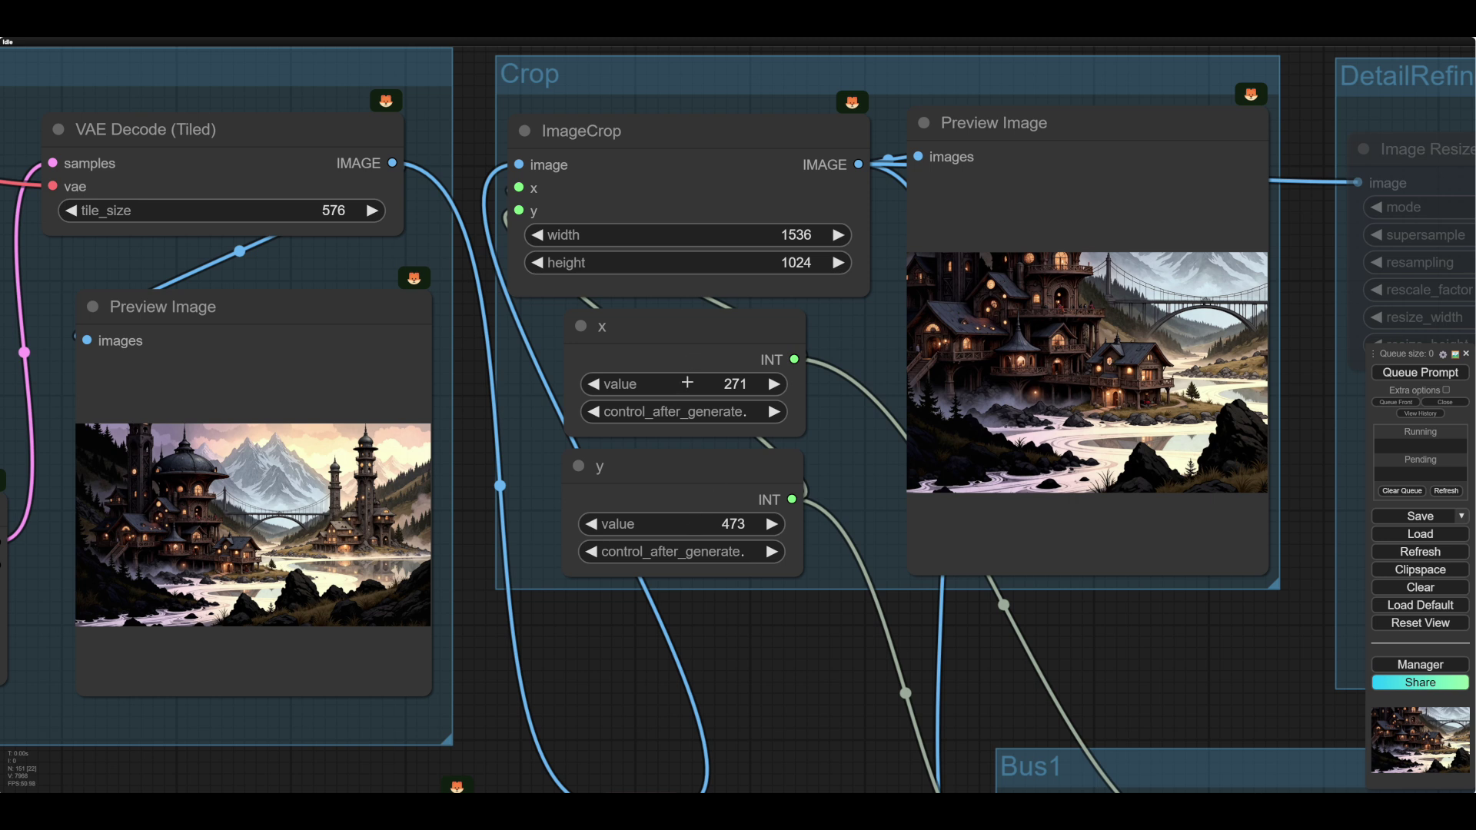
{"action": "left_click_drag", "start_coordinate": [687, 382], "coordinate": [508, 382]}
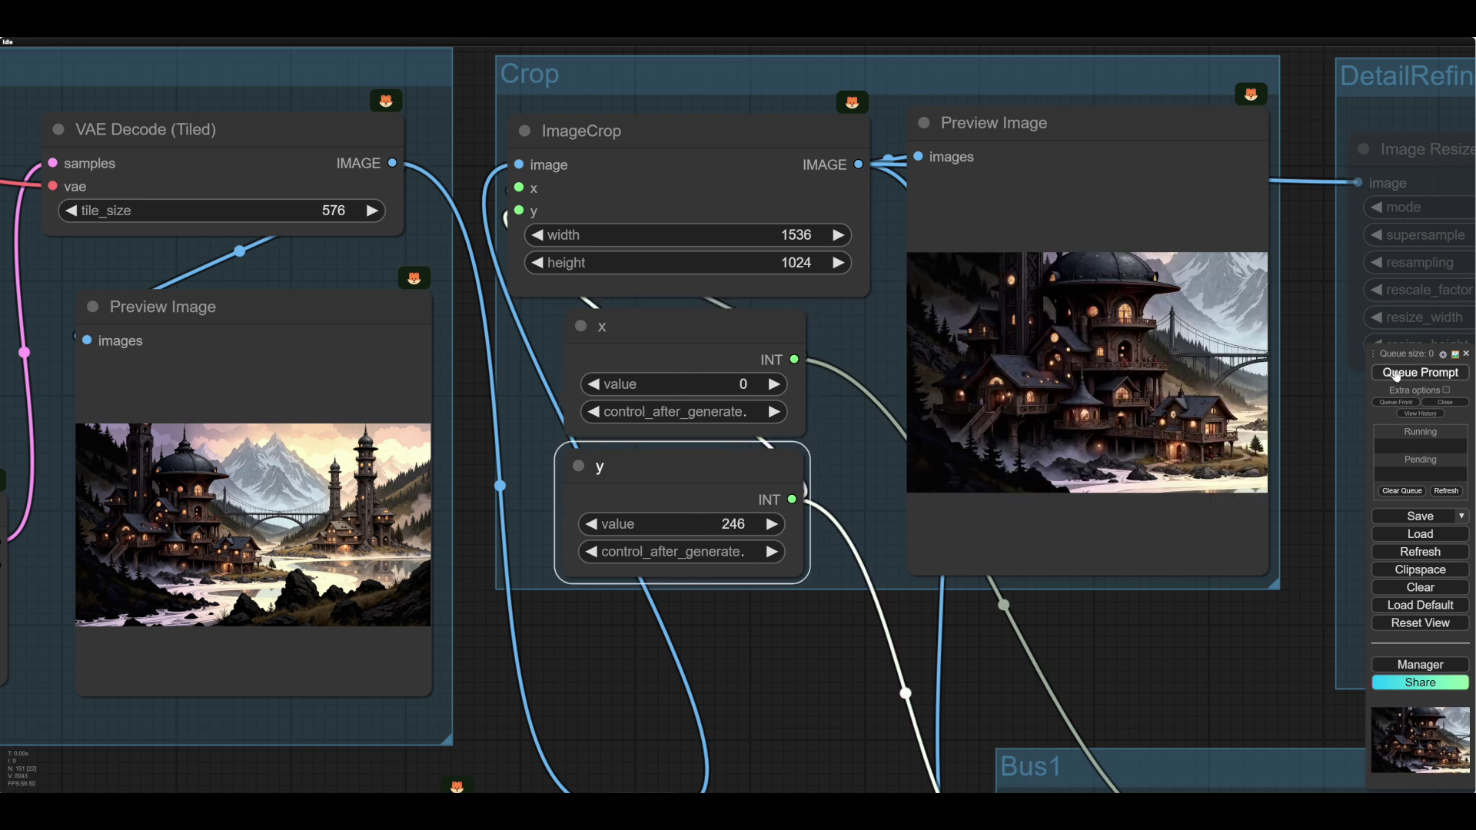
Activate the DetailRefine group by setting its nodes to Always.
{"action": "left_click_drag", "start_coordinate": [1151, 633], "coordinate": [1066, 637]}
{"action": "scroll", "coordinate": [1067, 636], "scroll_direction": "down", "scroll_amount": 1}
{"action": "right_click", "coordinate": [990, 410]}
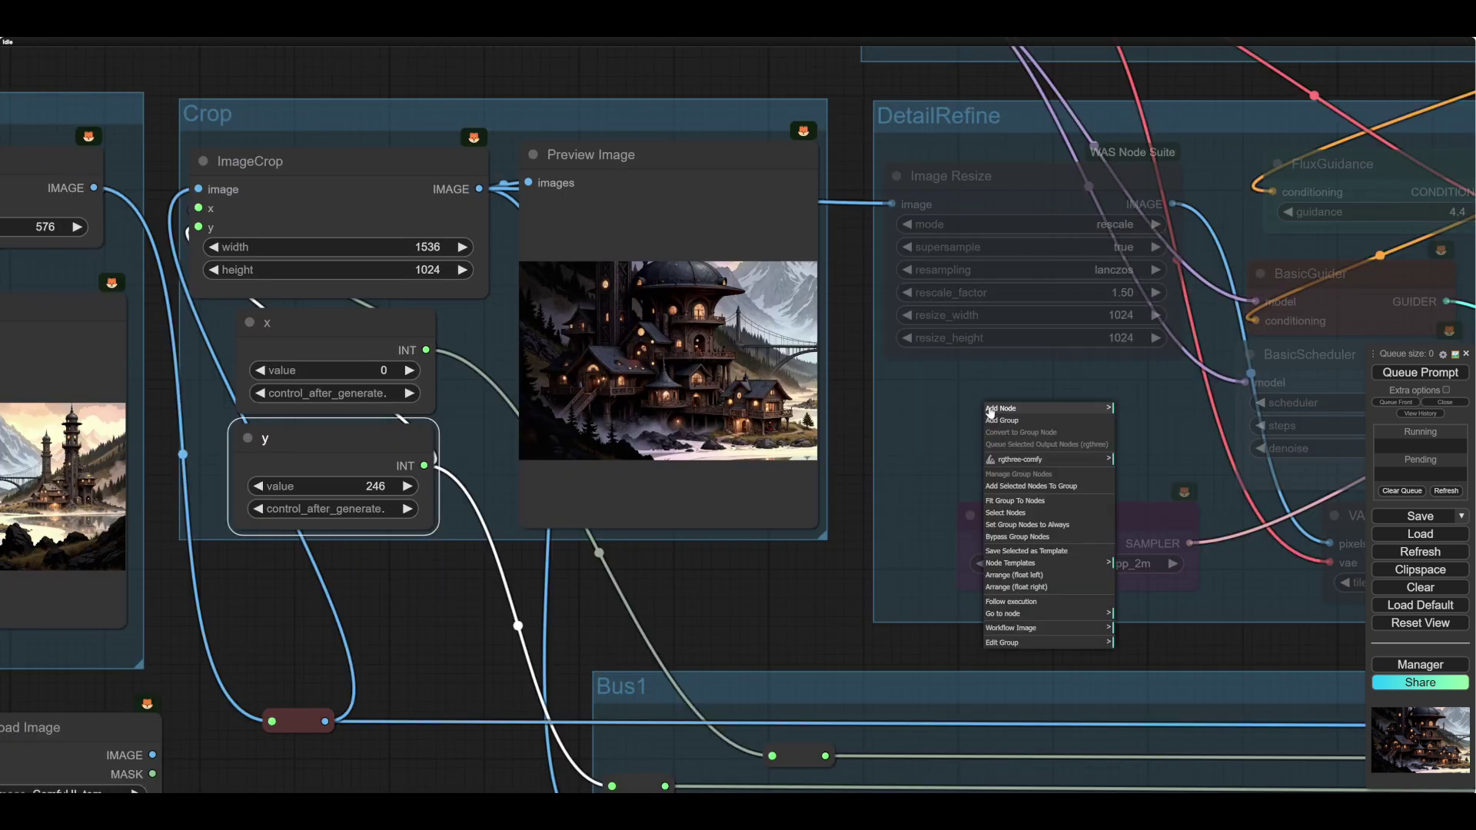
{"action": "left_click", "coordinate": [1030, 527]}
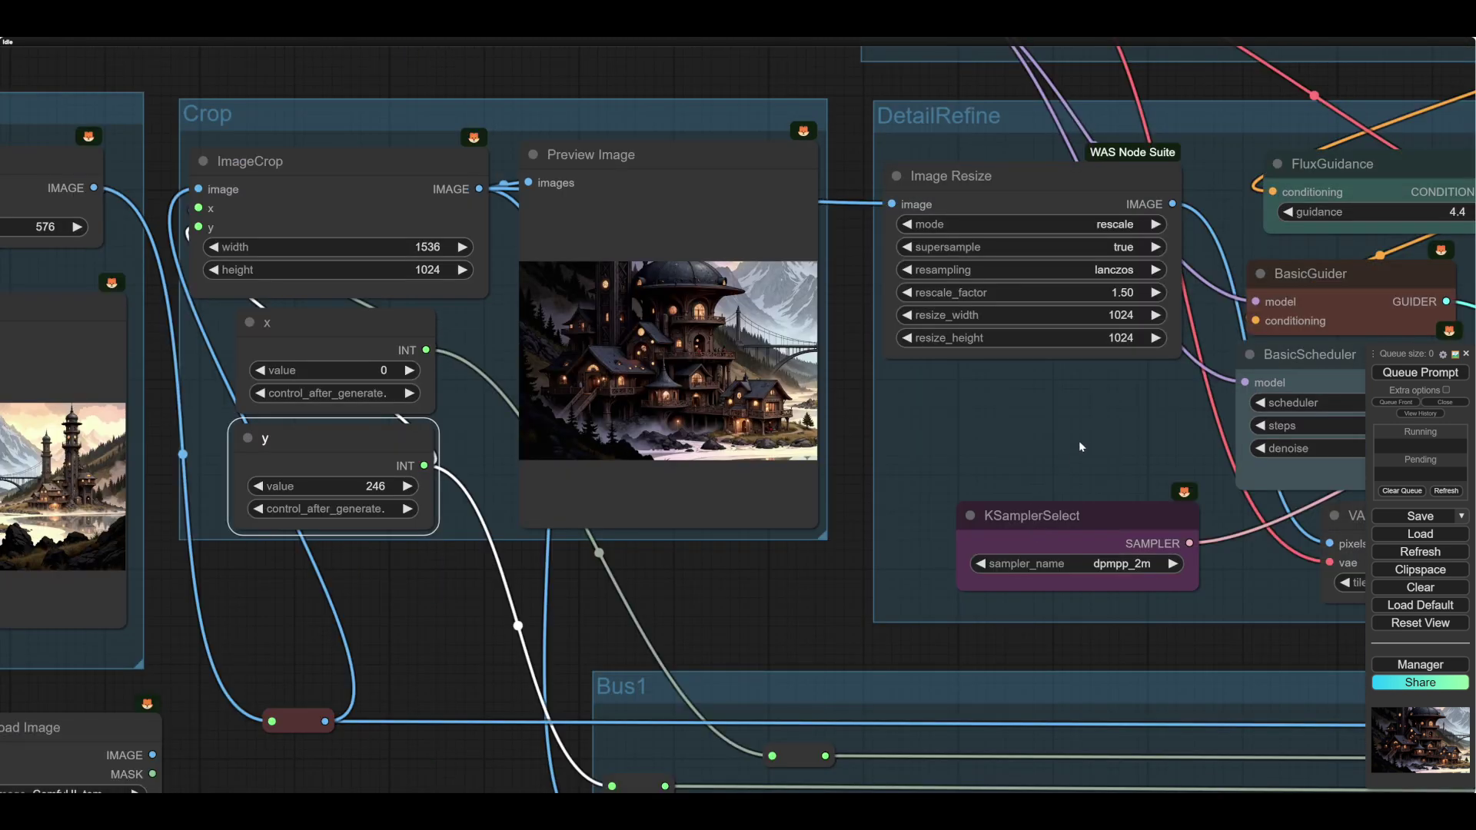
Raise the denoise of the DetailRefine group's BasicScheduler to 0.65.
{"action": "left_click_drag", "start_coordinate": [1116, 385], "coordinate": [537, 412]}
{"action": "scroll", "coordinate": [958, 467], "scroll_direction": "down", "scroll_amount": 1}
{"action": "scroll", "coordinate": [958, 467], "scroll_direction": "right", "scroll_amount": 2}
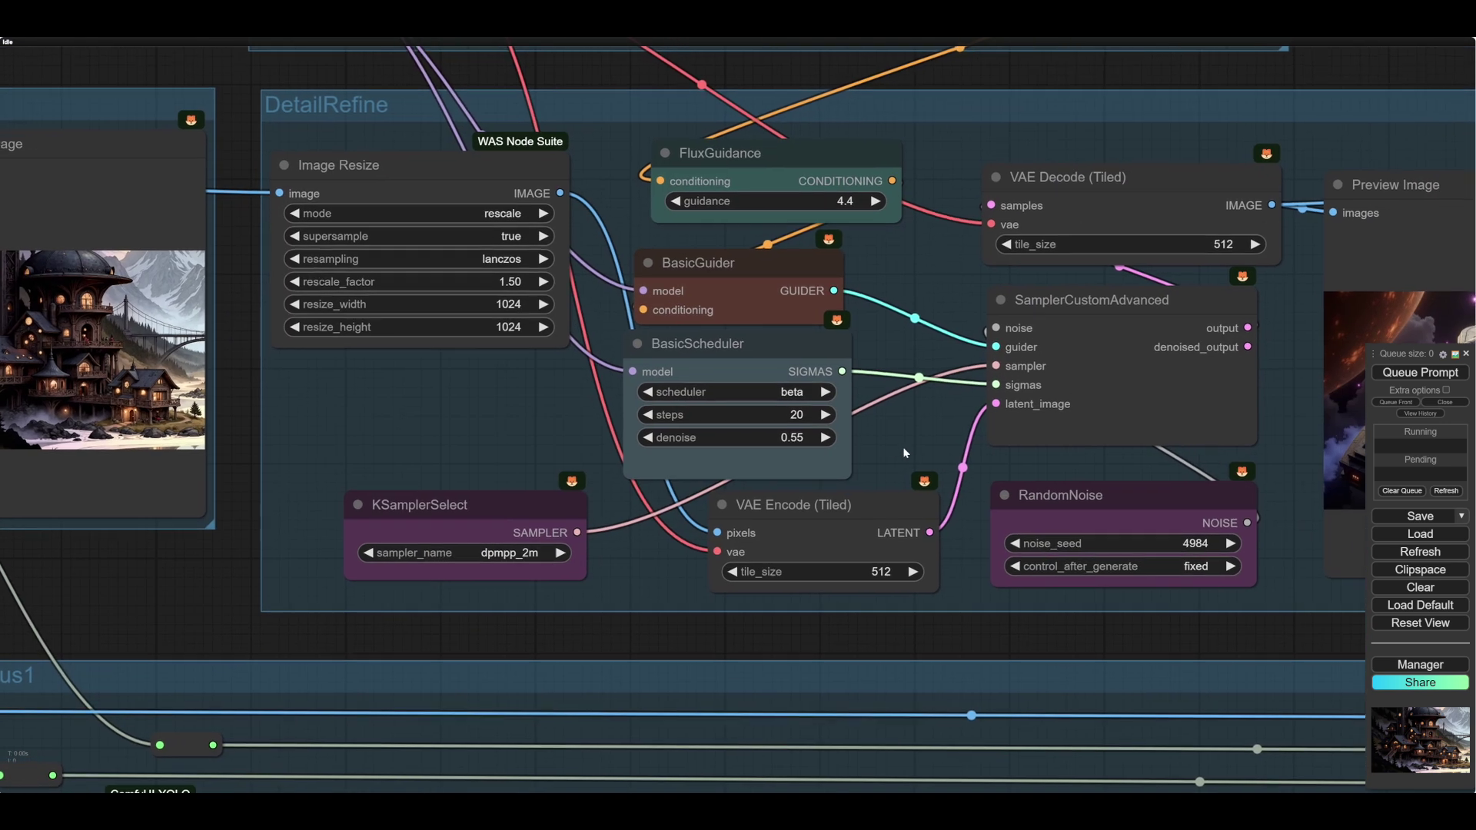
{"action": "scroll", "coordinate": [852, 443], "scroll_direction": "down", "scroll_amount": 3}
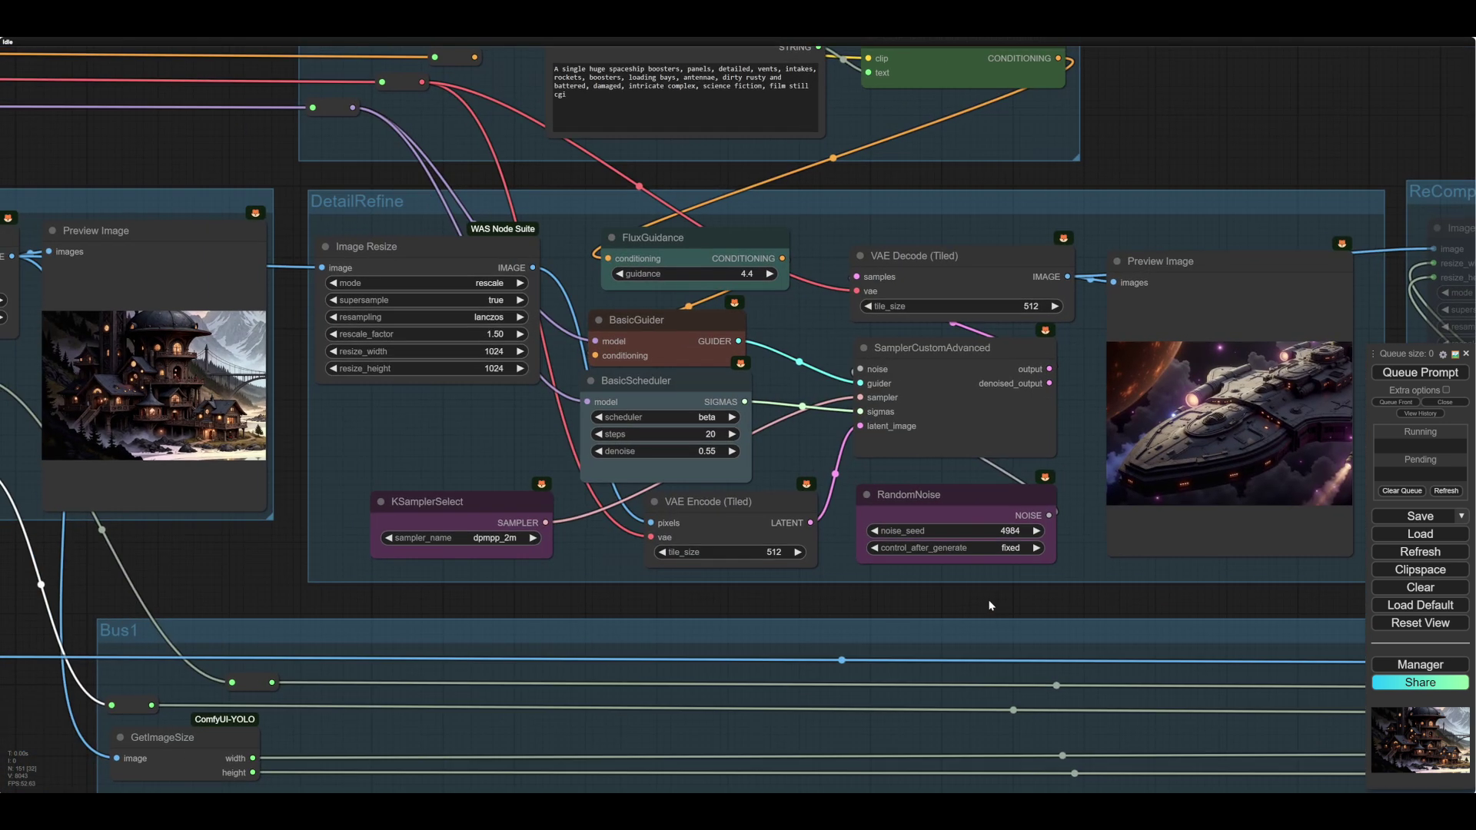
{"action": "left_click", "coordinate": [737, 451]}
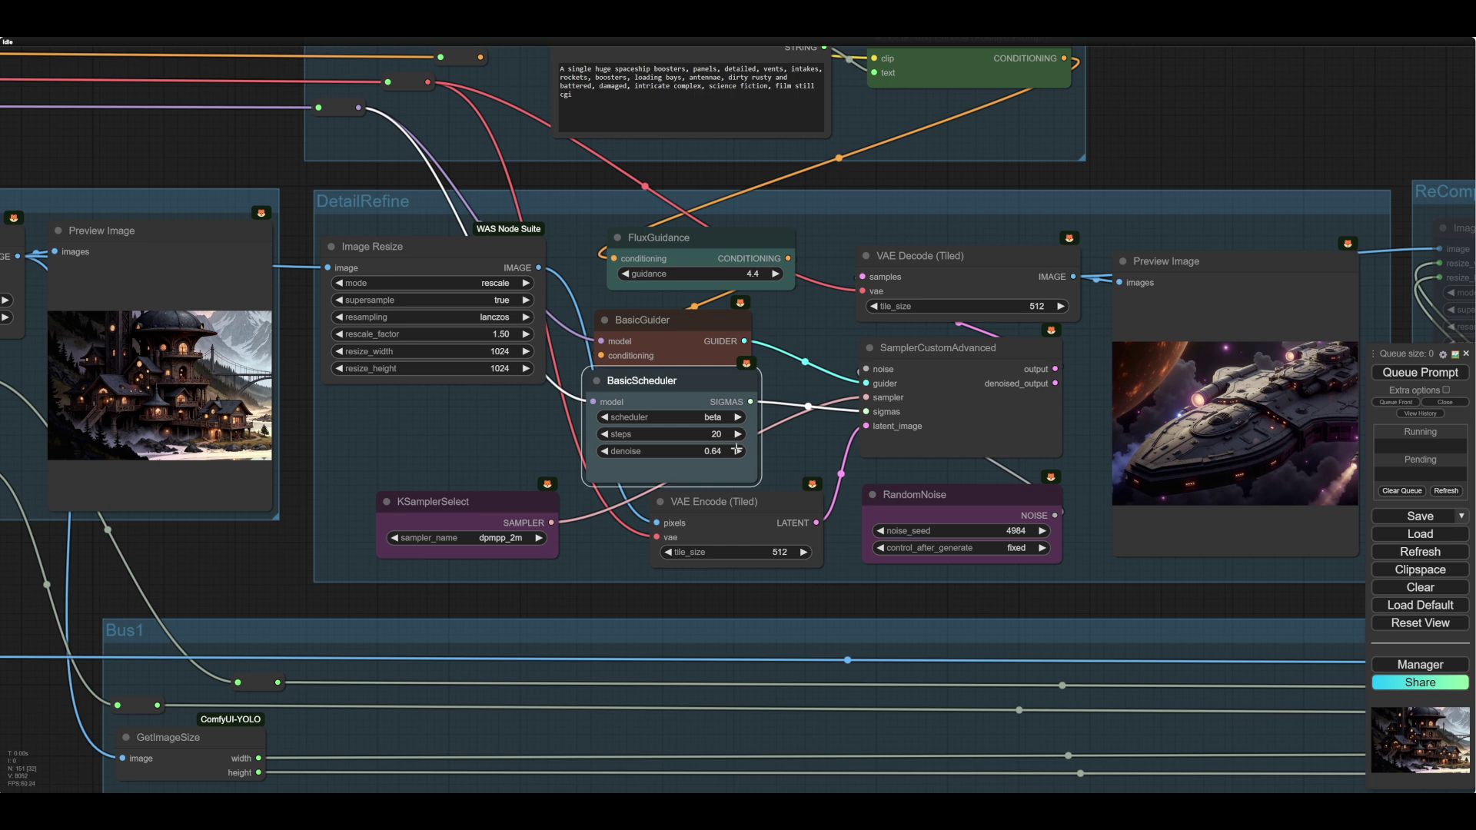
Connect the conditioning reroute in Route2 directly to DetailRefine's FluxGuidance conditioning input, bypassing the spaceship prompt.
{"action": "scroll", "coordinate": [866, 605], "scroll_direction": "down", "scroll_amount": 2}
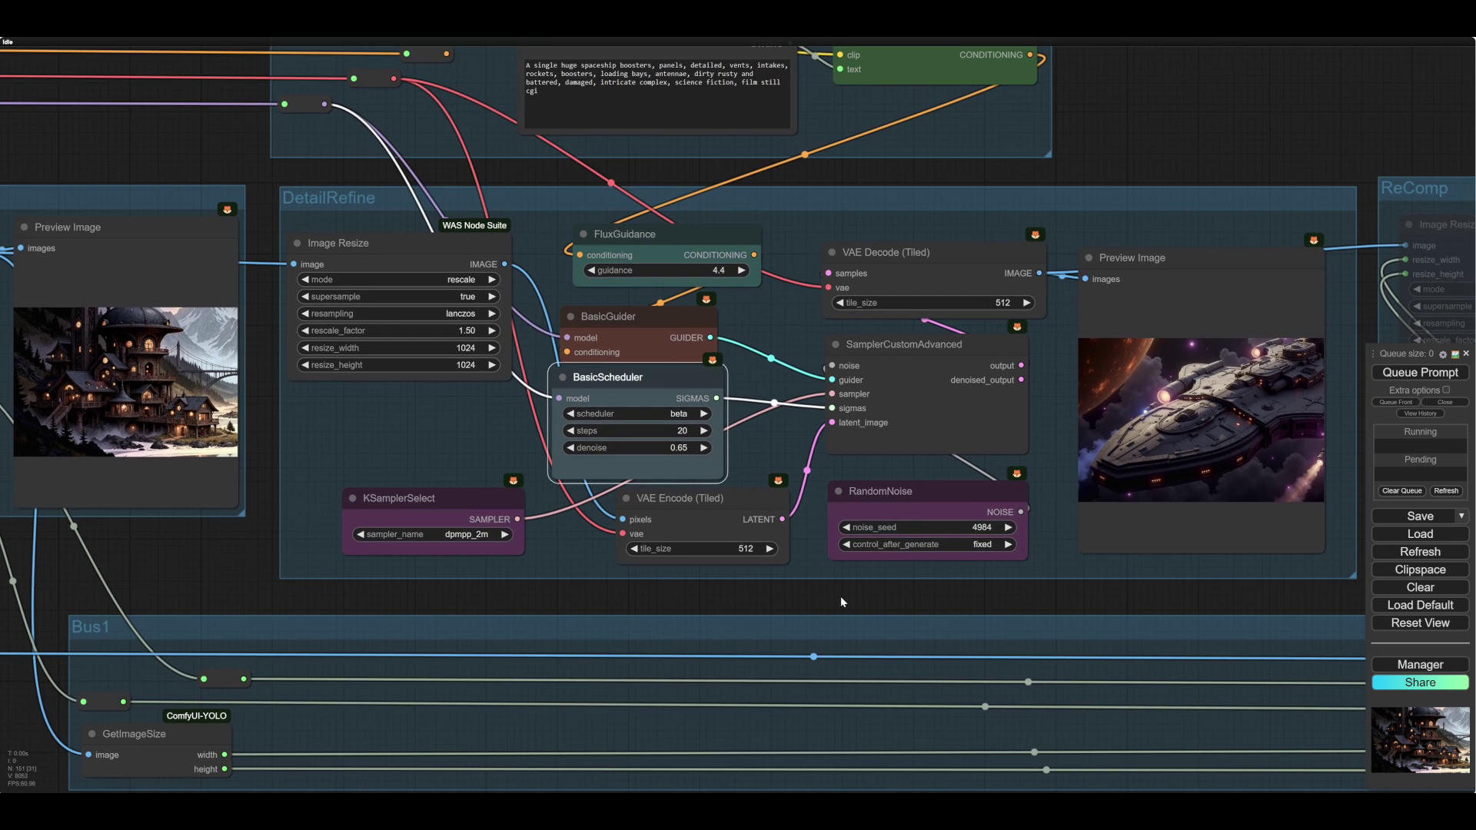
{"action": "left_click_drag", "start_coordinate": [841, 596], "coordinate": [876, 589]}
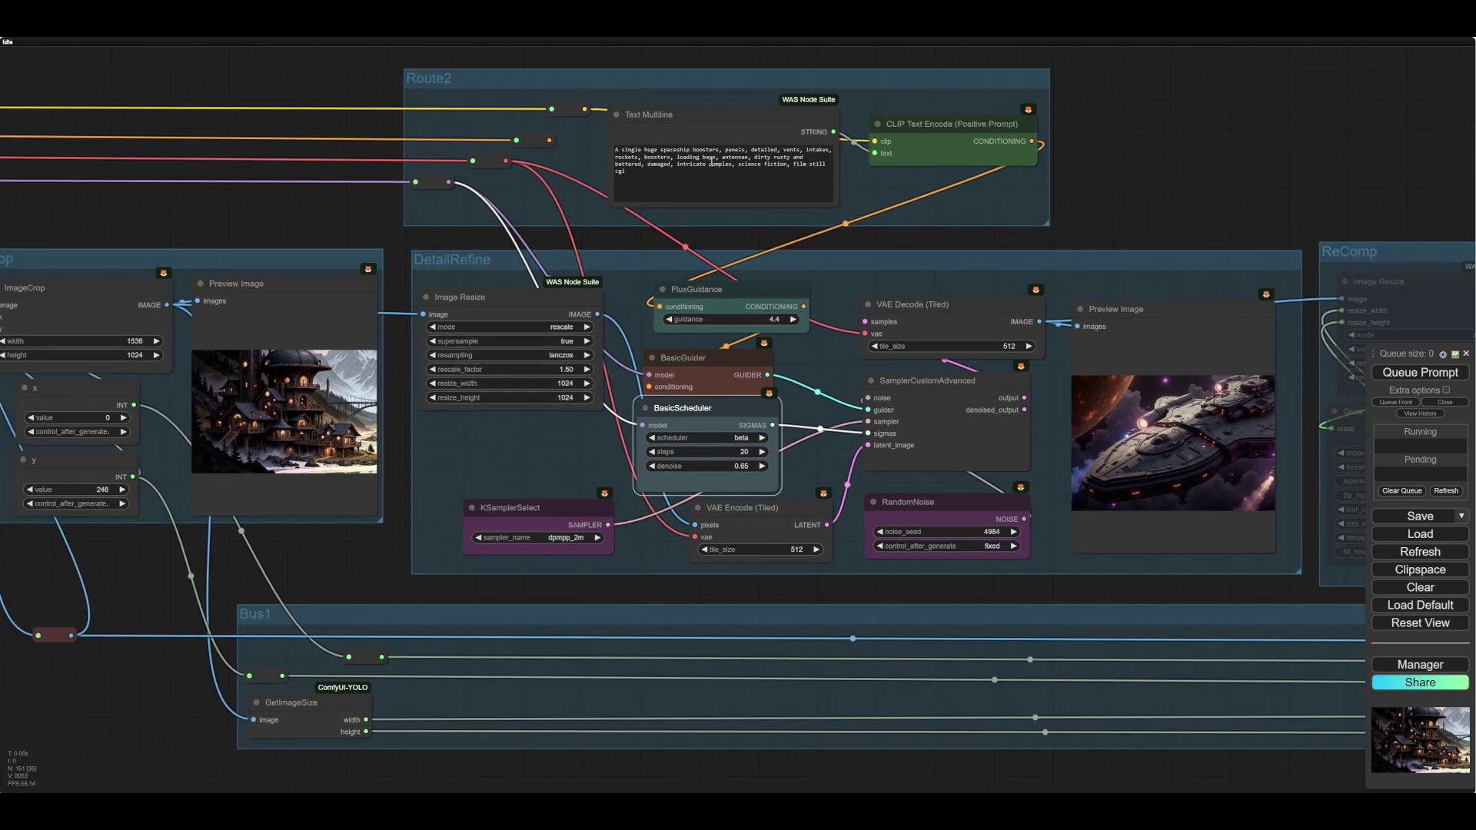
{"action": "left_click_drag", "start_coordinate": [548, 143], "coordinate": [657, 306]}
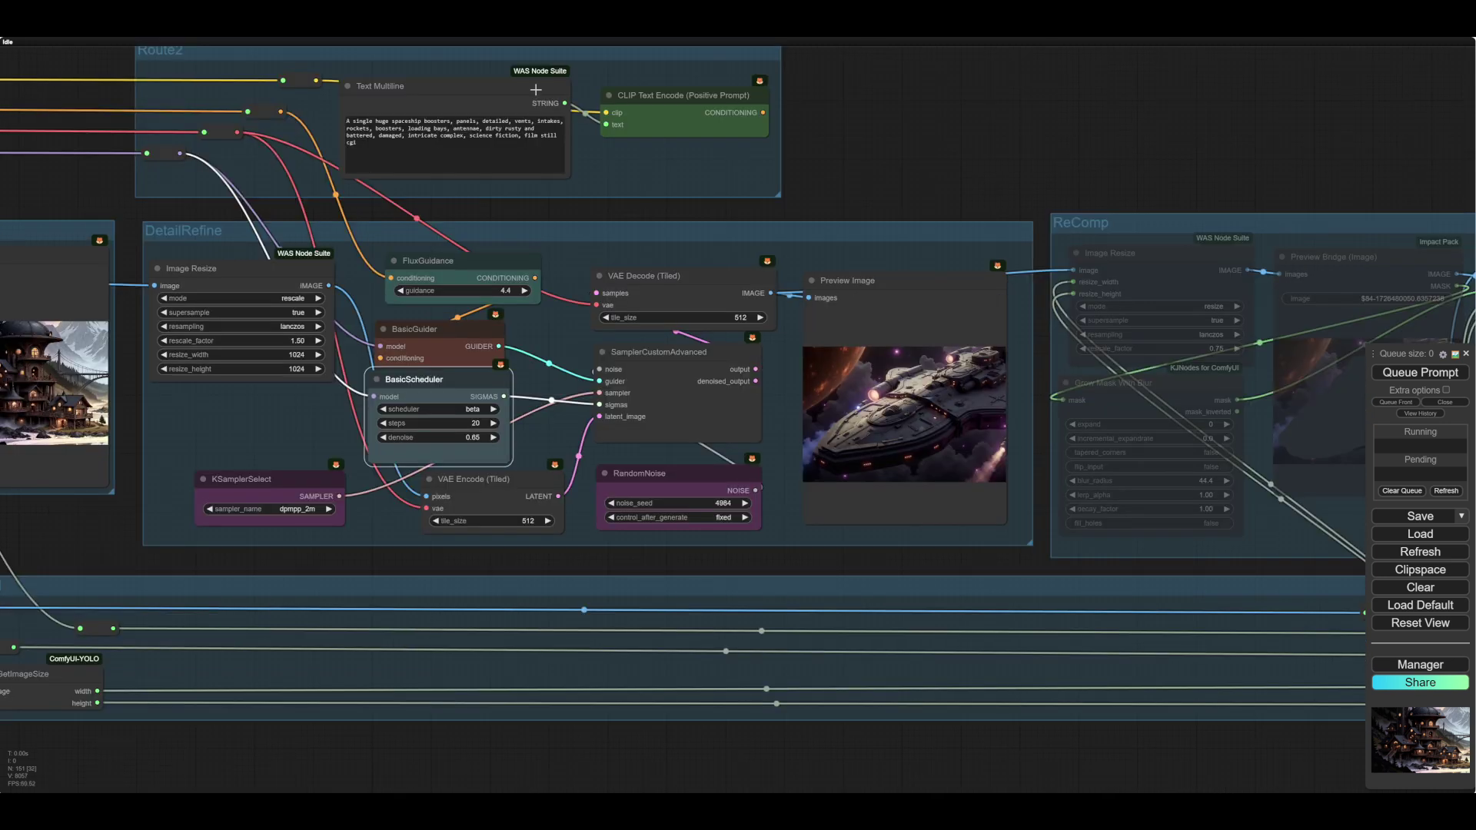
{"action": "left_click", "coordinate": [459, 87]}
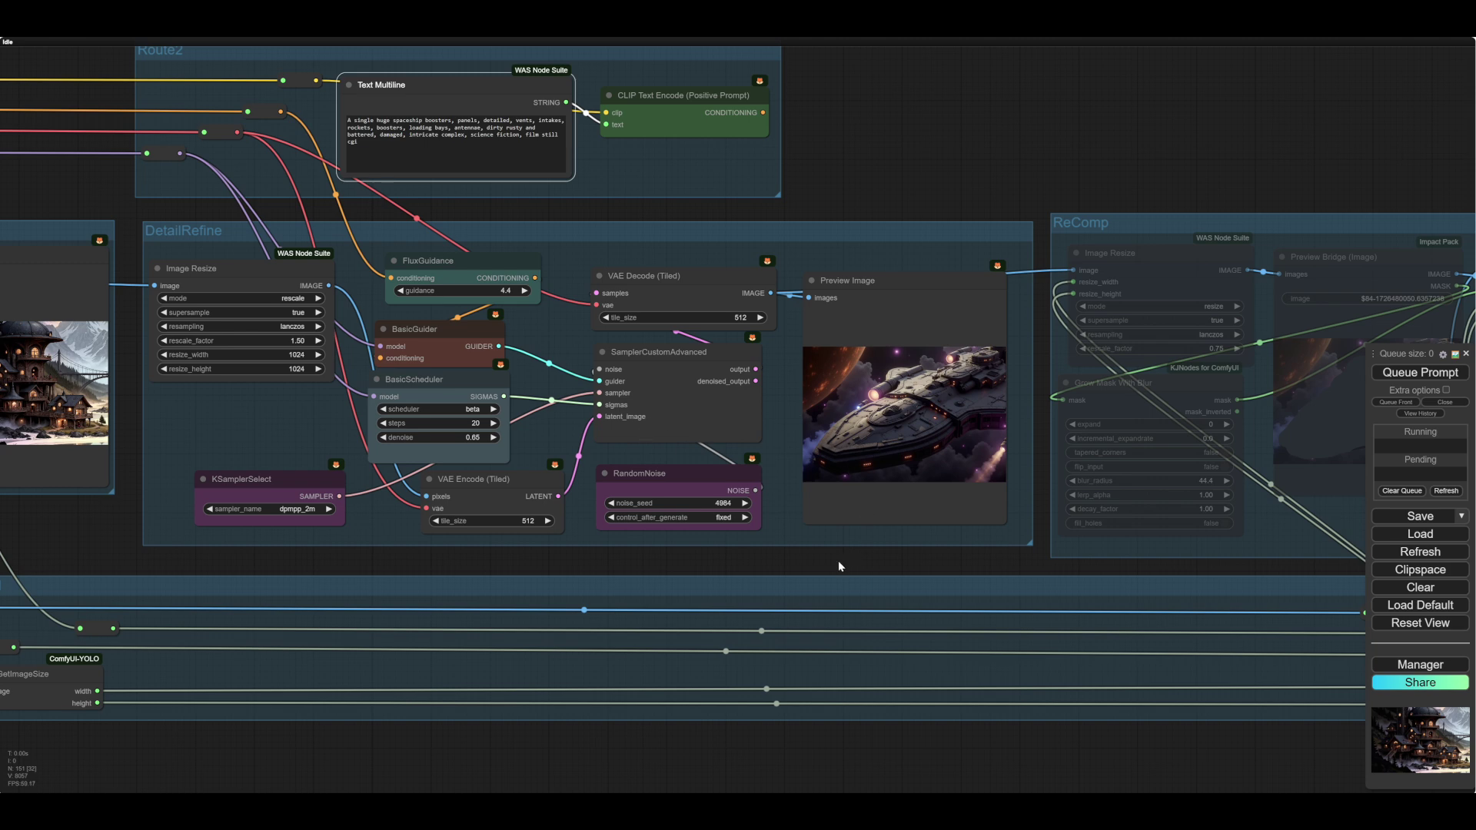
Review the DetailRefine node chain and run the workflow to refine the cropped city section.
{"action": "left_click_drag", "start_coordinate": [838, 566], "coordinate": [1200, 548]}
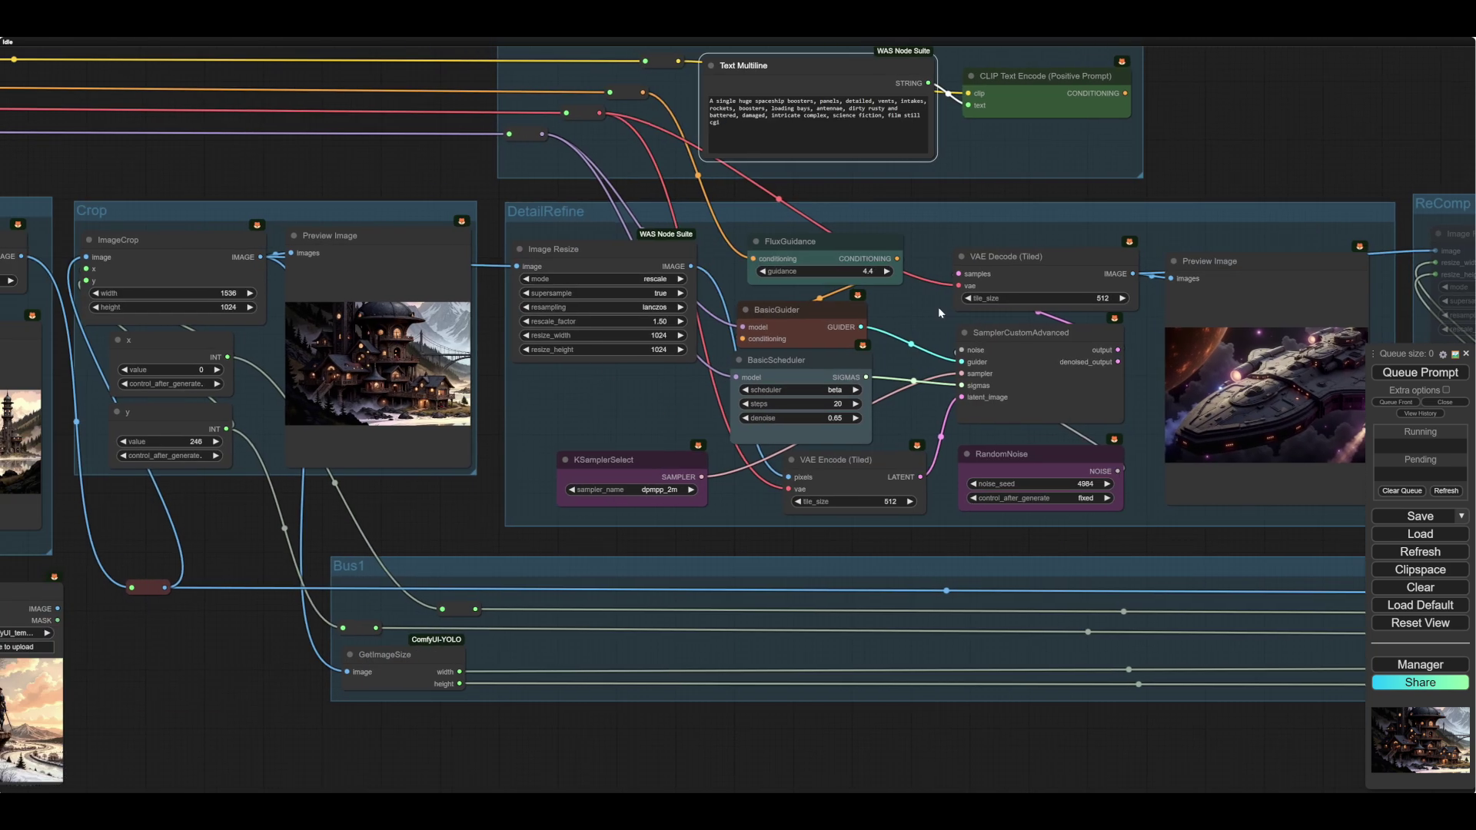
{"action": "left_click_drag", "start_coordinate": [942, 550], "coordinate": [639, 515]}
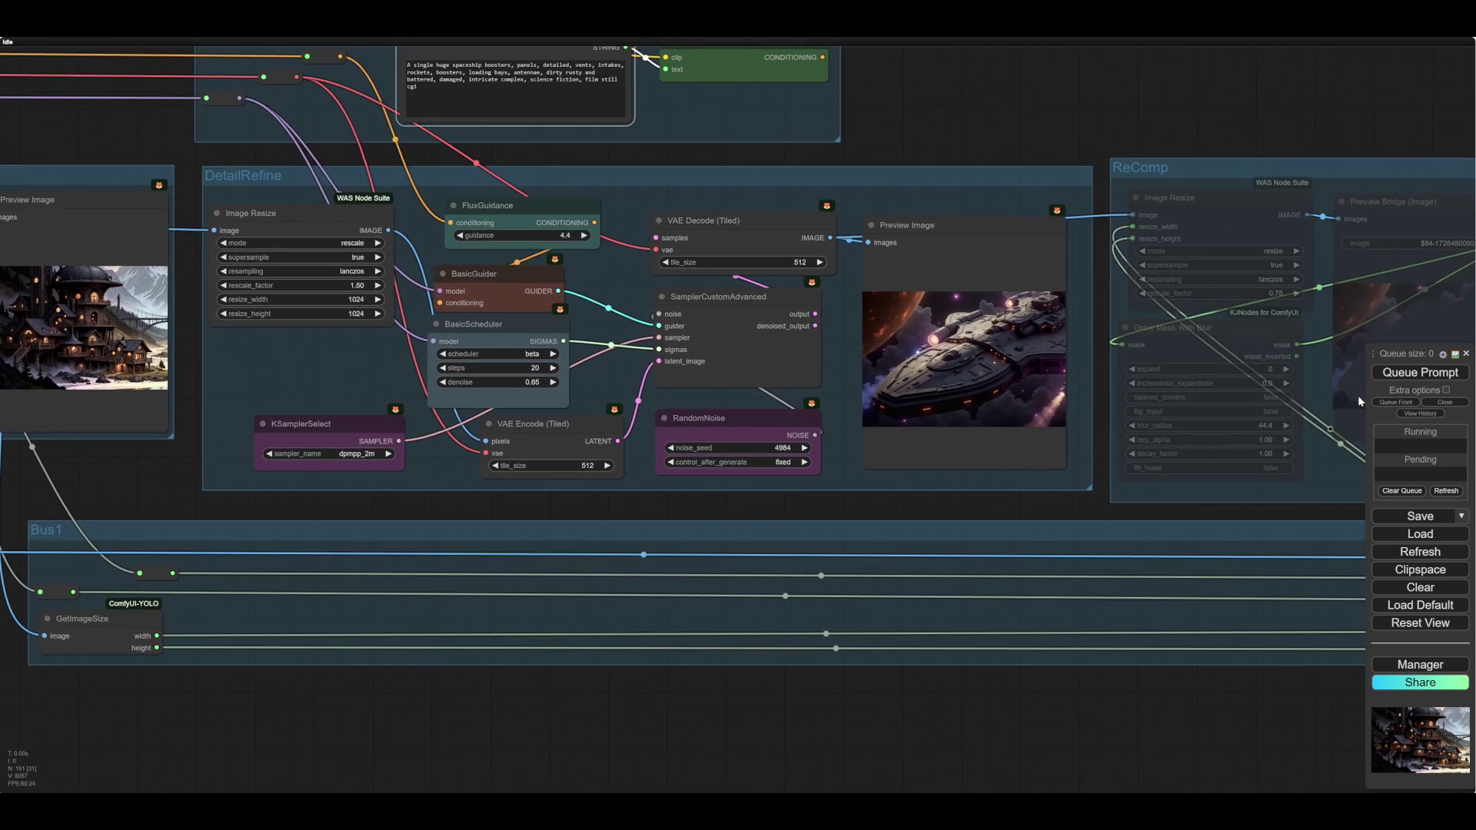
{"action": "left_click", "coordinate": [1415, 373]}
{"action": "scroll", "coordinate": [931, 725], "scroll_direction": "left", "scroll_amount": 1}
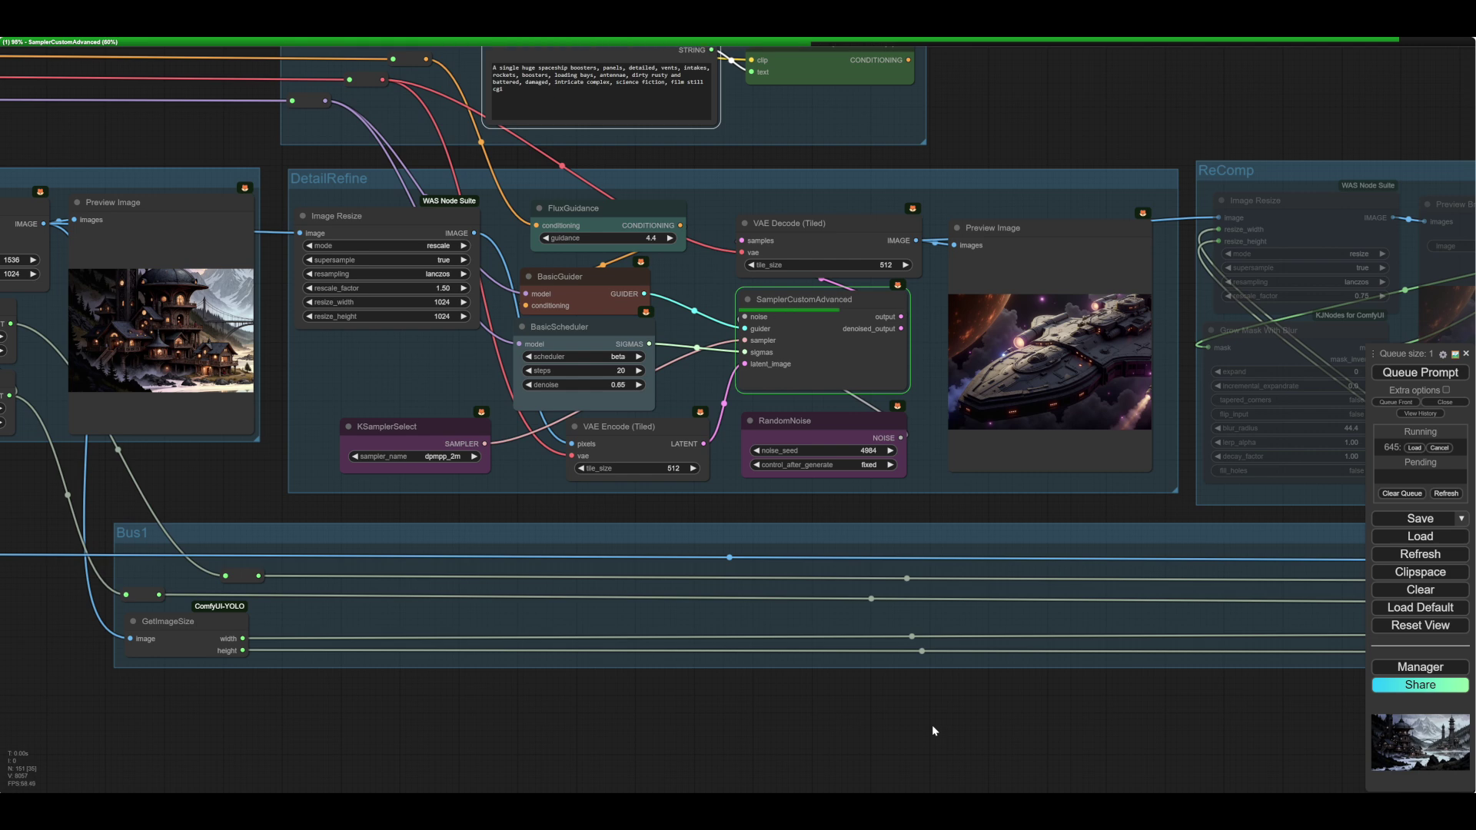
Examine the DetailRefine preview up close, checking the houses, roofs, bridge and shoreline figures.
{"action": "scroll", "coordinate": [1064, 356], "scroll_direction": "up", "scroll_amount": 15}
{"action": "scroll", "coordinate": [1077, 433], "scroll_direction": "down", "scroll_amount": 5}
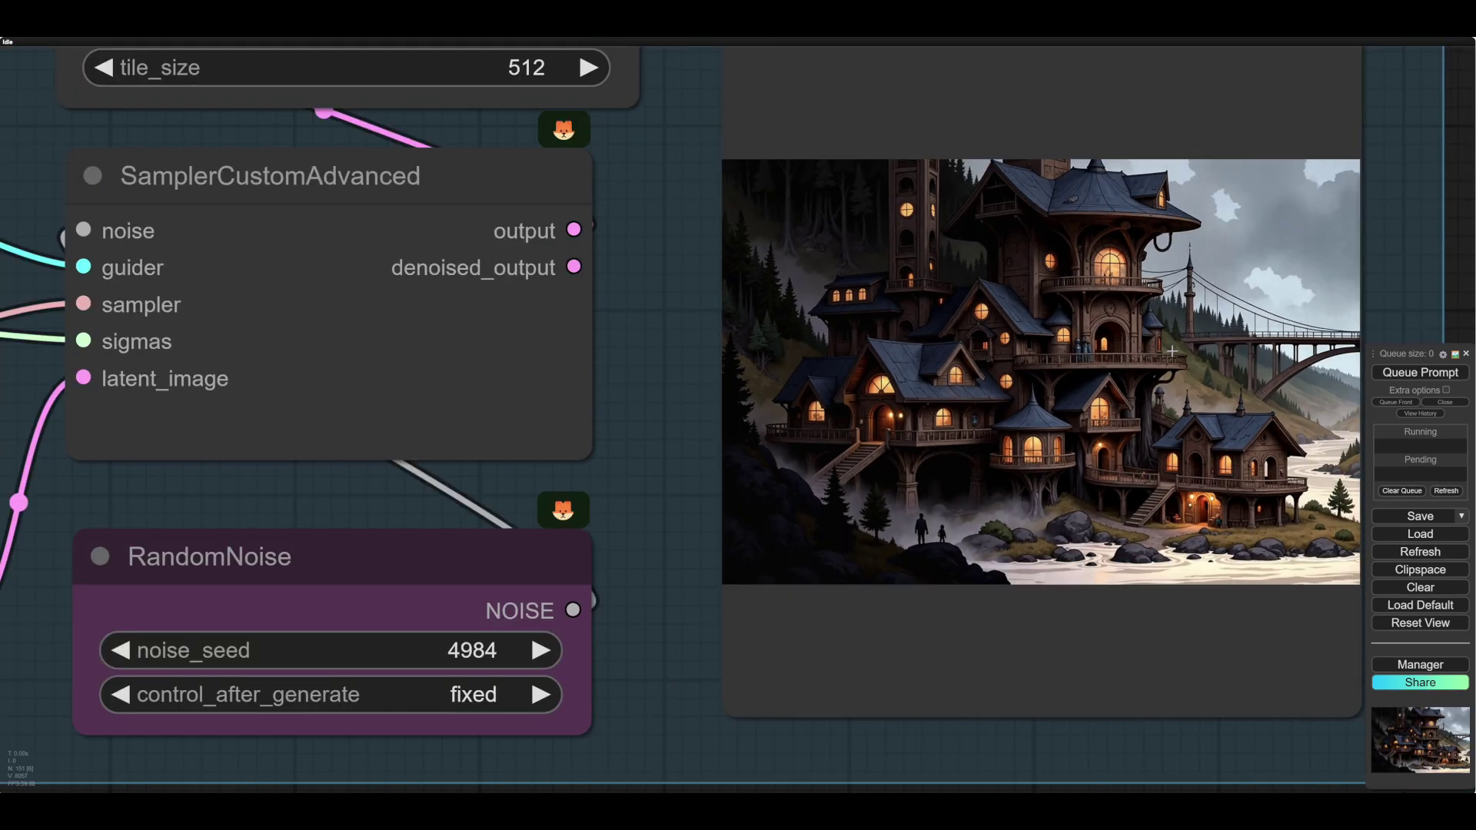
{"action": "left_click_drag", "start_coordinate": [1158, 743], "coordinate": [897, 730]}
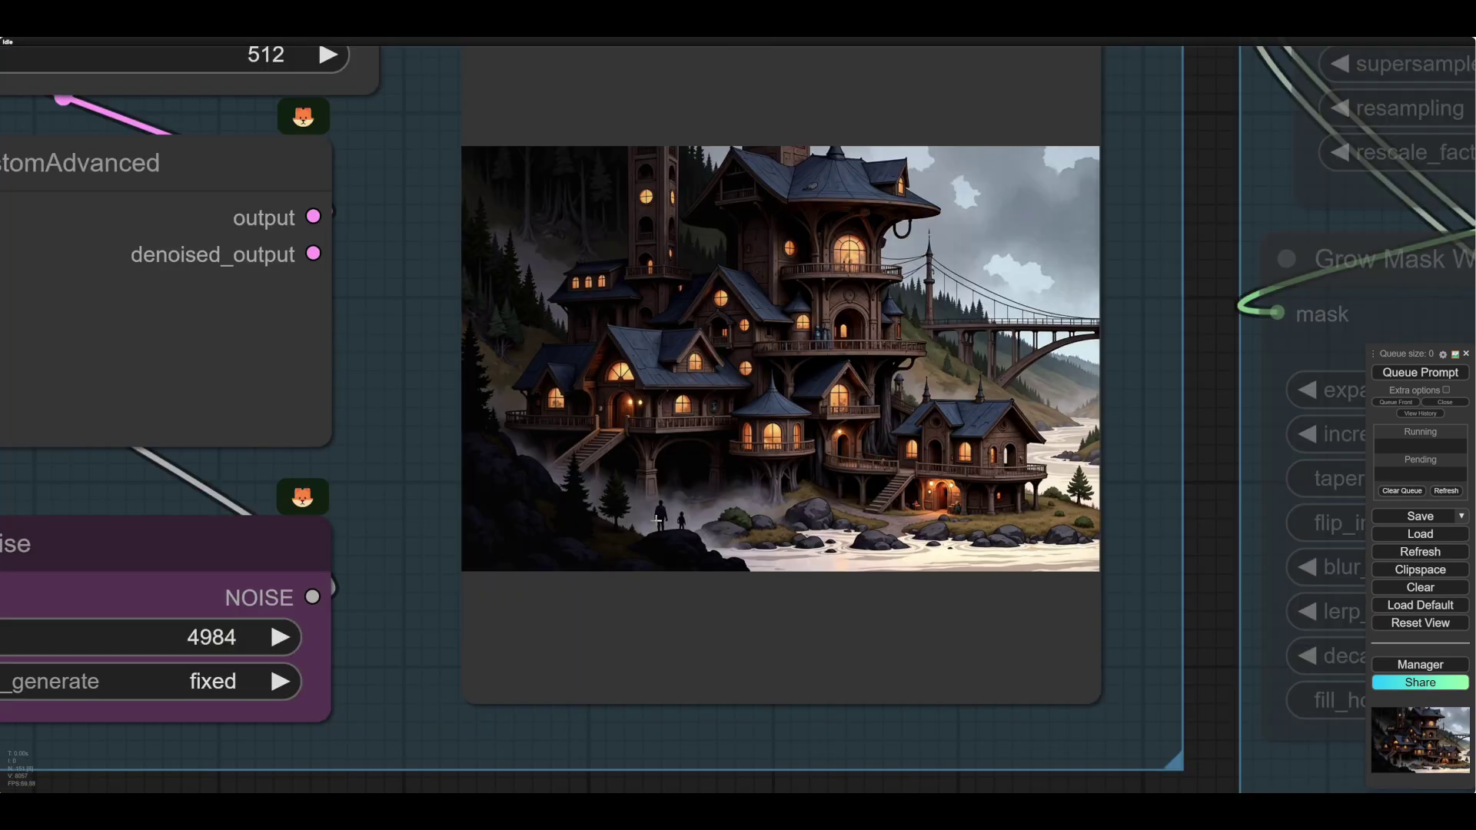
{"action": "scroll", "coordinate": [821, 532], "scroll_direction": "down", "scroll_amount": 2}
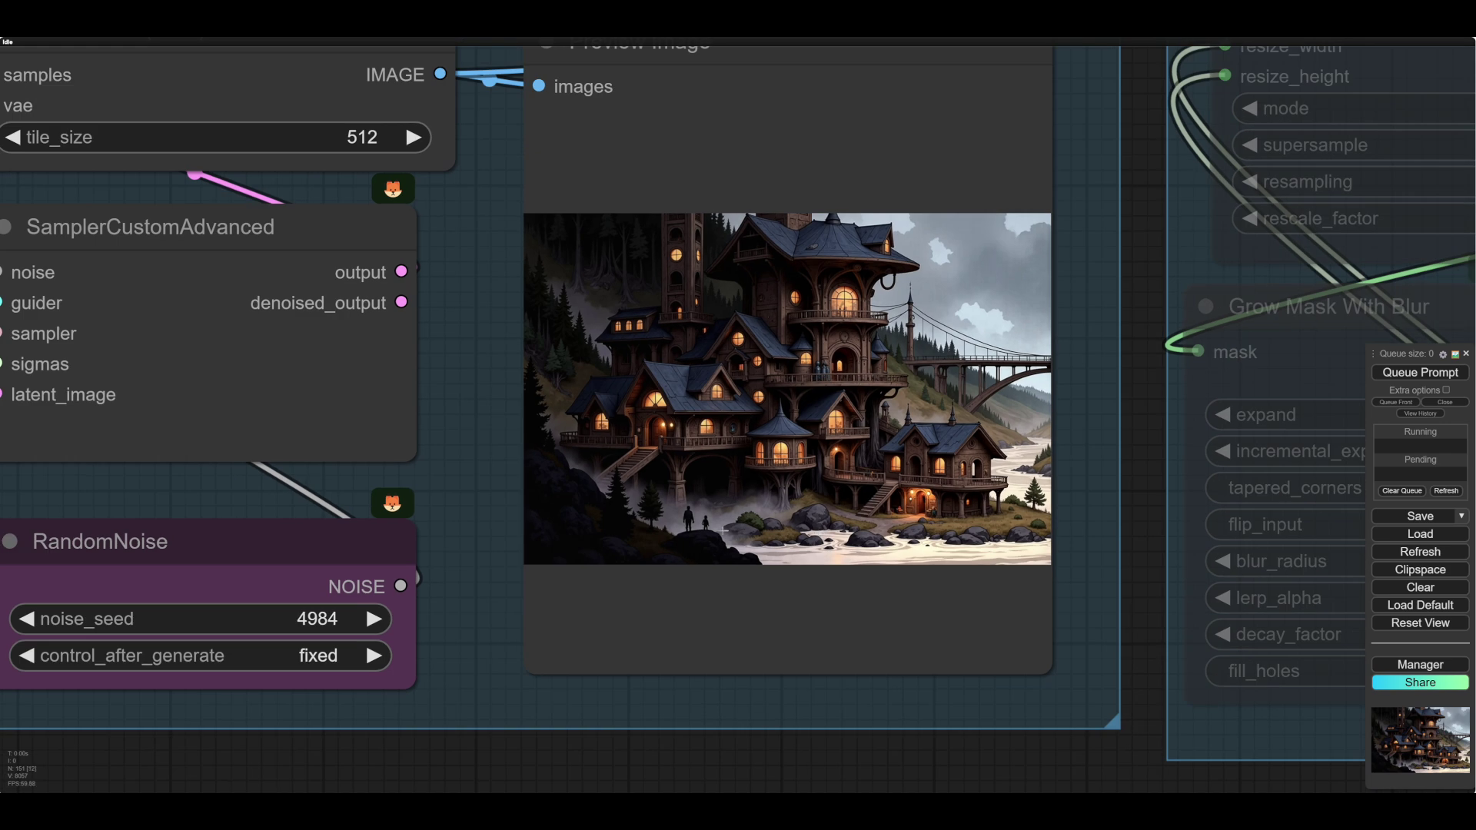
{"action": "left_click_drag", "start_coordinate": [1049, 744], "coordinate": [868, 717]}
{"action": "scroll", "coordinate": [880, 721], "scroll_direction": "down", "scroll_amount": 1}
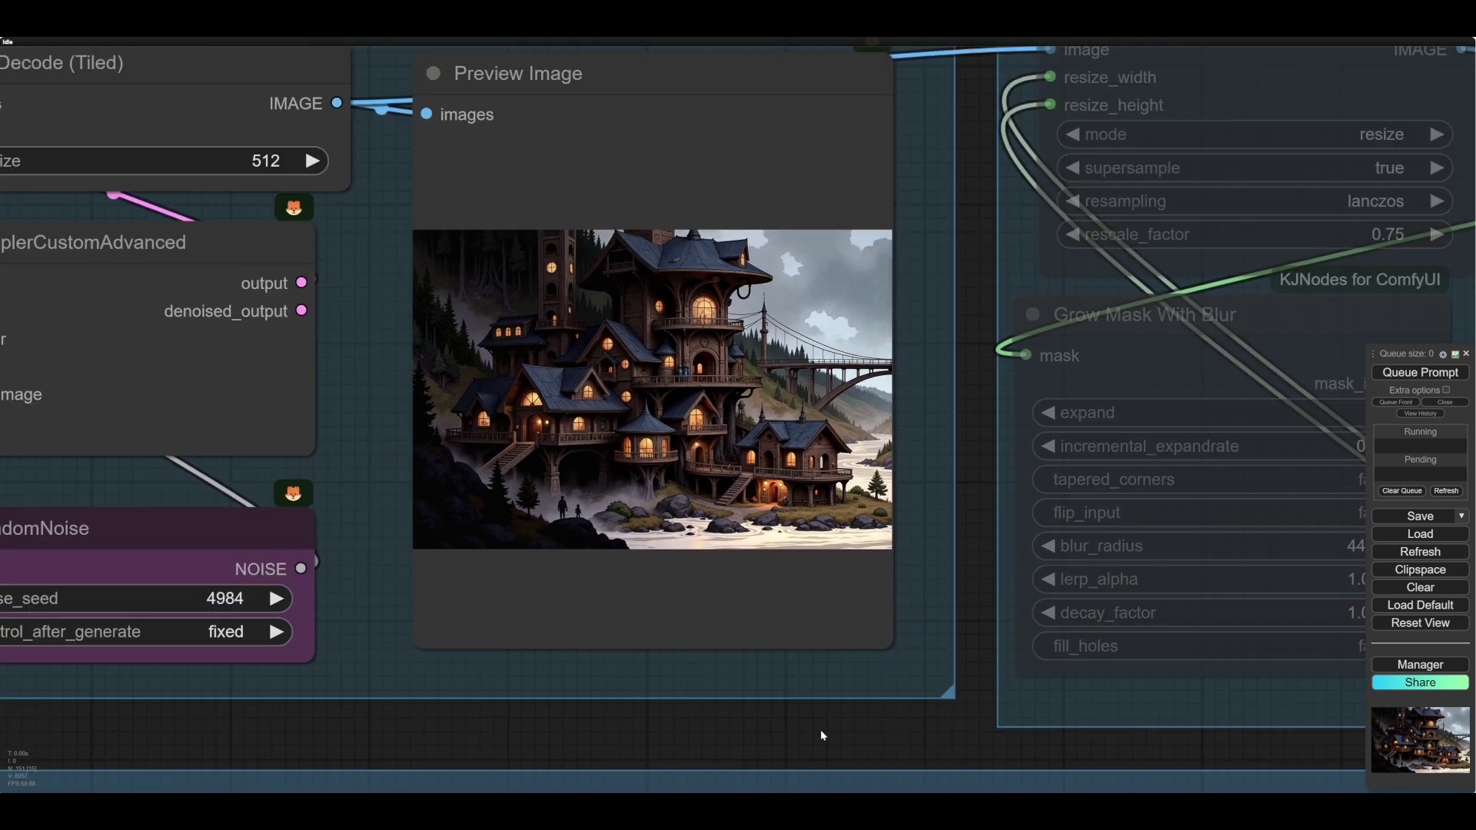
{"action": "scroll", "coordinate": [961, 726], "scroll_direction": "down", "scroll_amount": 3}
{"action": "left_click_drag", "start_coordinate": [929, 740], "coordinate": [1132, 711]}
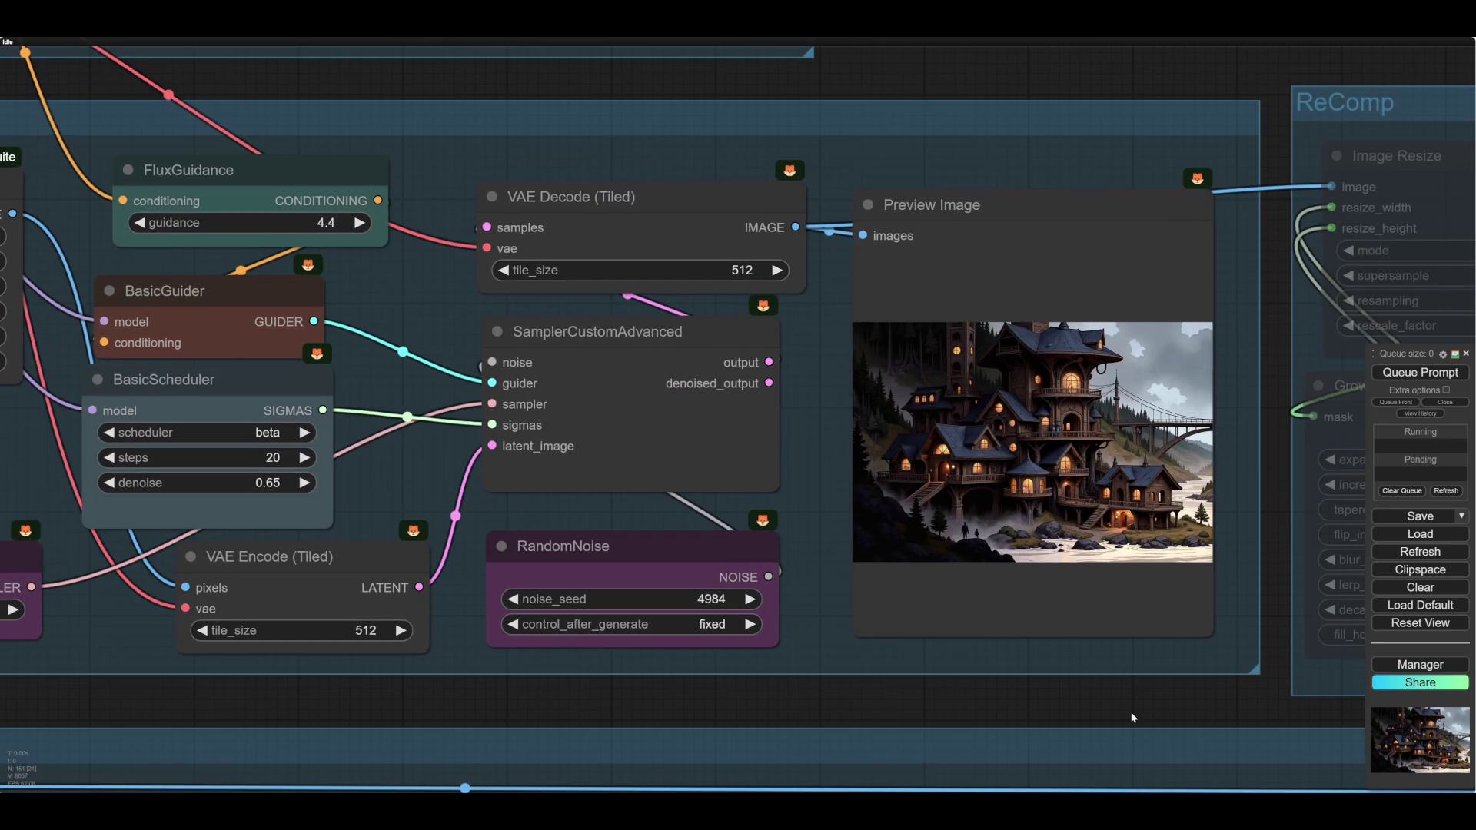
{"action": "left_click_drag", "start_coordinate": [745, 705], "coordinate": [1101, 699]}
{"action": "left_click_drag", "start_coordinate": [705, 691], "coordinate": [318, 585]}
{"action": "left_click_drag", "start_coordinate": [743, 607], "coordinate": [490, 682]}
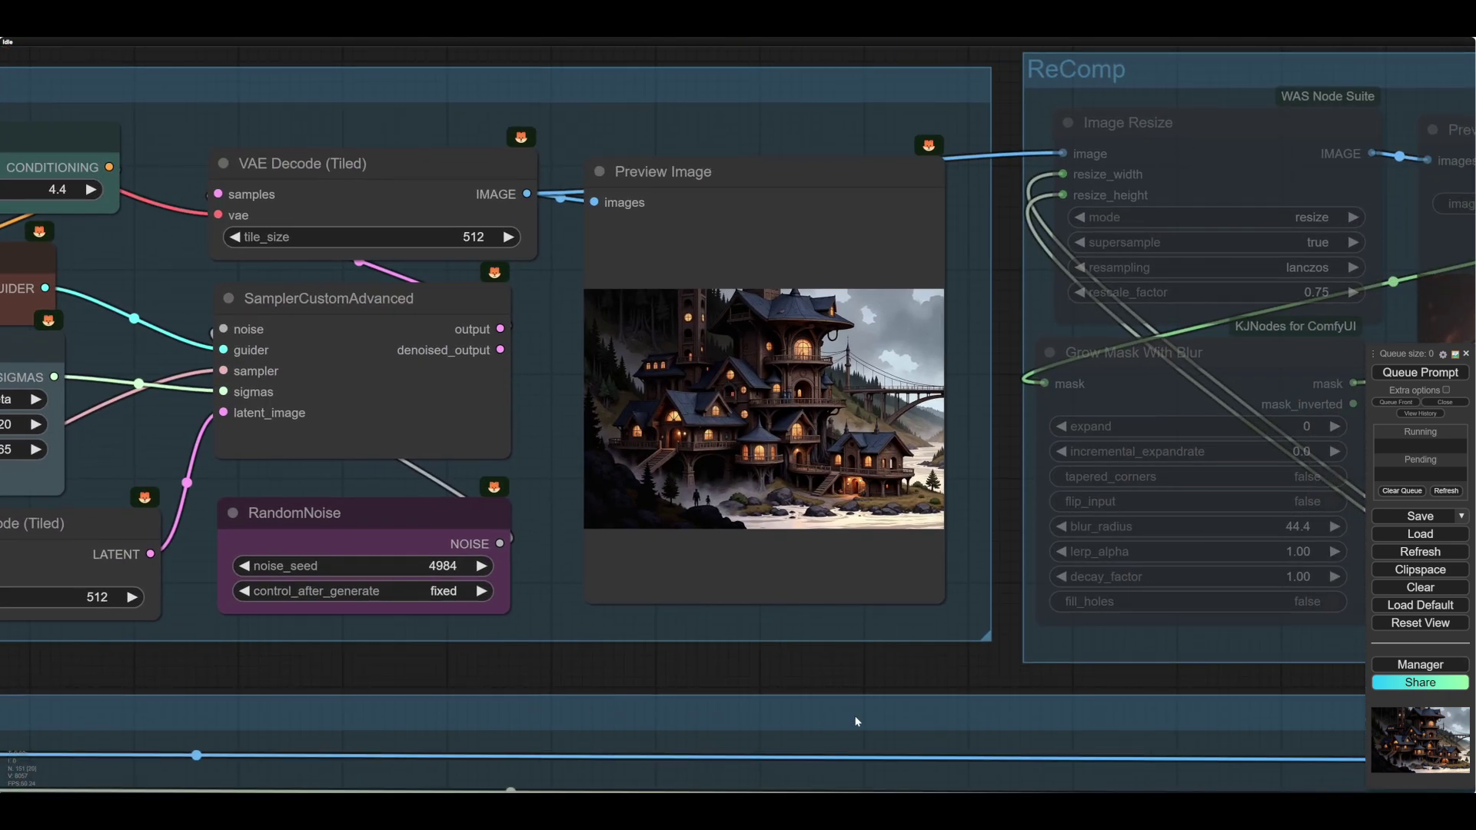
Activate the ReComp group by setting its nodes to Always, and run the workflow to composite the refined crop.
{"action": "left_click_drag", "start_coordinate": [849, 674], "coordinate": [1306, 658]}
{"action": "left_click_drag", "start_coordinate": [643, 645], "coordinate": [196, 645]}
{"action": "left_click_drag", "start_coordinate": [1307, 638], "coordinate": [830, 648]}
{"action": "right_click", "coordinate": [978, 632]}
{"action": "left_click", "coordinate": [1005, 665]}
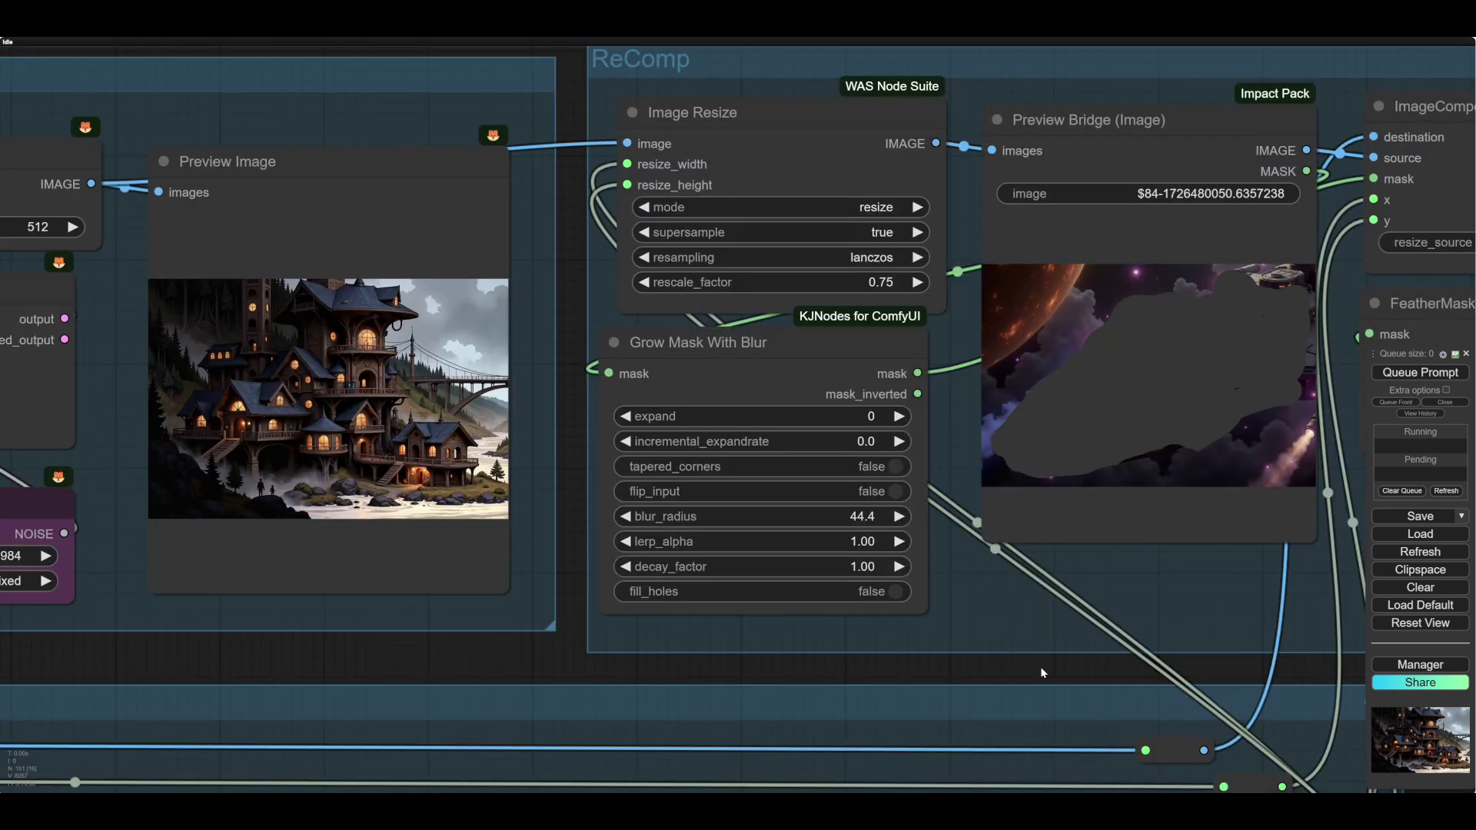
{"action": "left_click_drag", "start_coordinate": [1041, 675], "coordinate": [422, 662]}
{"action": "left_click_drag", "start_coordinate": [979, 734], "coordinate": [931, 730]}
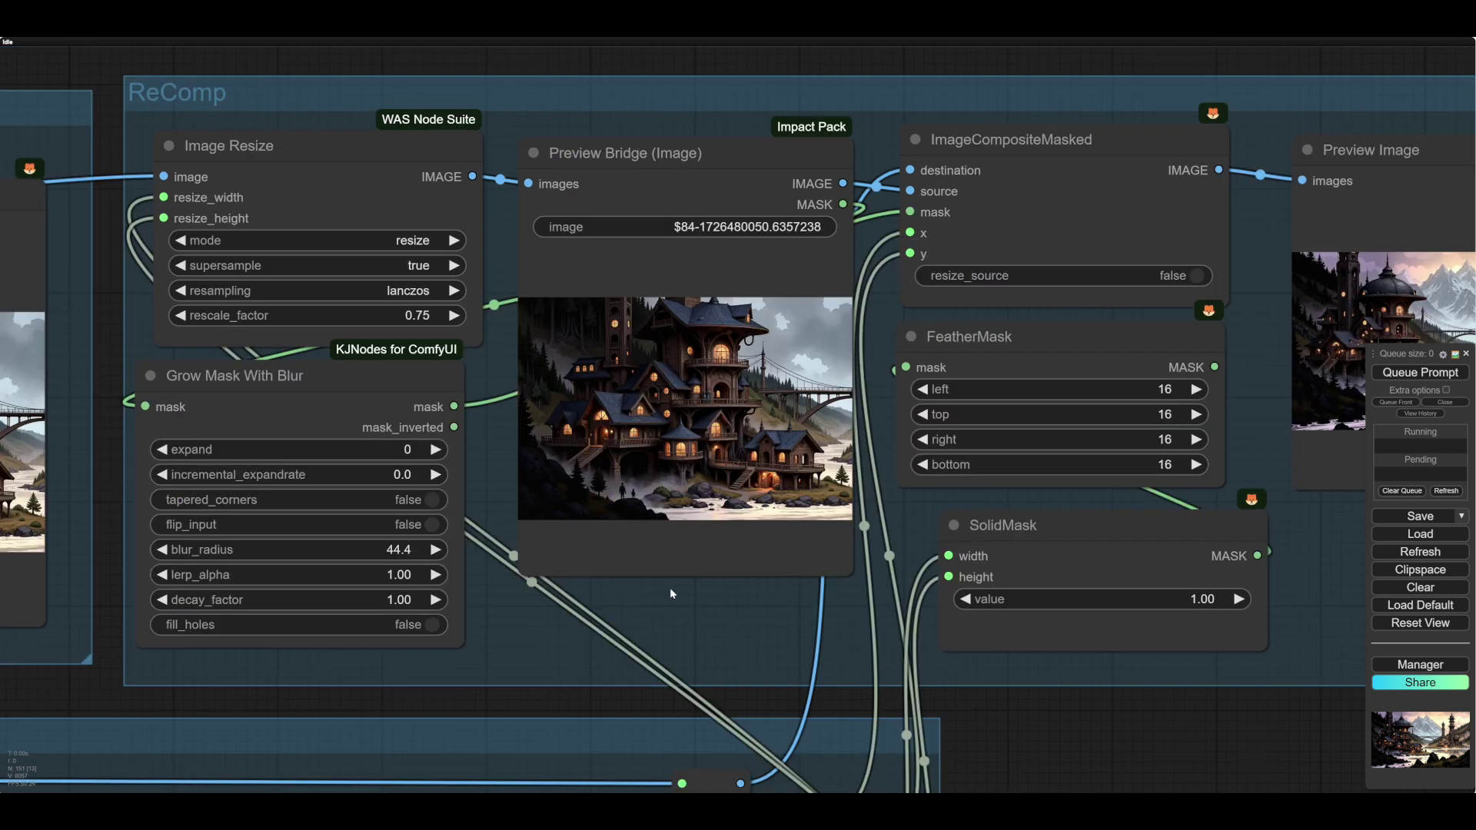
Open the ReComp group's Preview Bridge image in the MaskEditor and enlarge the mask brush.
{"action": "scroll", "coordinate": [671, 592], "scroll_direction": "up", "scroll_amount": 6}
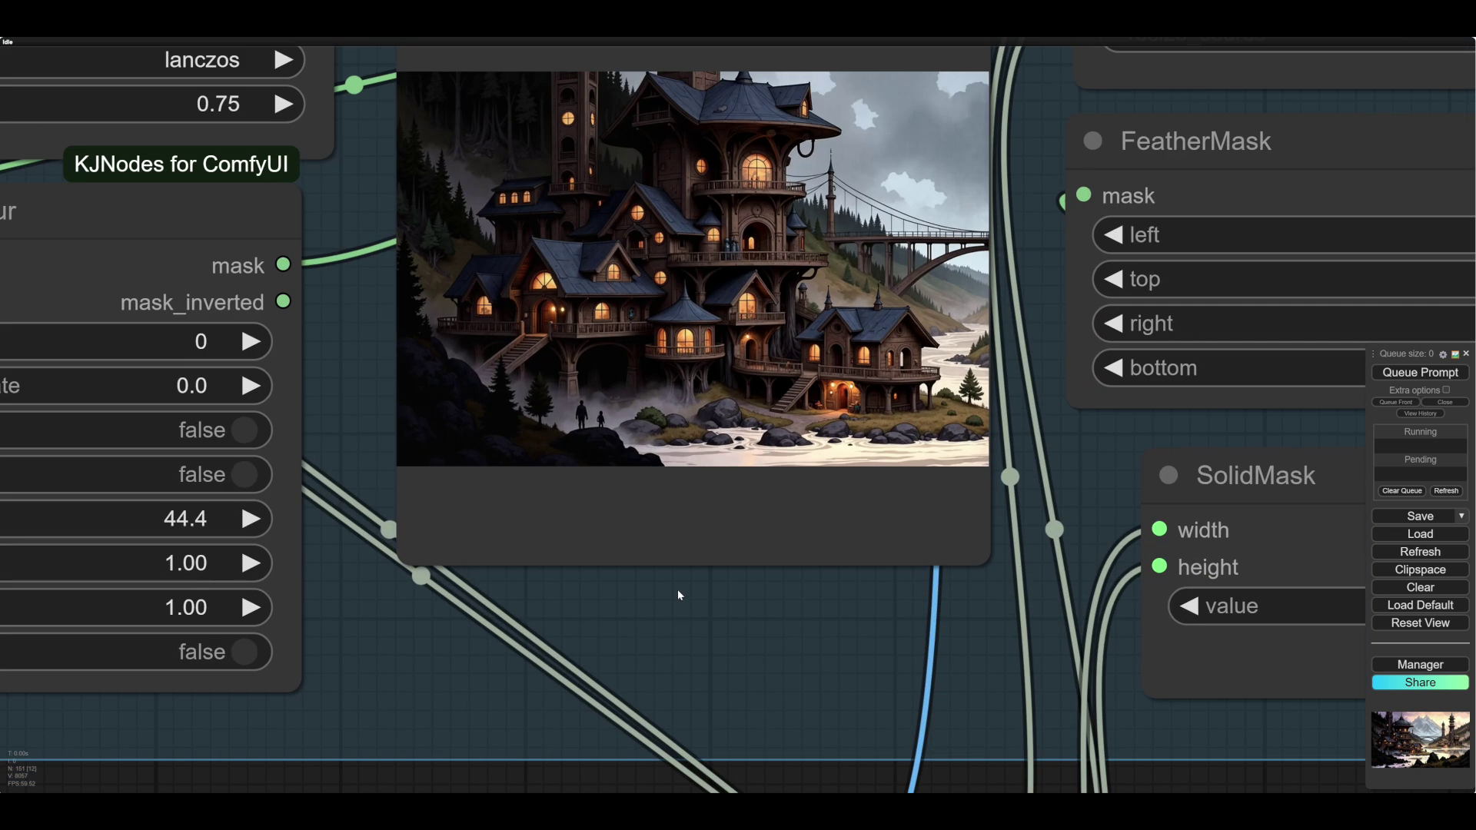
{"action": "left_click_drag", "start_coordinate": [691, 592], "coordinate": [692, 709]}
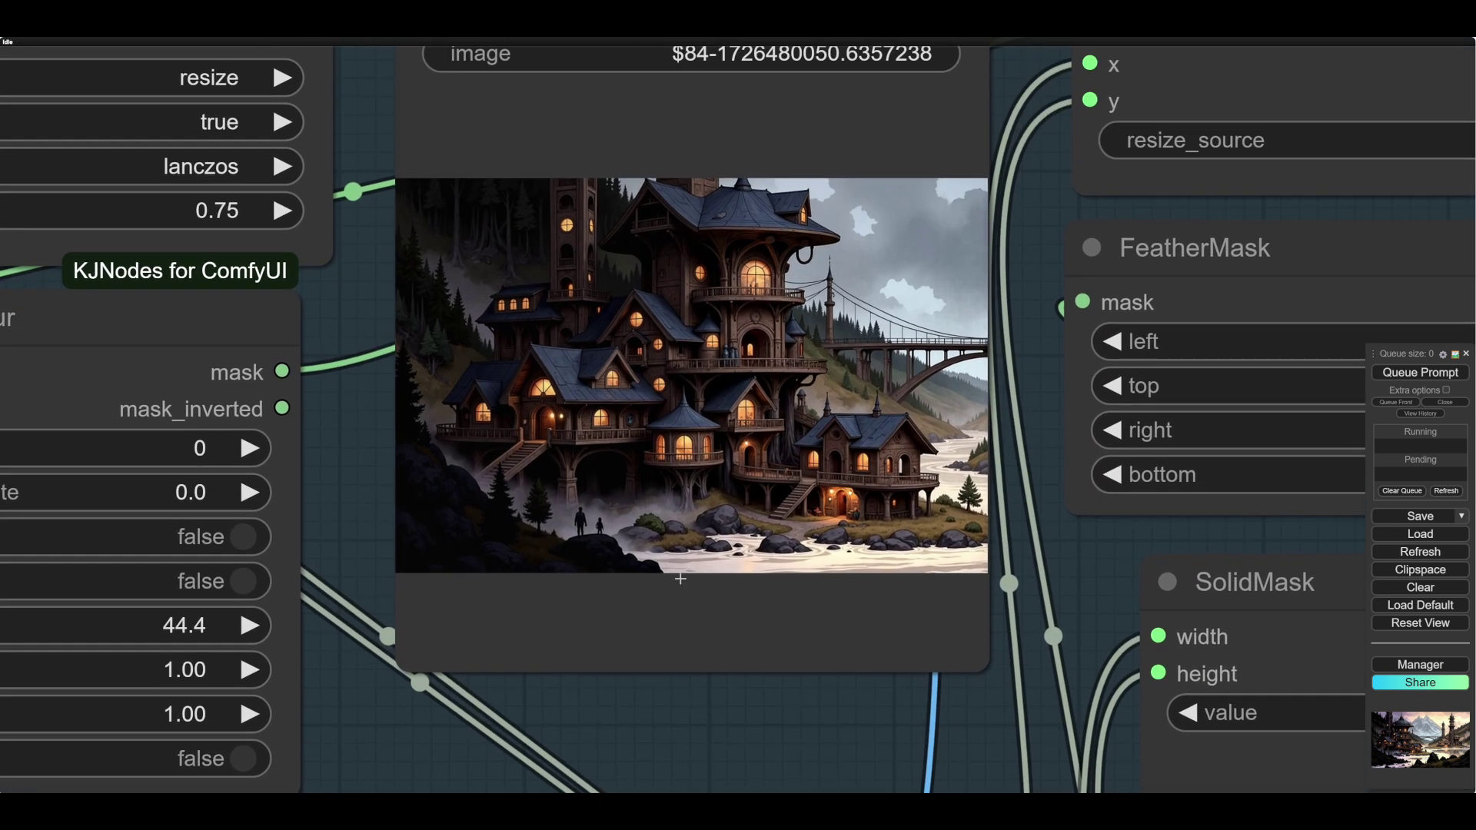
{"action": "left_click_drag", "start_coordinate": [659, 718], "coordinate": [667, 822]}
{"action": "left_click_drag", "start_coordinate": [666, 464], "coordinate": [652, 343]}
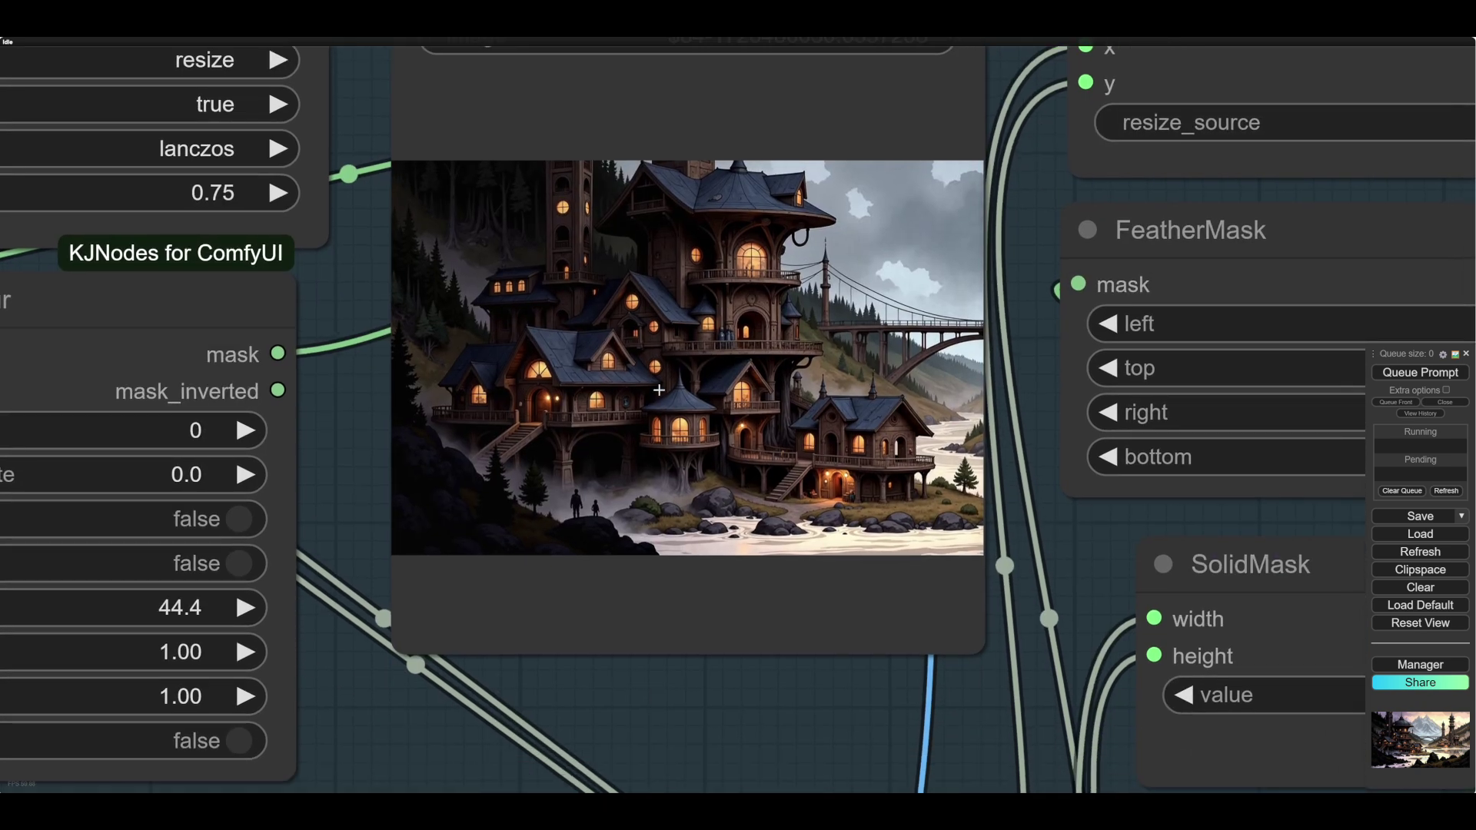
{"action": "right_click", "coordinate": [652, 342]}
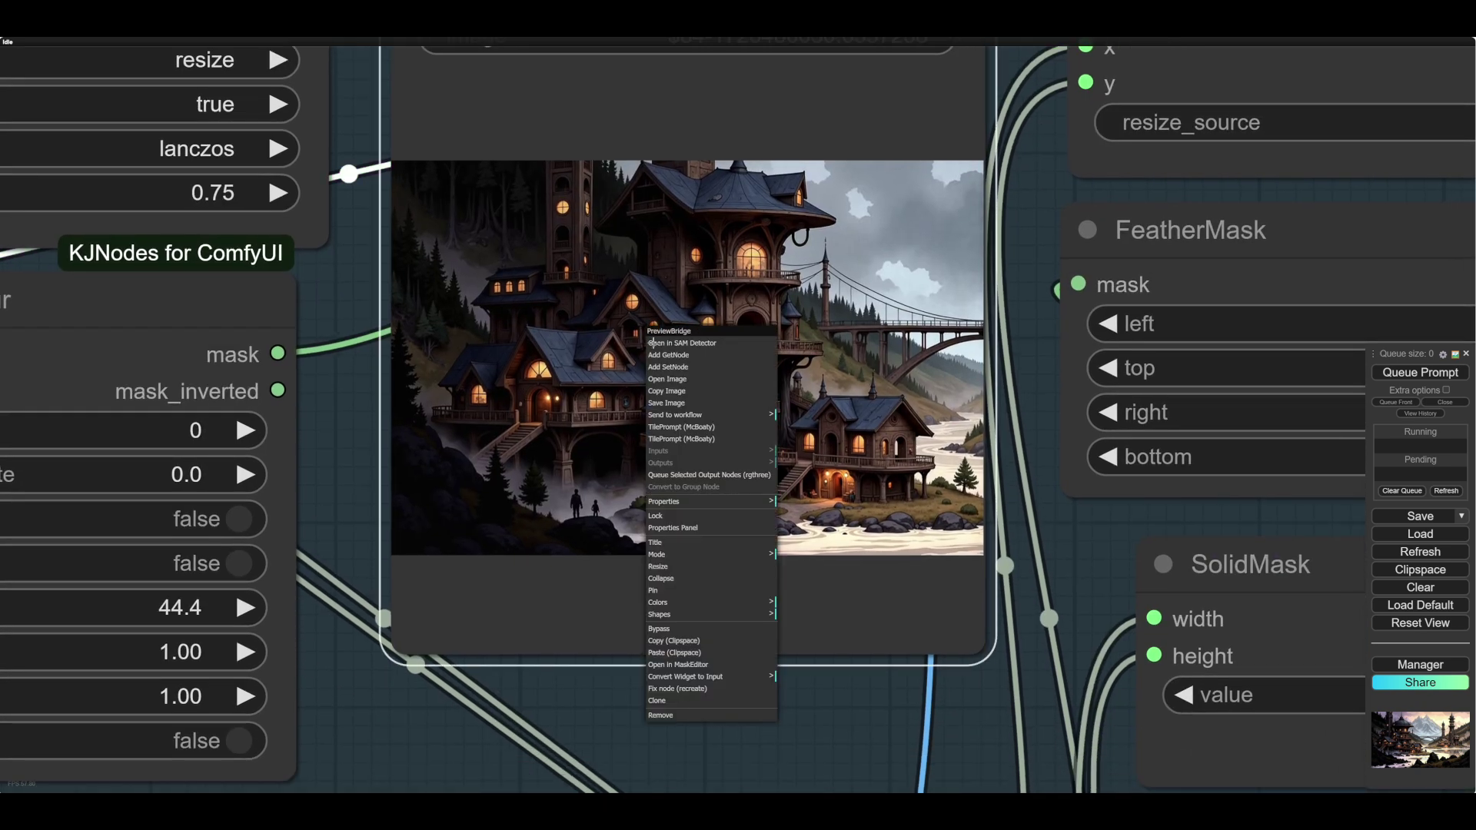
{"action": "left_click", "coordinate": [661, 664]}
{"action": "scroll", "coordinate": [753, 495], "scroll_direction": "up", "scroll_amount": 3}
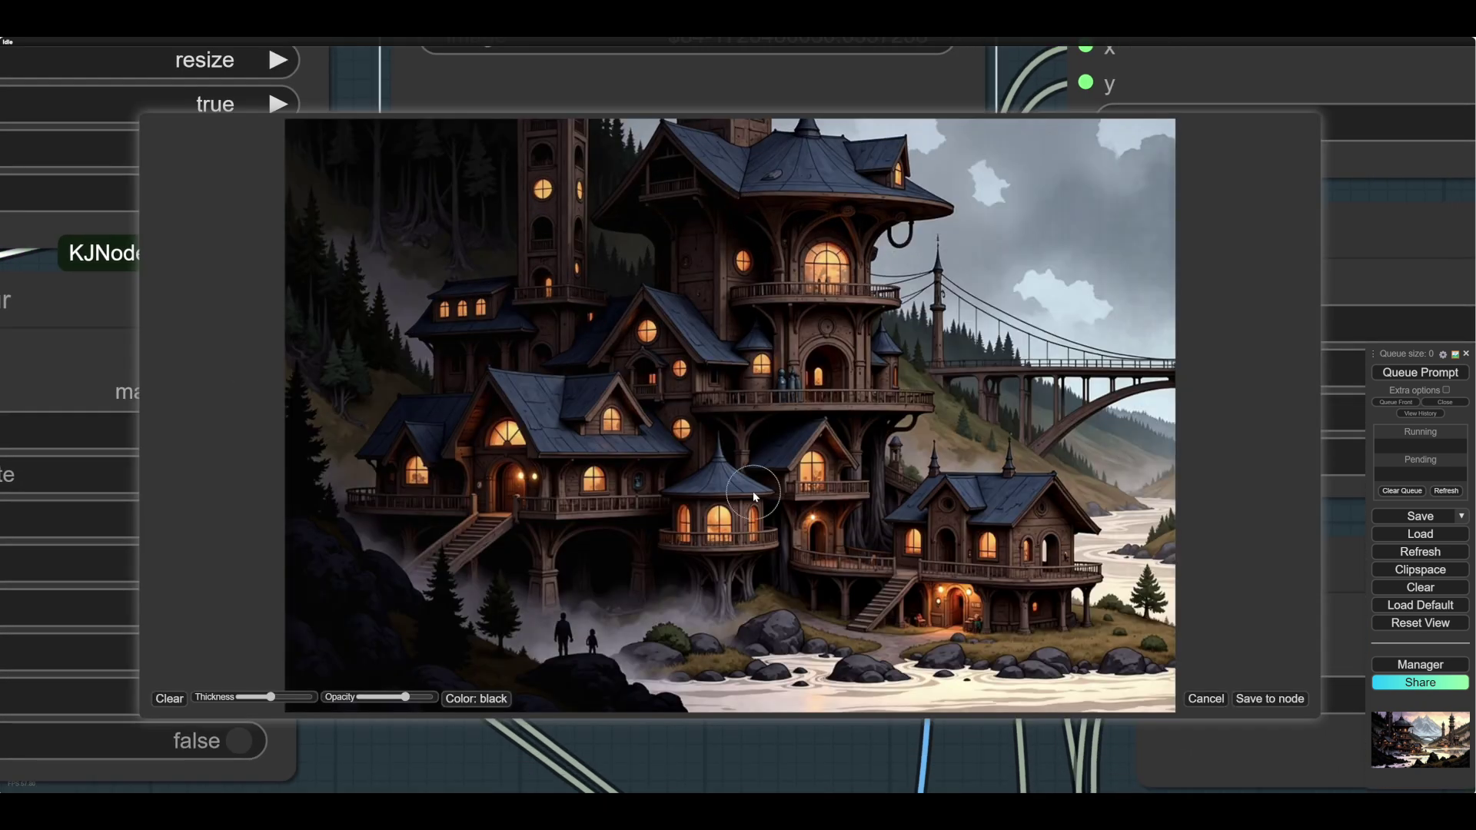
Paint a mask over the houses and the central tower's balconies, trim the spill near the bridge, fill the gaps and save it to the node.
{"action": "mouse_move", "coordinate": [782, 569]}
{"action": "left_mouse_down"}
{"action": "mouse_move", "coordinate": [842, 601]}
{"action": "mouse_move", "coordinate": [799, 620]}
{"action": "mouse_move", "coordinate": [1085, 643]}
{"action": "mouse_move", "coordinate": [1081, 566]}
{"action": "mouse_move", "coordinate": [875, 462]}
{"action": "mouse_move", "coordinate": [868, 423]}
{"action": "mouse_move", "coordinate": [905, 409]}
{"action": "mouse_move", "coordinate": [875, 343]}
{"action": "left_mouse_up"}
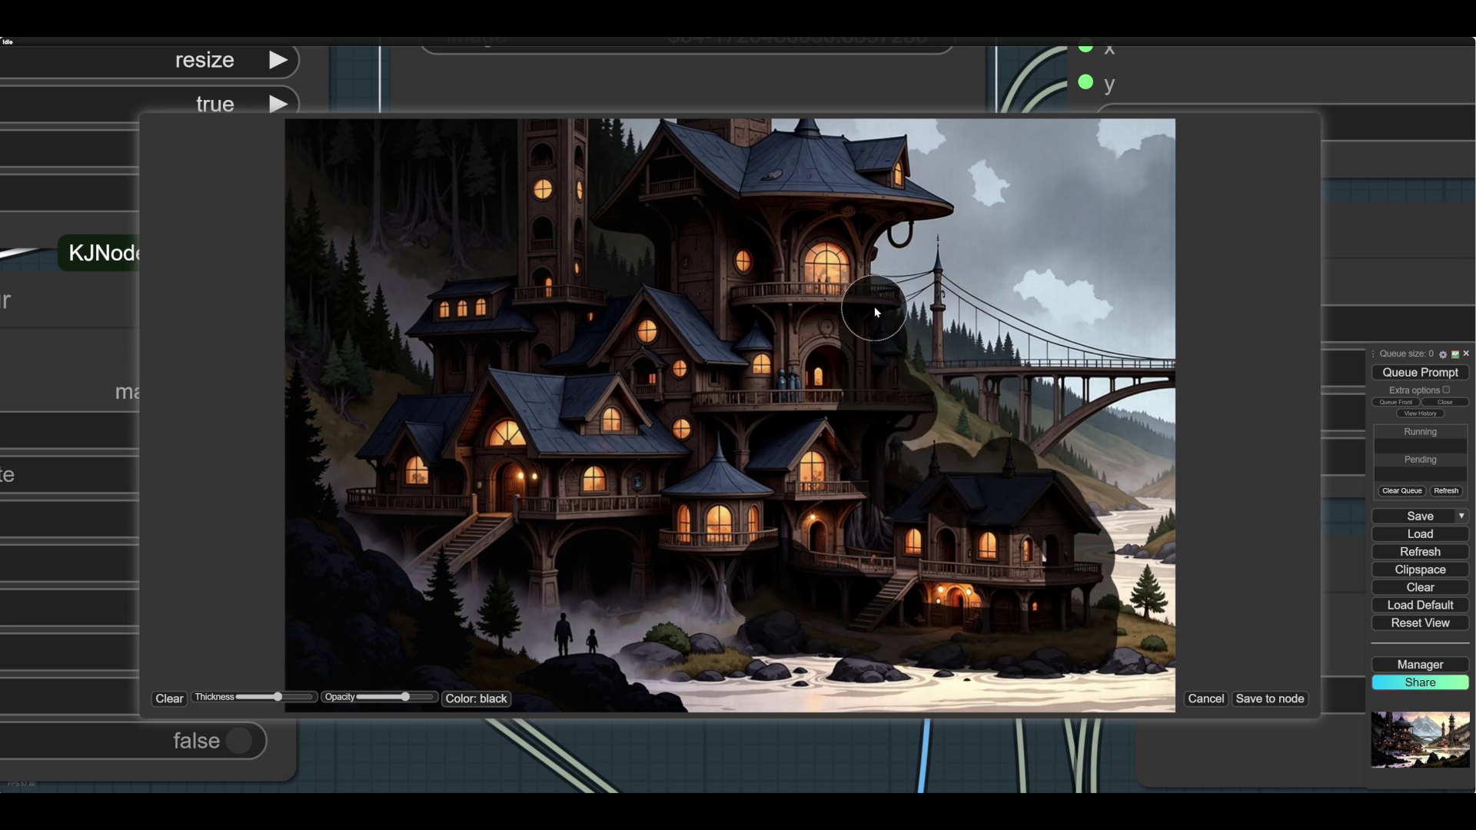
{"action": "mouse_move", "coordinate": [879, 245]}
{"action": "left_mouse_down"}
{"action": "mouse_move", "coordinate": [690, 232]}
{"action": "mouse_move", "coordinate": [789, 364]}
{"action": "mouse_move", "coordinate": [647, 326]}
{"action": "mouse_move", "coordinate": [667, 339]}
{"action": "mouse_move", "coordinate": [568, 353]}
{"action": "mouse_move", "coordinate": [302, 446]}
{"action": "mouse_move", "coordinate": [383, 337]}
{"action": "mouse_move", "coordinate": [467, 273]}
{"action": "mouse_move", "coordinate": [386, 419]}
{"action": "mouse_move", "coordinate": [399, 419]}
{"action": "mouse_move", "coordinate": [387, 464]}
{"action": "mouse_move", "coordinate": [373, 442]}
{"action": "mouse_move", "coordinate": [355, 458]}
{"action": "mouse_move", "coordinate": [424, 587]}
{"action": "mouse_move", "coordinate": [523, 647]}
{"action": "mouse_move", "coordinate": [674, 641]}
{"action": "mouse_move", "coordinate": [733, 610]}
{"action": "mouse_move", "coordinate": [441, 603]}
{"action": "left_mouse_up"}
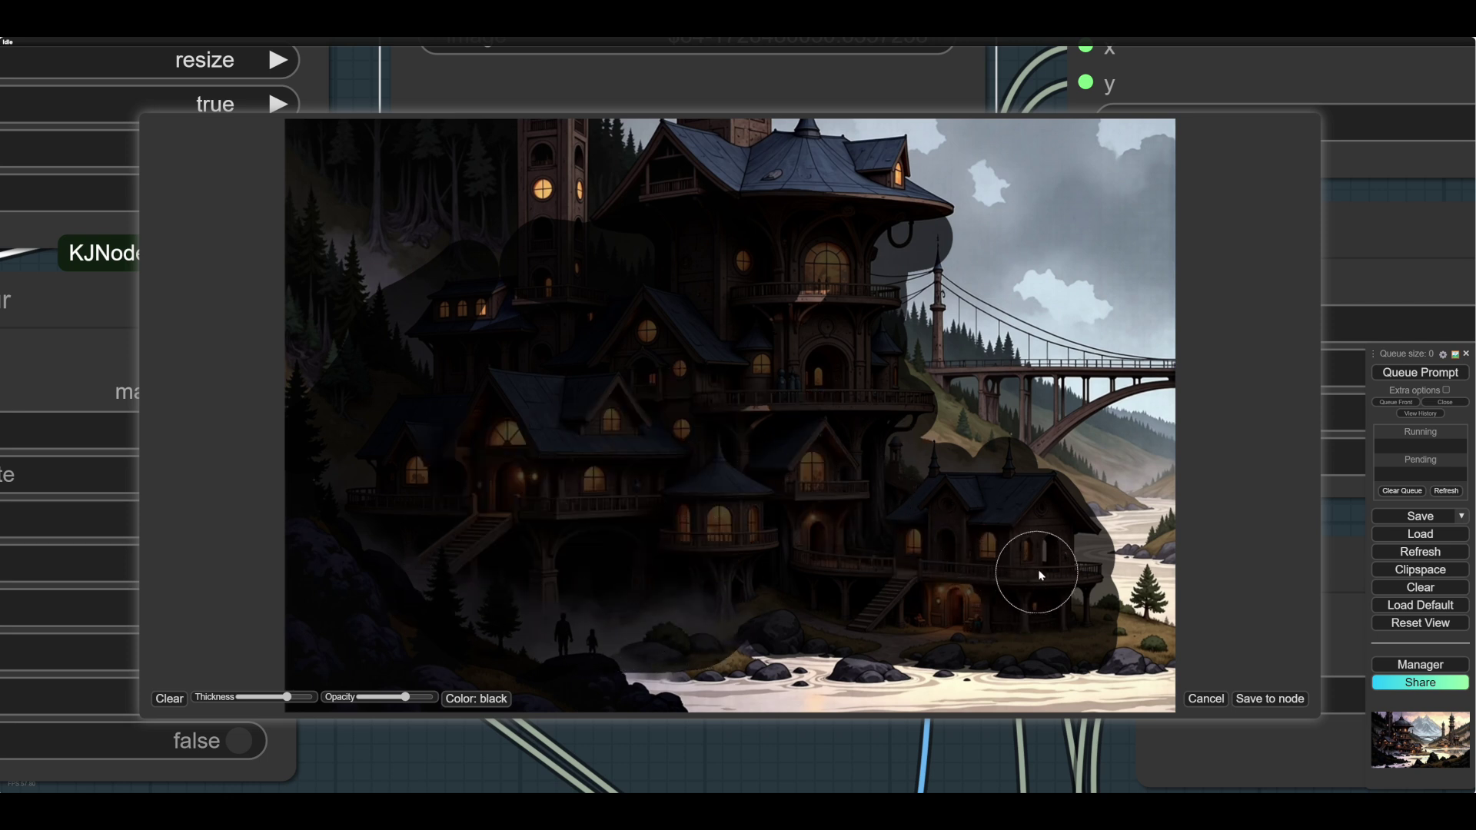
{"action": "right_click", "coordinate": [971, 419]}
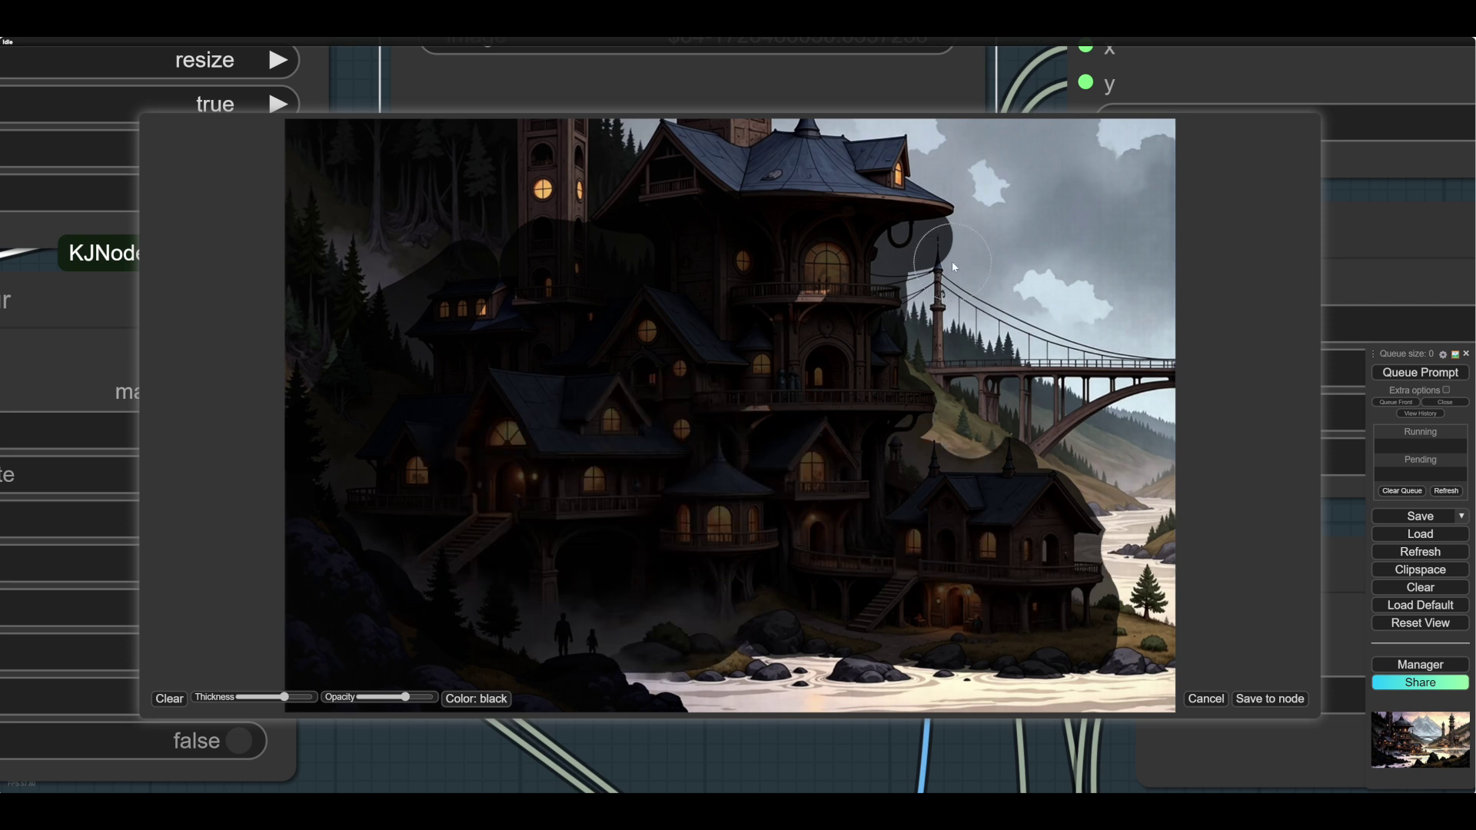
{"action": "scroll", "coordinate": [950, 261], "scroll_direction": "down", "scroll_amount": 2}
{"action": "right_click", "coordinate": [945, 264]}
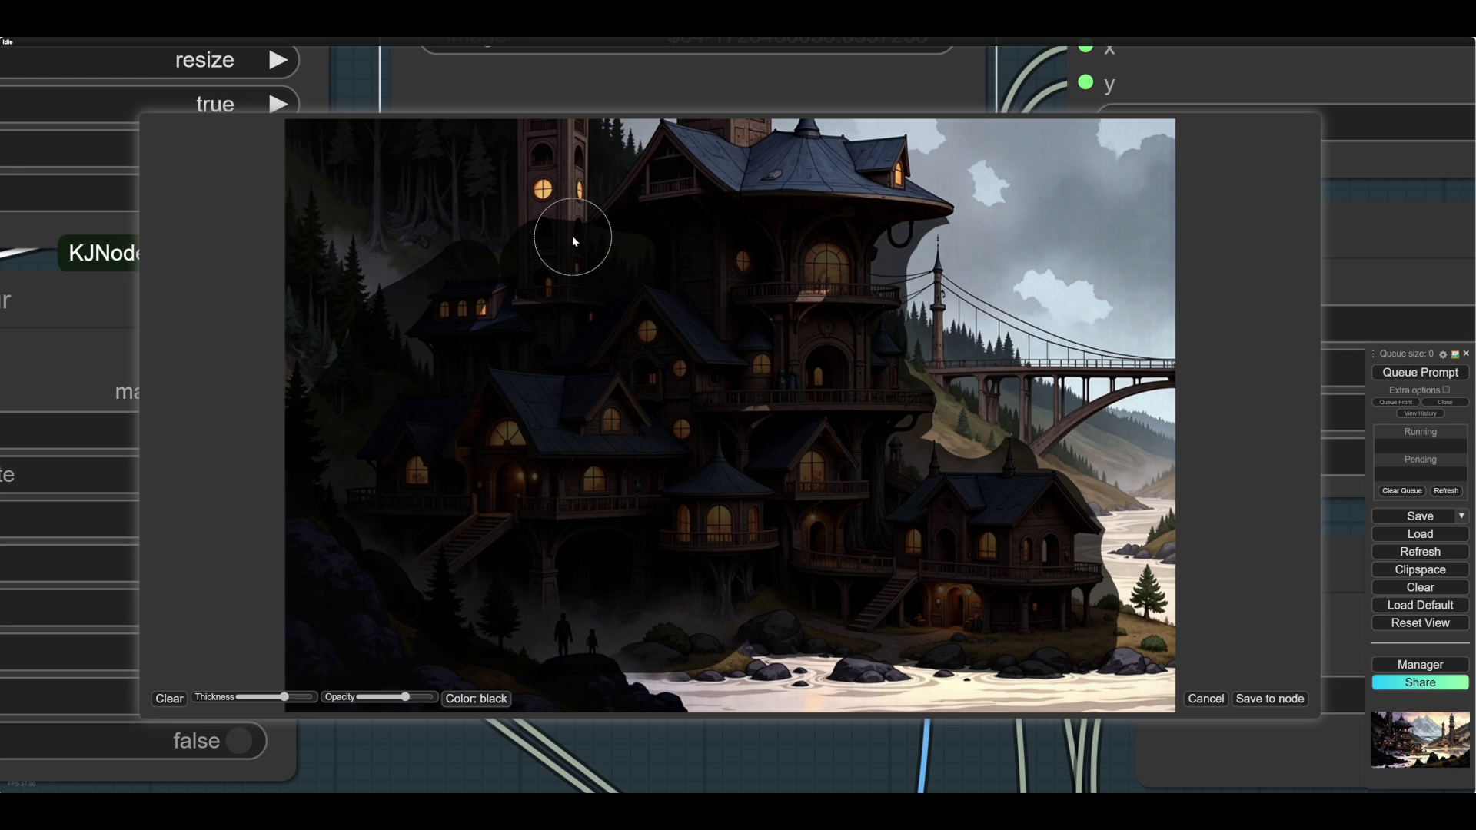
{"action": "right_click", "coordinate": [395, 251]}
{"action": "left_click", "coordinate": [1273, 701]}
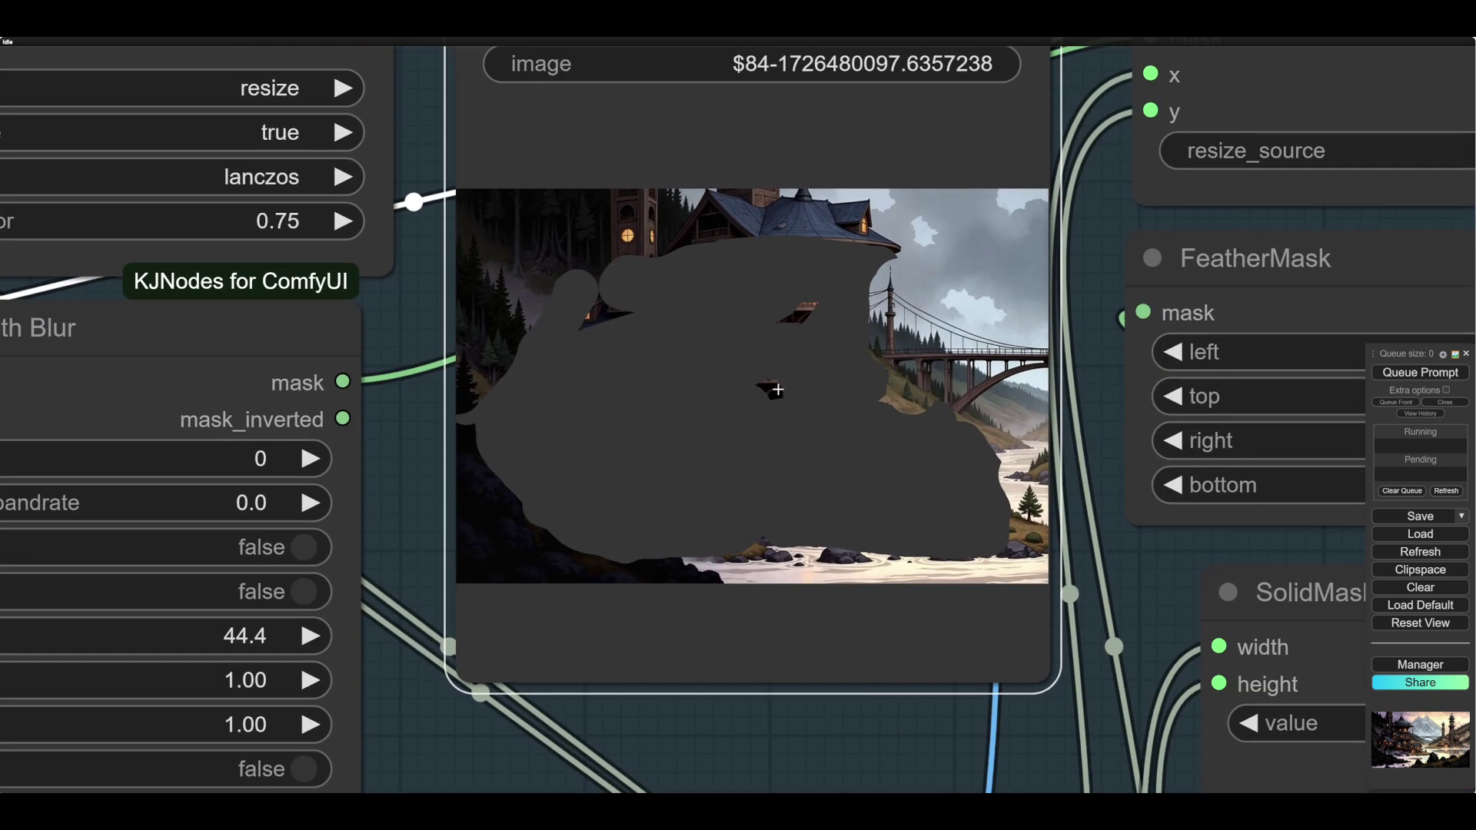
{"action": "right_click", "coordinate": [777, 389]}
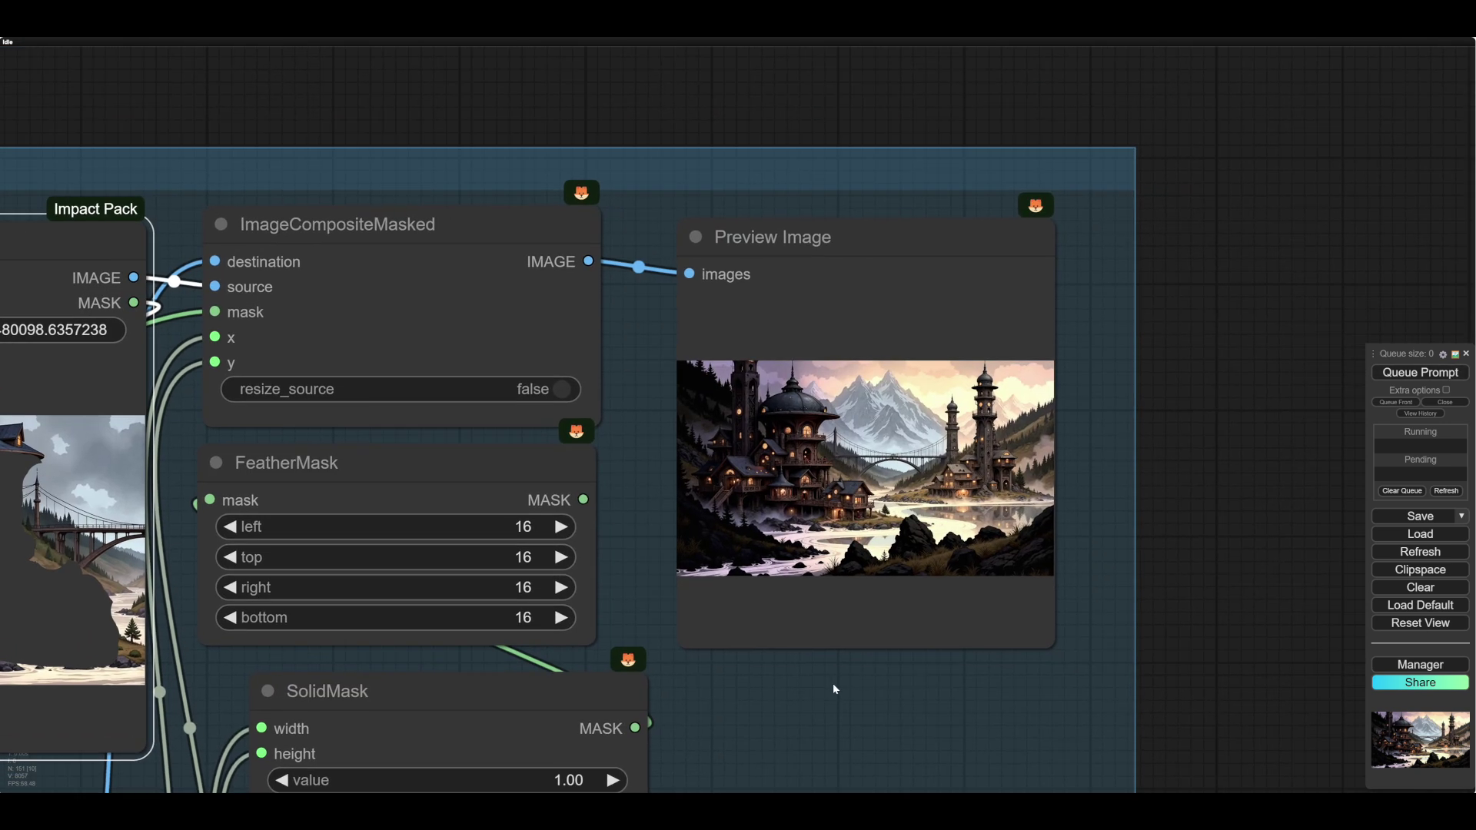
Examine the ReComp preview closely and from a distance, checking how the refined houses and tower blend with the surrounding scene.
{"action": "scroll", "coordinate": [841, 675], "scroll_direction": "up", "scroll_amount": 8}
{"action": "left_click_drag", "start_coordinate": [1395, 219], "coordinate": [1245, 449]}
{"action": "scroll", "coordinate": [603, 329], "scroll_direction": "up", "scroll_amount": 5}
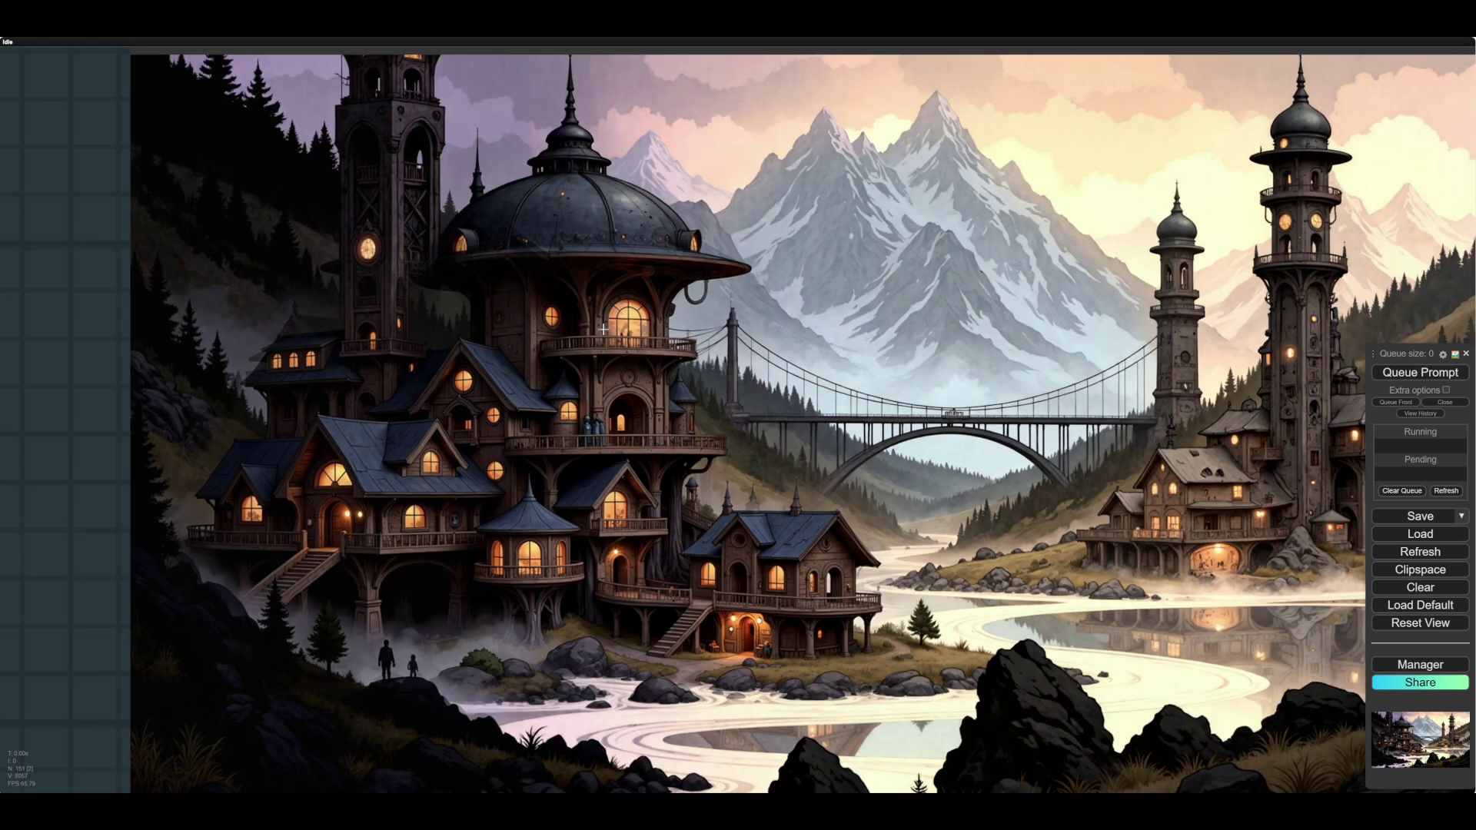
{"action": "scroll", "coordinate": [604, 329], "scroll_direction": "down", "scroll_amount": 7}
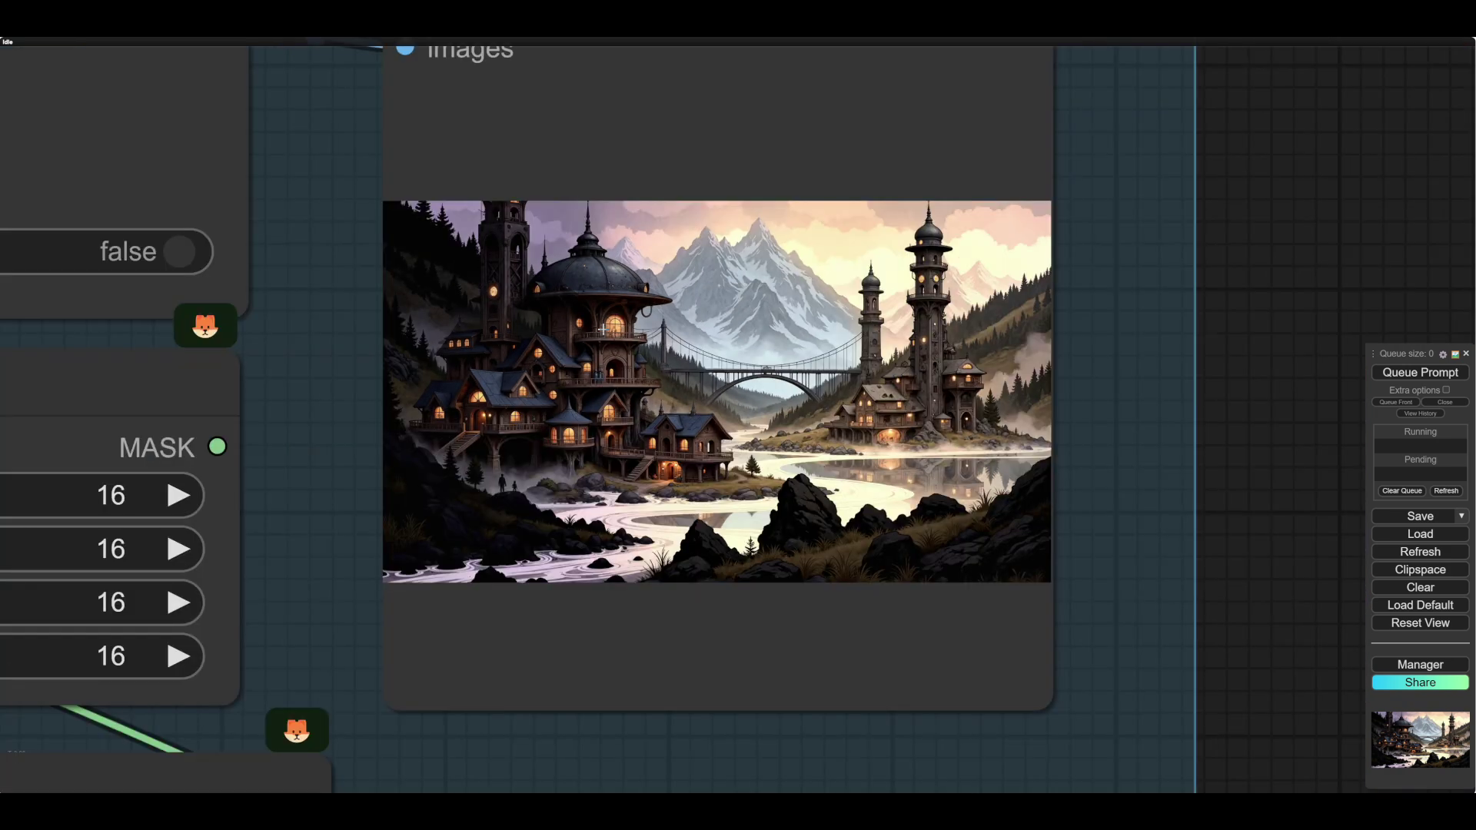
{"action": "scroll", "coordinate": [603, 329], "scroll_direction": "up", "scroll_amount": 7}
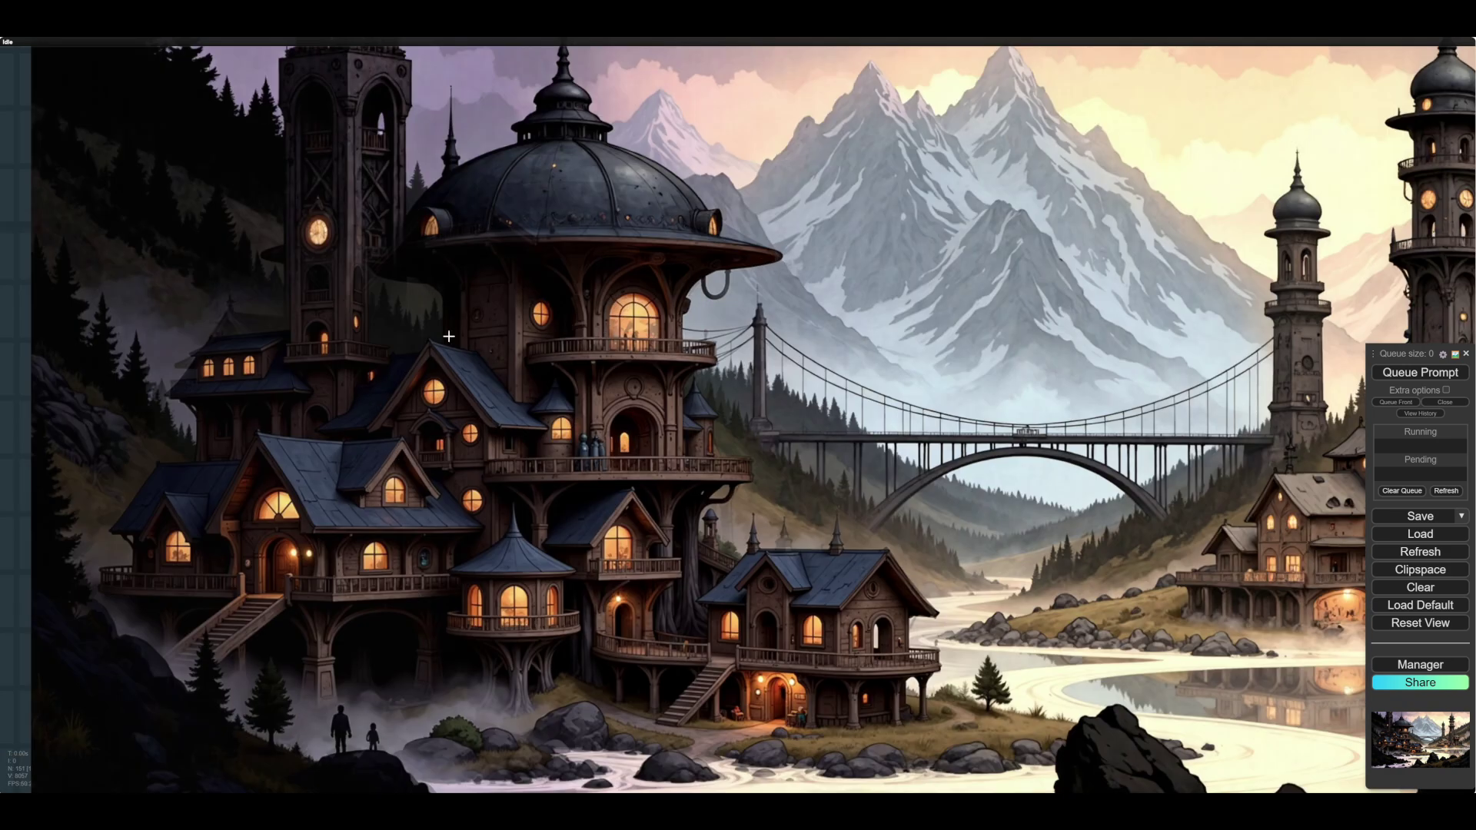
{"action": "scroll", "coordinate": [398, 297], "scroll_direction": "down", "scroll_amount": 3}
{"action": "scroll", "coordinate": [399, 298], "scroll_direction": "down", "scroll_amount": 2}
{"action": "scroll", "coordinate": [412, 289], "scroll_direction": "up", "scroll_amount": 1}
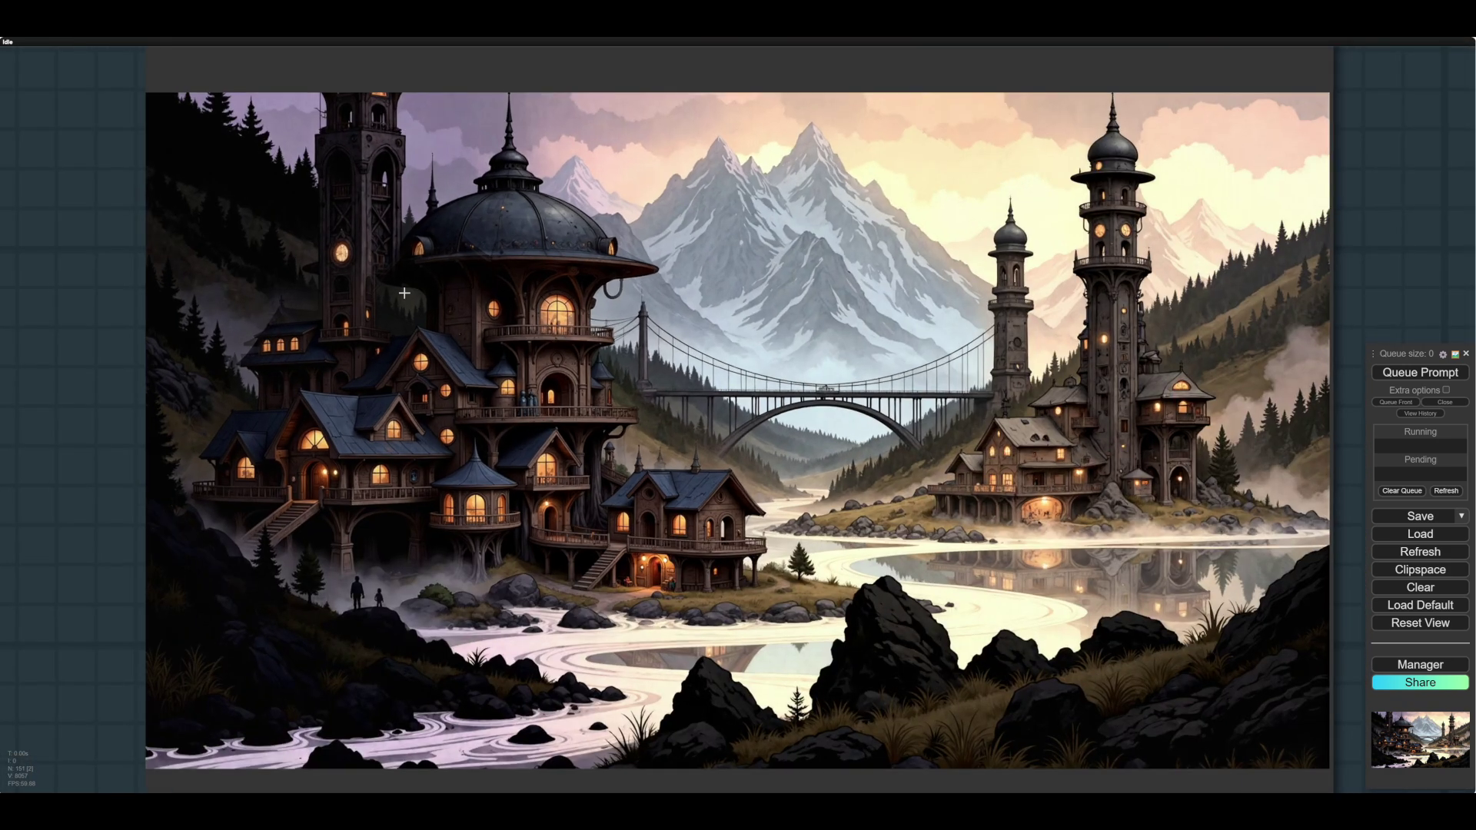
{"action": "scroll", "coordinate": [420, 303], "scroll_direction": "down", "scroll_amount": 8}
{"action": "left_click_drag", "start_coordinate": [280, 458], "coordinate": [648, 453]}
{"action": "scroll", "coordinate": [739, 438], "scroll_direction": "up", "scroll_amount": 7}
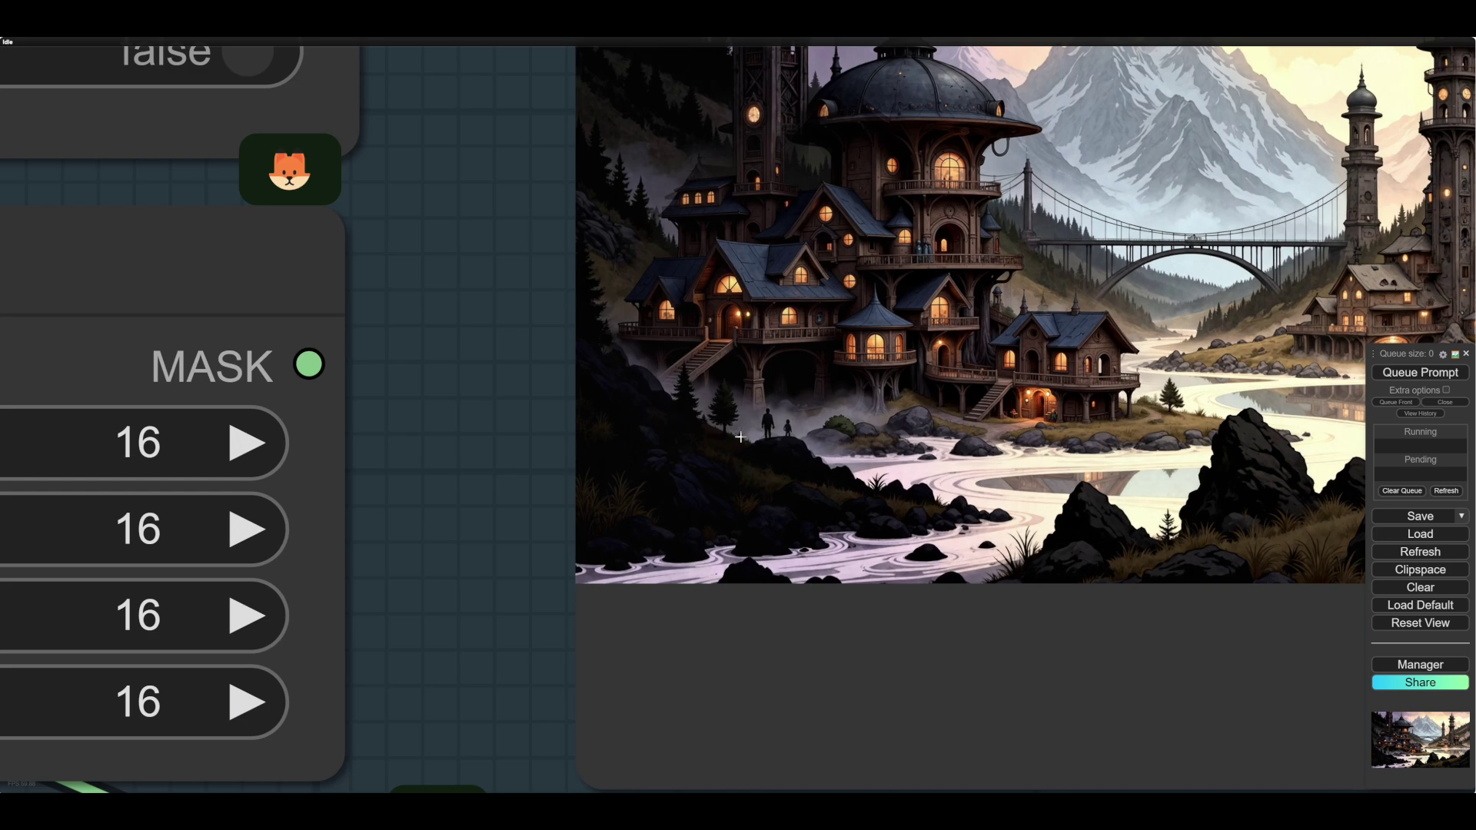
{"action": "scroll", "coordinate": [740, 437], "scroll_direction": "down", "scroll_amount": 2}
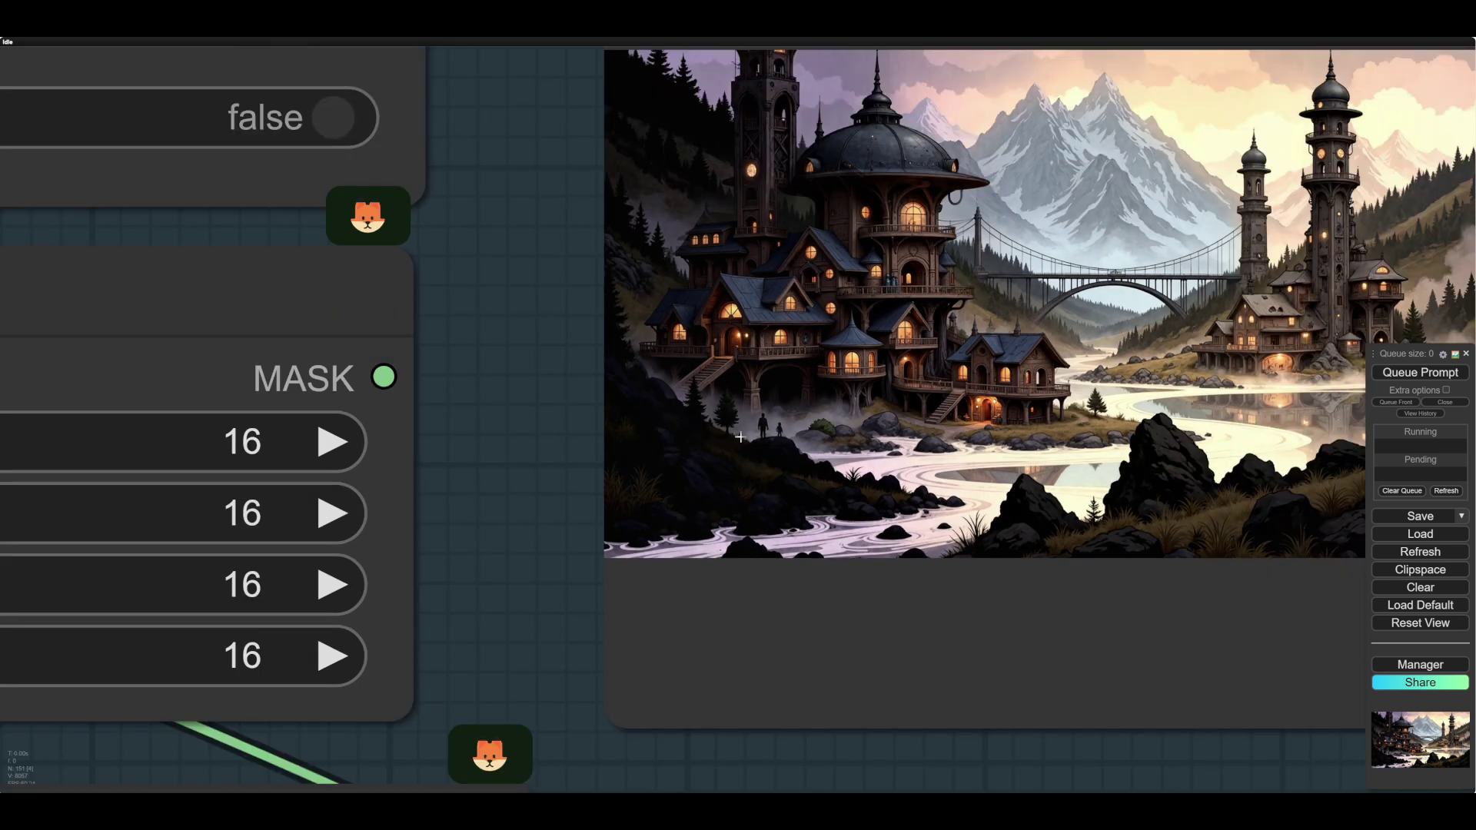
{"action": "left_click_drag", "start_coordinate": [503, 432], "coordinate": [772, 430]}
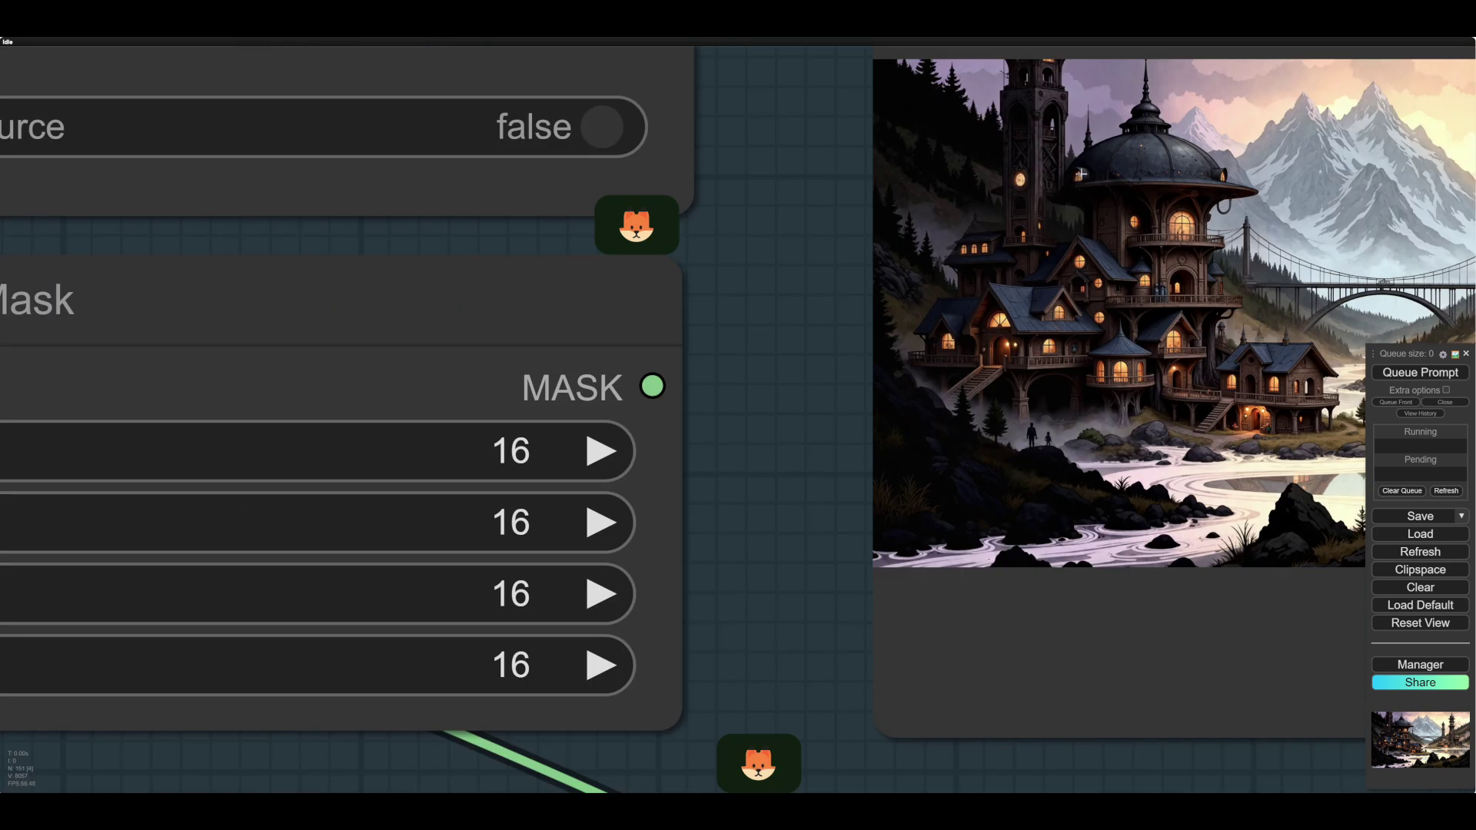
{"action": "left_click_drag", "start_coordinate": [758, 378], "coordinate": [1035, 263]}
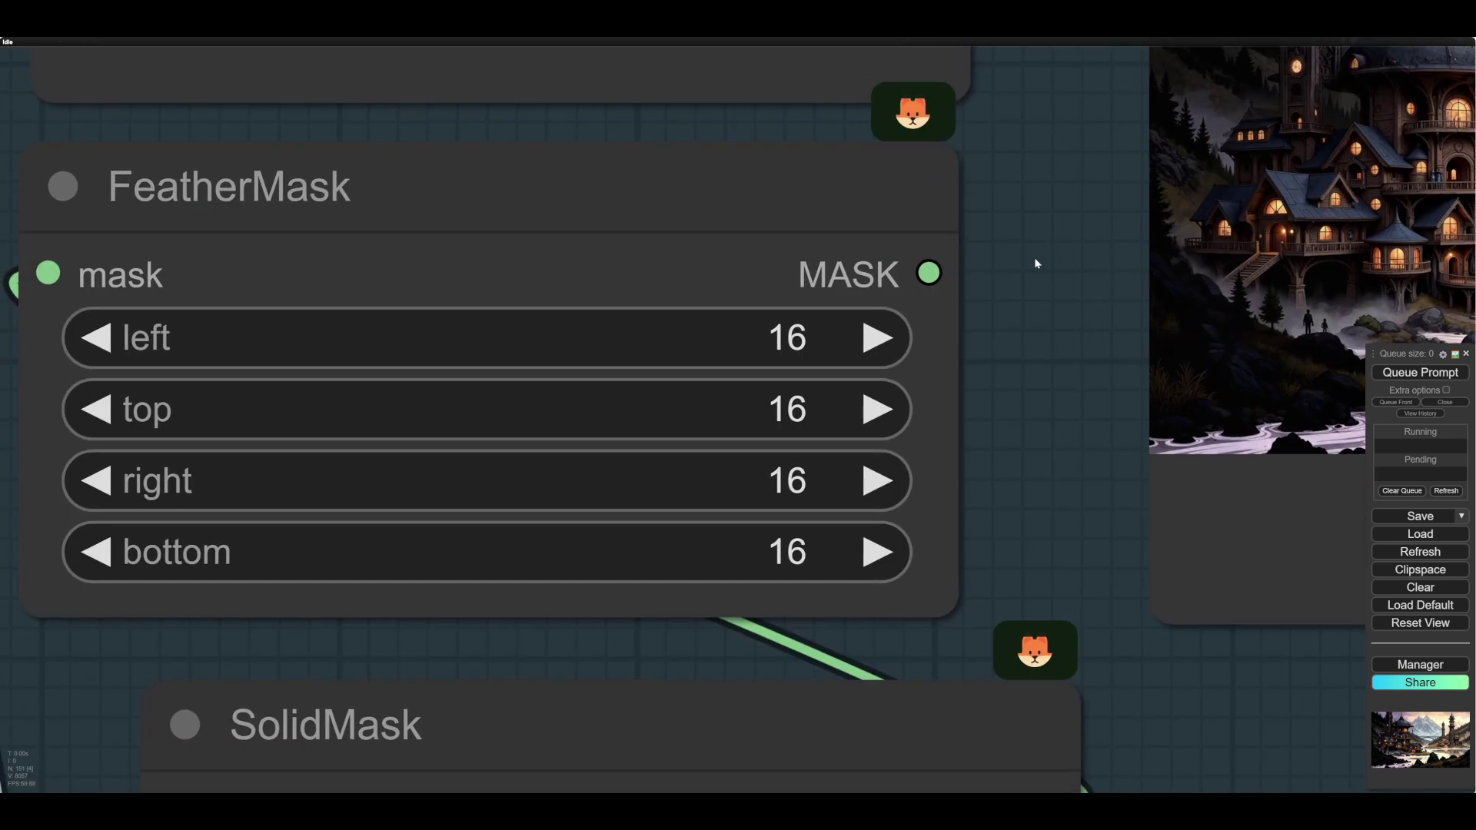
Set Grow Mask With Blur's blur_radius to 31.4, rerun the workflow and check the recomposited preview.
{"action": "scroll", "coordinate": [1035, 263], "scroll_direction": "down", "scroll_amount": 4}
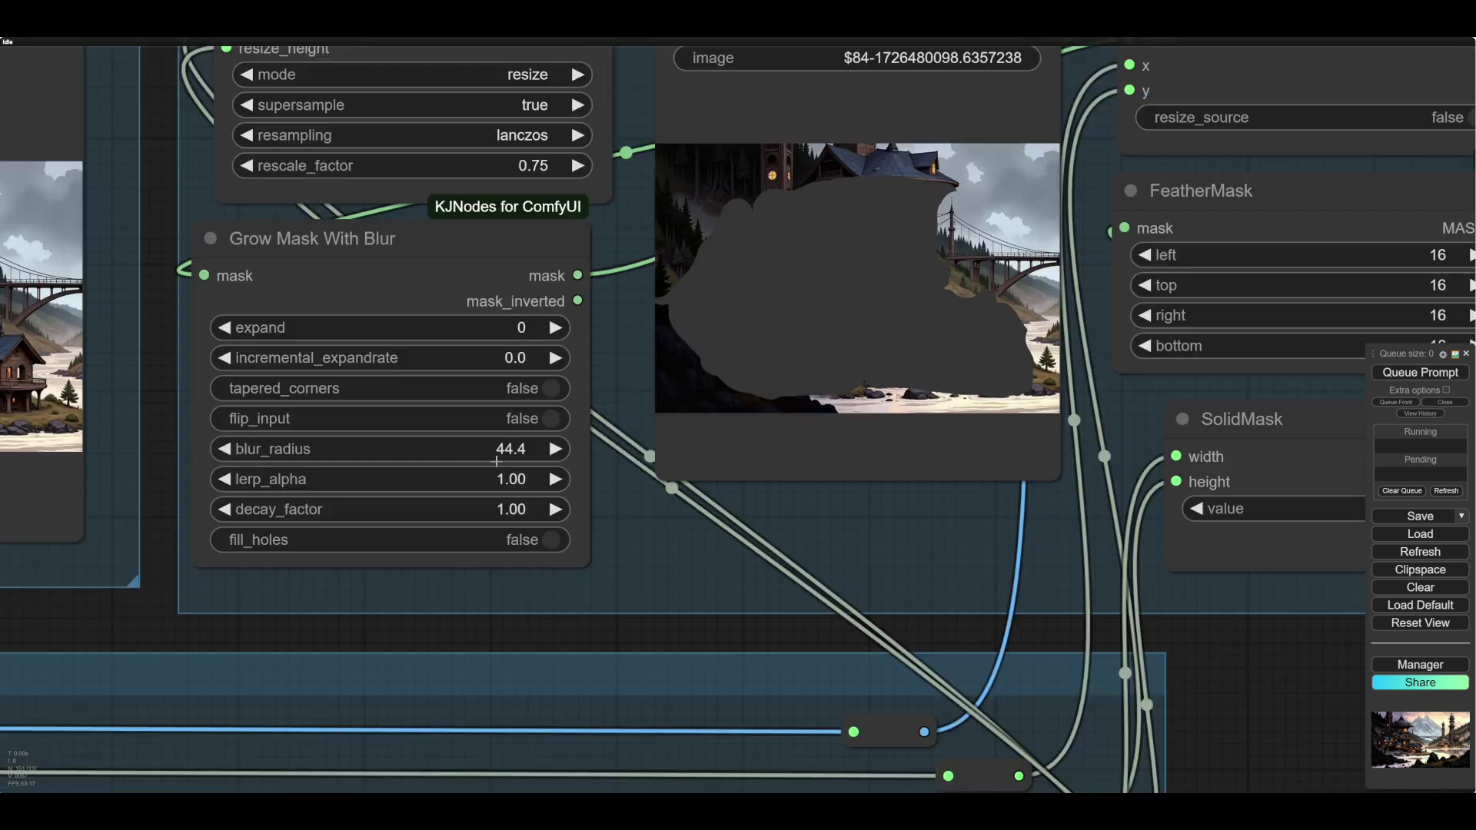
{"action": "left_click_drag", "start_coordinate": [497, 460], "coordinate": [451, 449]}
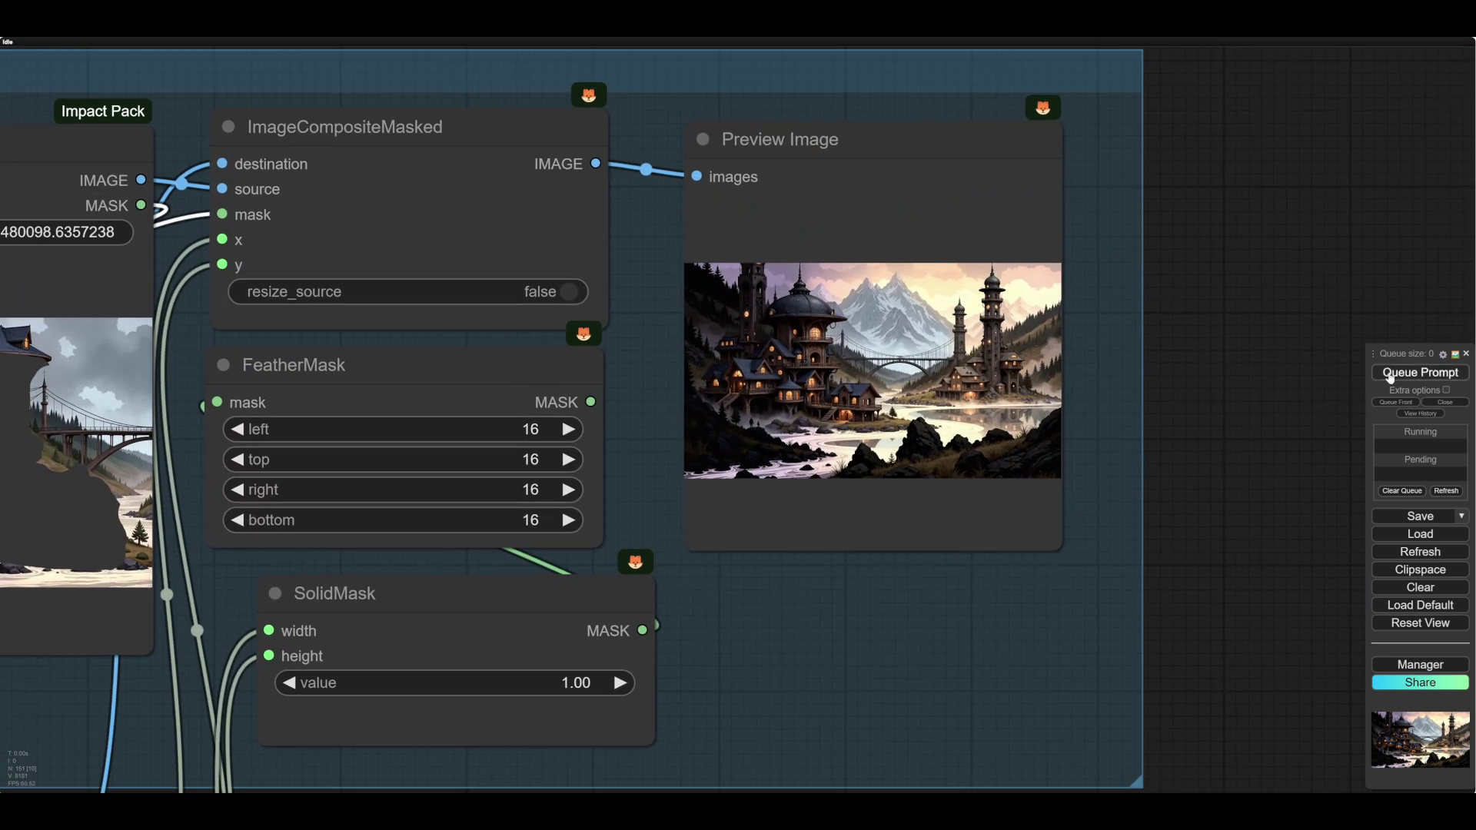
{"action": "scroll", "coordinate": [798, 359], "scroll_direction": "up", "scroll_amount": 10}
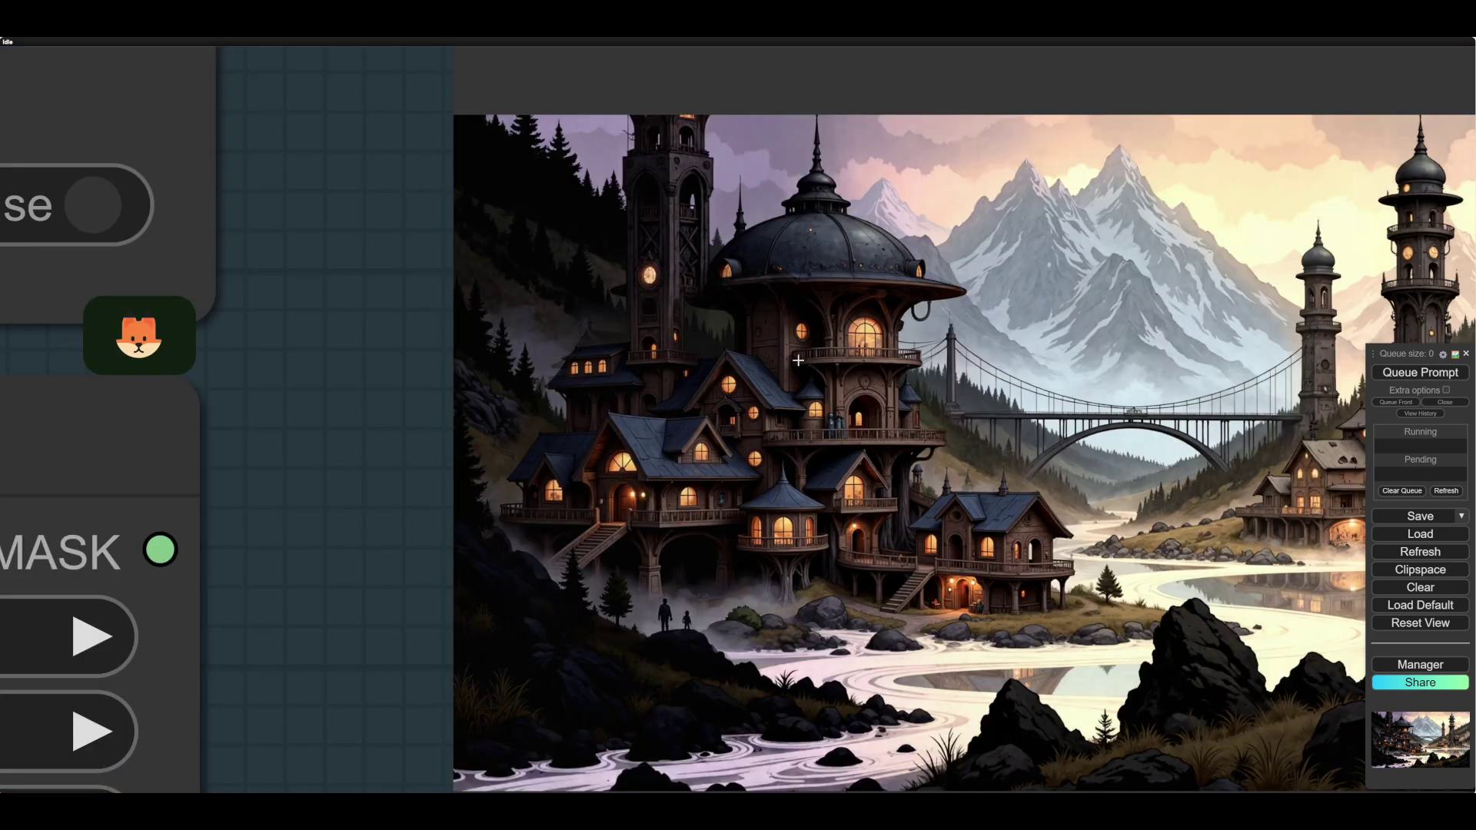
{"action": "scroll", "coordinate": [798, 360], "scroll_direction": "down", "scroll_amount": 5}
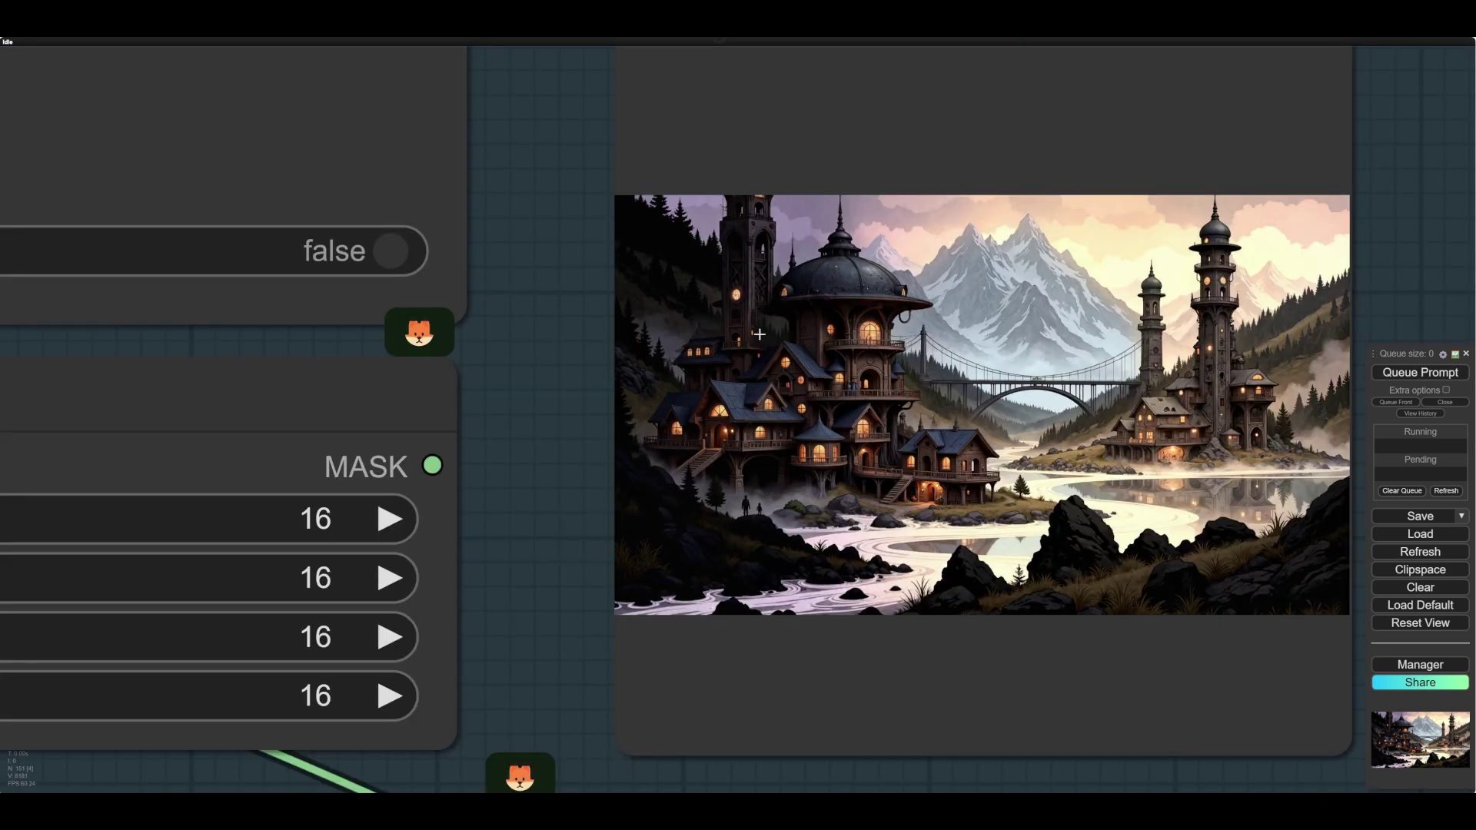
{"action": "left_click_drag", "start_coordinate": [564, 536], "coordinate": [1103, 366]}
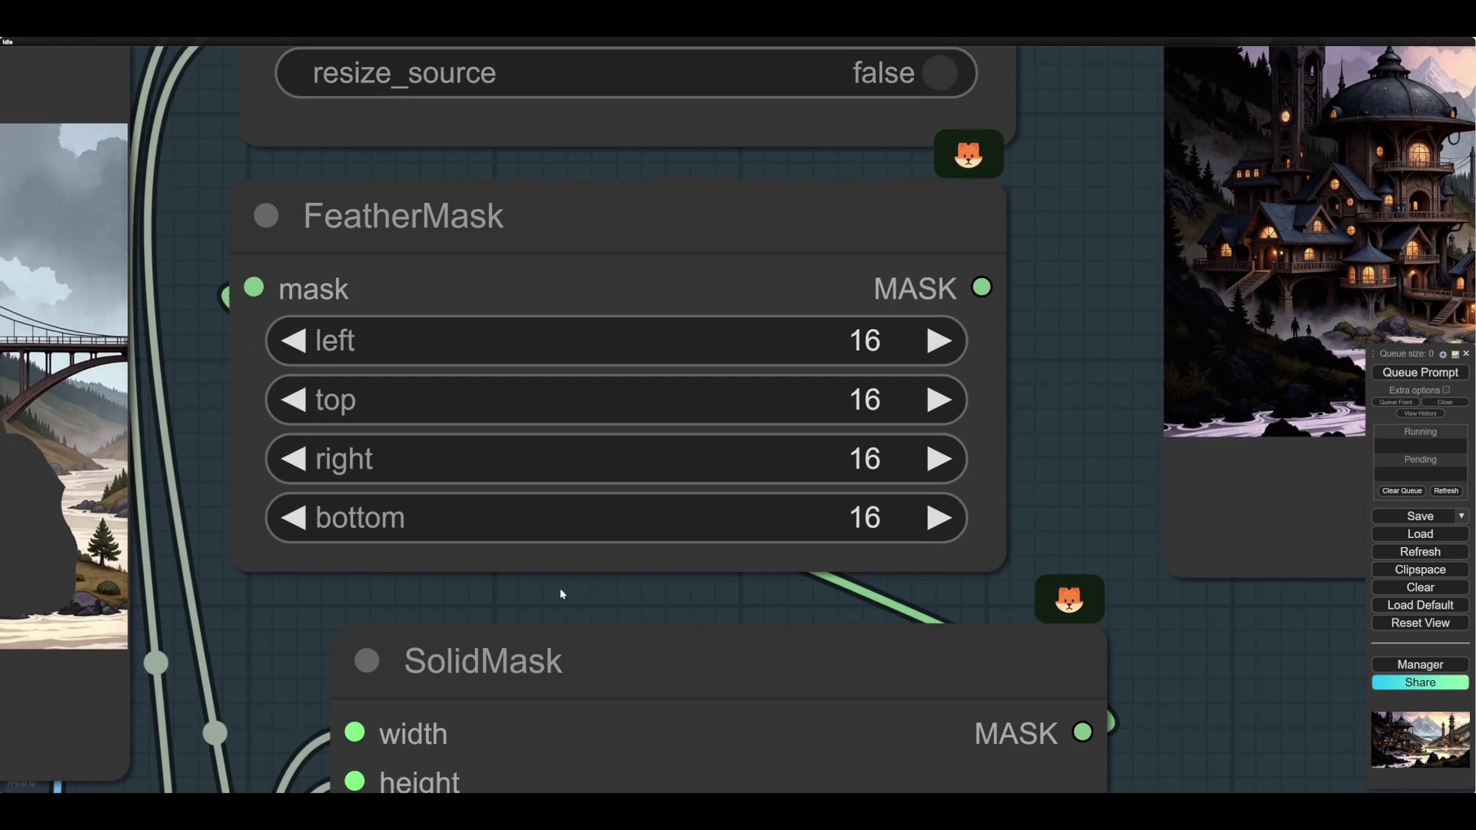
Erase the Preview Bridge mask over the lower part of the clock tower, and rerun the composite to inspect the result.
{"action": "left_click_drag", "start_coordinate": [562, 594], "coordinate": [1207, 572]}
{"action": "left_click_drag", "start_coordinate": [1174, 514], "coordinate": [1083, 529]}
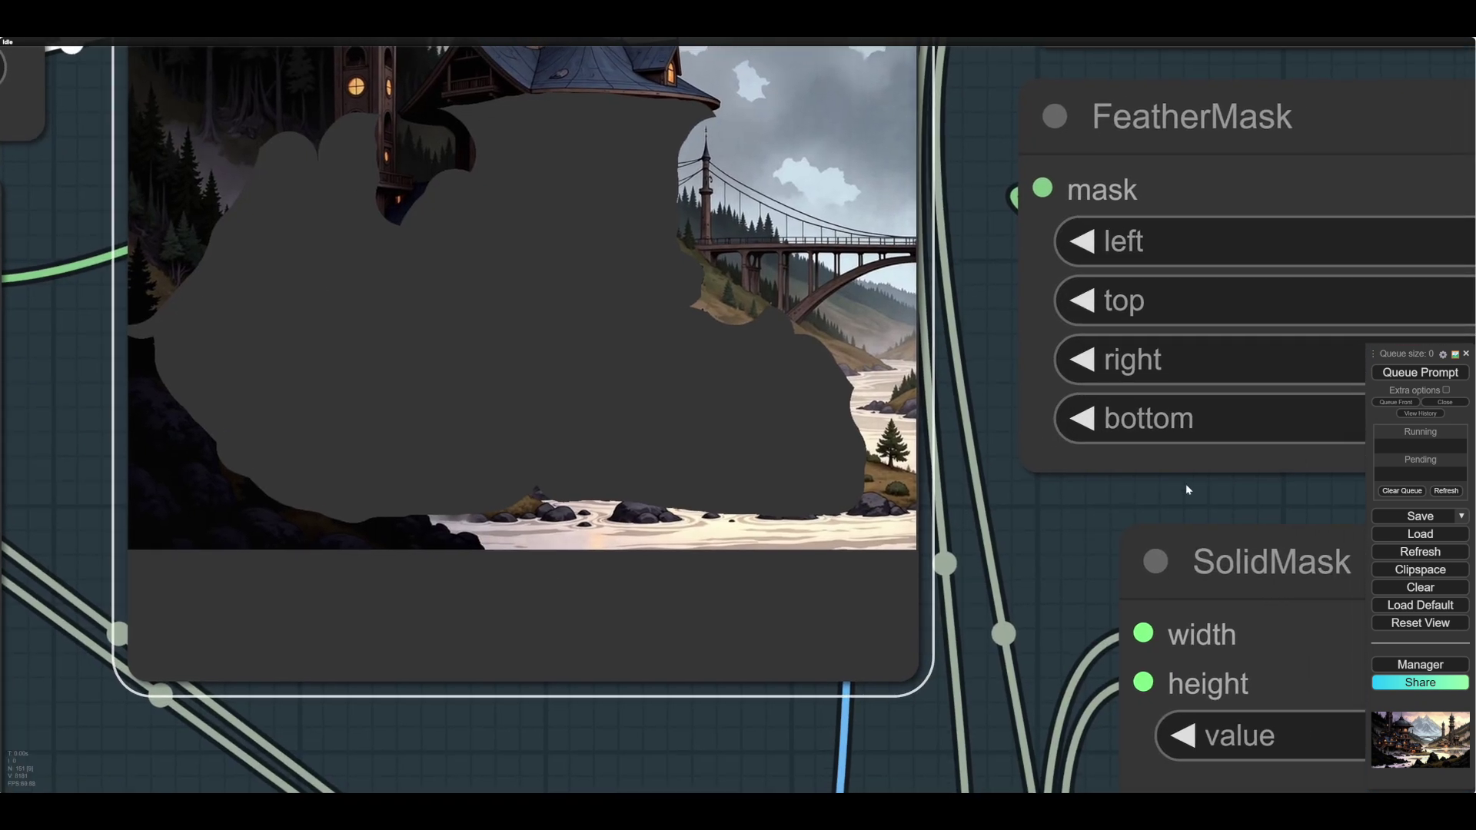
{"action": "scroll", "coordinate": [1185, 488], "scroll_direction": "down", "scroll_amount": 5}
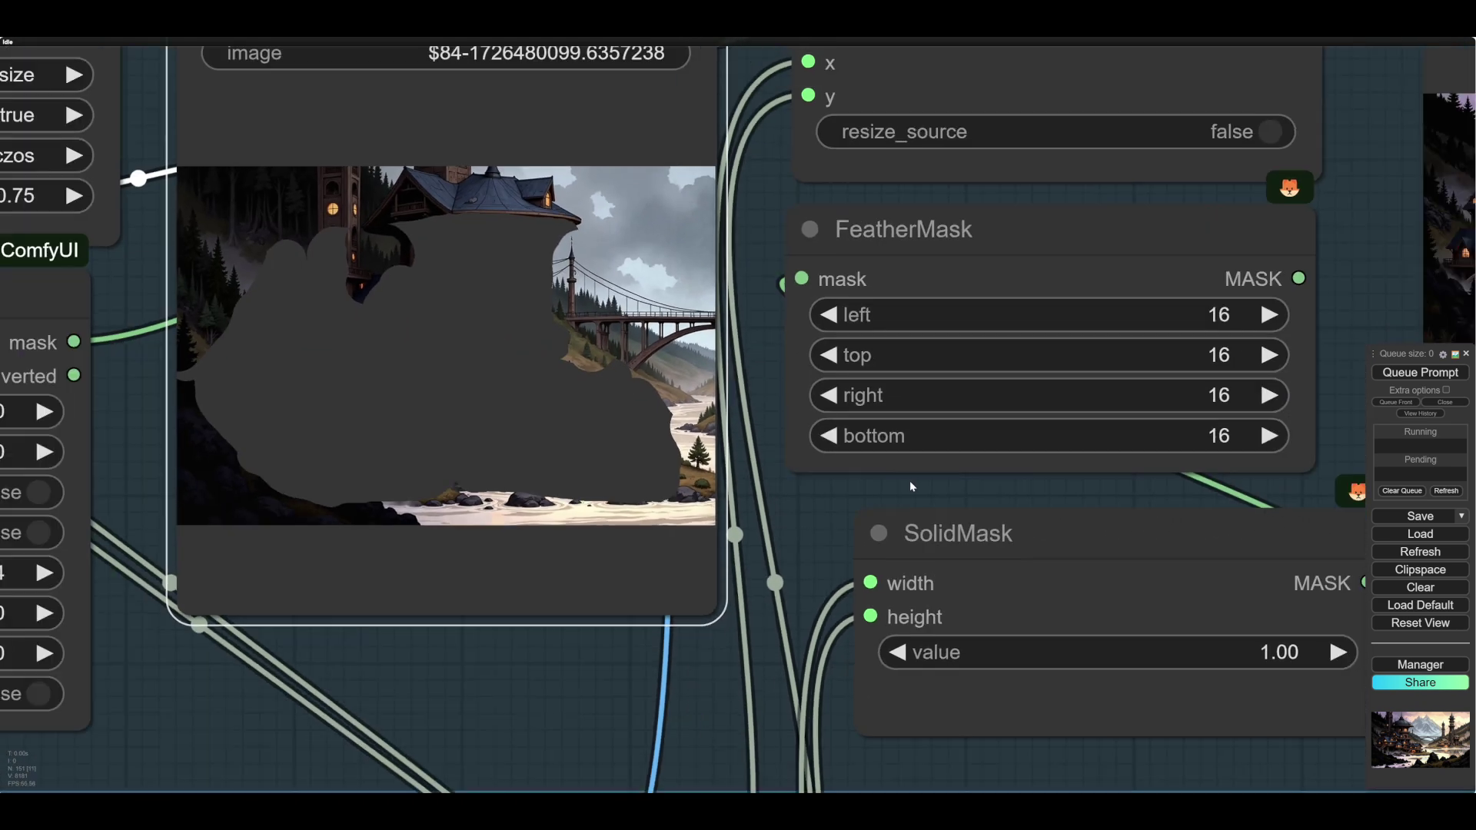
{"action": "left_click_drag", "start_coordinate": [910, 481], "coordinate": [378, 395]}
{"action": "left_click_drag", "start_coordinate": [1138, 516], "coordinate": [760, 657]}
{"action": "left_click_drag", "start_coordinate": [1003, 587], "coordinate": [1016, 673]}
{"action": "scroll", "coordinate": [737, 338], "scroll_direction": "up", "scroll_amount": 10}
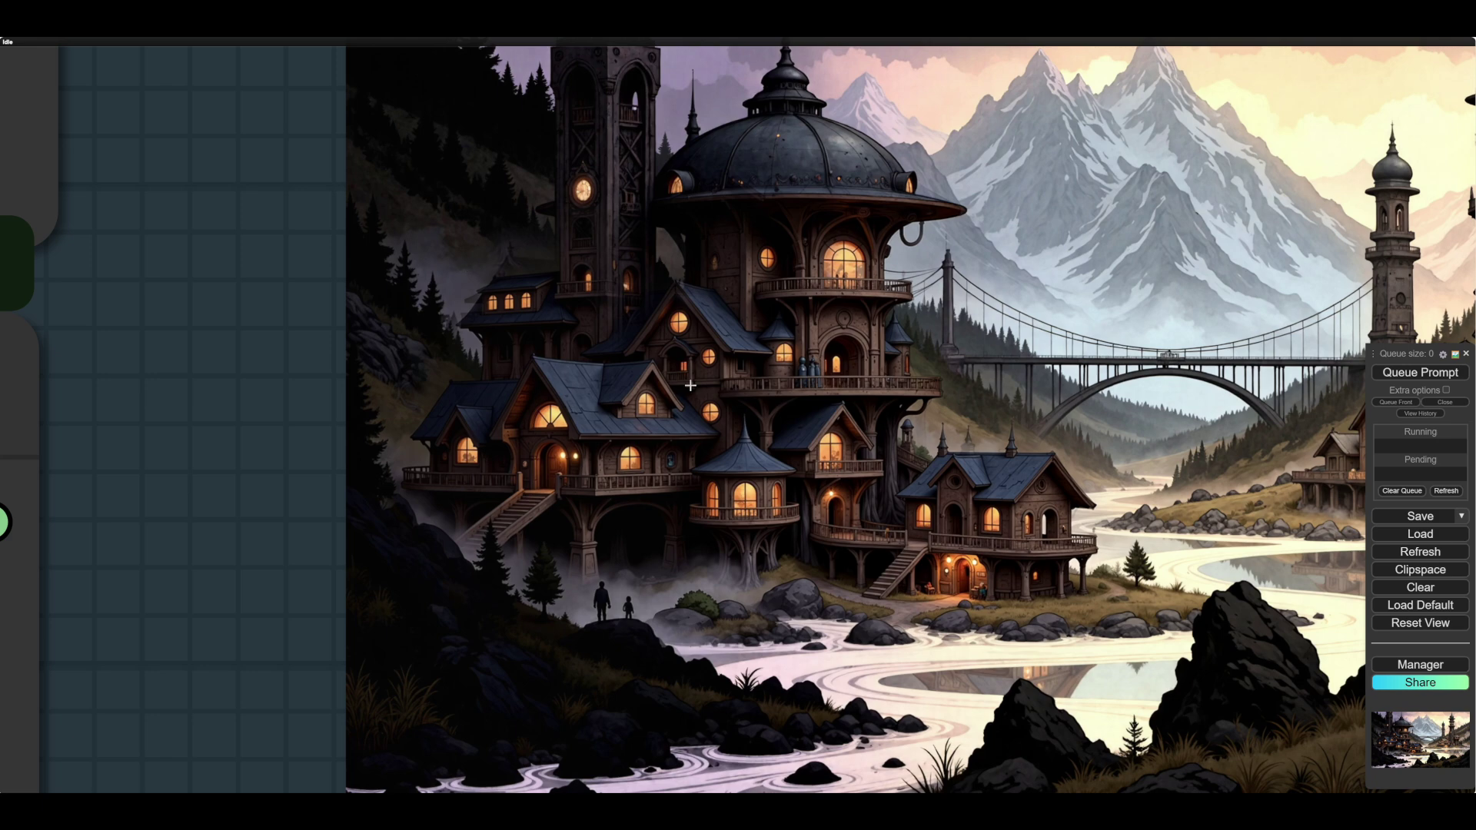
Reopen the Preview Bridge image in the MaskEditor, refine the mask around the clock tower, and recomposite the image.
{"action": "scroll", "coordinate": [253, 510], "scroll_direction": "down", "scroll_amount": 5}
{"action": "left_click_drag", "start_coordinate": [253, 510], "coordinate": [1390, 418]}
{"action": "scroll", "coordinate": [891, 544], "scroll_direction": "down", "scroll_amount": 5}
{"action": "right_click", "coordinate": [299, 453]}
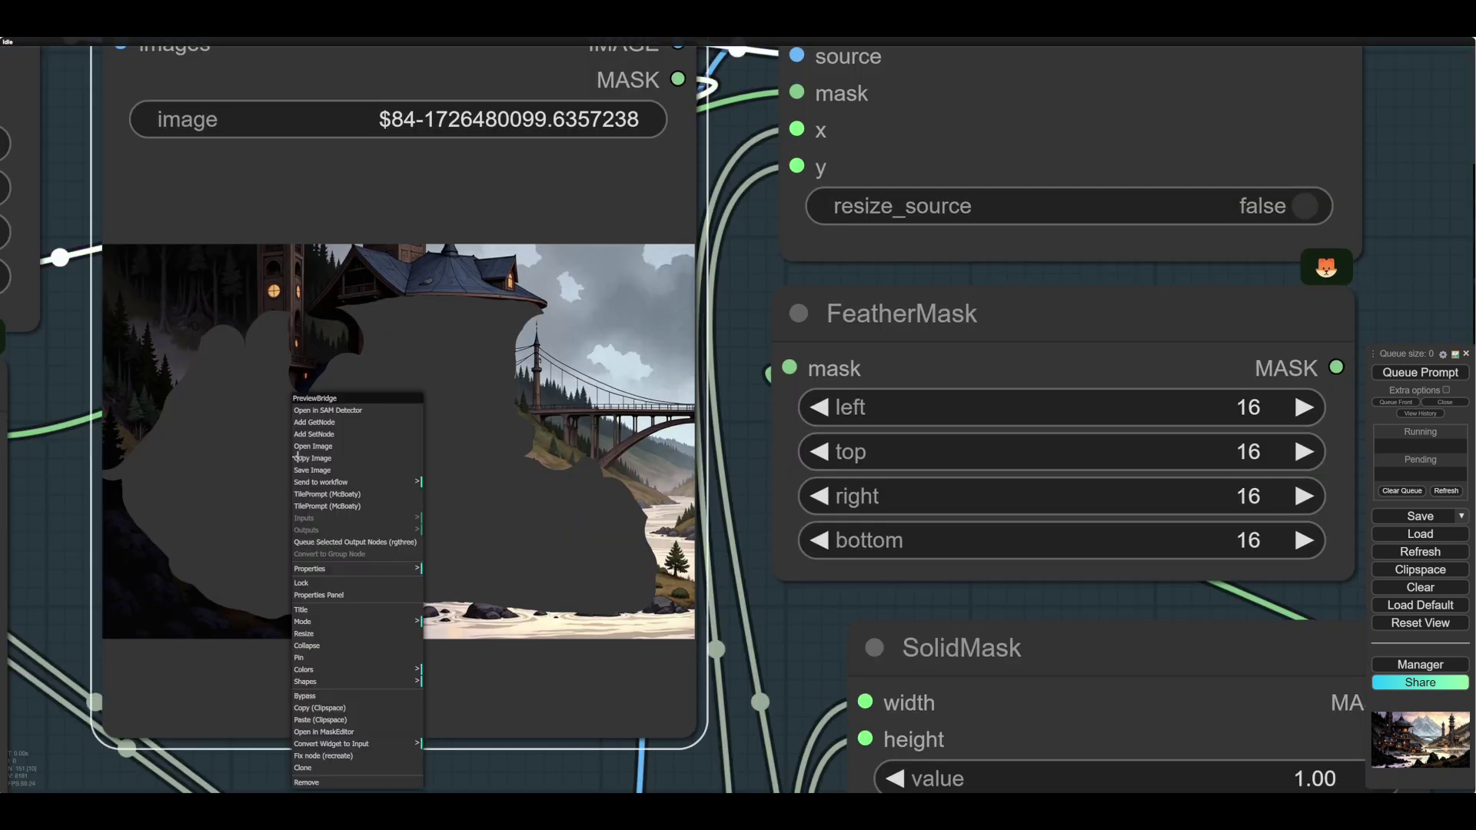
{"action": "left_click", "coordinate": [346, 732]}
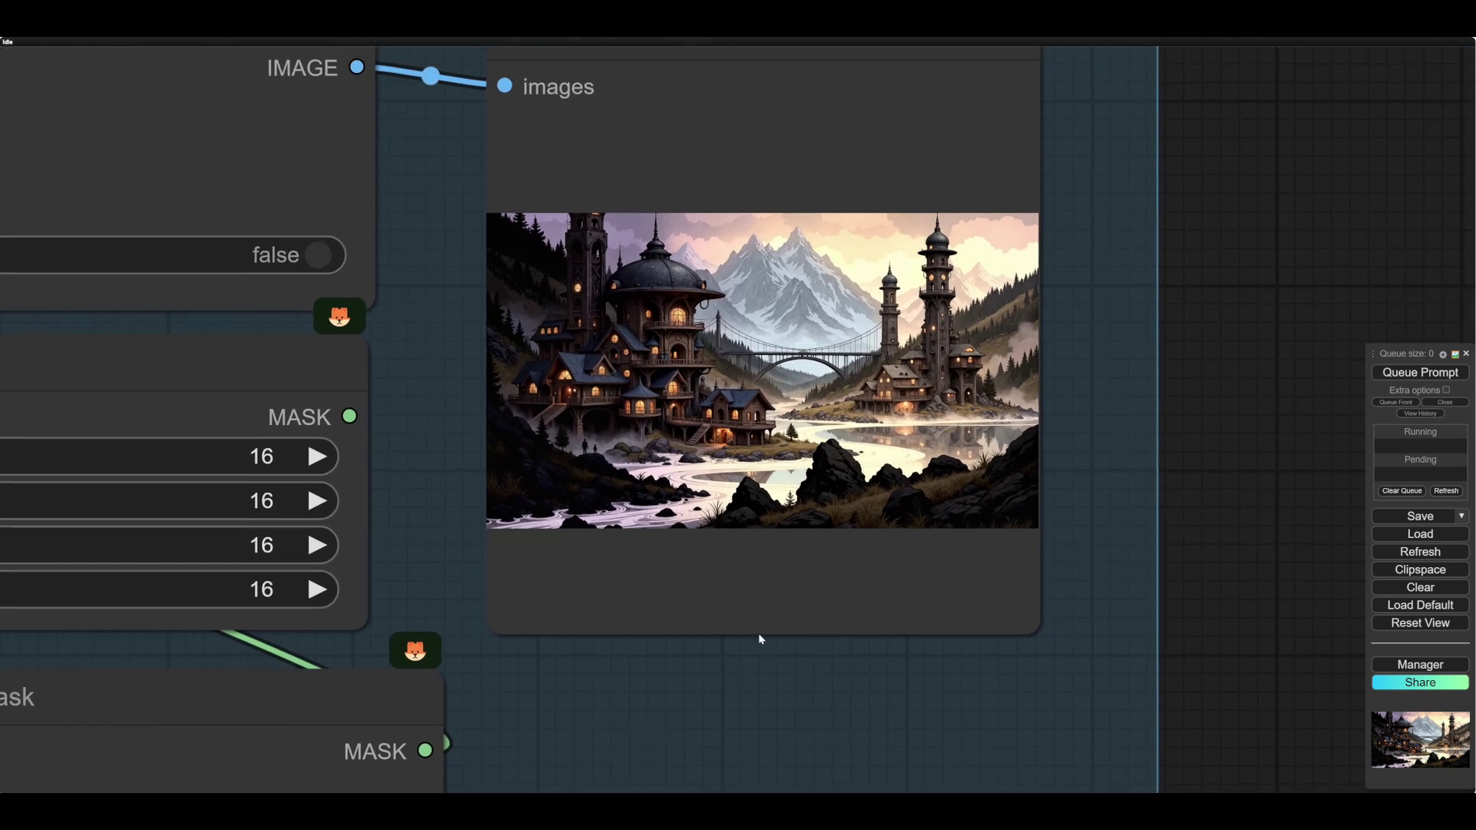
{"action": "scroll", "coordinate": [571, 321], "scroll_direction": "up", "scroll_amount": 9}
{"action": "scroll", "coordinate": [976, 698], "scroll_direction": "down", "scroll_amount": 10}
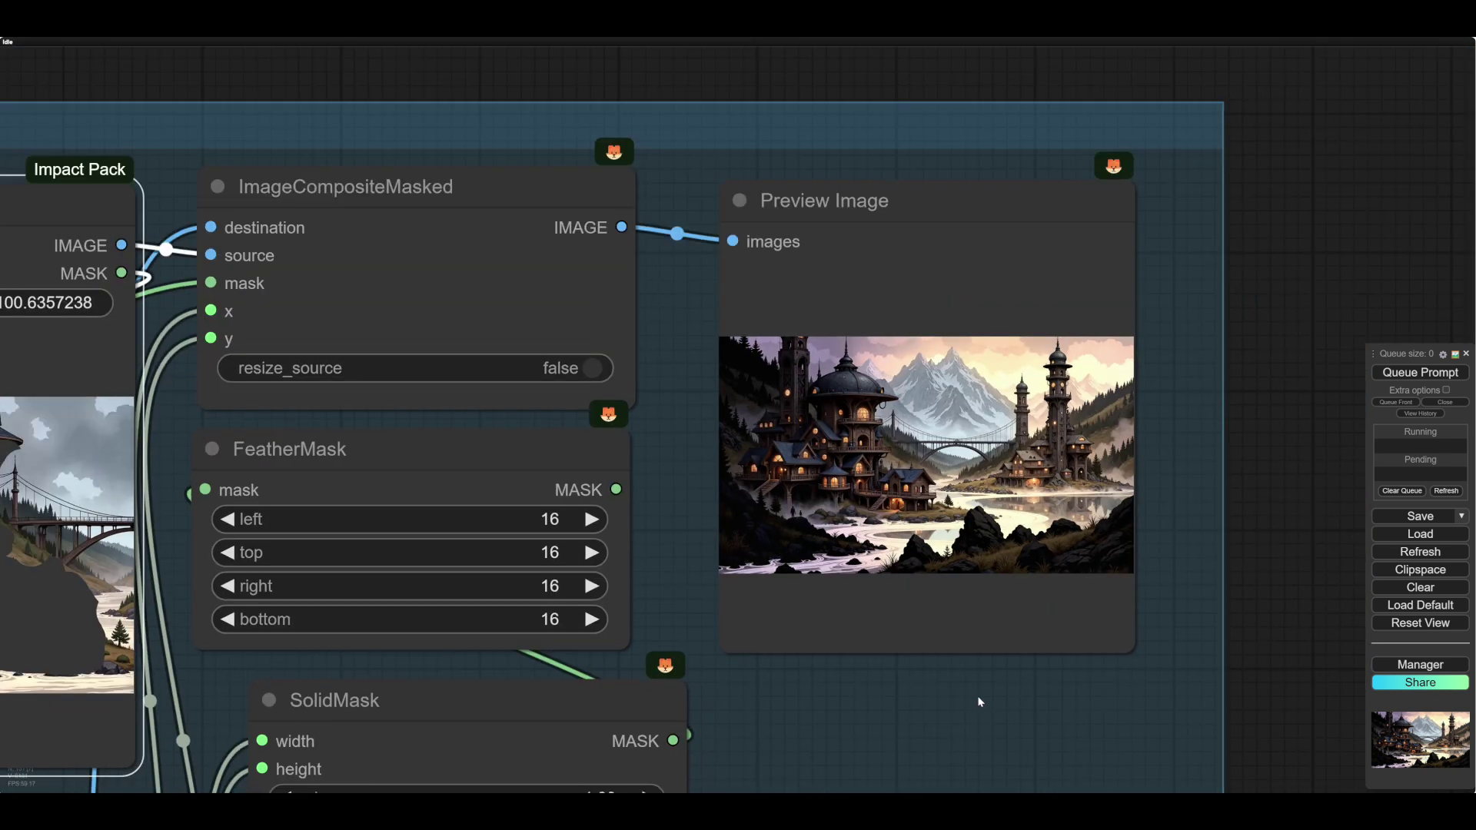
Load the latest composited city image, numbered 00005, into the Load Image node and connect its IMAGE output to the reroute feeding the crop.
{"action": "scroll", "coordinate": [1028, 672], "scroll_direction": "down", "scroll_amount": 5}
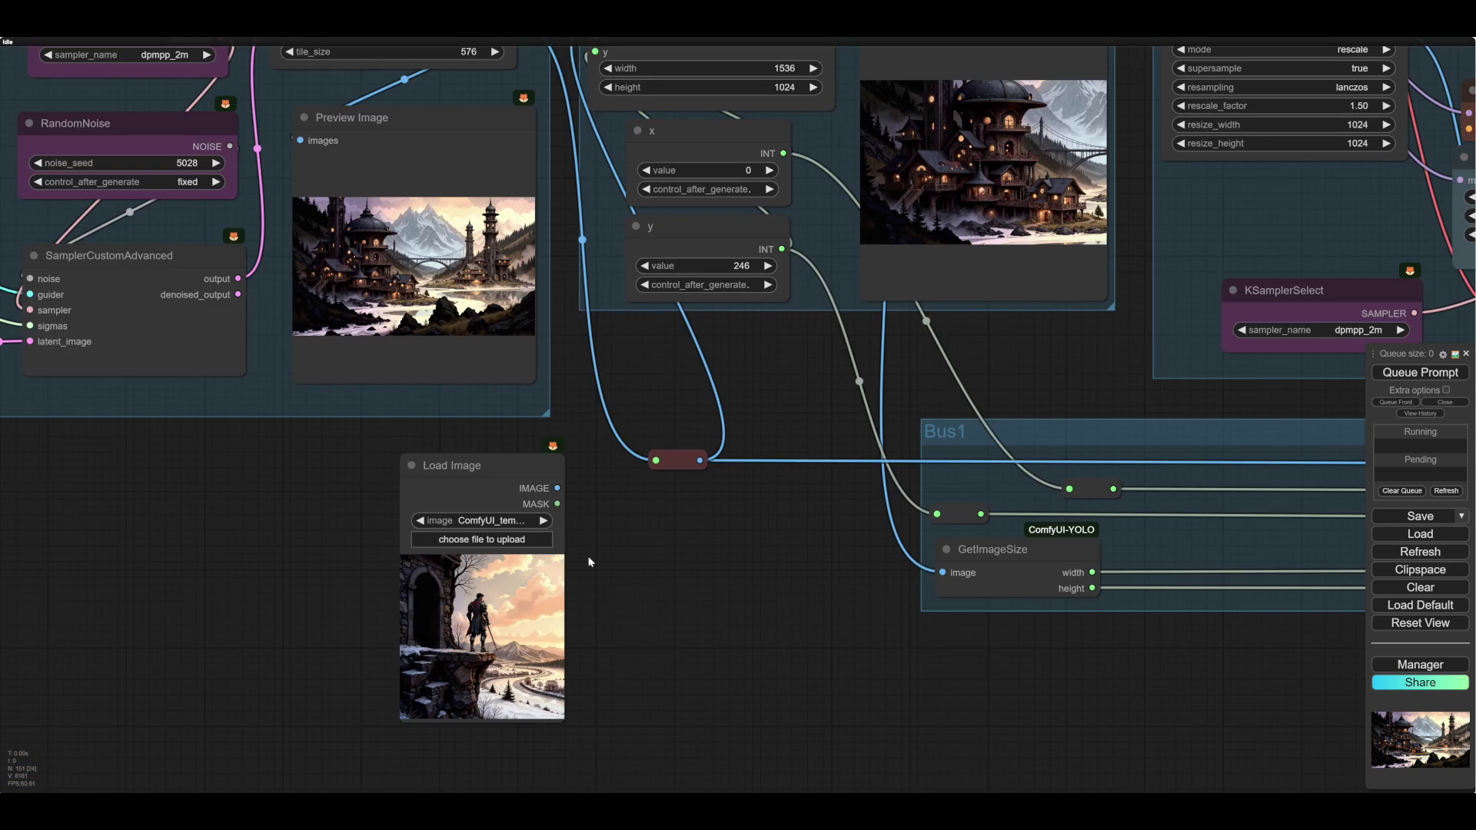
{"action": "left_click", "coordinate": [485, 536]}
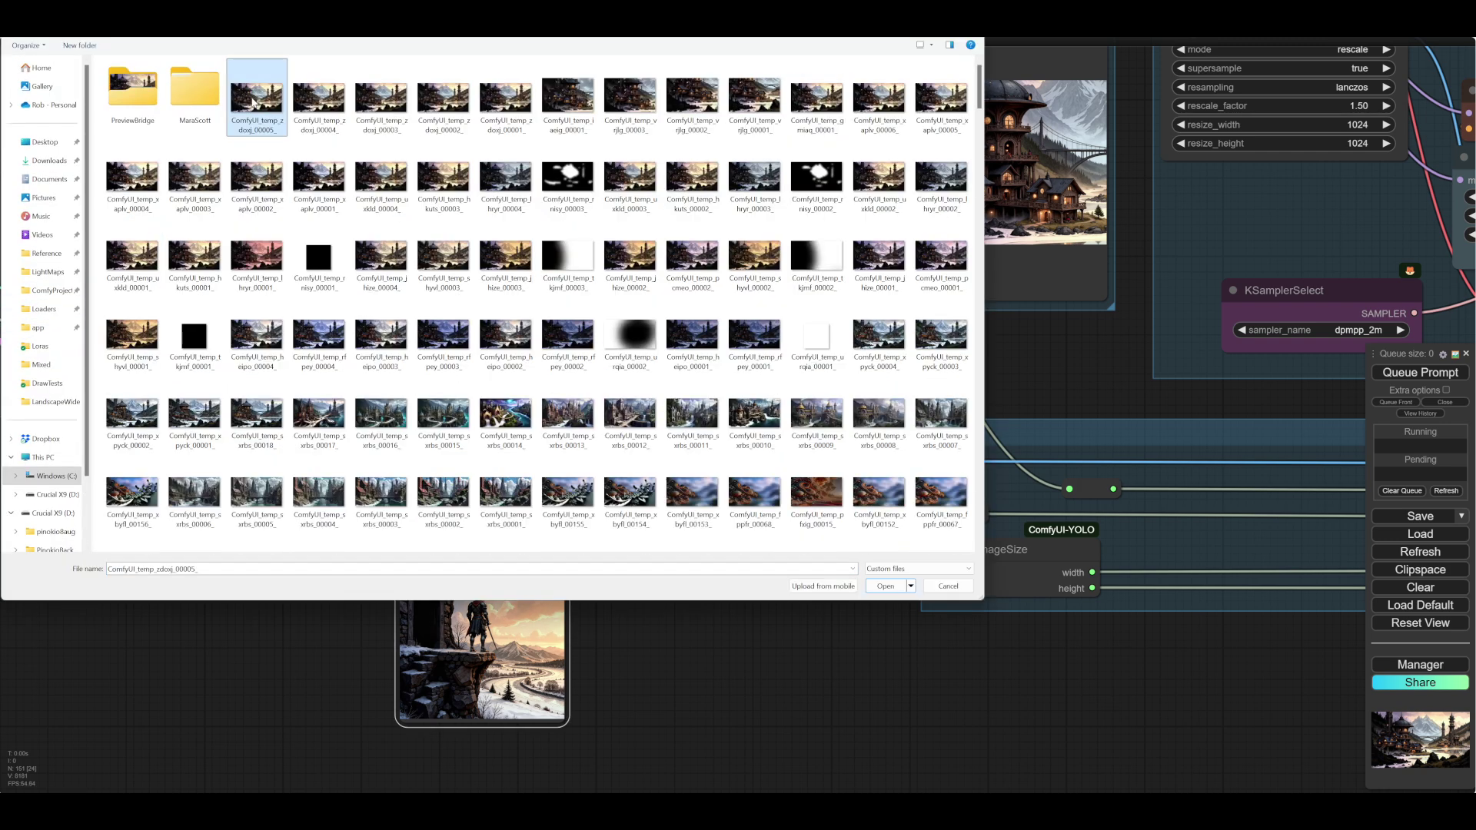
{"action": "left_click", "coordinate": [884, 585]}
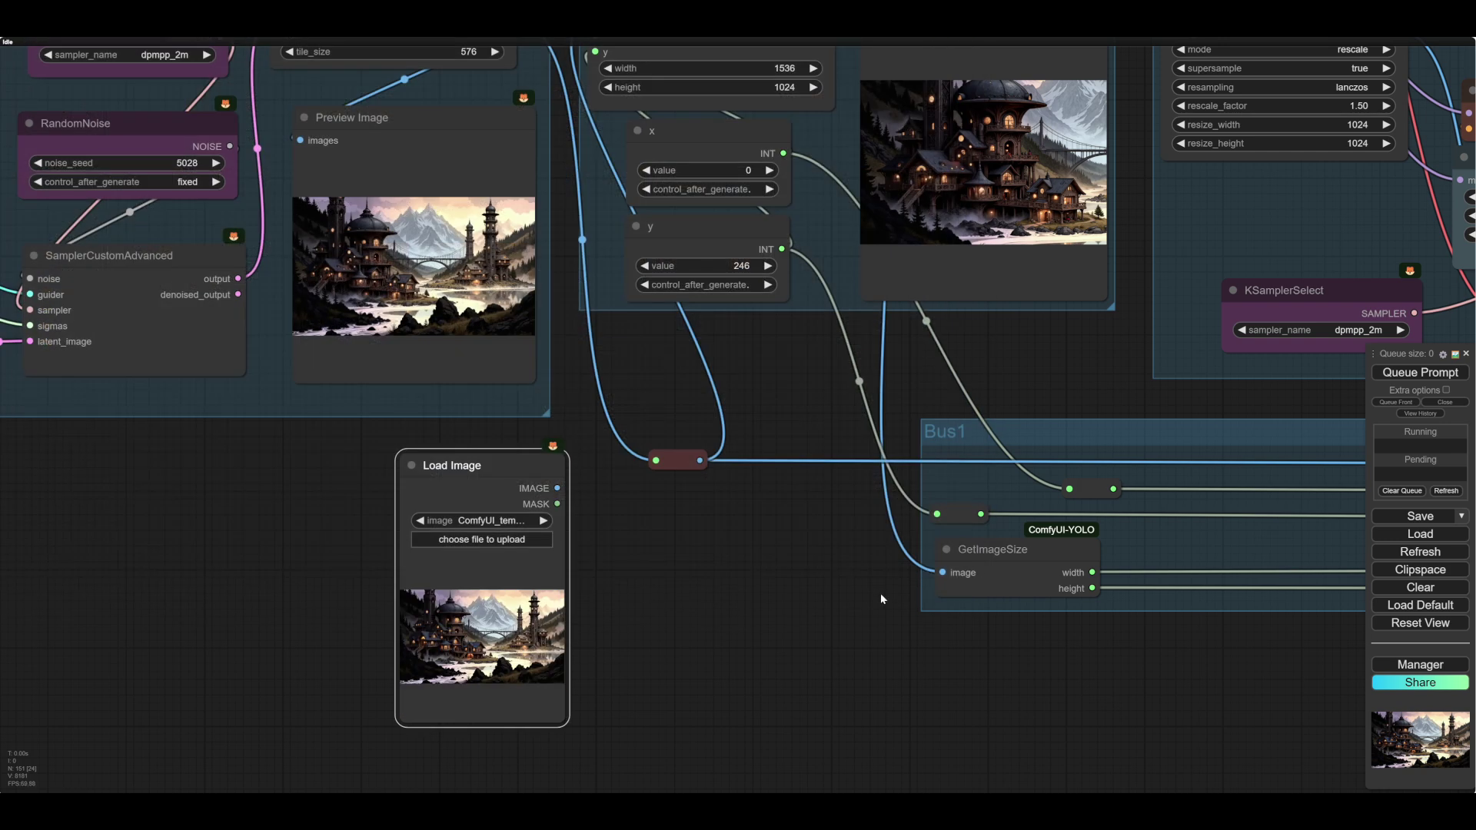
{"action": "left_click_drag", "start_coordinate": [879, 592], "coordinate": [815, 609]}
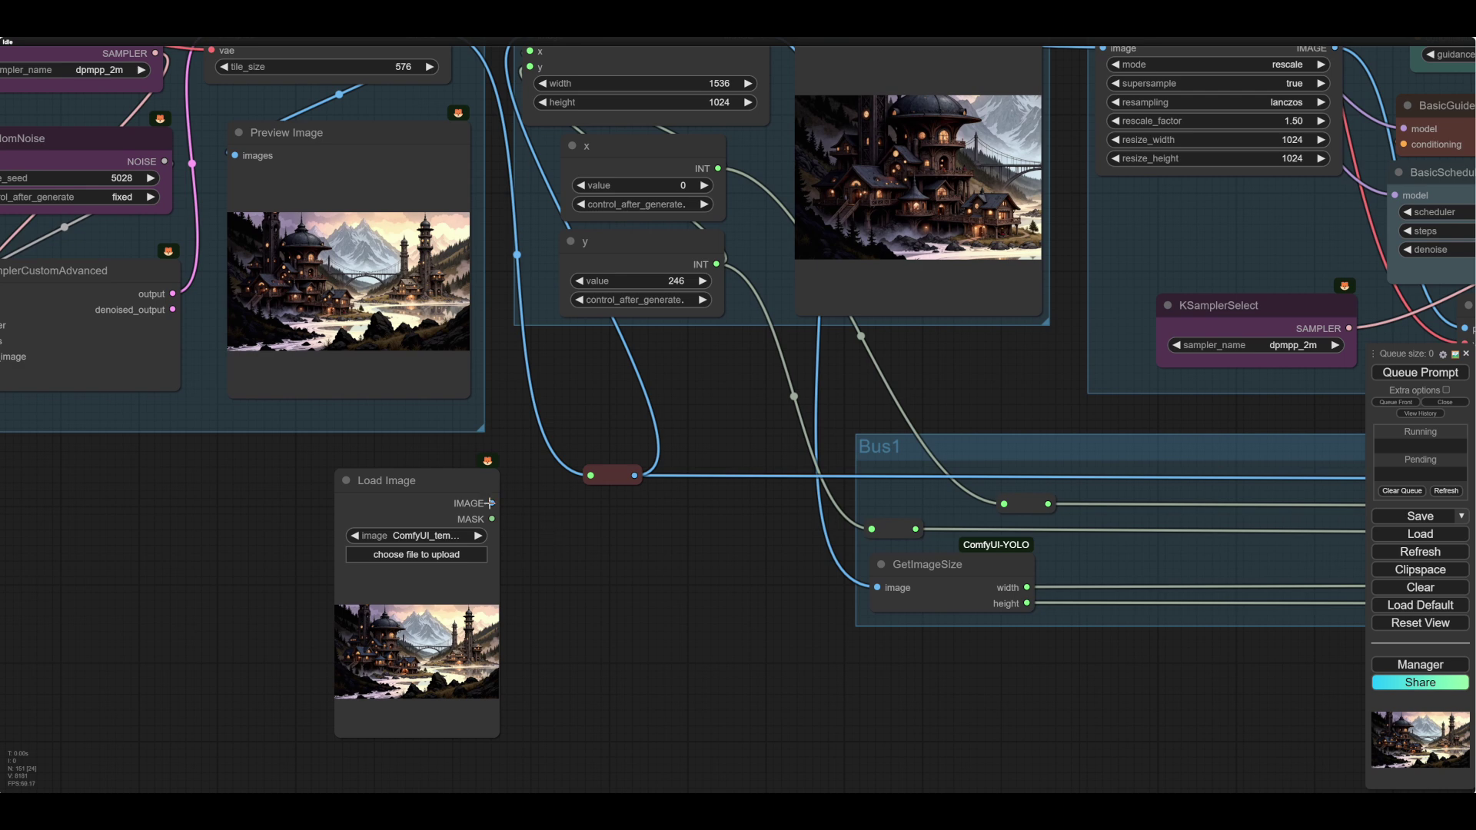
{"action": "left_click_drag", "start_coordinate": [488, 501], "coordinate": [590, 475]}
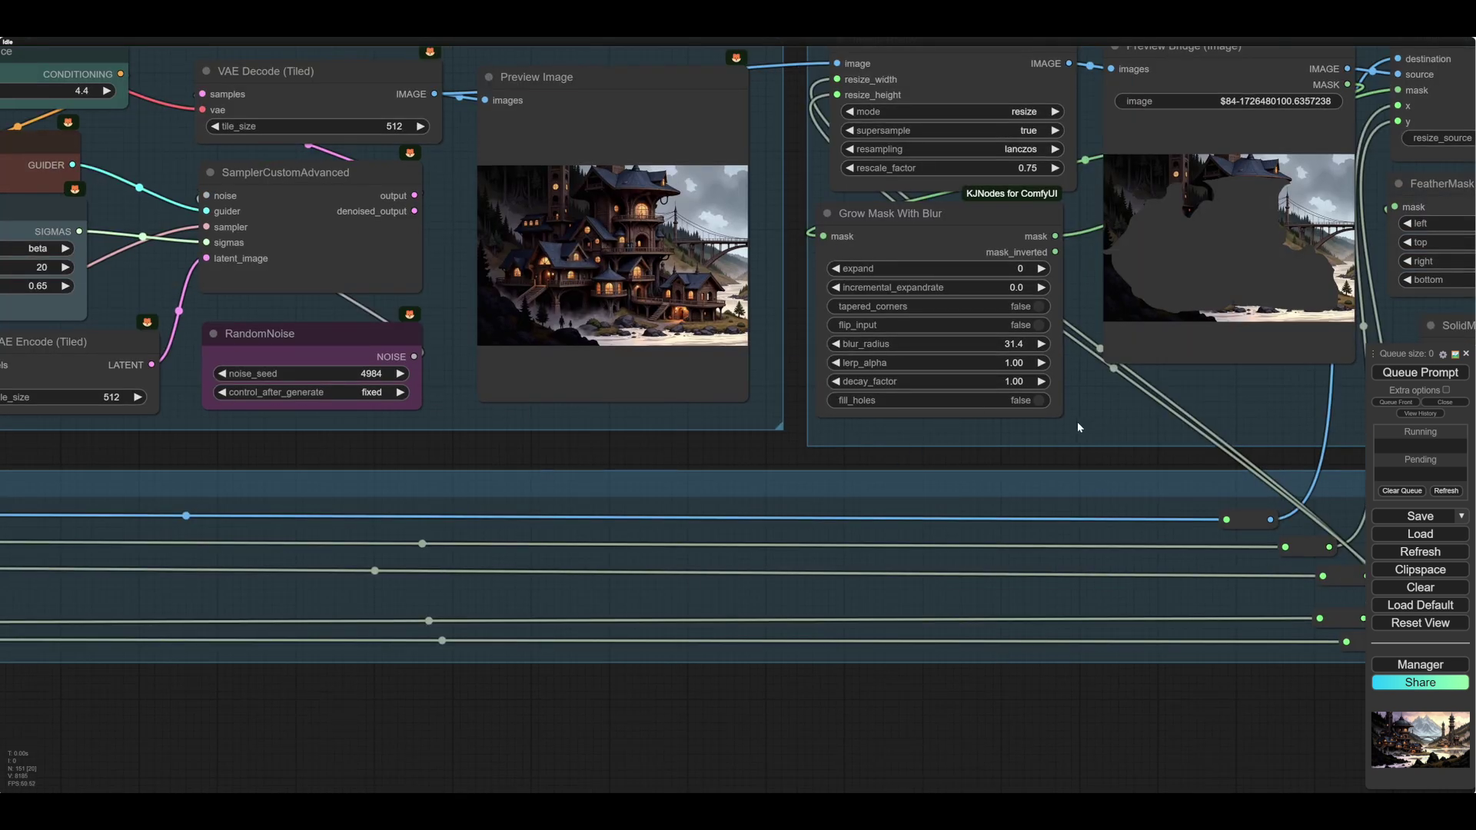
Disable the ReComp and DetailRefine groups and run the workflow to refresh the Crop preview from the loaded image.
{"action": "right_click", "coordinate": [1078, 428]}
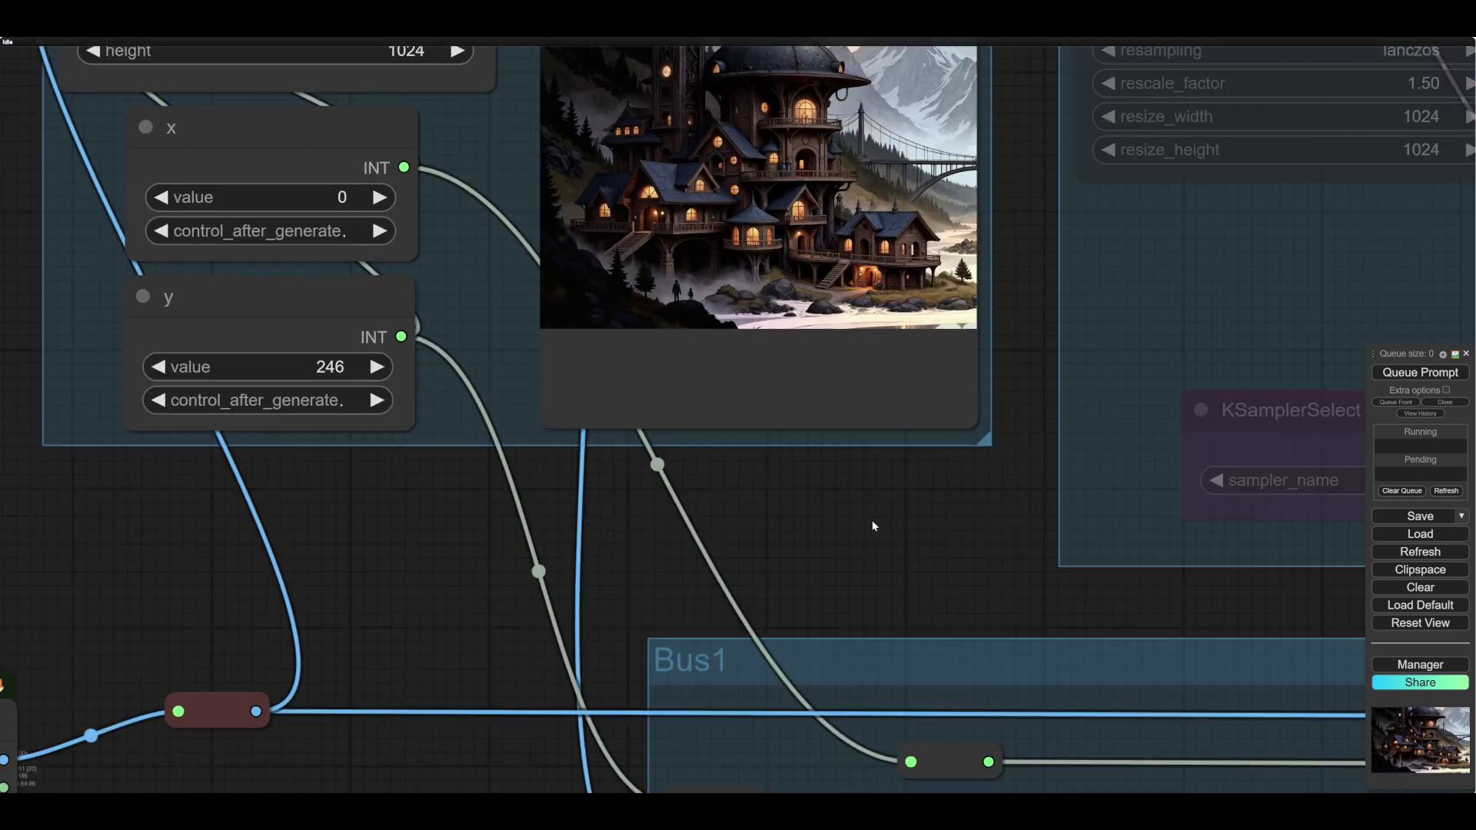
{"action": "left_click_drag", "start_coordinate": [871, 520], "coordinate": [837, 641]}
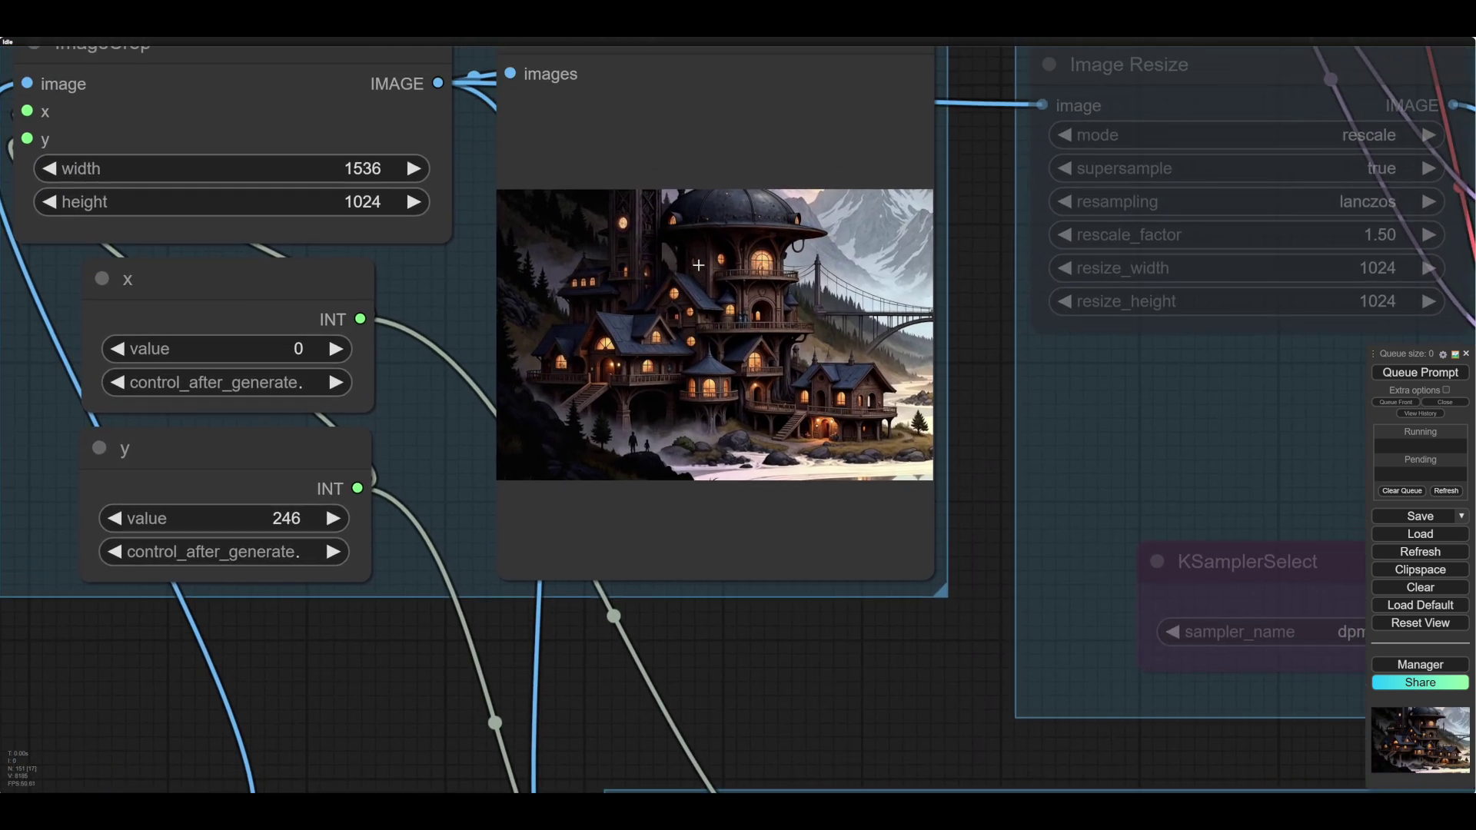
{"action": "scroll", "coordinate": [882, 561], "scroll_direction": "down", "scroll_amount": 4}
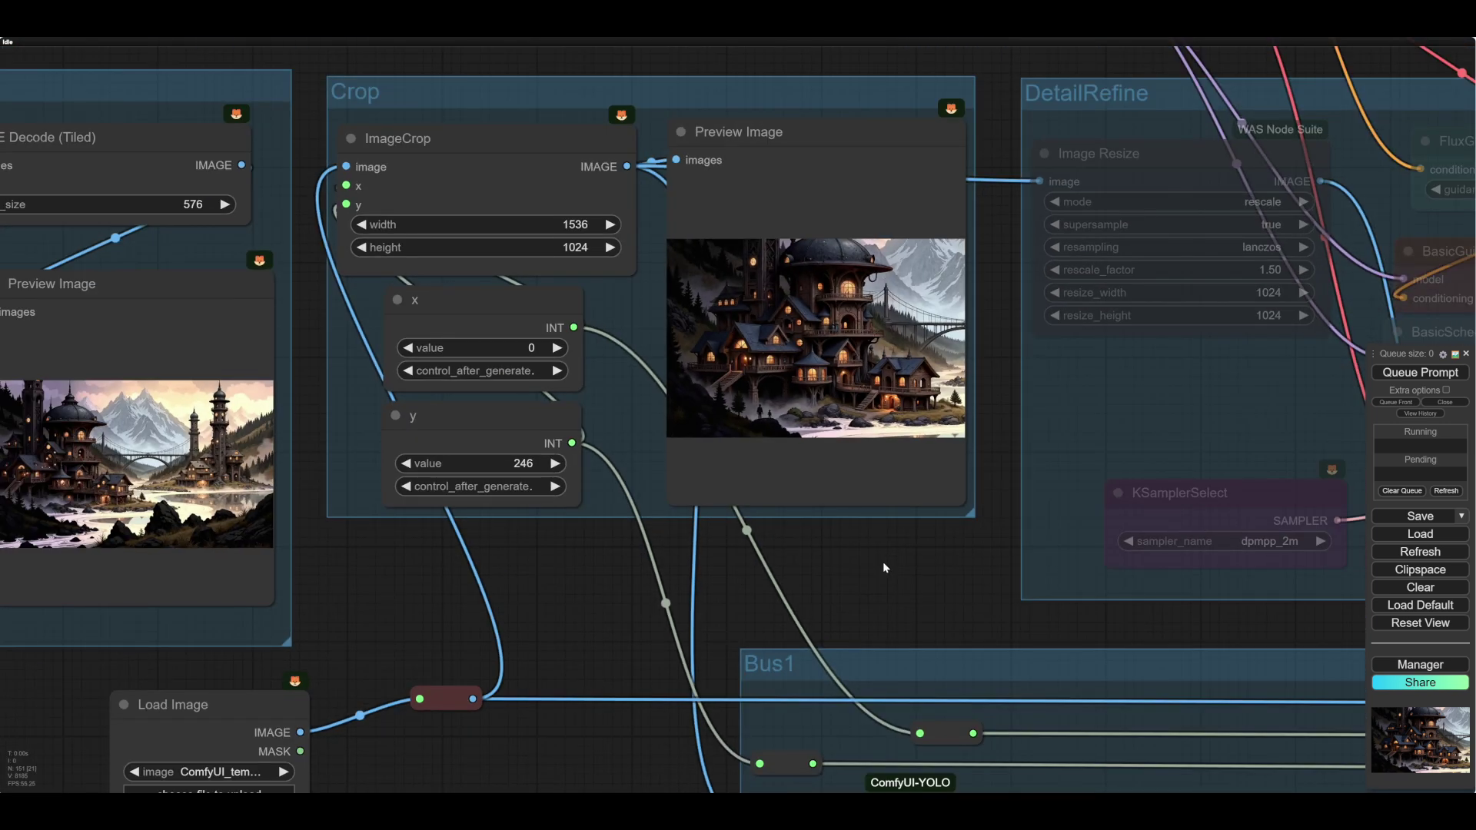
Set the ImageCrop size to 768 by 768 and x to 1718, running the workflow to refresh the crop preview.
{"action": "left_click", "coordinate": [569, 224]}
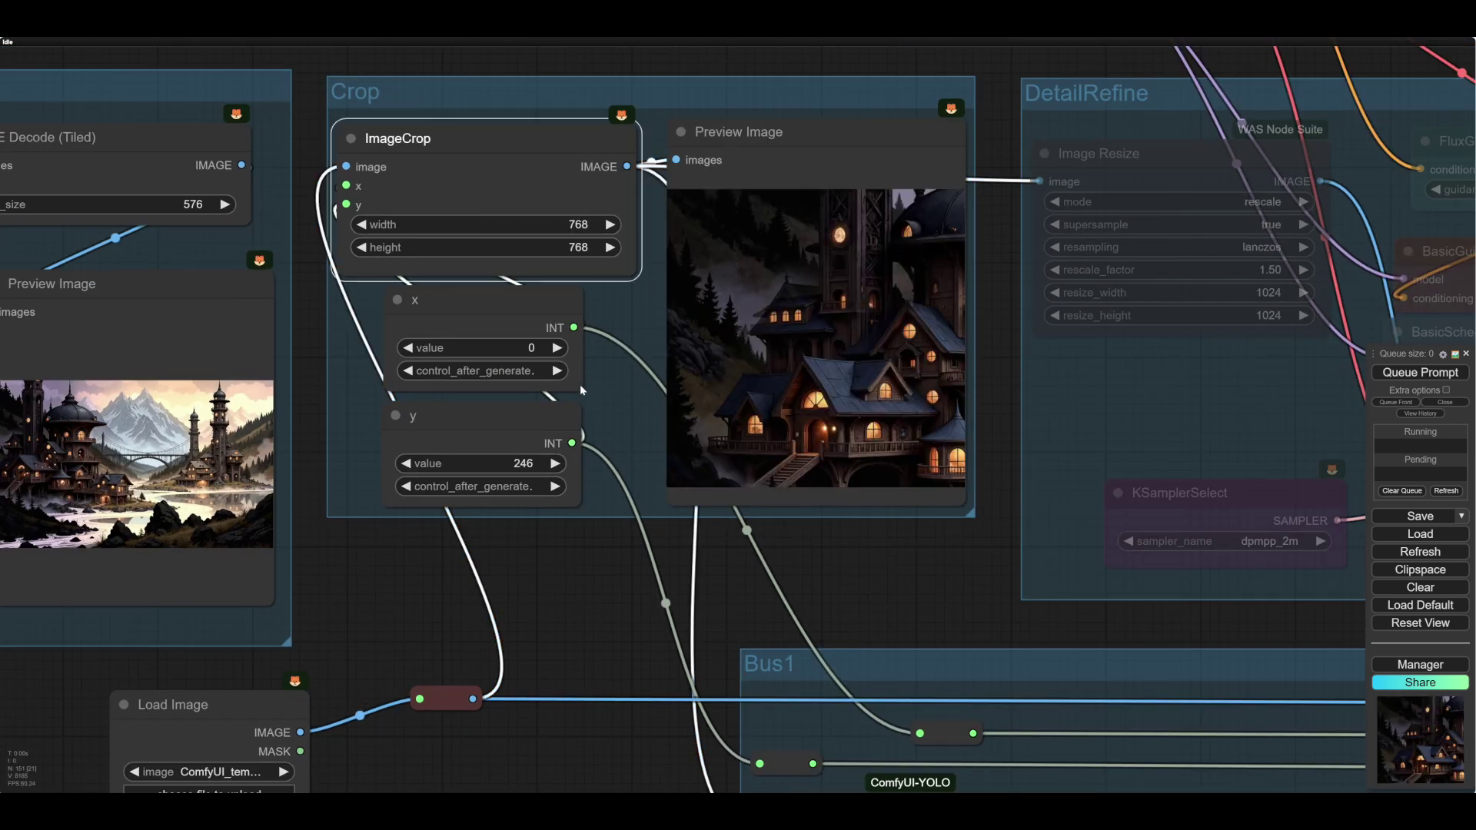
{"action": "left_click", "coordinate": [582, 390]}
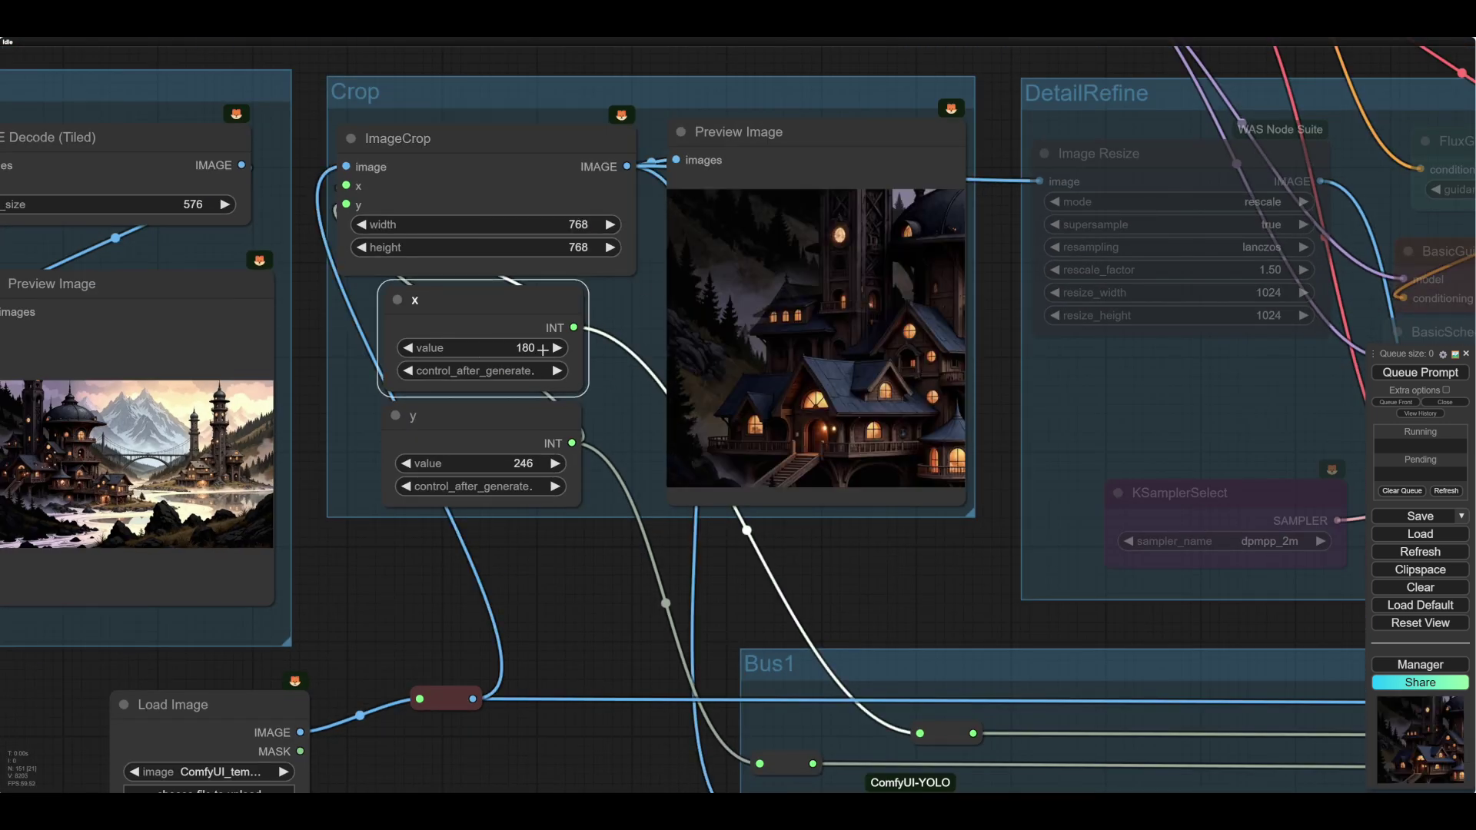
{"action": "left_click", "coordinate": [1409, 373]}
{"action": "left_click", "coordinate": [1408, 374]}
{"action": "left_click_drag", "start_coordinate": [925, 576], "coordinate": [707, 544]}
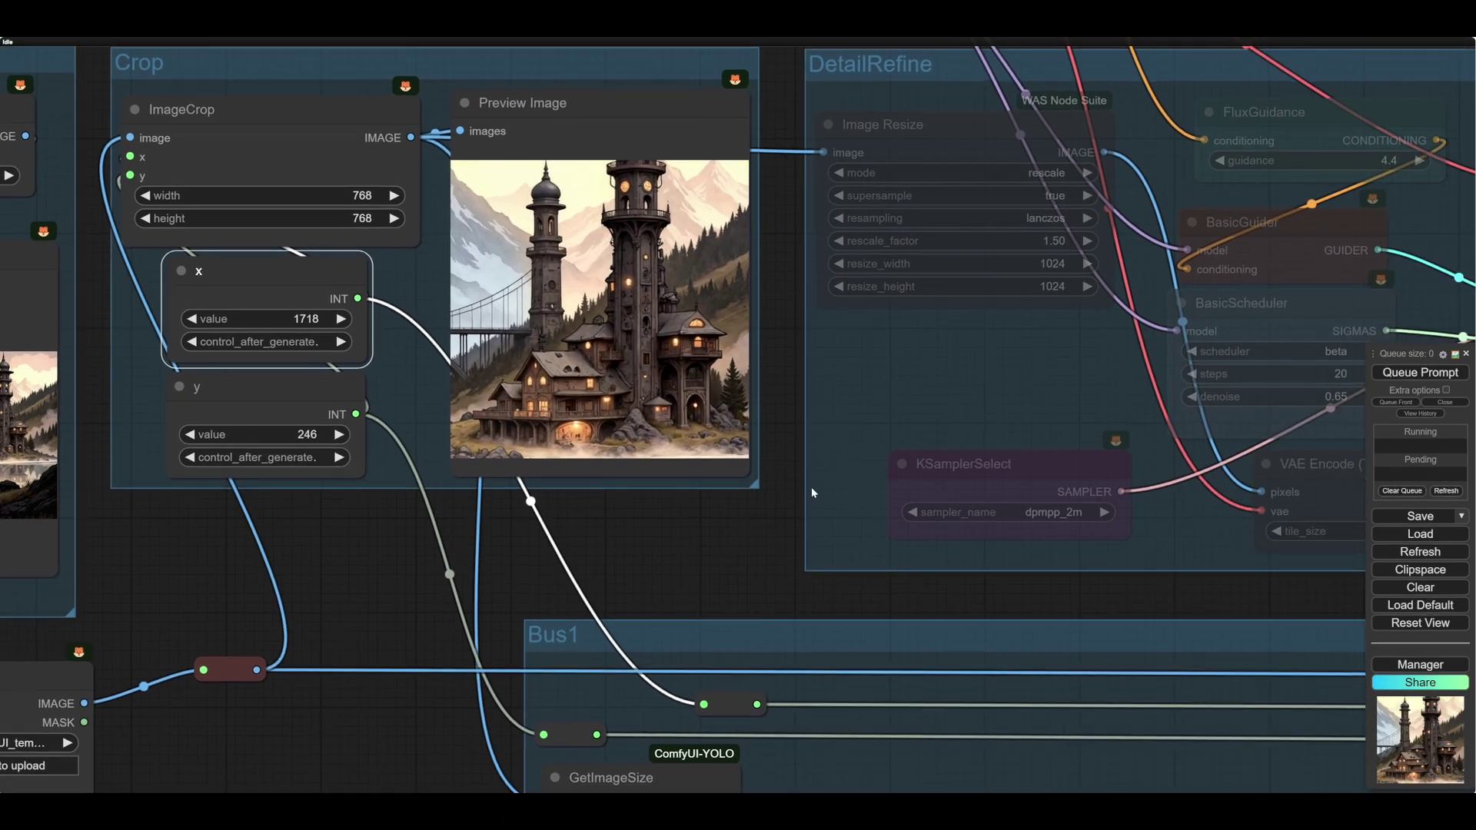
Re-enable the bypassed nodes of the DetailRefine group.
{"action": "left_click_drag", "start_coordinate": [939, 385], "coordinate": [673, 365]}
{"action": "right_click", "coordinate": [673, 366]}
{"action": "left_click", "coordinate": [717, 475]}
{"action": "left_click_drag", "start_coordinate": [707, 521], "coordinate": [778, 533]}
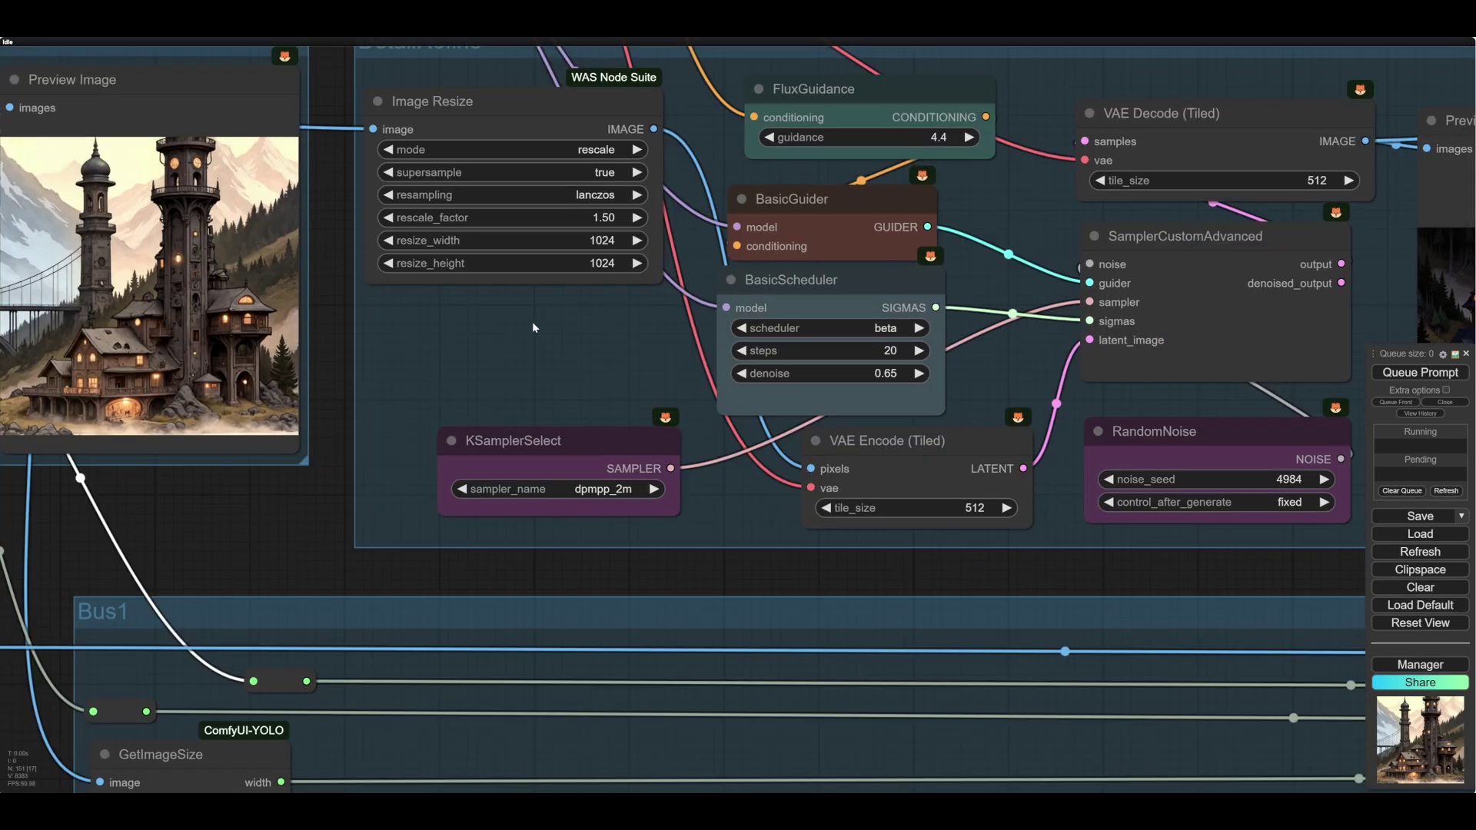
Set the Image Resize rescale_factor to 2.00 and the BasicScheduler to 17 steps with 0.50 denoise.
{"action": "left_click", "coordinate": [636, 217]}
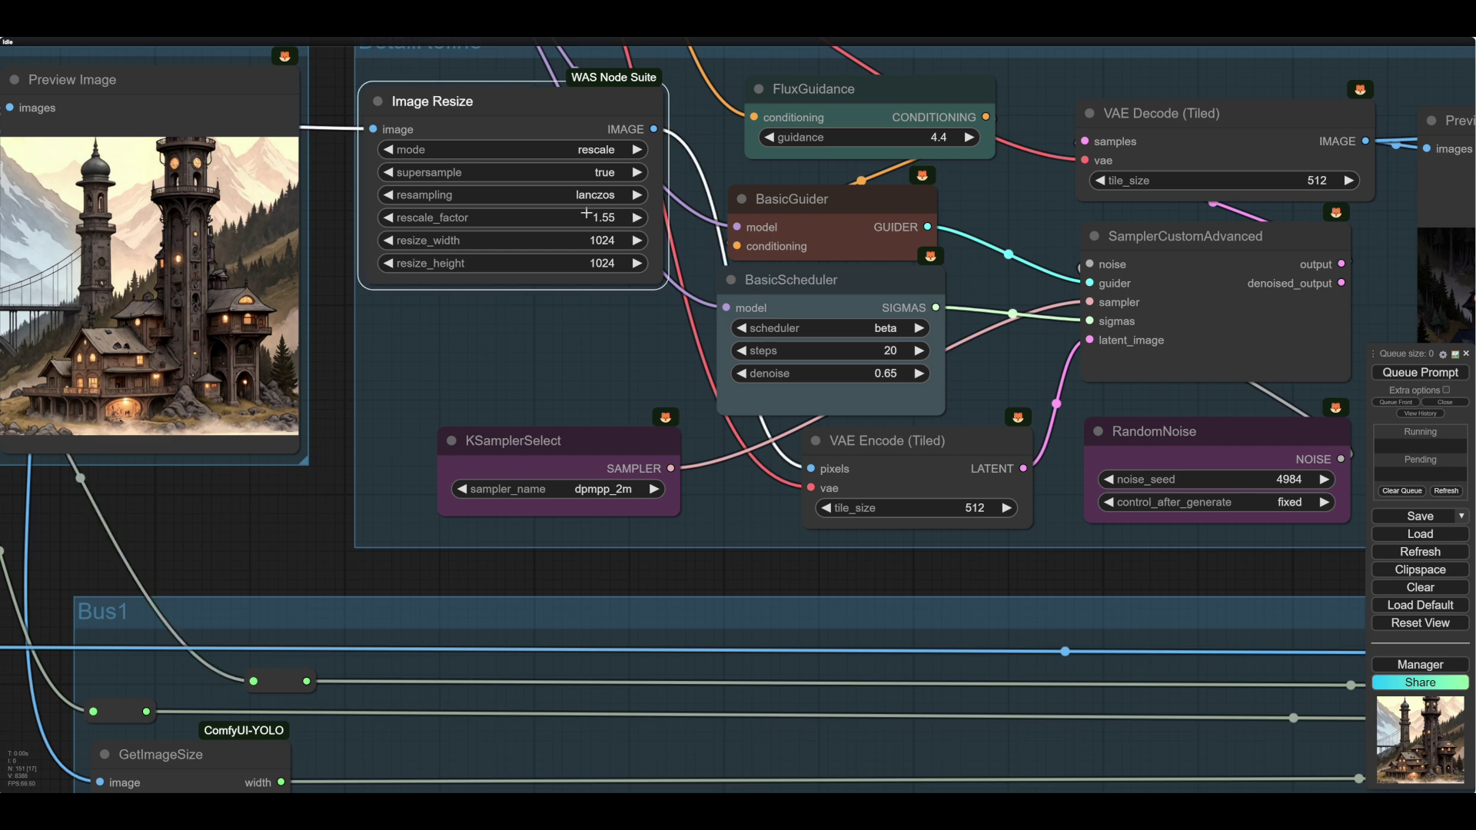
{"action": "left_click_drag", "start_coordinate": [587, 213], "coordinate": [603, 212]}
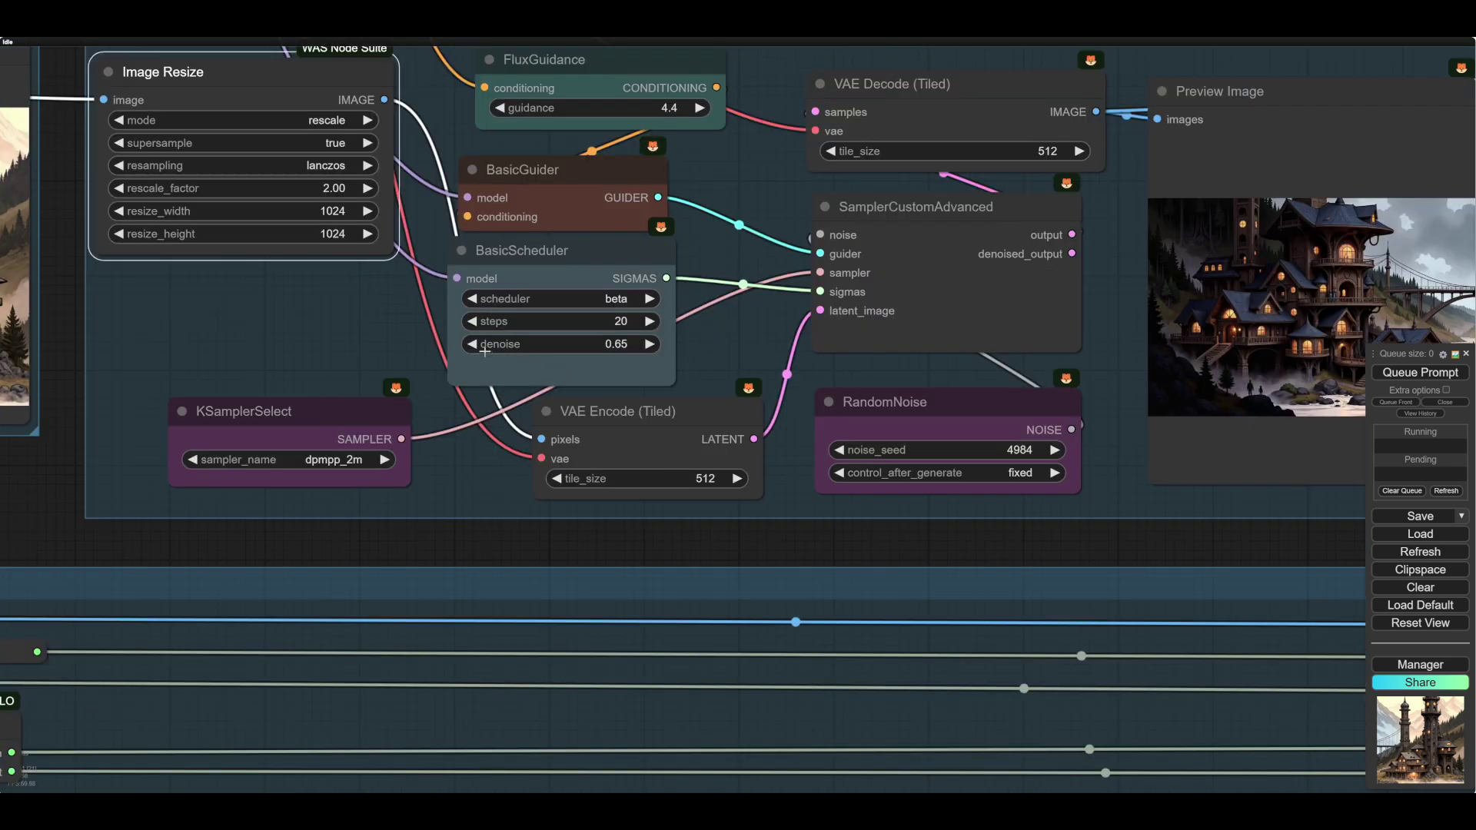
{"action": "left_click", "coordinate": [472, 342]}
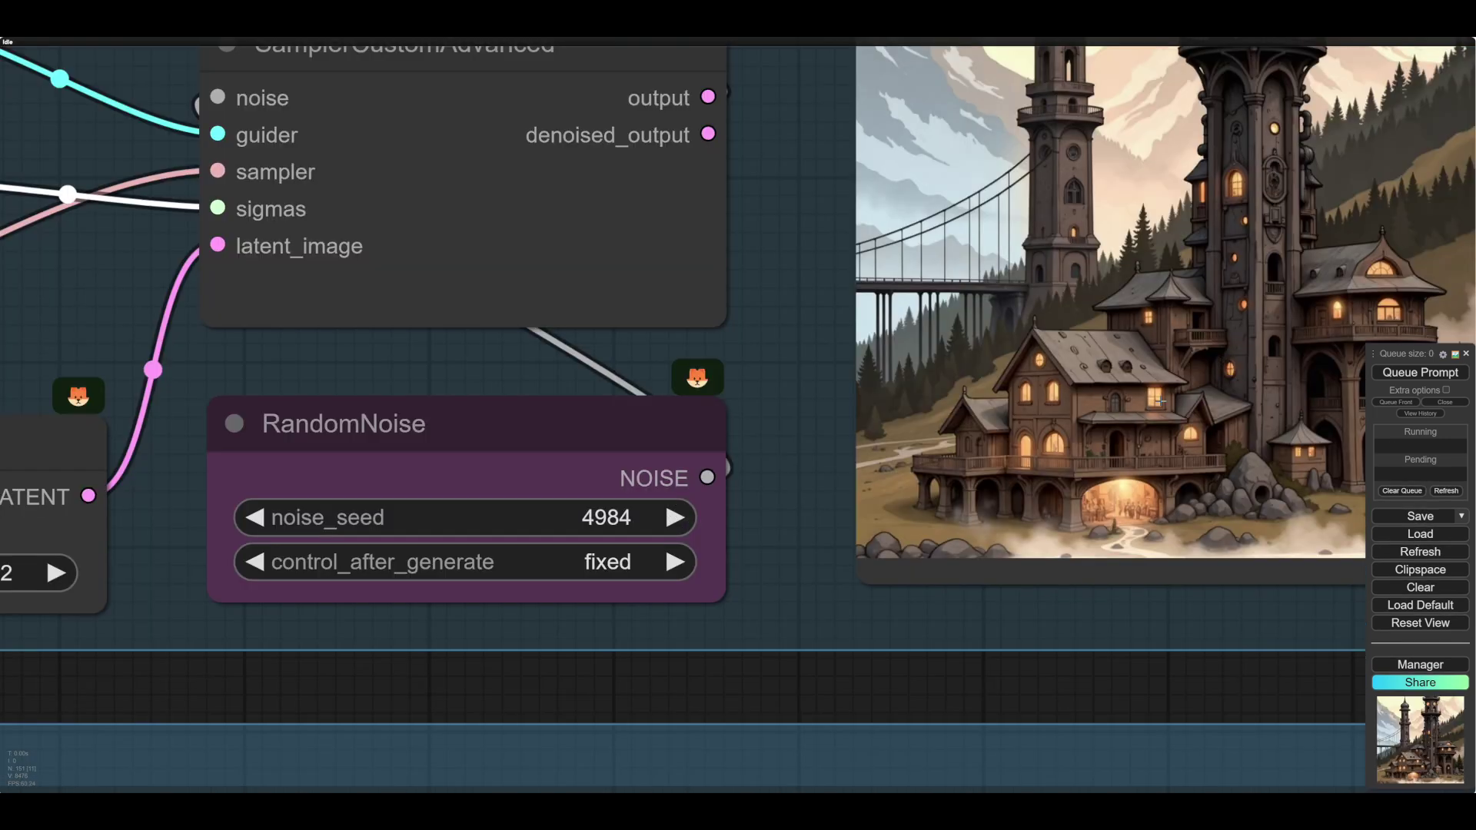
Examine the detail-refined crop of the two towers and houses up close and compare it with the original crop.
{"action": "scroll", "coordinate": [921, 604], "scroll_direction": "up", "scroll_amount": 9}
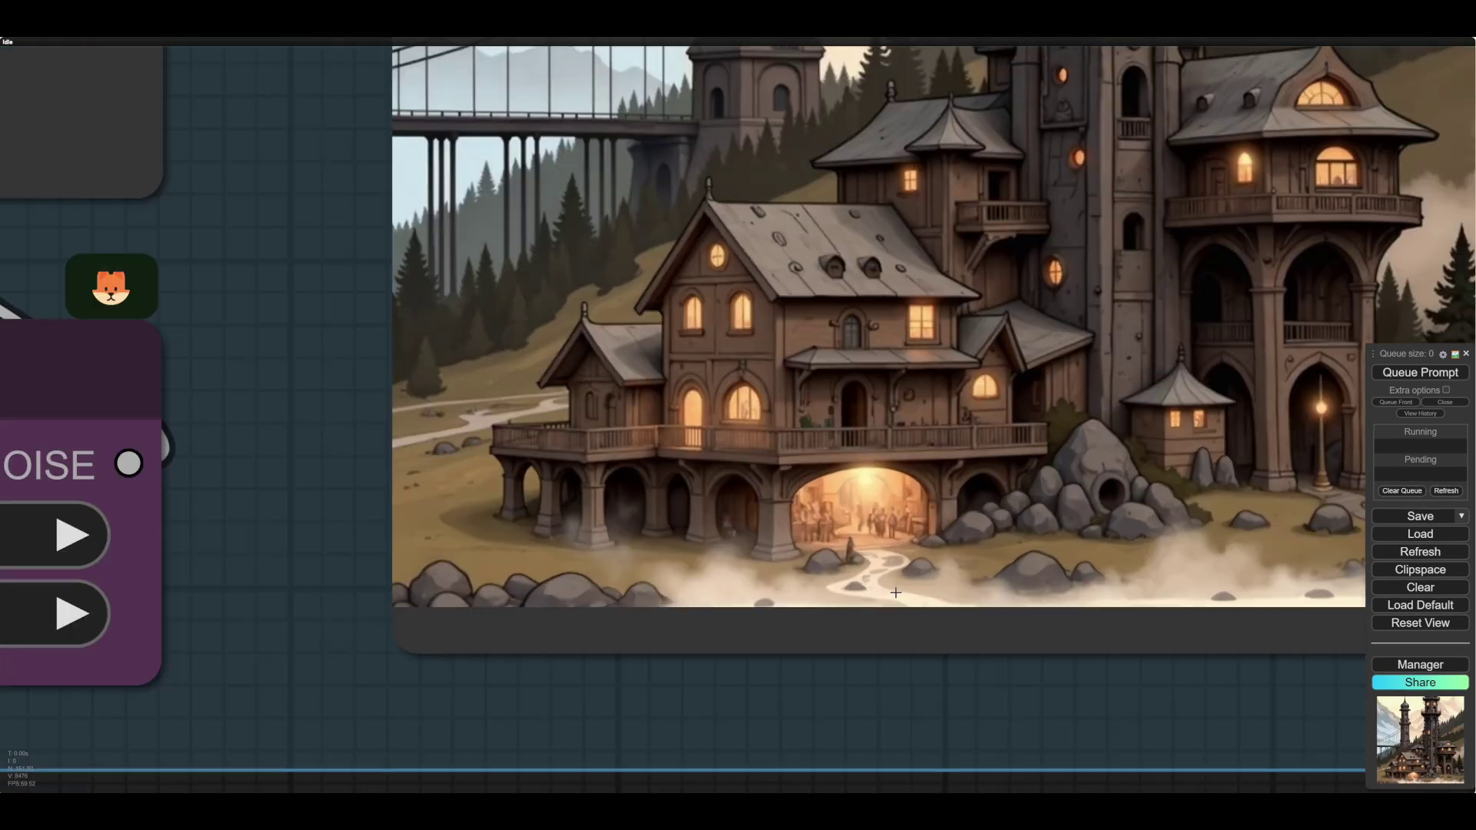
{"action": "scroll", "coordinate": [899, 597], "scroll_direction": "down", "scroll_amount": 13}
{"action": "left_click_drag", "start_coordinate": [790, 664], "coordinate": [1233, 663]}
{"action": "scroll", "coordinate": [1230, 666], "scroll_direction": "down", "scroll_amount": 3}
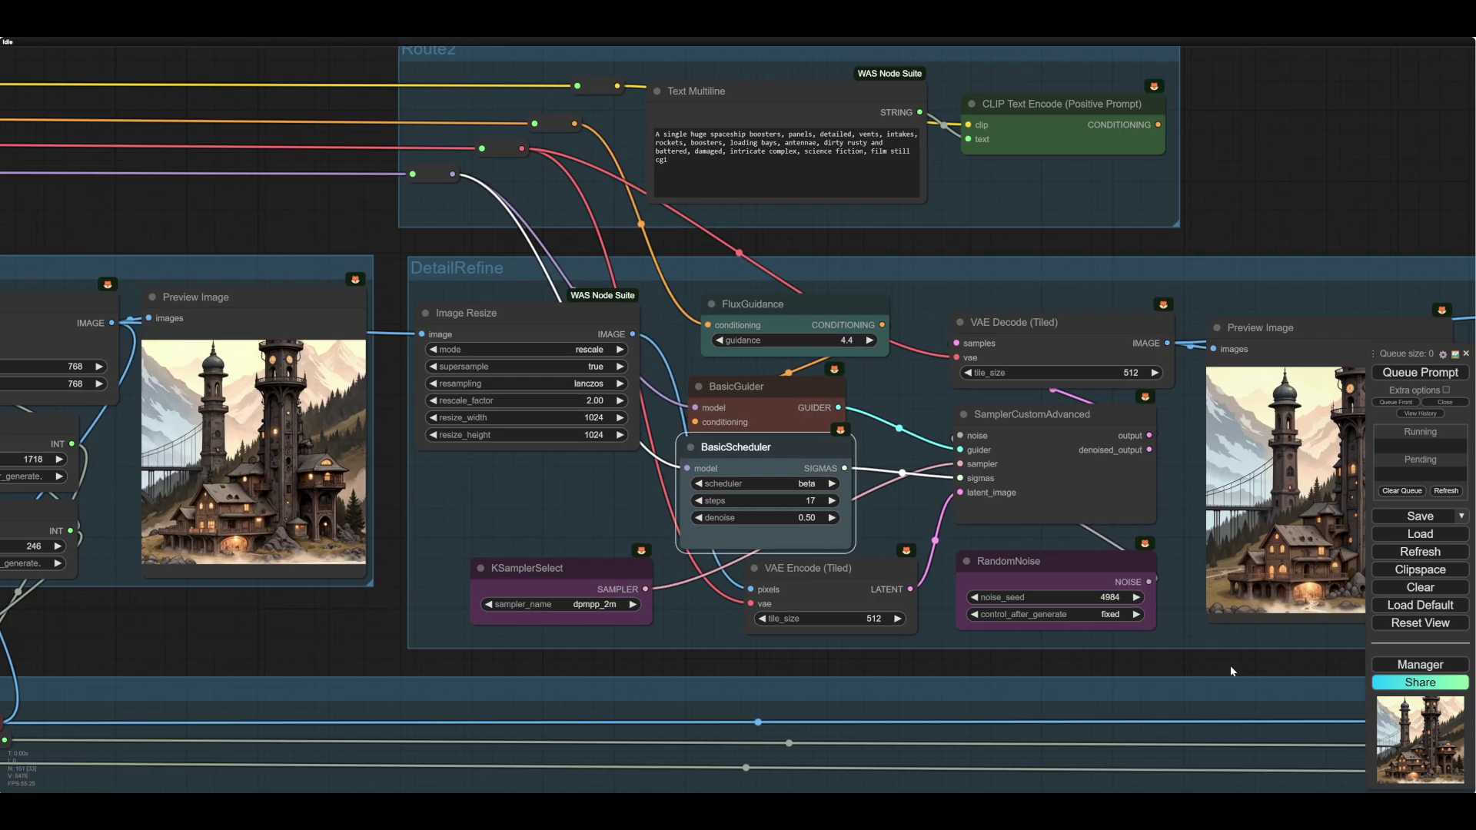
{"action": "left_click_drag", "start_coordinate": [1066, 671], "coordinate": [984, 647]}
{"action": "scroll", "coordinate": [245, 436], "scroll_direction": "up", "scroll_amount": 5}
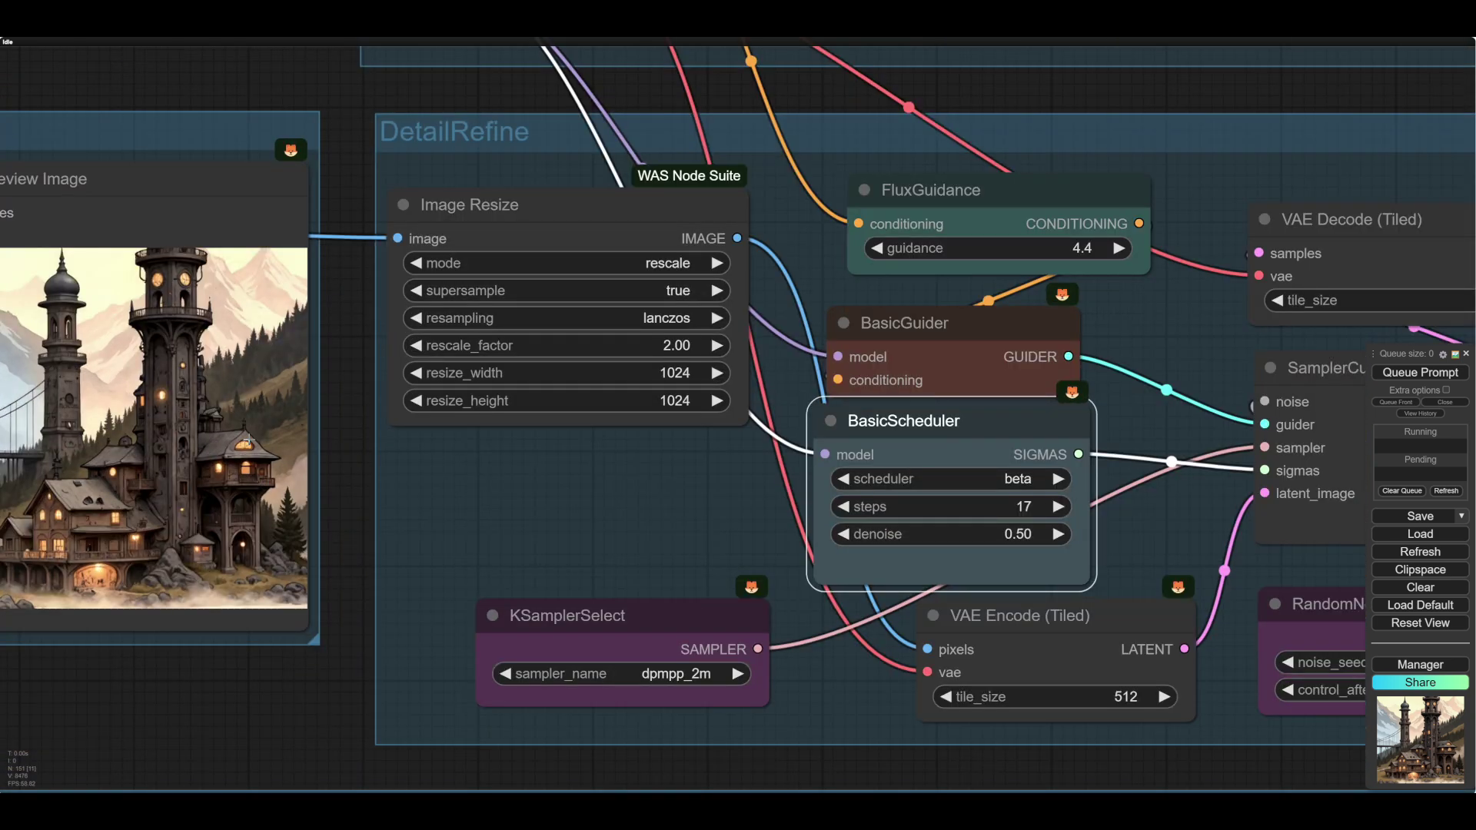
{"action": "left_click_drag", "start_coordinate": [1146, 764], "coordinate": [208, 681]}
{"action": "scroll", "coordinate": [1134, 489], "scroll_direction": "up", "scroll_amount": 10}
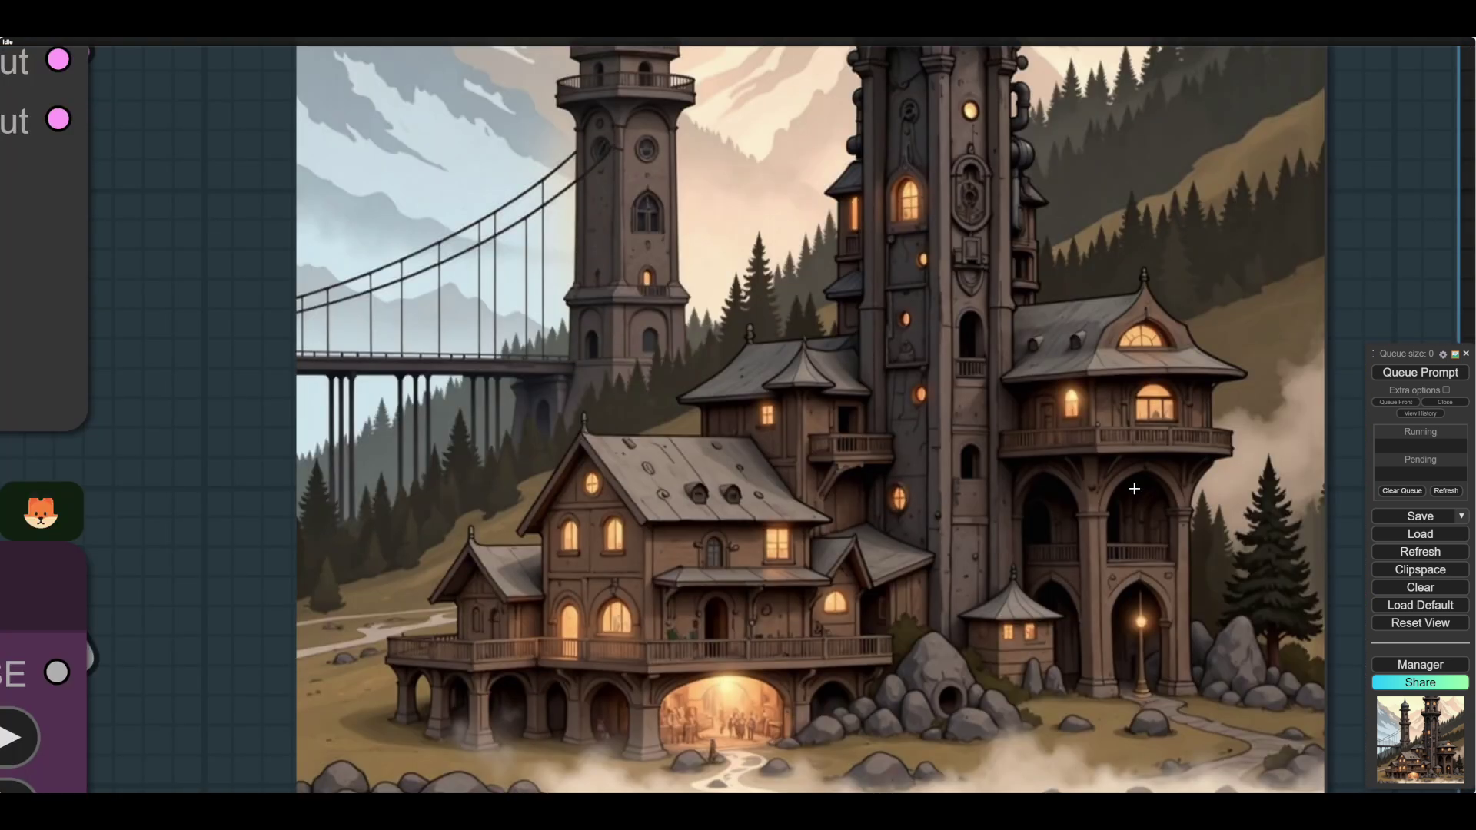
{"action": "scroll", "coordinate": [1134, 489], "scroll_direction": "down", "scroll_amount": 9}
Mask the towers and surrounding houses on the Preview Bridge image in the MaskEditor, and recomposite the crop into the city scene.
{"action": "right_click", "coordinate": [984, 392]}
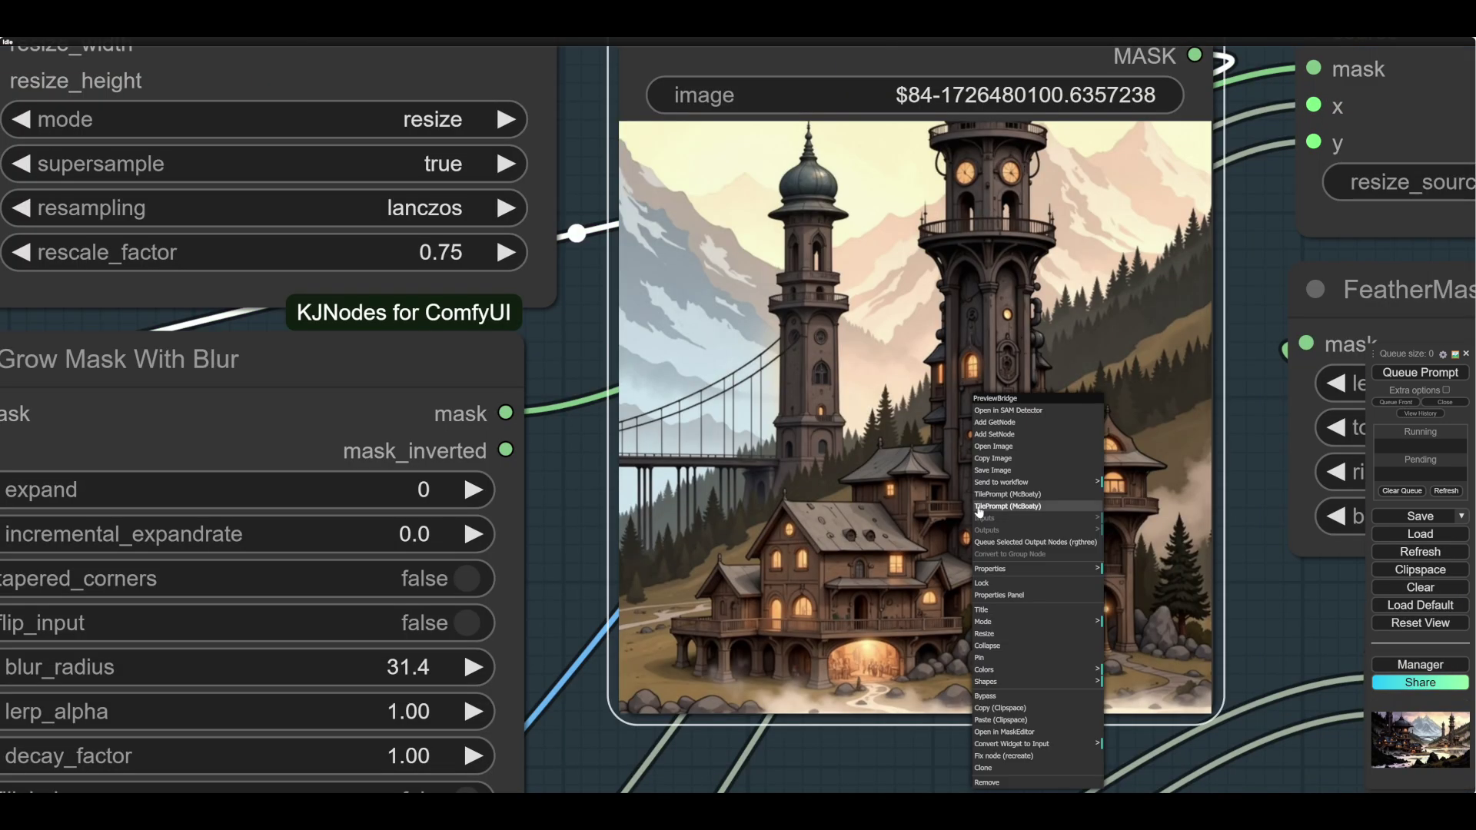
{"action": "left_click", "coordinate": [1013, 731]}
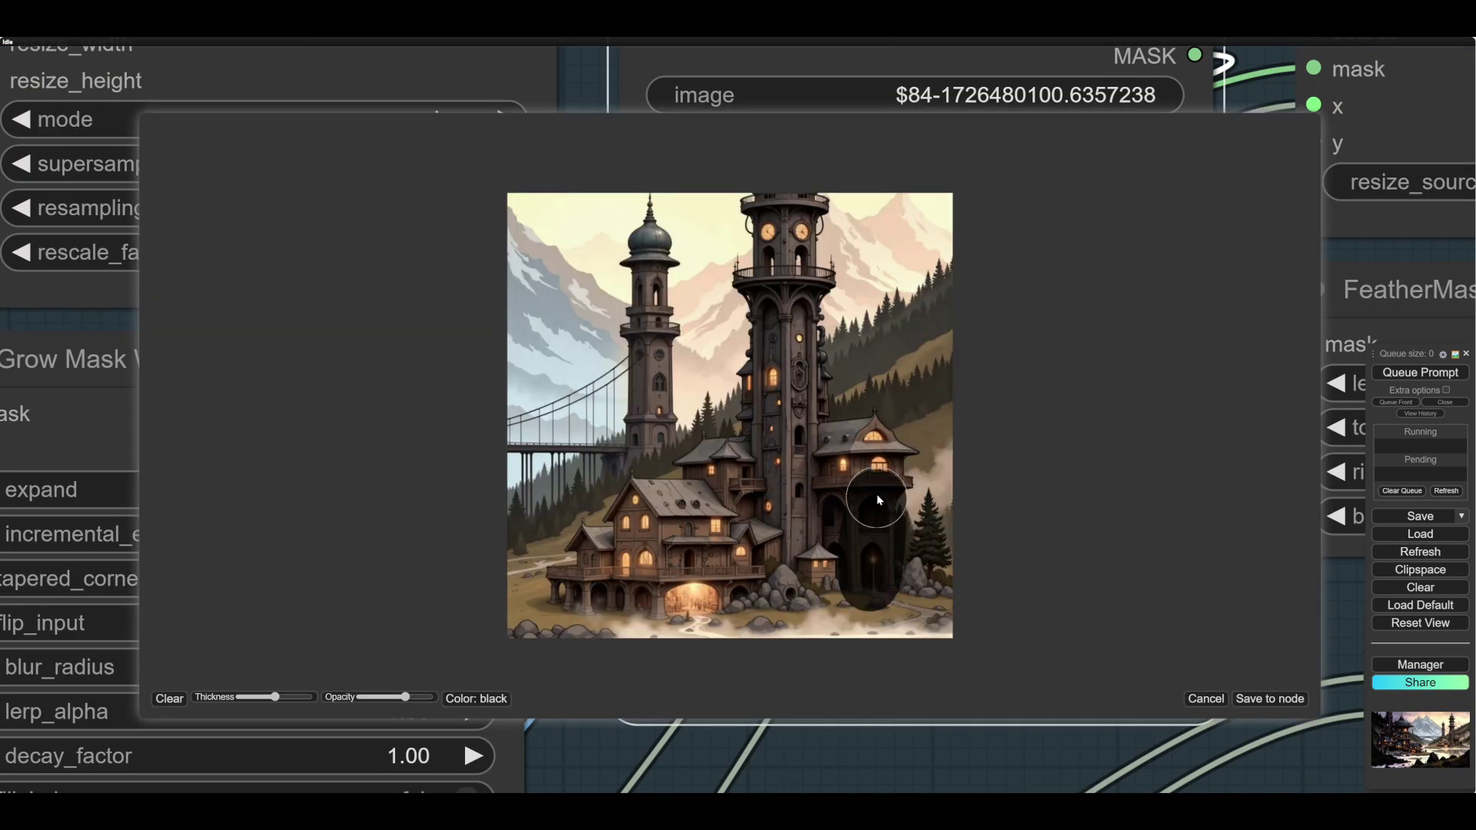
{"action": "mouse_move", "coordinate": [895, 475]}
{"action": "left_mouse_down"}
{"action": "mouse_move", "coordinate": [788, 243]}
{"action": "mouse_move", "coordinate": [760, 293]}
{"action": "mouse_move", "coordinate": [777, 485]}
{"action": "mouse_move", "coordinate": [744, 460]}
{"action": "mouse_move", "coordinate": [573, 568]}
{"action": "mouse_move", "coordinate": [561, 592]}
{"action": "mouse_move", "coordinate": [711, 601]}
{"action": "left_mouse_up"}
{"action": "left_click_drag", "start_coordinate": [873, 596], "coordinate": [683, 488]}
{"action": "scroll", "coordinate": [683, 487], "scroll_direction": "down", "scroll_amount": 3}
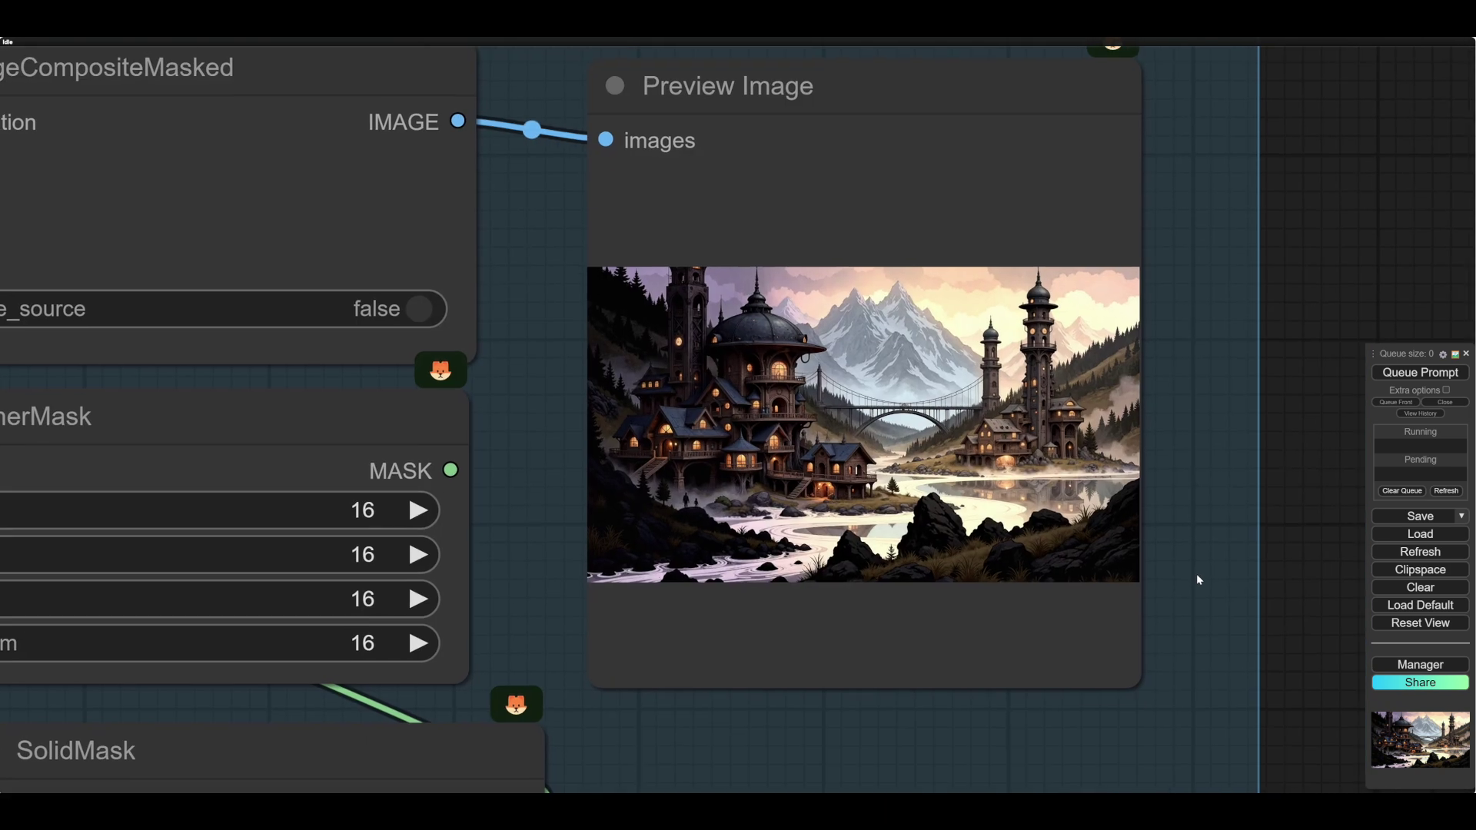
{"action": "left_click_drag", "start_coordinate": [1197, 576], "coordinate": [1202, 566]}
{"action": "left_click_drag", "start_coordinate": [923, 726], "coordinate": [967, 696]}
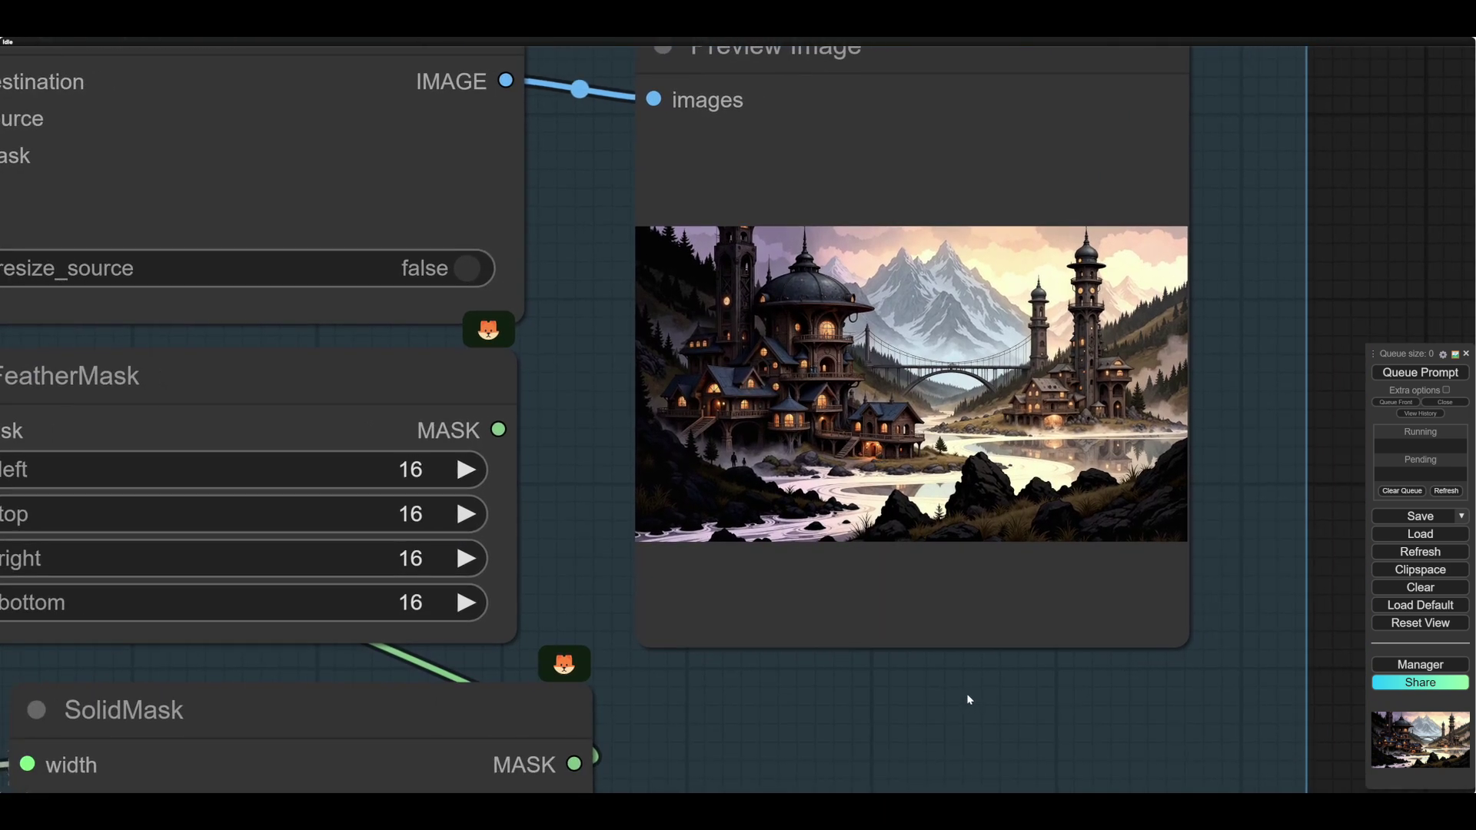